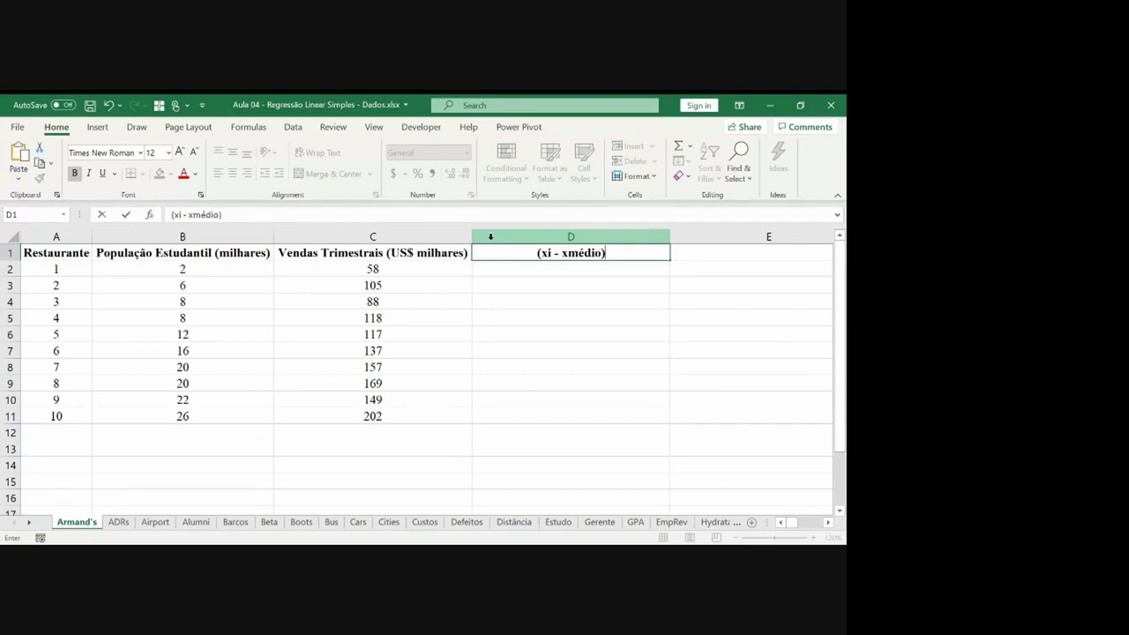
Finish the D1 header as "(xi - xmédio)" and autofit column D to its content.
key(Return)
key(Up)
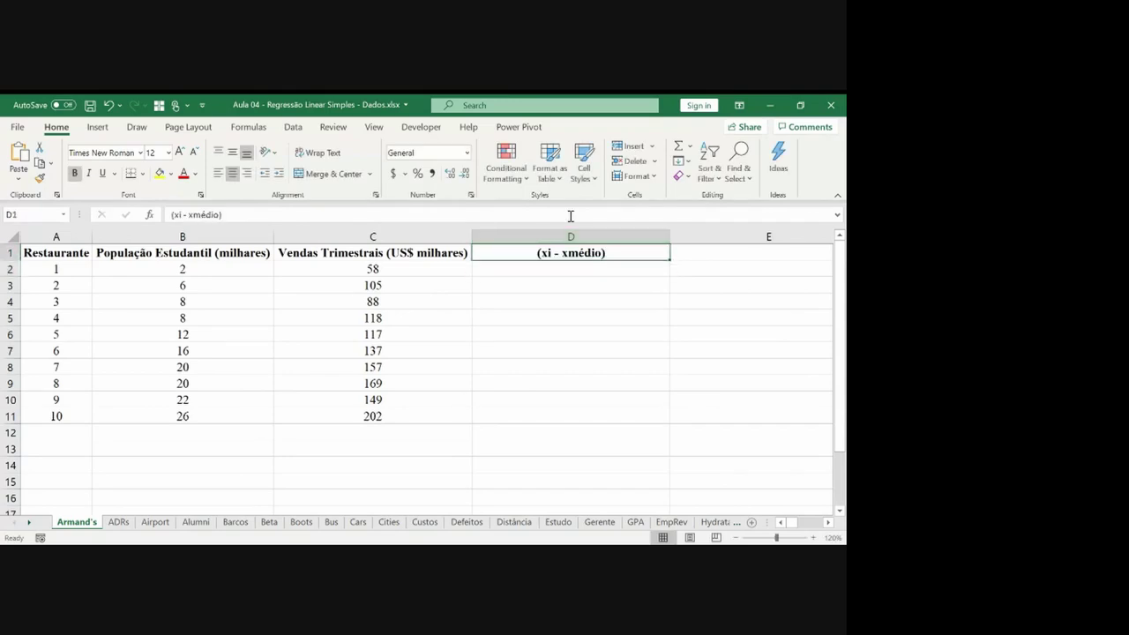
double_click(675, 238)
Add the bold row labels "Soma" in A12 and "Média" in A13 below the restaurant list.
click(81, 430)
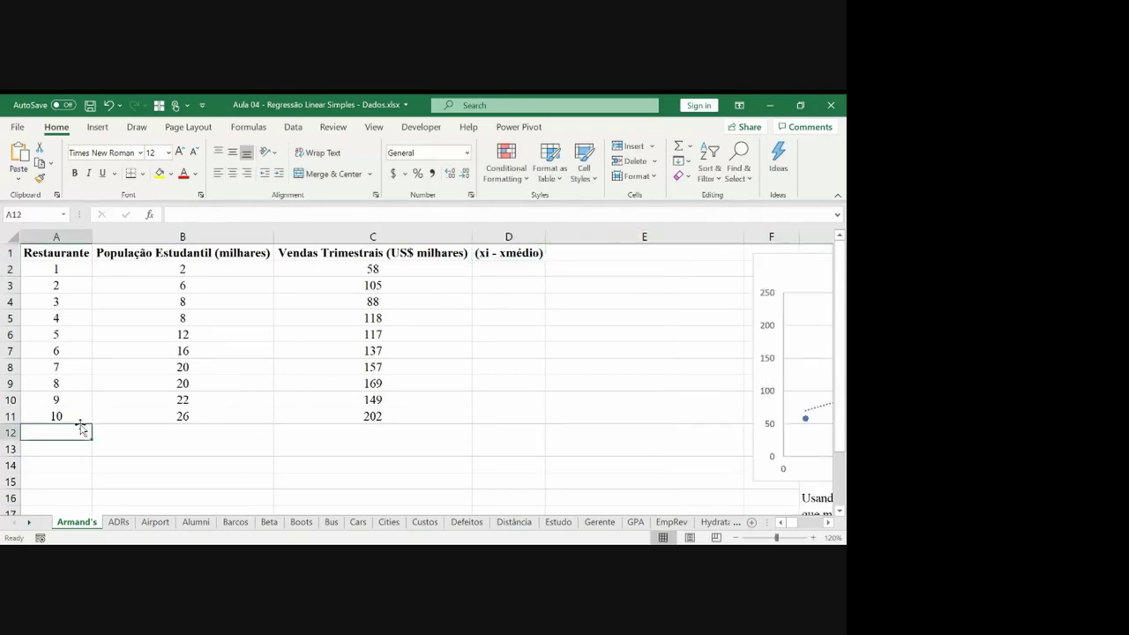
text(Soma)
key(ctrl+Return)
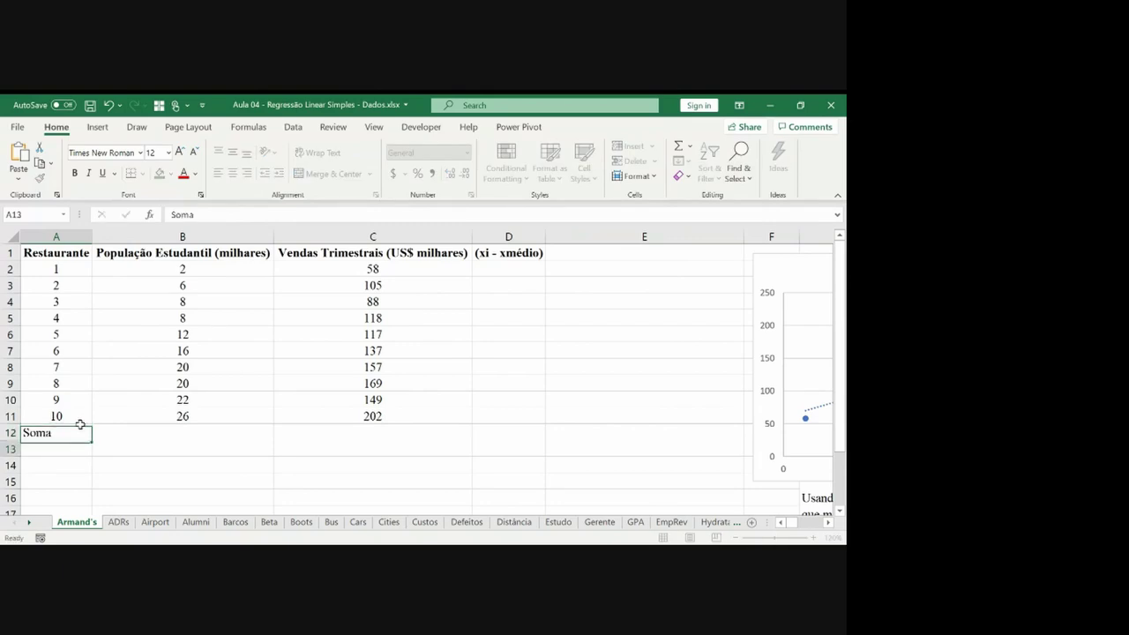
key(ctrl+b)
key(Return)
text(M)
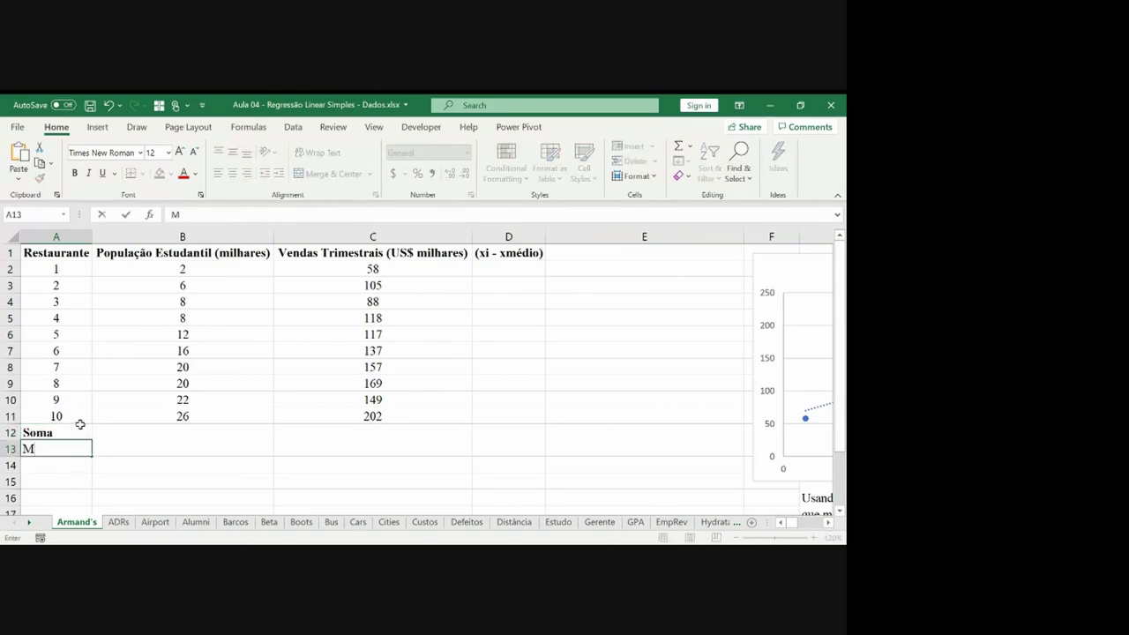
text(édia)
key(ctrl+Return)
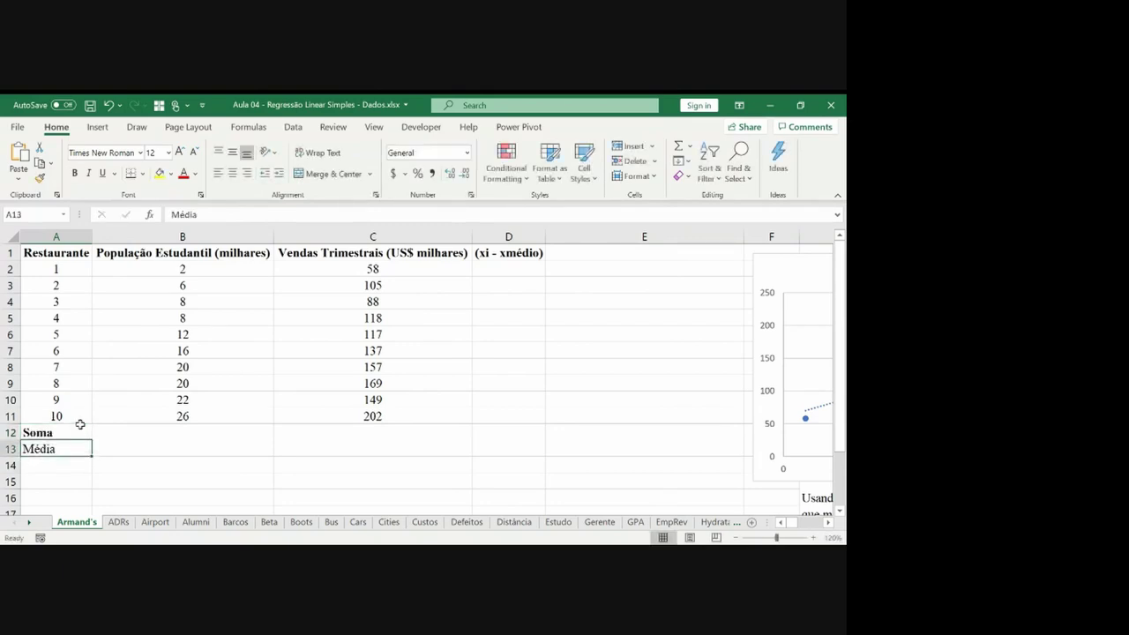
key(ctrl+b)
Total the student population in B12 with =SUM(B2:B11) and copy the formula to C12 for the sales.
click(80, 426)
key(Tab)
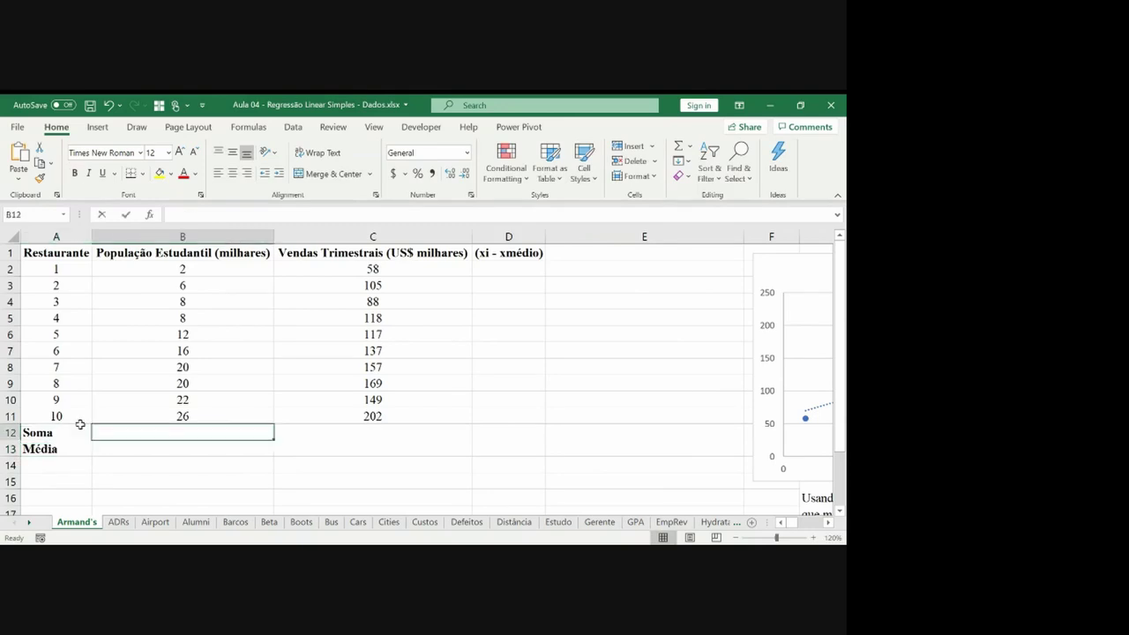
text(=sum()
key(Up)
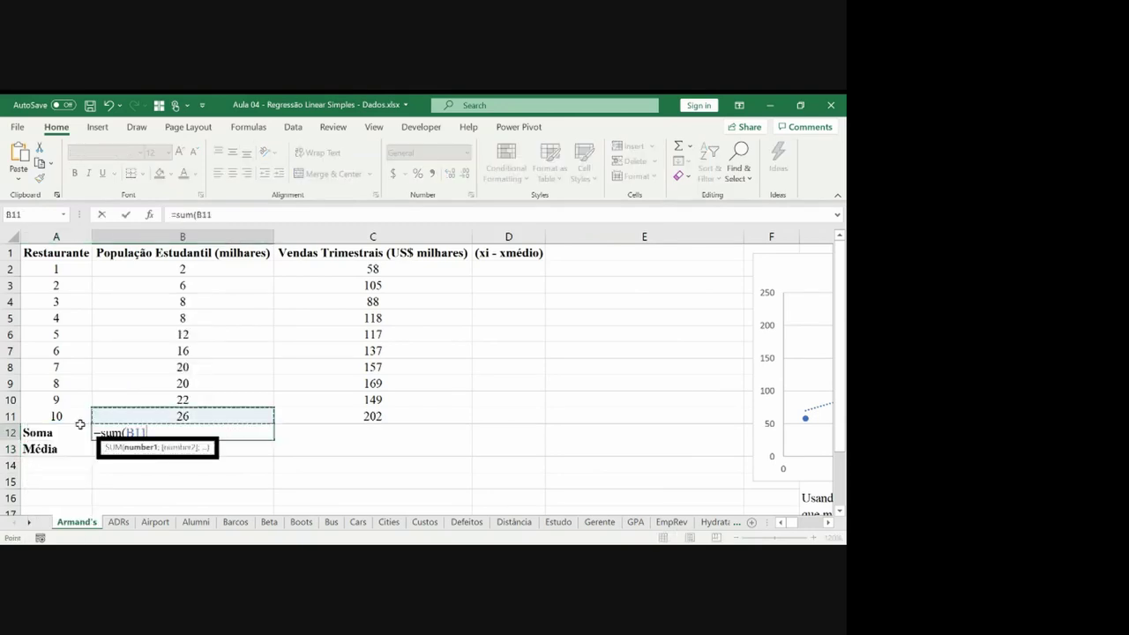
key(ctrl+shift+Up)
key(ctrl+Return)
key(ctrl+c)
key(Tab)
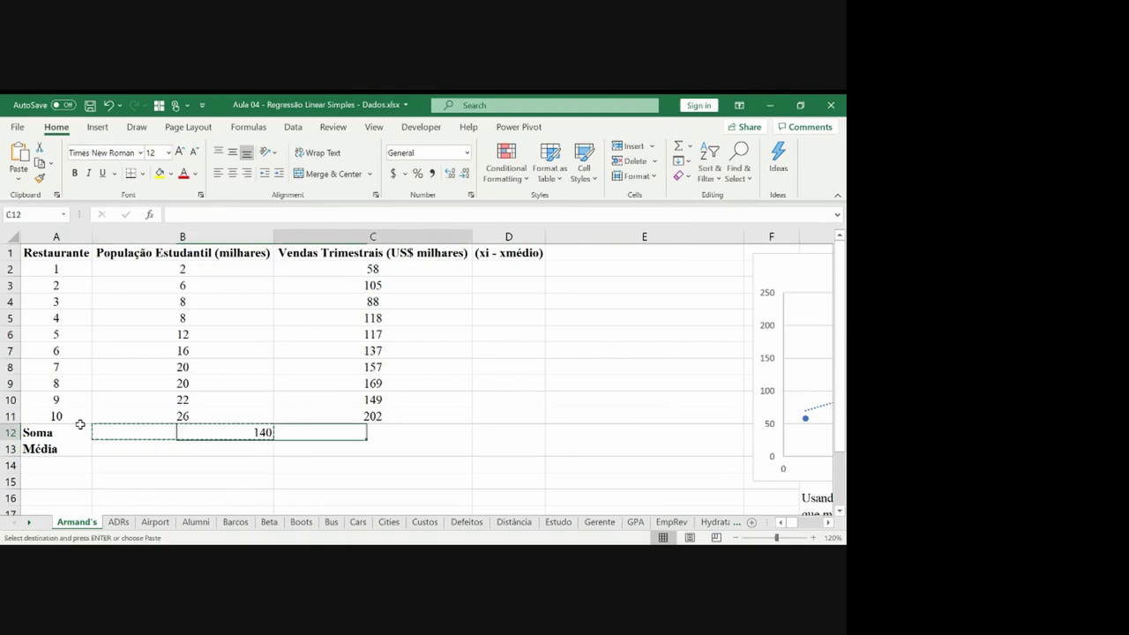
key(ctrl+v)
key(Escape)
Make the totals in B12:C12 bold and centre them.
key(Left)
key(shift+Right)
key(ctrl+b)
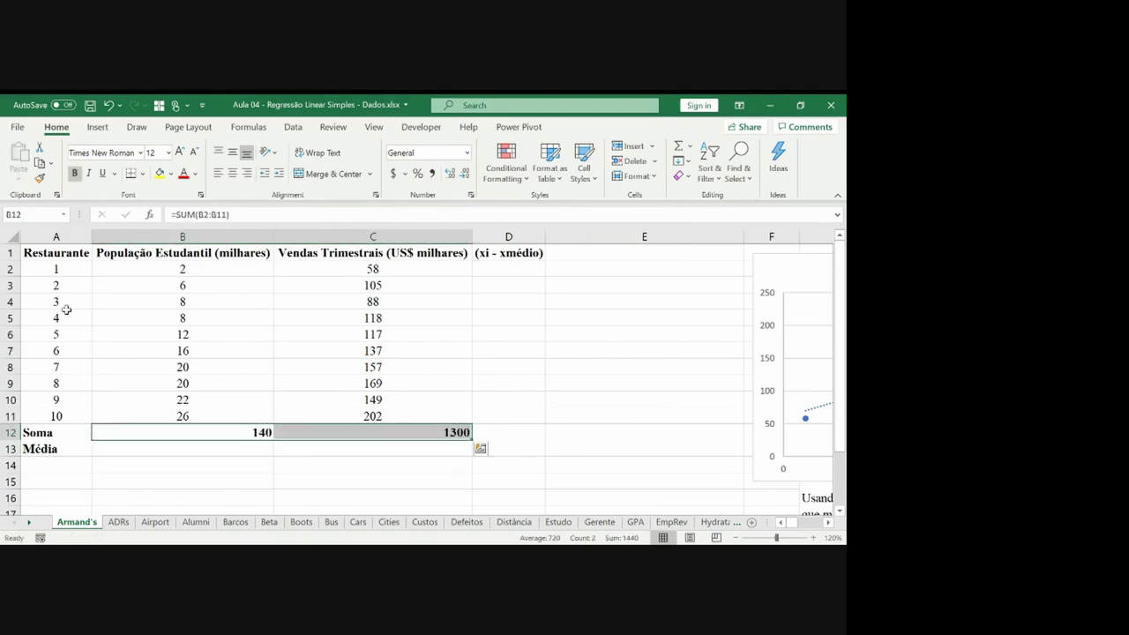
click(233, 173)
Insert an empty row between the Soma and Média rows.
key(Down)
key(Left)
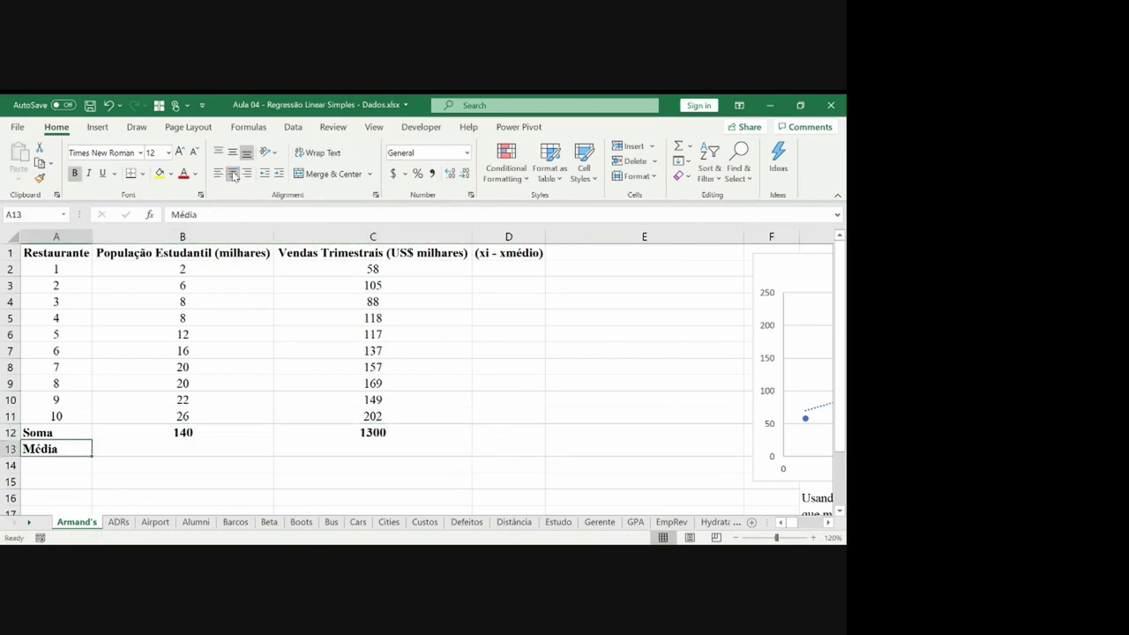
key(ctrl+a)
key(ctrl+a)
key(Left)
click(7, 451)
key(ctrl+plus)
key(Right)
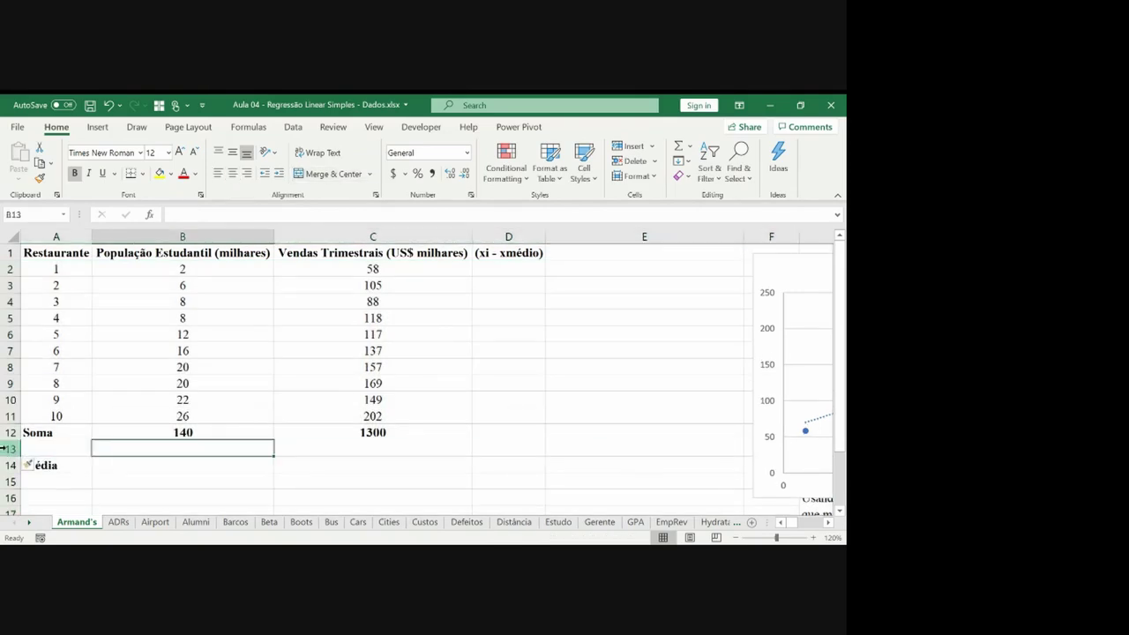
Label the new row 13 "n" and enter 10 in both B13 and C13.
key(Left)
text(n)
key(Right)
key(Right)
key(Left)
text(10)
key(Right)
text(1)
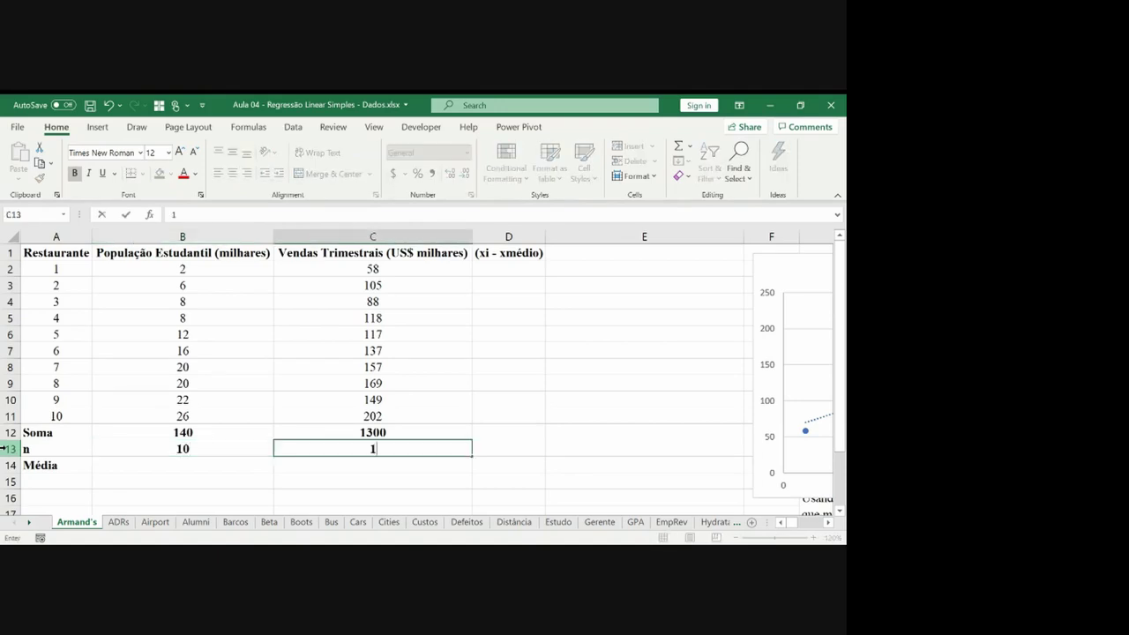
key(Return)
Calculate the population mean in B14 as =B12/B13, centred and shown with two decimal places.
key(Left)
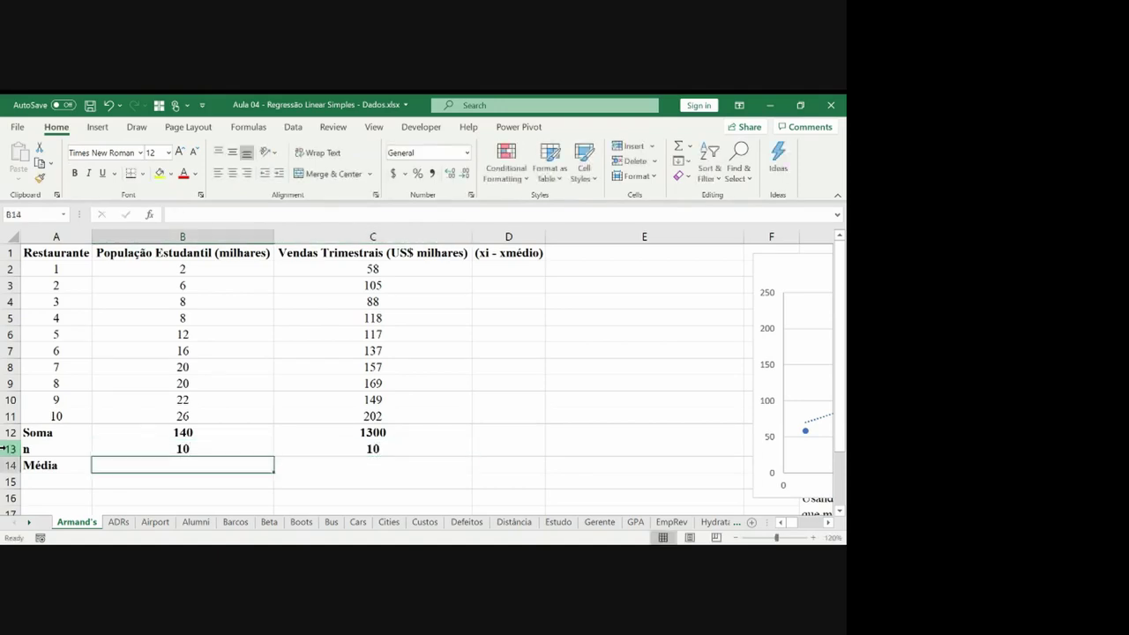
text(=B12/B13)
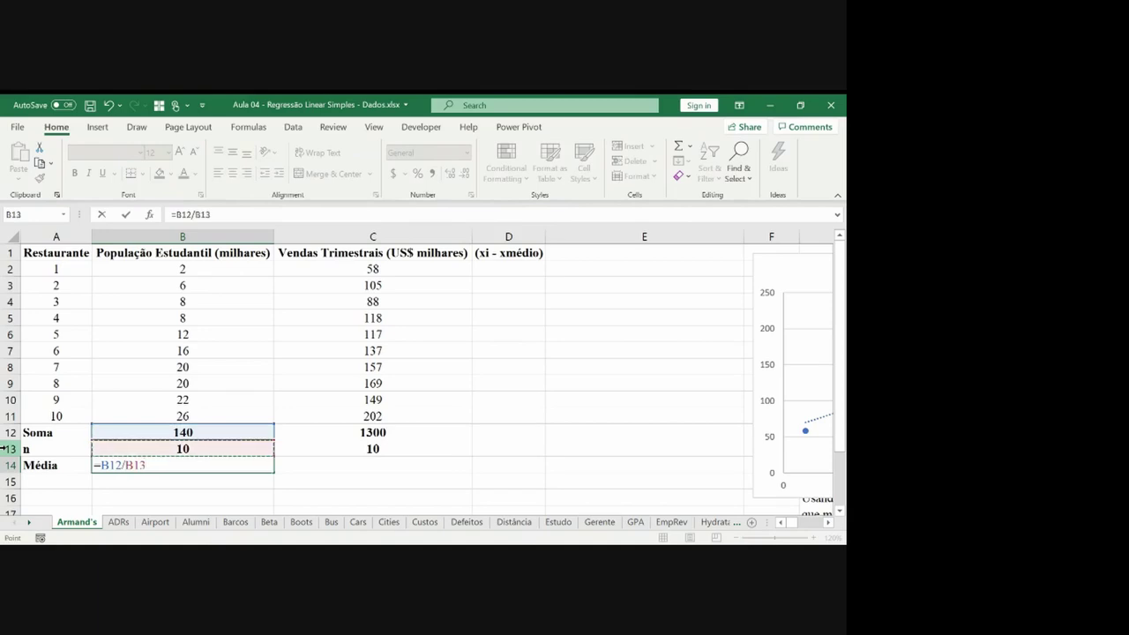
key(Return)
key(Up)
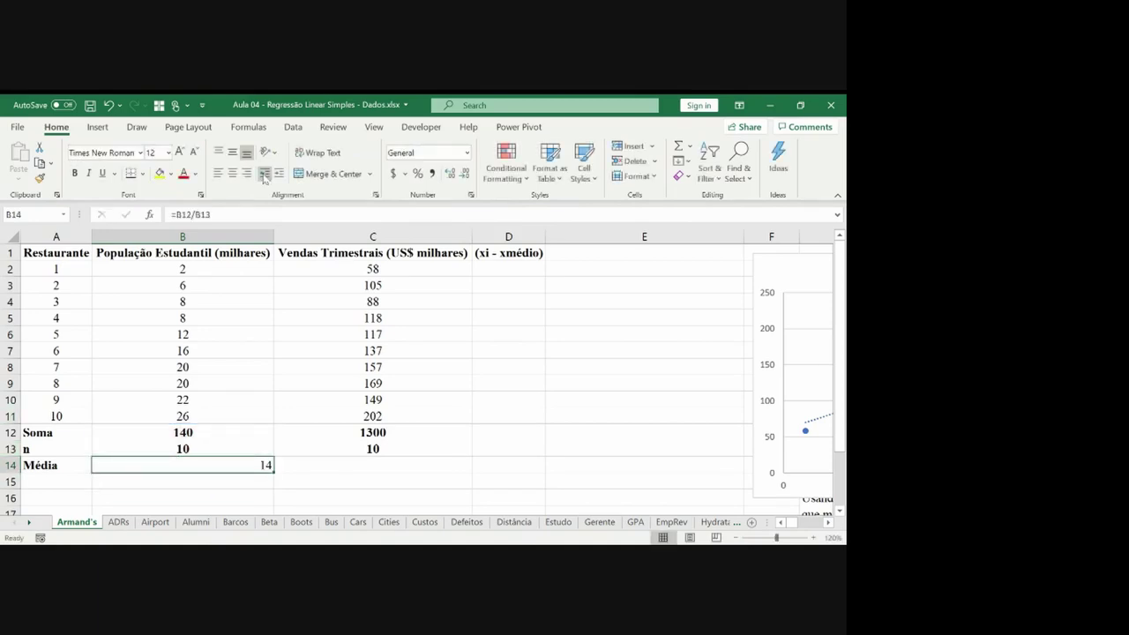
click(233, 173)
click(459, 179)
click(458, 179)
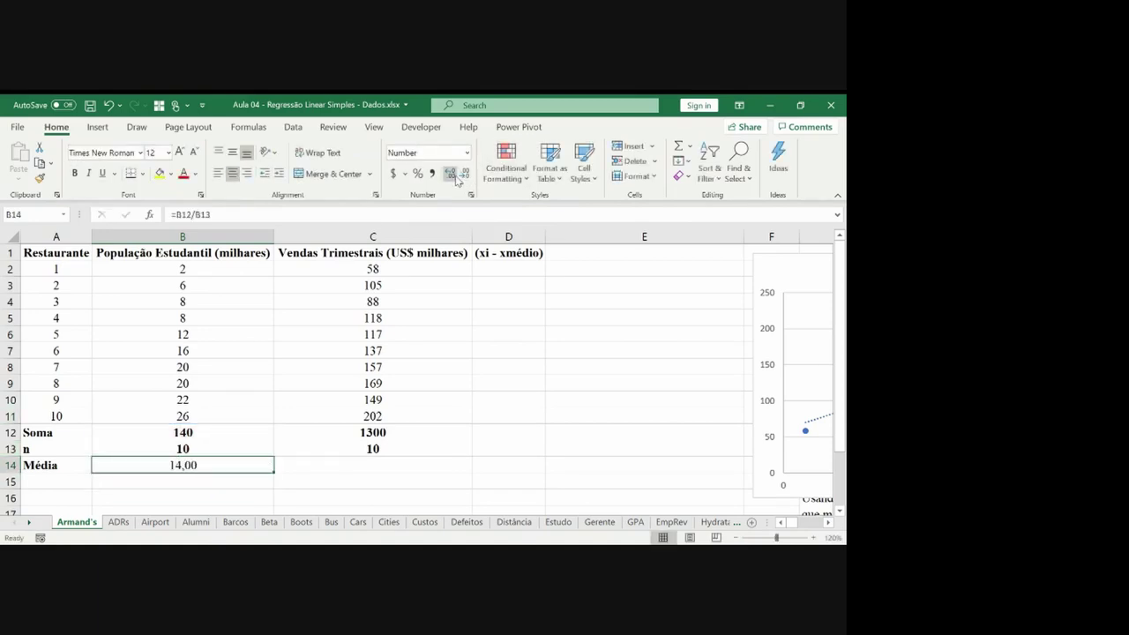
Copy the mean formula from B14 to C14 and make both means bold.
key(ctrl+c)
key(Right)
key(ctrl+v)
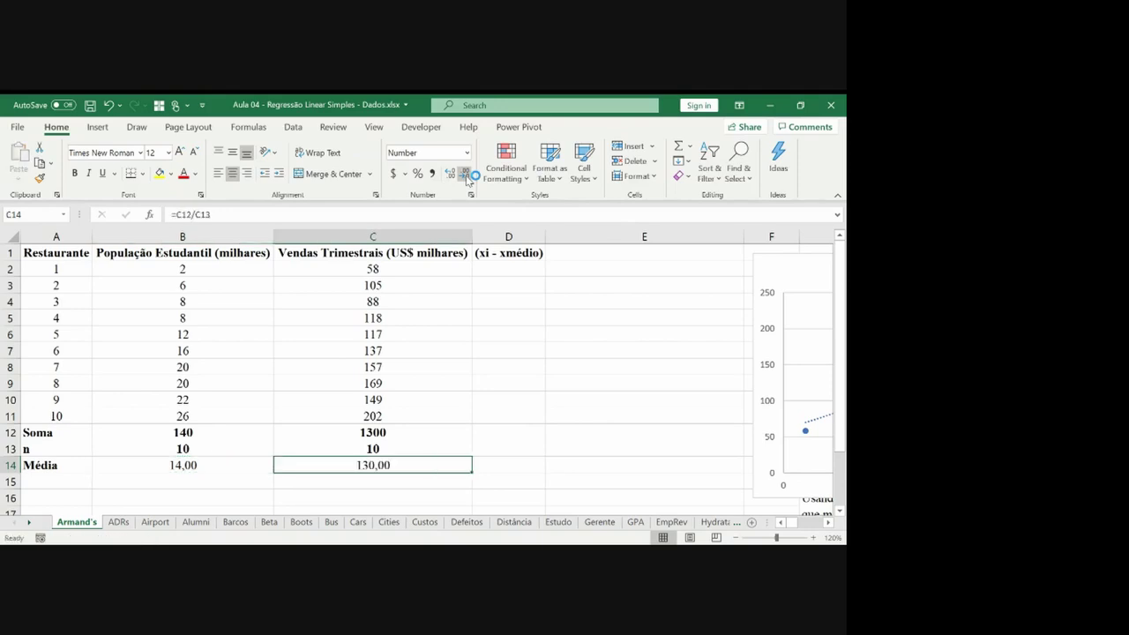
key(Left)
key(shift+Right)
key(ctrl+b)
Add a top border to the Soma row across A12:C12.
key(Left)
key(Up)
key(Up)
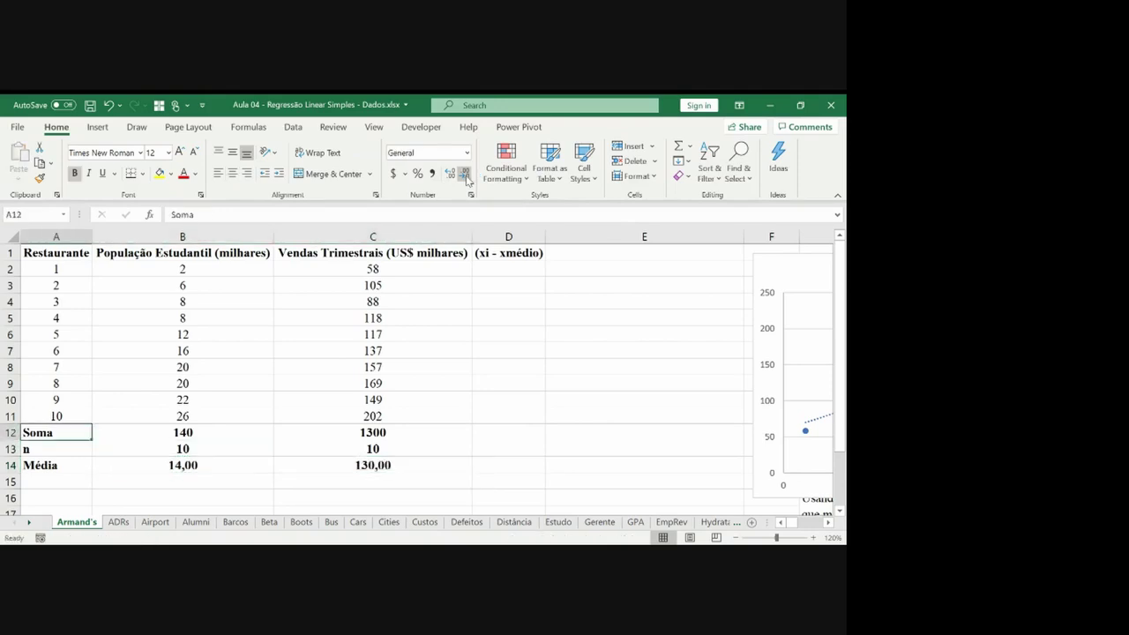
key(shift+Right)
key(shift+Right)
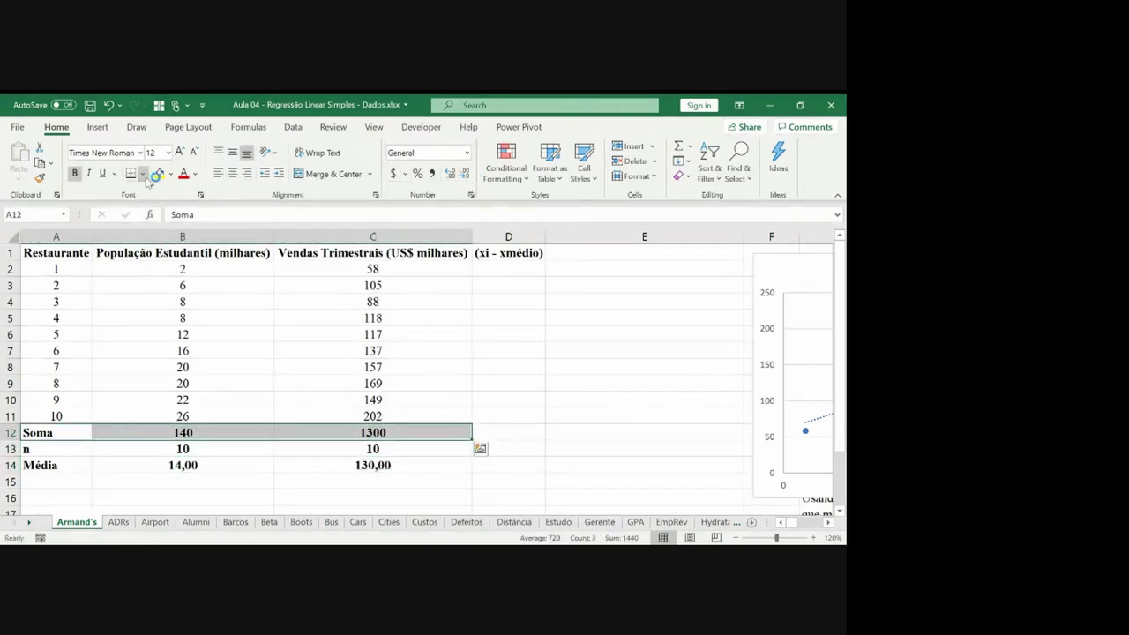
click(142, 173)
click(146, 230)
Add a bottom border to the Média row across A14:C14.
key(Down)
key(Down)
key(shift+Right)
key(shift+Right)
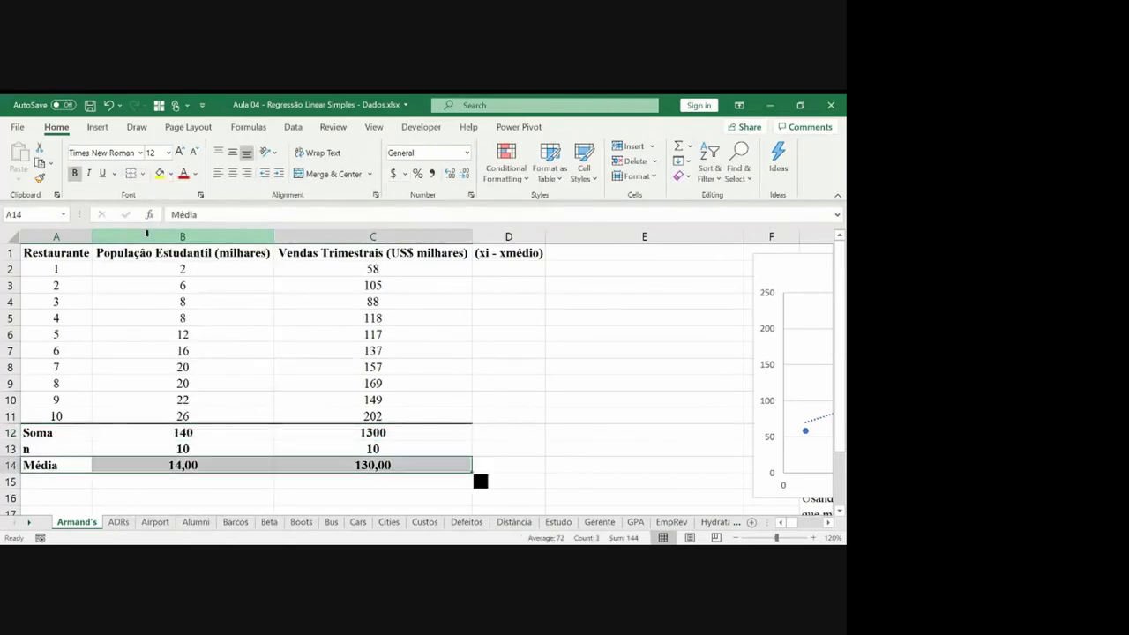
click(142, 173)
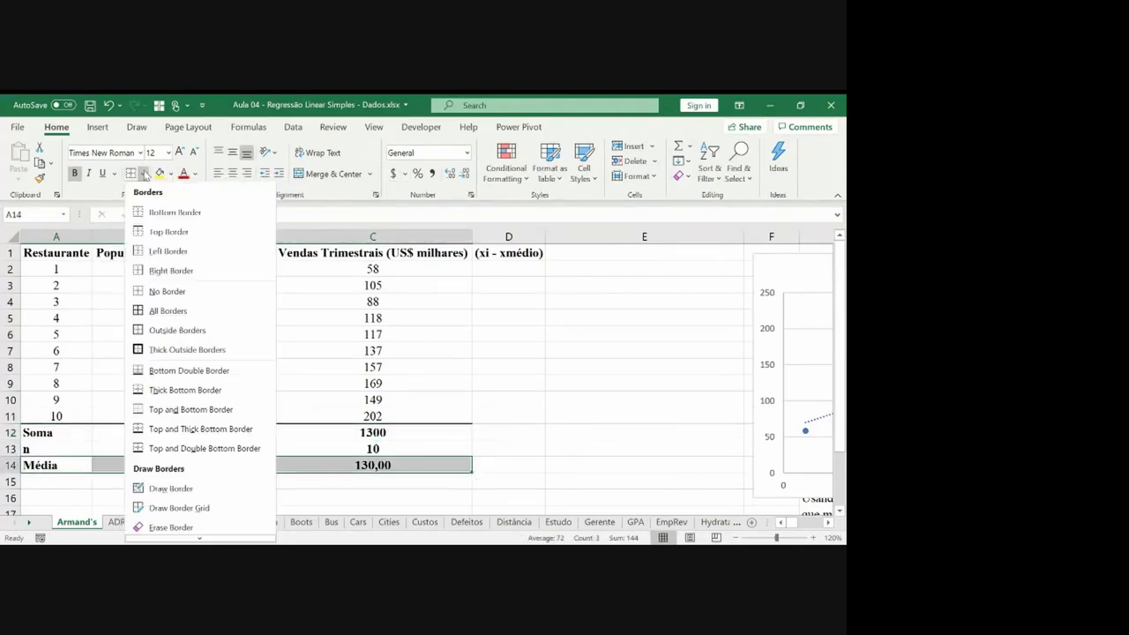
click(164, 212)
Copy the sum, n and mean cells C12:C14 into D12:D14.
key(Right)
key(Right)
key(Right)
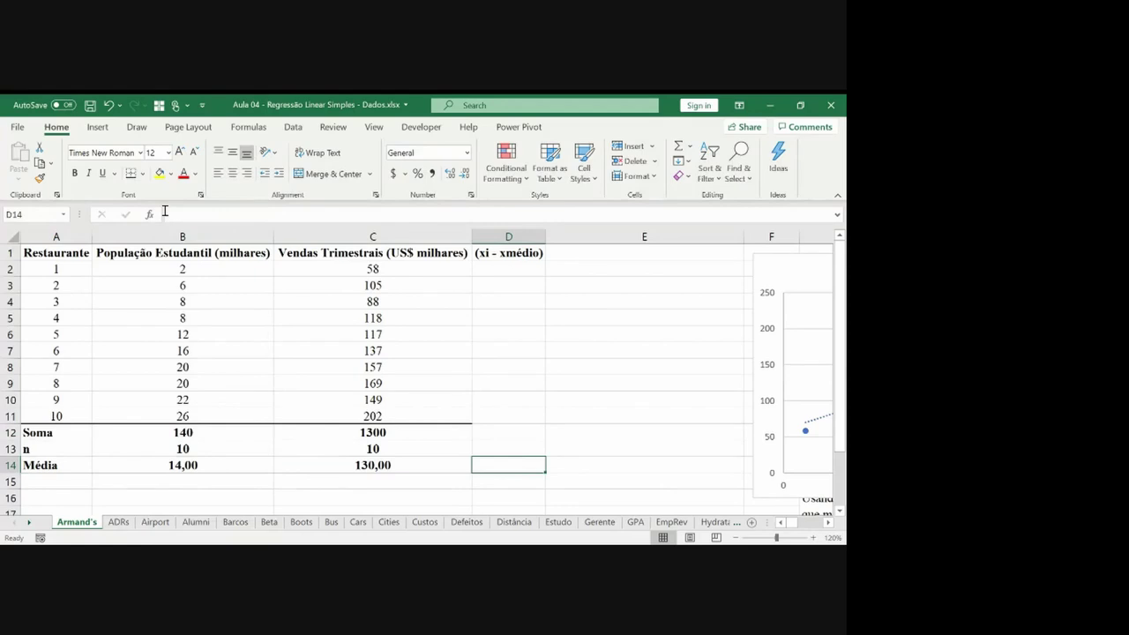
key(Up)
key(Up)
key(Left)
key(shift+Down)
key(shift+Down)
key(ctrl+c)
key(Right)
key(Return)
key(Down)
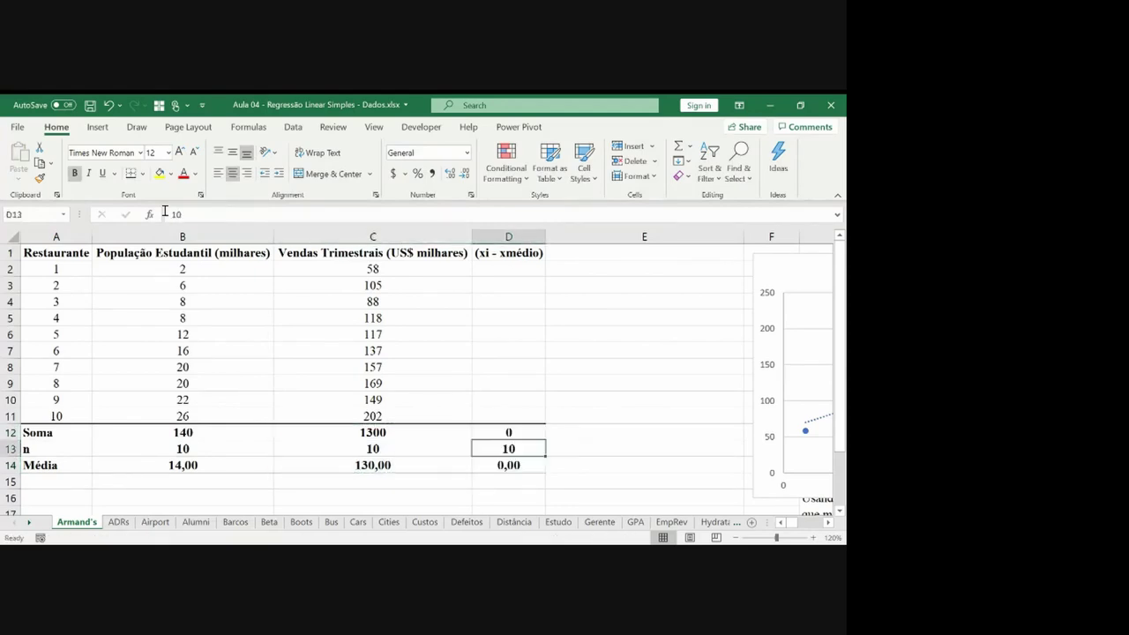
key(Up)
key(Down)
key(Down)
key(Up)
key(Up)
key(Up)
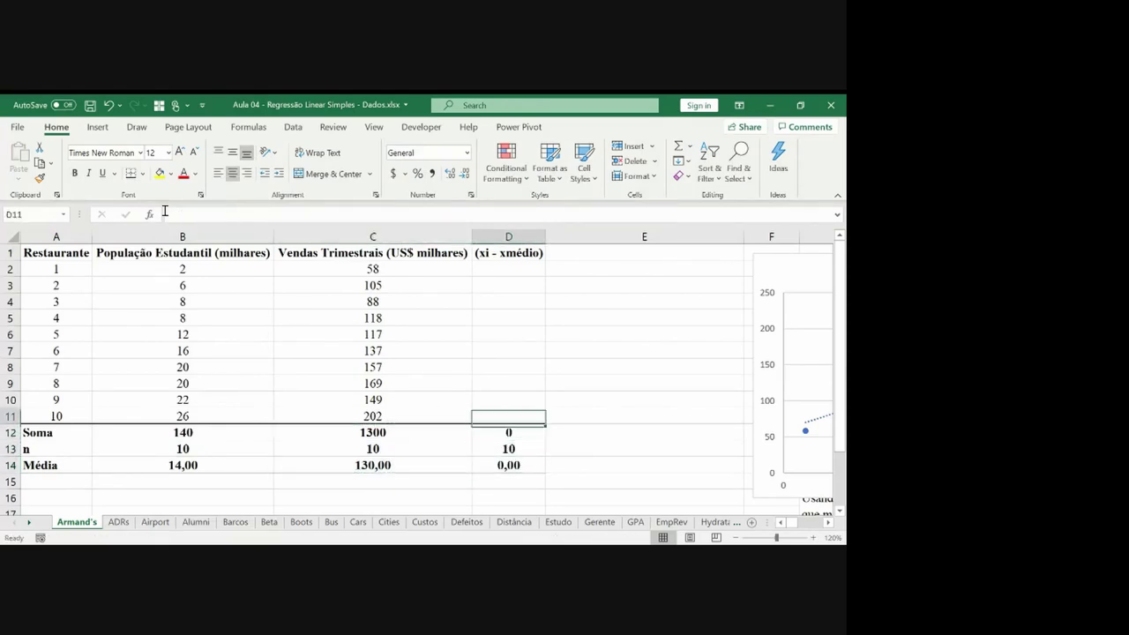
Enter the deviation formula =B2-$B$14 in D2, with an absolute reference to the population mean.
key(ctrl+Up)
key(Down)
text(=)
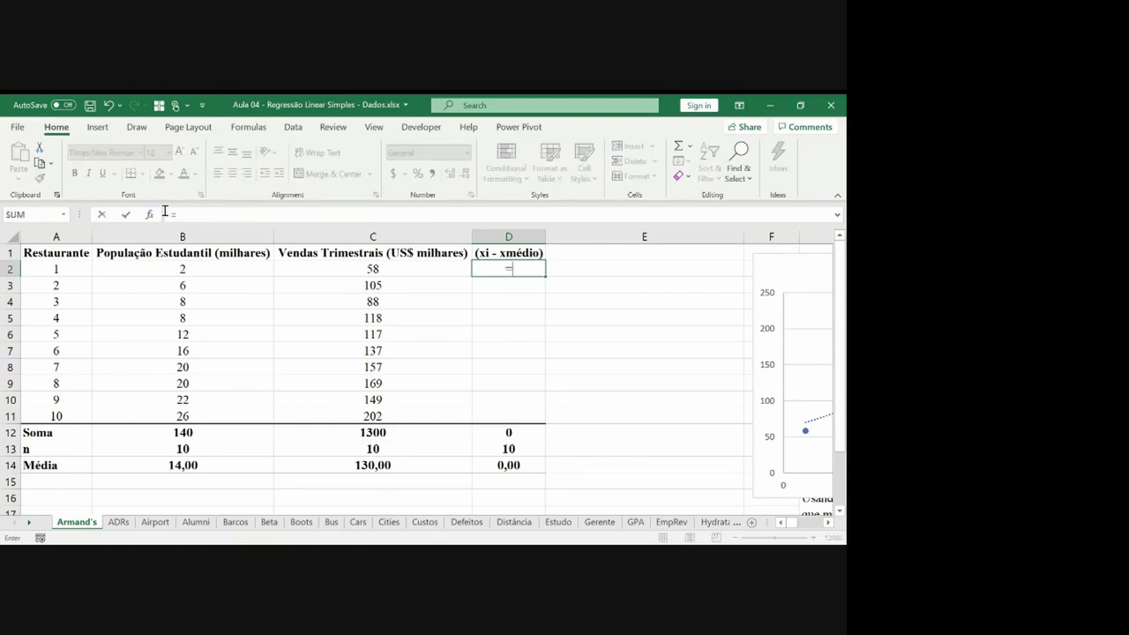
key(Left)
key(Left)
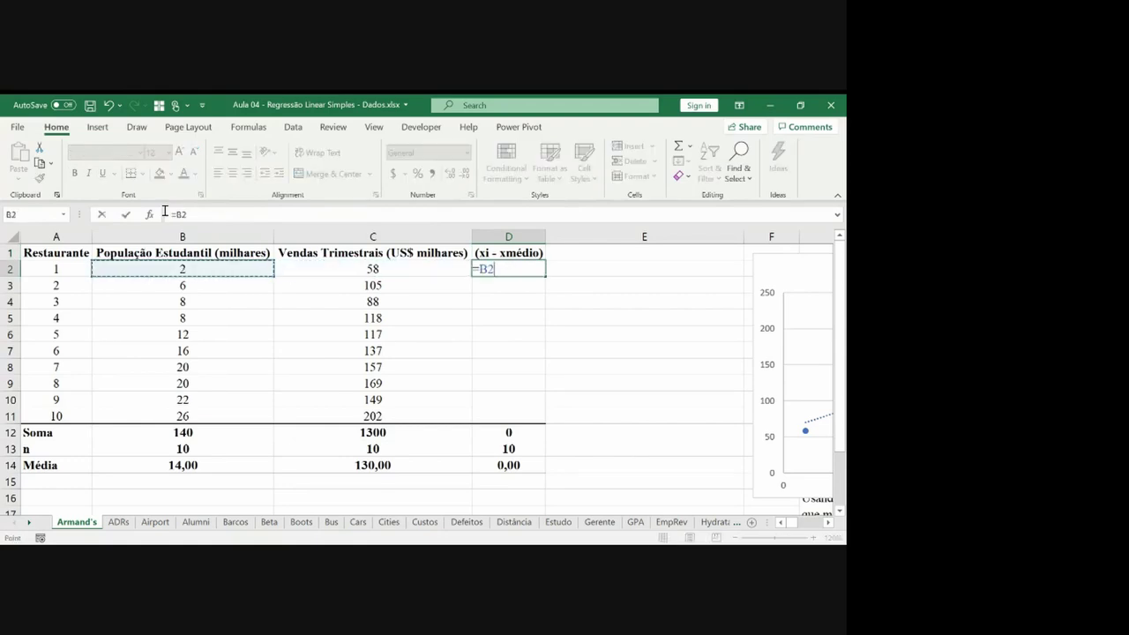
text(-)
key(Left)
key(Left)
key(Down)
key(Down)
key(Down)
key(Left)
key(Down)
key(Right)
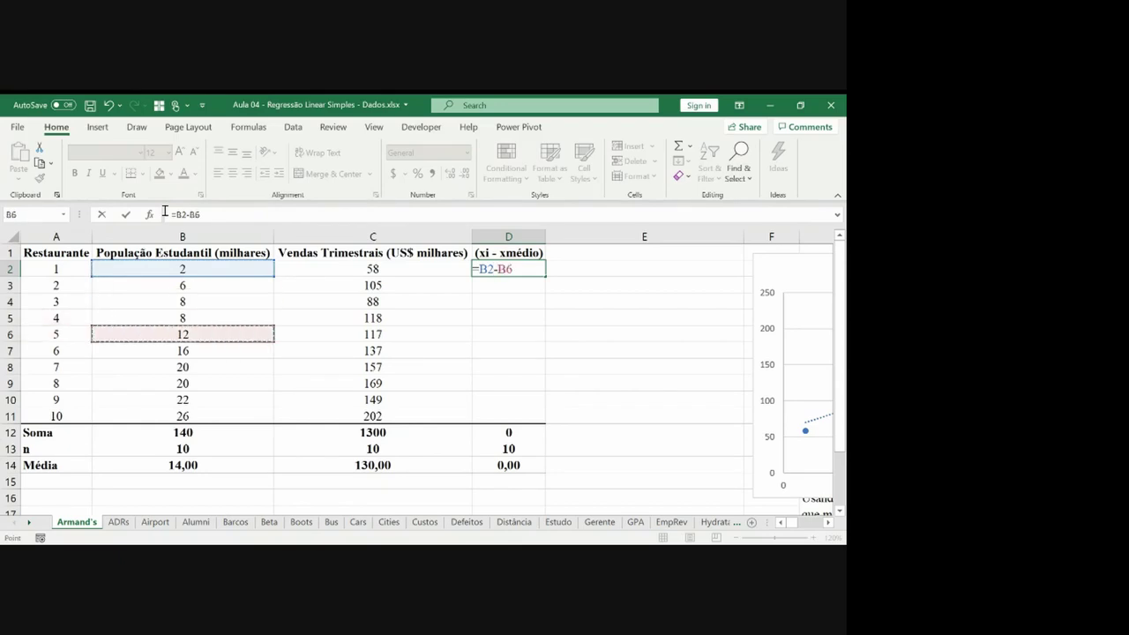
key(ctrl+Down)
key(F4)
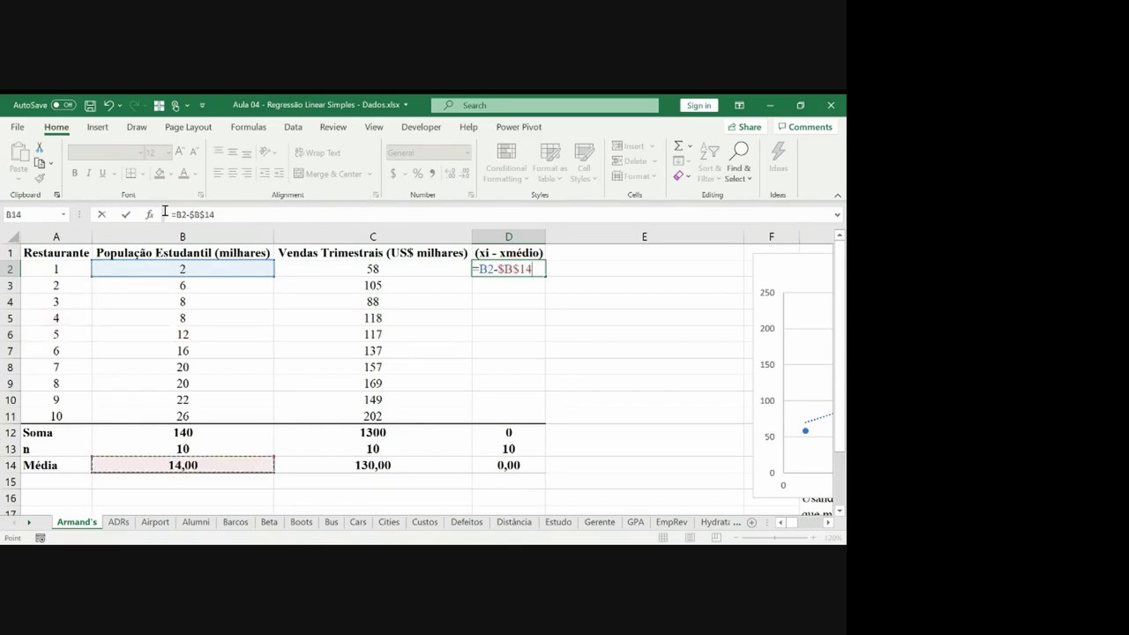
key(ctrl+Return)
Copy the deviation formula from D2 down through D11.
key(ctrl+c)
key(ctrl+shift+Down)
key(shift+Up)
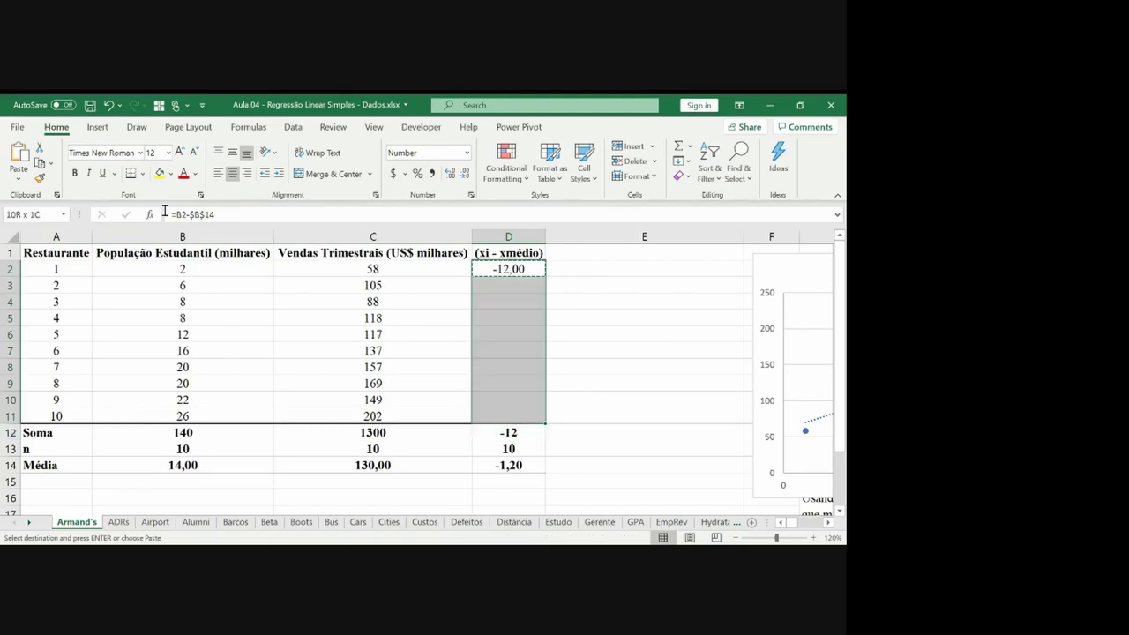
key(ctrl+v)
key(Escape)
key(Right)
key(Left)
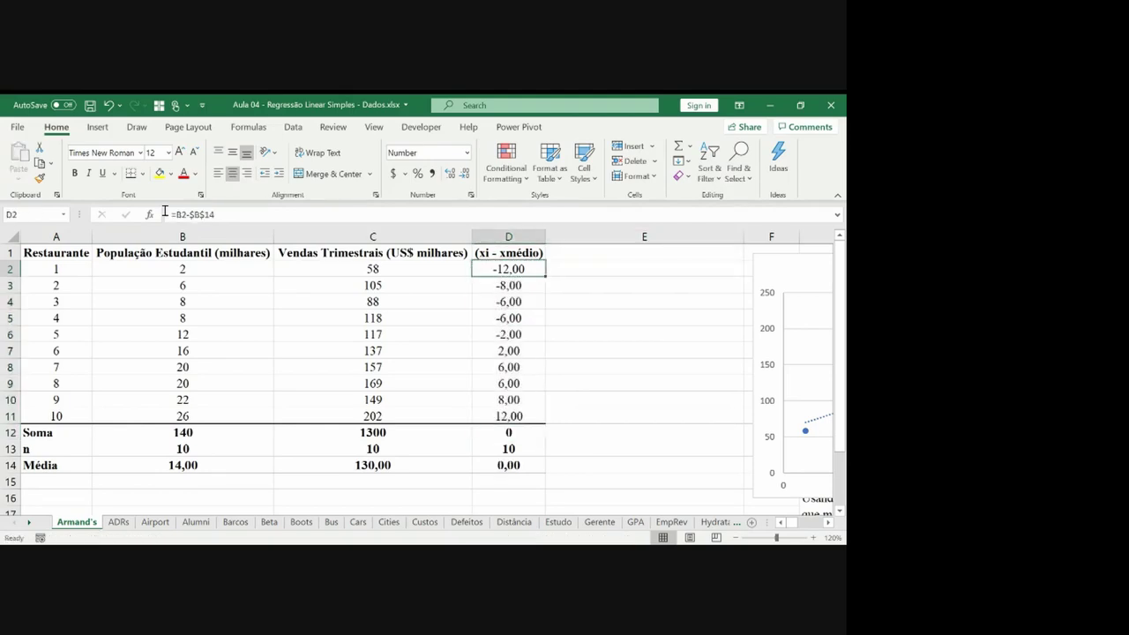
Copy the "(xi - xmédio)" header from D1 to E1.
key(Up)
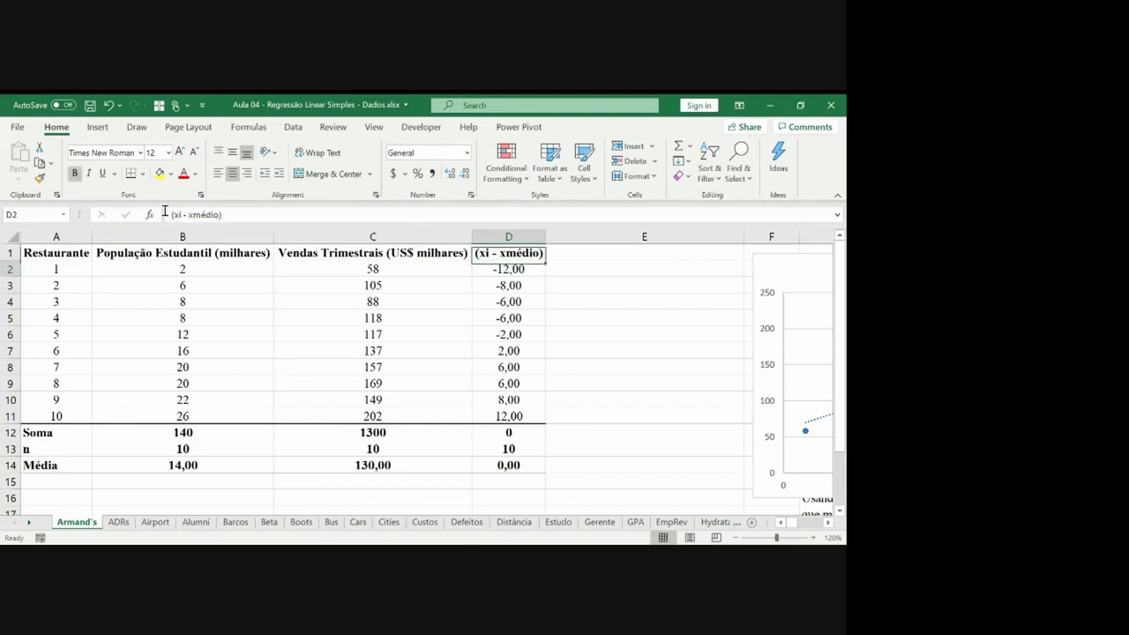
key(Down)
key(ctrl+Down)
key(Up)
key(Up)
key(ctrl+Up)
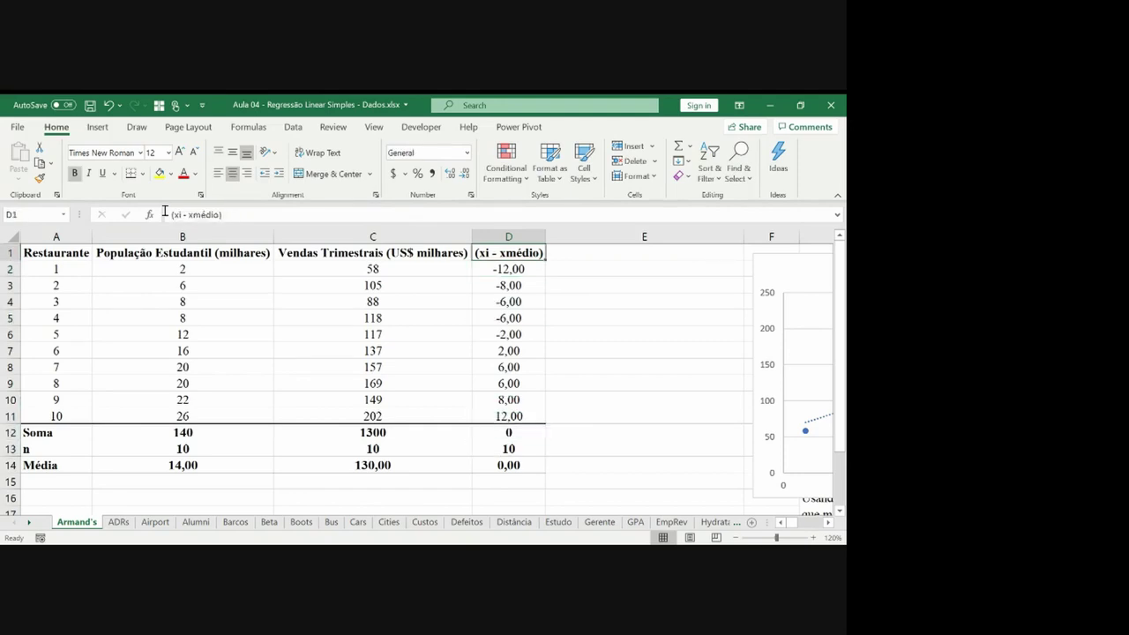
key(ctrl+c)
key(Right)
key(ctrl+v)
key(Escape)
Change the E1 header to "(yi - ymédio)" and autofit column E.
key(F2)
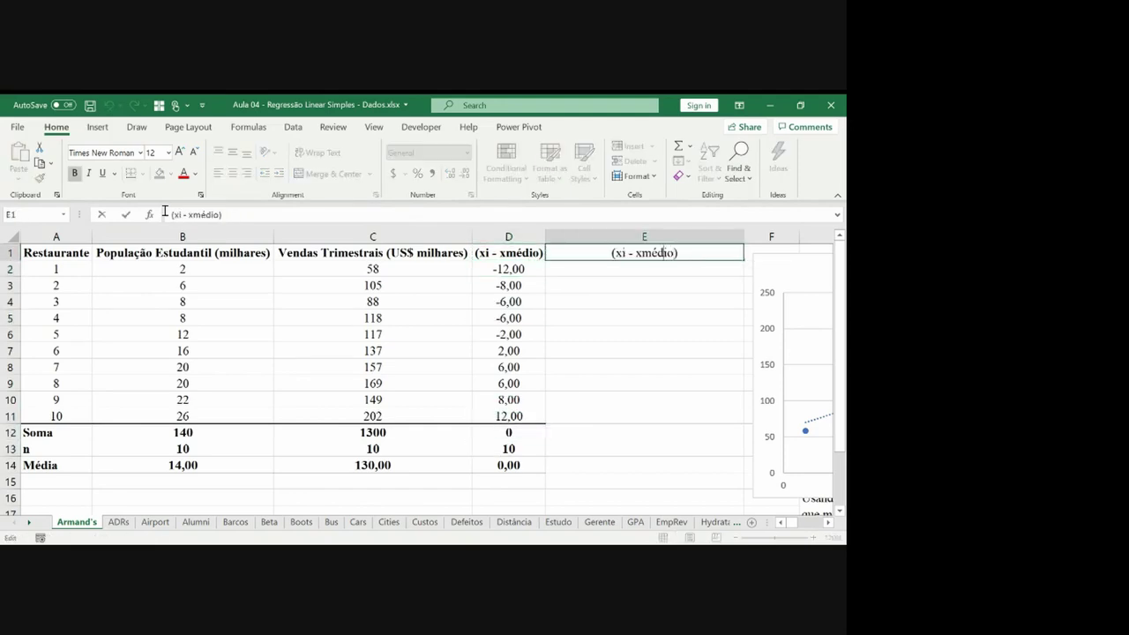
key(Left)
key(Left)
key(BackSpace)
text(y)
key(BackSpace)
text(y)
key(Return)
double_click(743, 238)
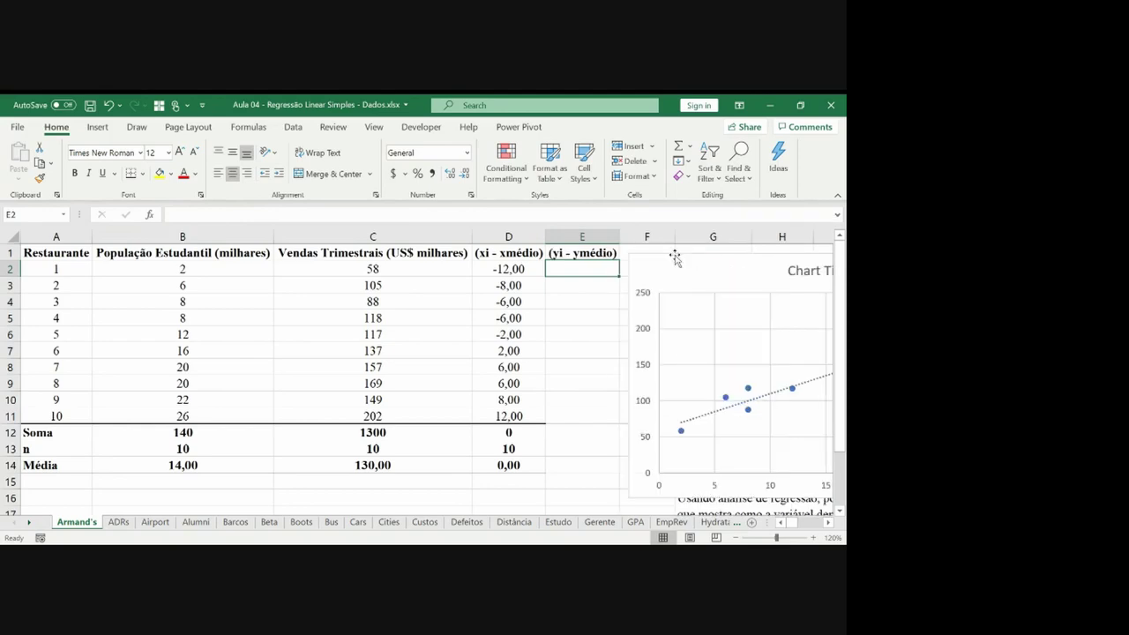
Move the scatter chart sideways so it starts in column H, then select the E1 header.
drag(629, 262, 781, 262)
click(574, 276)
key(Up)
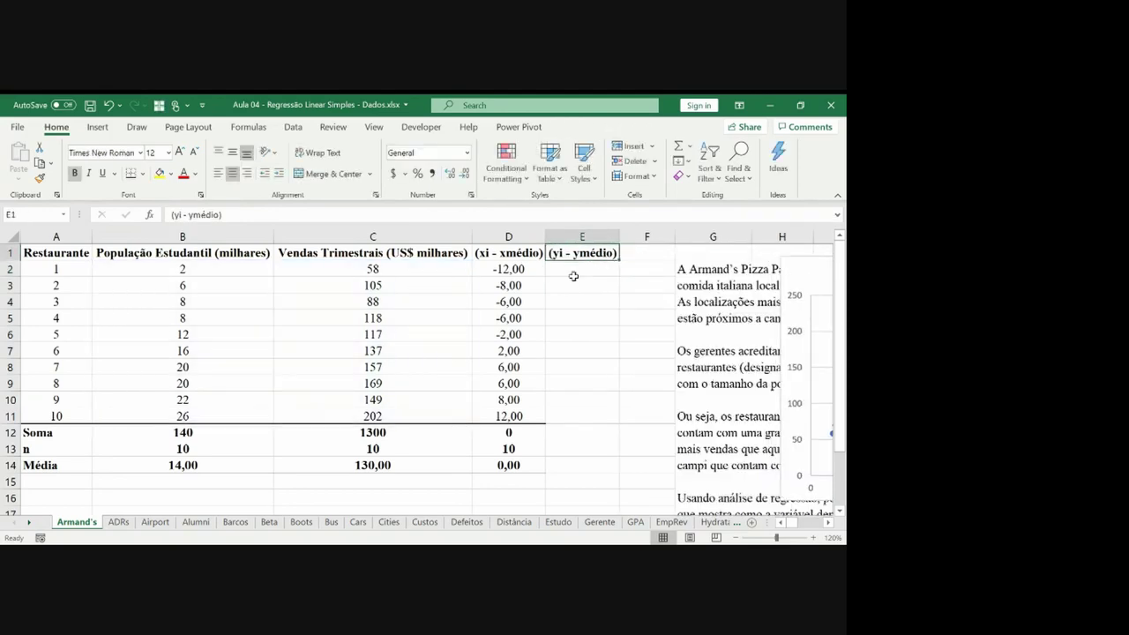
Enter the formula =C2-$C$14 in E2 to calculate the first sales deviation from the mean.
key(ctrl+shift+Left)
key(Down)
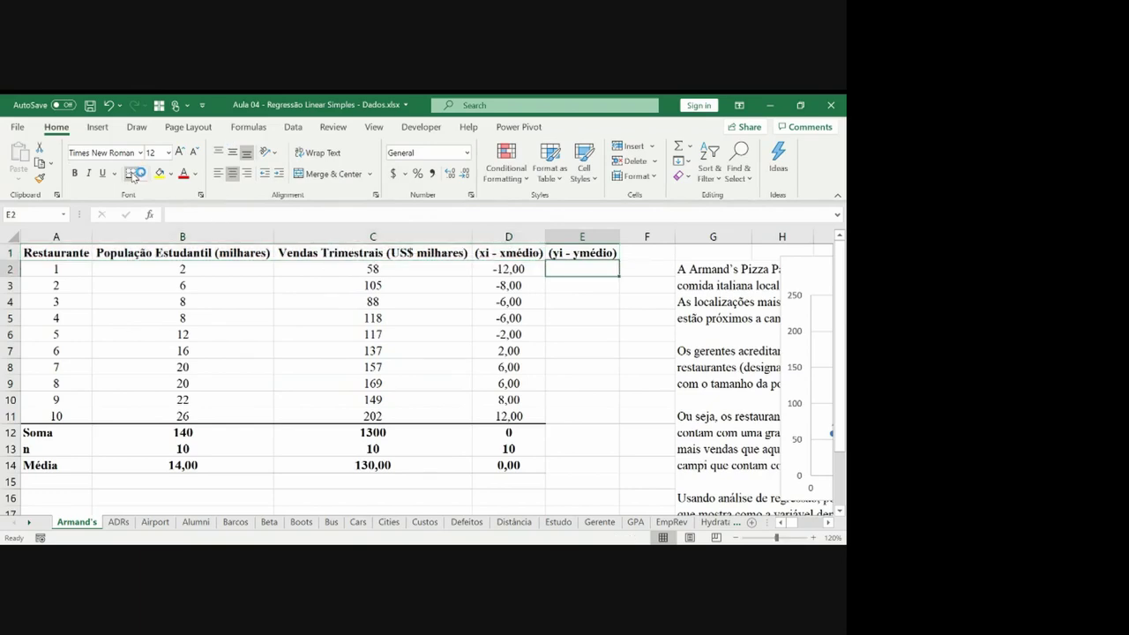
text(=)
key(Left)
key(Left)
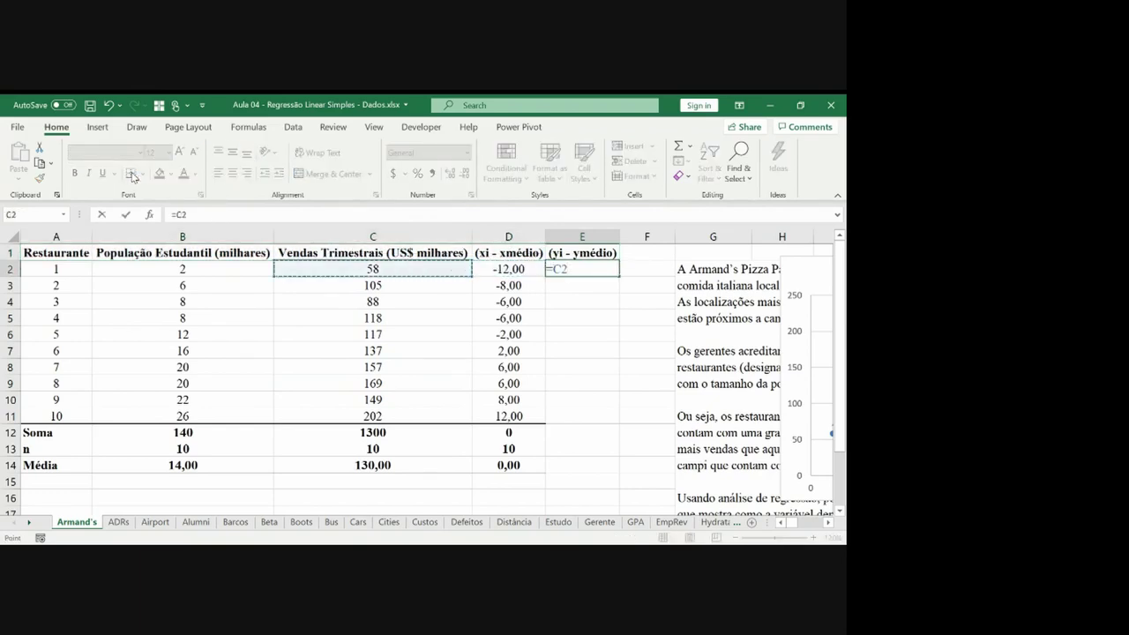
text(-)
key(Left)
key(Down)
key(Down)
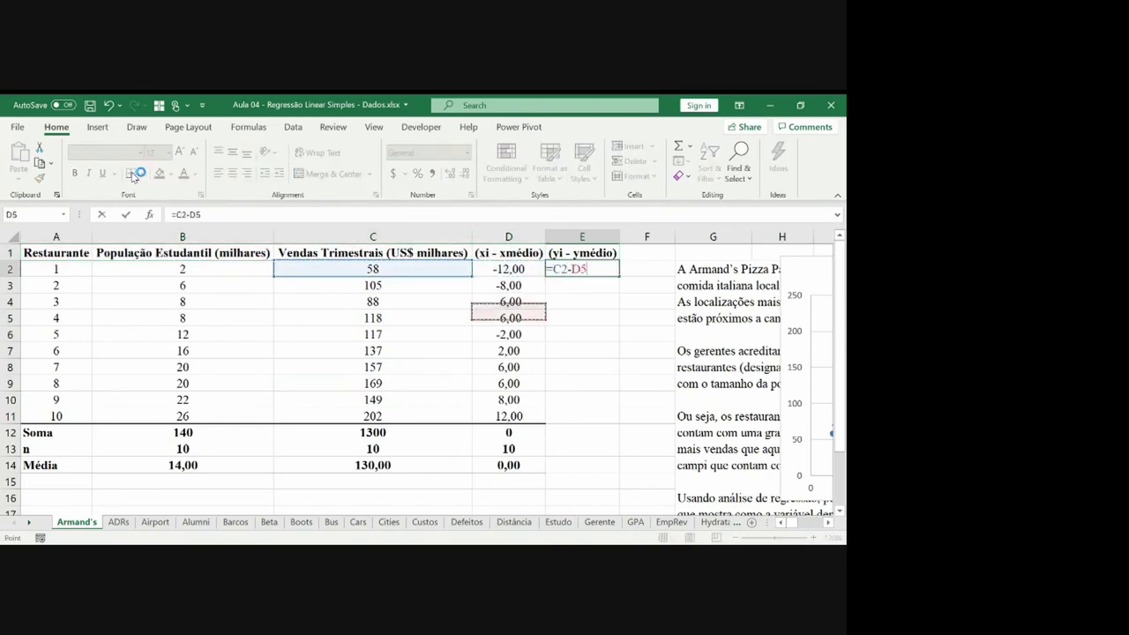
key(Left)
key(Down)
key(Down)
key(Down)
key(Down)
key(Down)
key(Down)
key(Down)
key(Down)
key(Down)
key(Down)
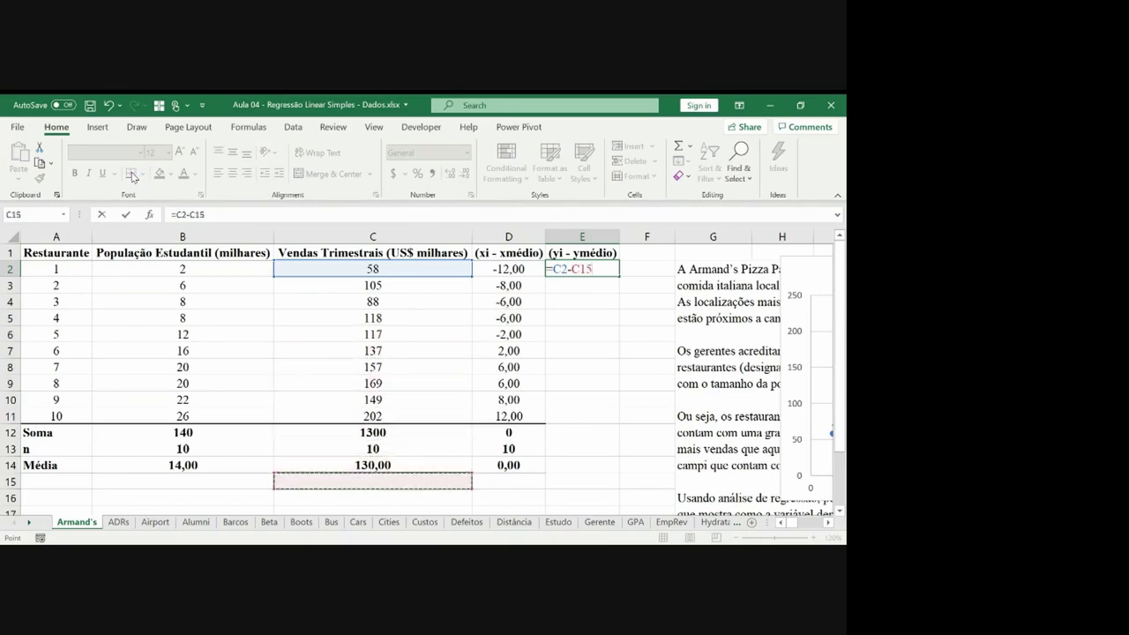
key(F4)
key(ctrl+Return)
Copy the deviation formula from E2 down through E11.
key(ctrl+c)
key(Left)
key(ctrl+Down)
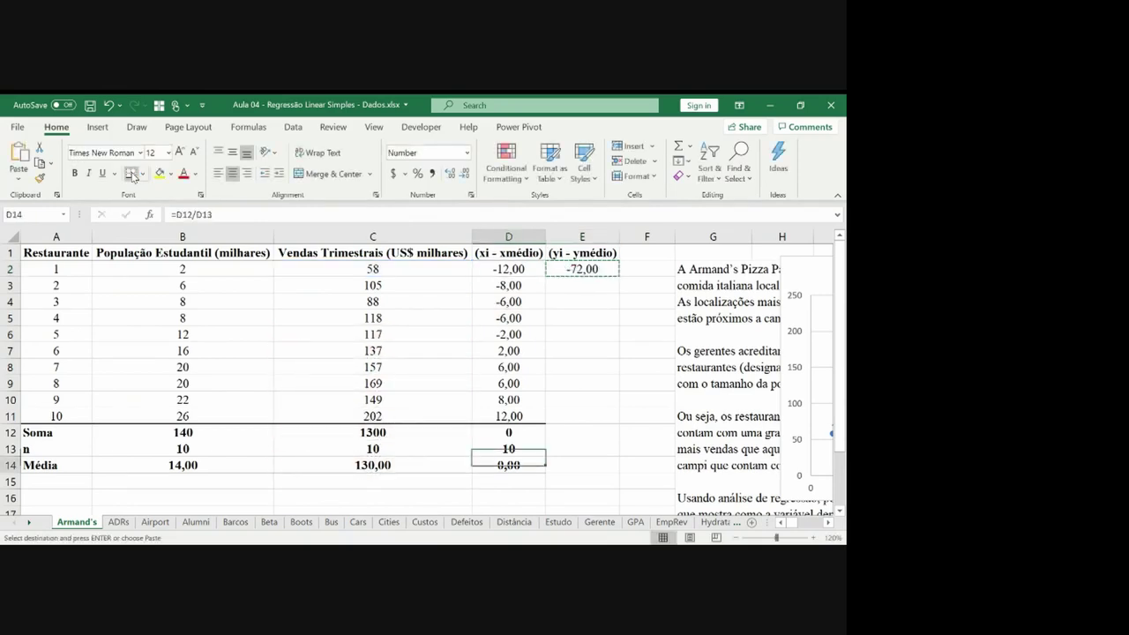
key(Up)
key(Up)
key(Up)
key(Right)
key(ctrl+shift+Up)
key(Return)
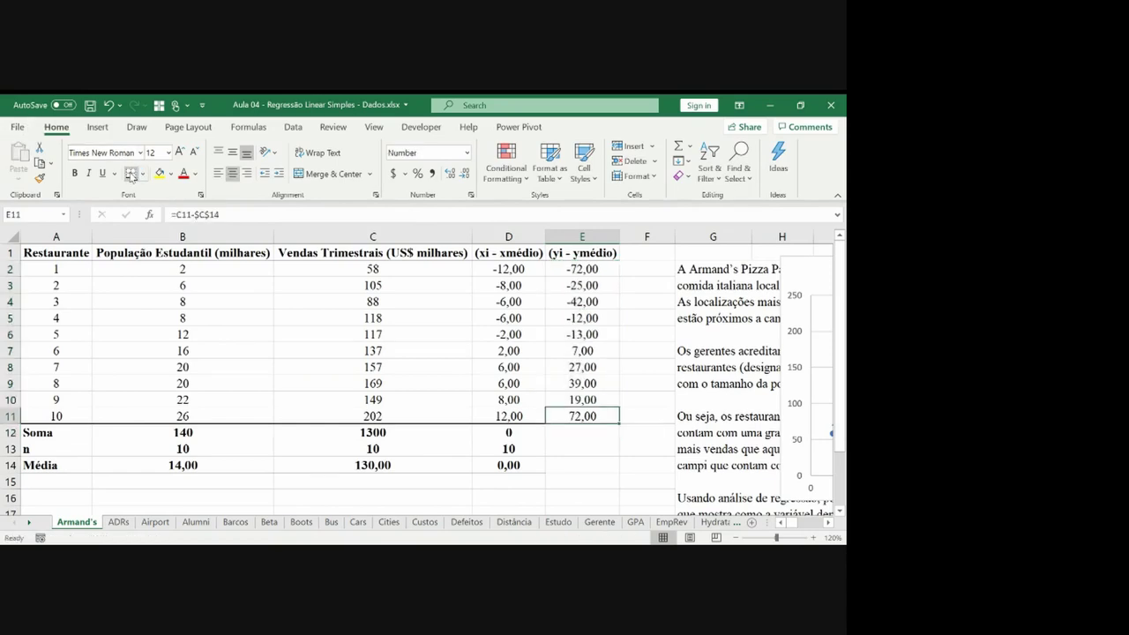
Copy the sum, count and mean formulas from D12:D14 to E12:E14.
key(Down)
key(Left)
key(ctrl+shift+Down)
key(ctrl+c)
key(Right)
key(ctrl+v)
key(Right)
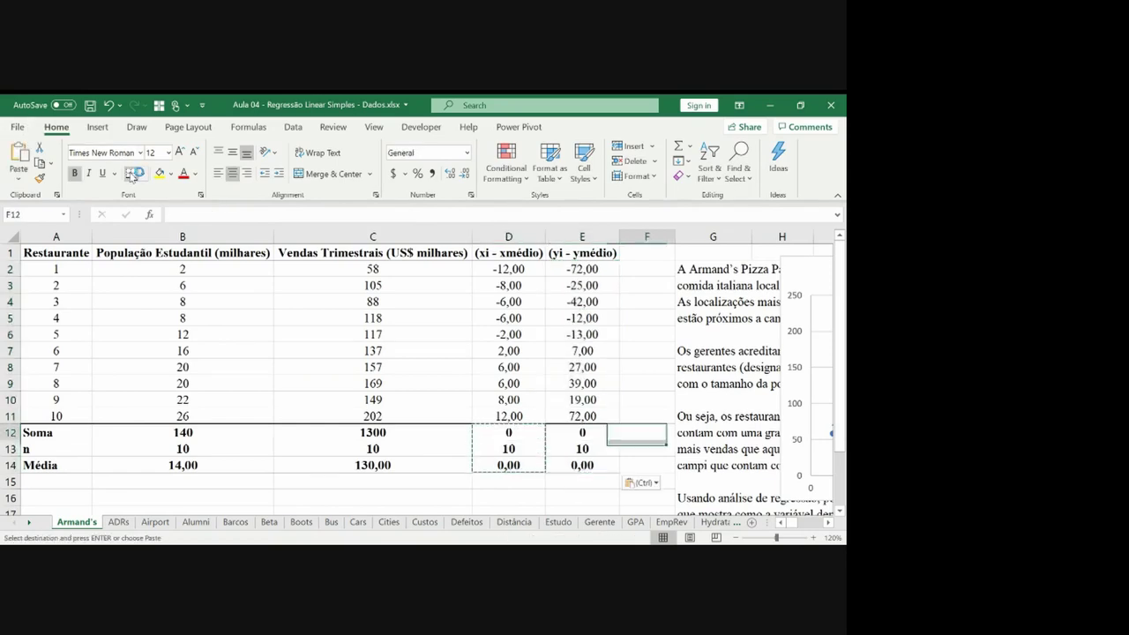
key(Escape)
Insert a new column at F and copy the "(xi - xmédio)" header from D1 to F1.
key(ctrl+Up)
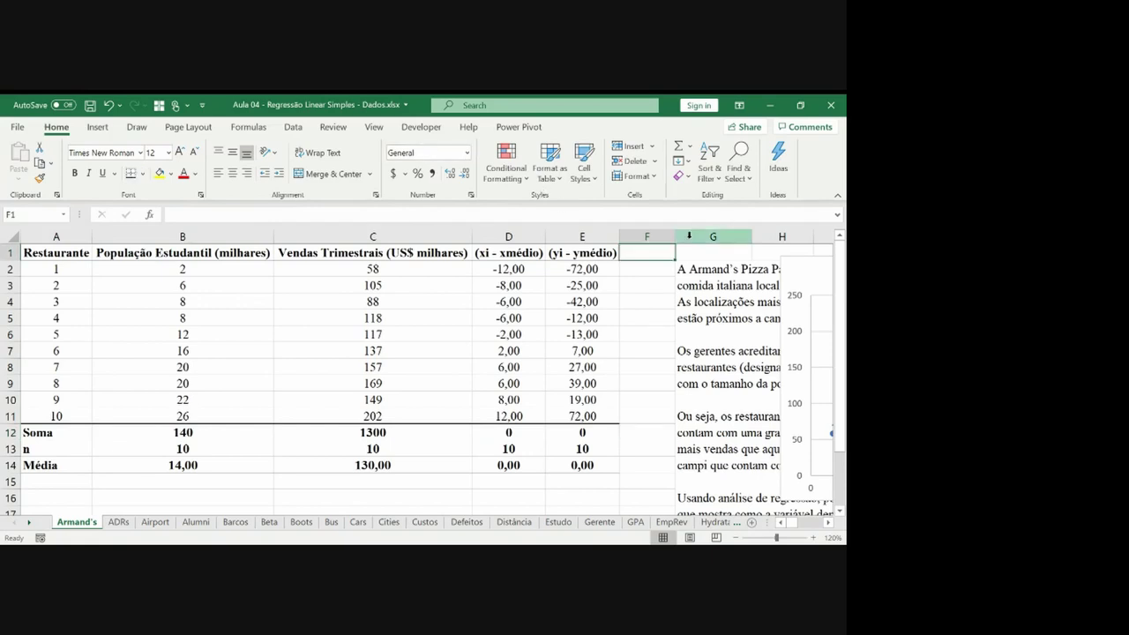
click(655, 233)
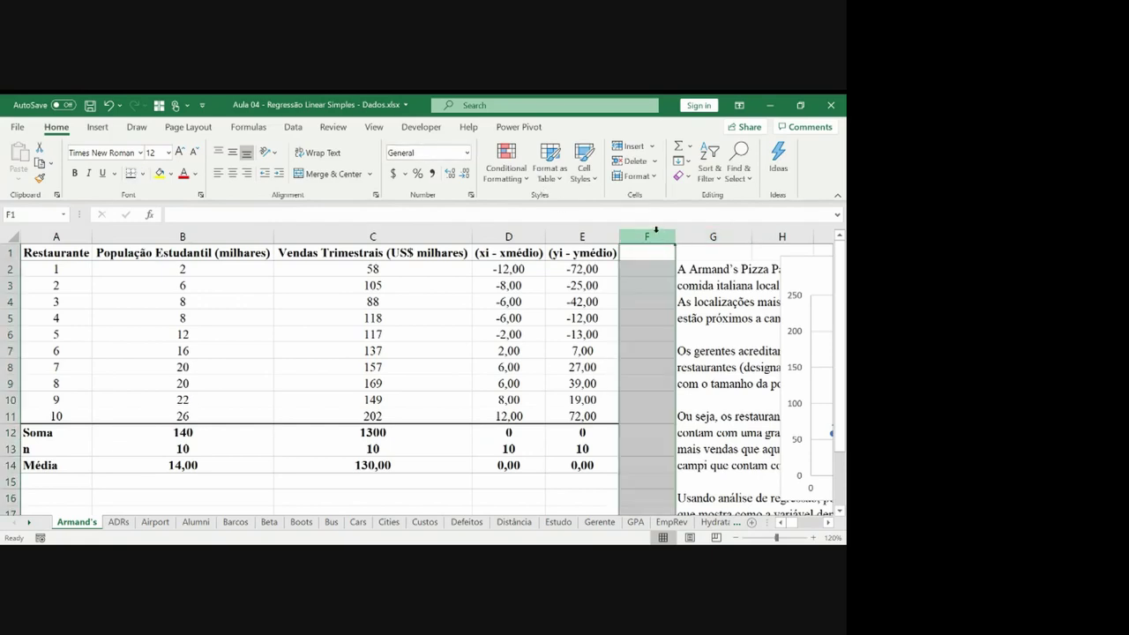
key(ctrl+plus)
key(Left)
key(Left)
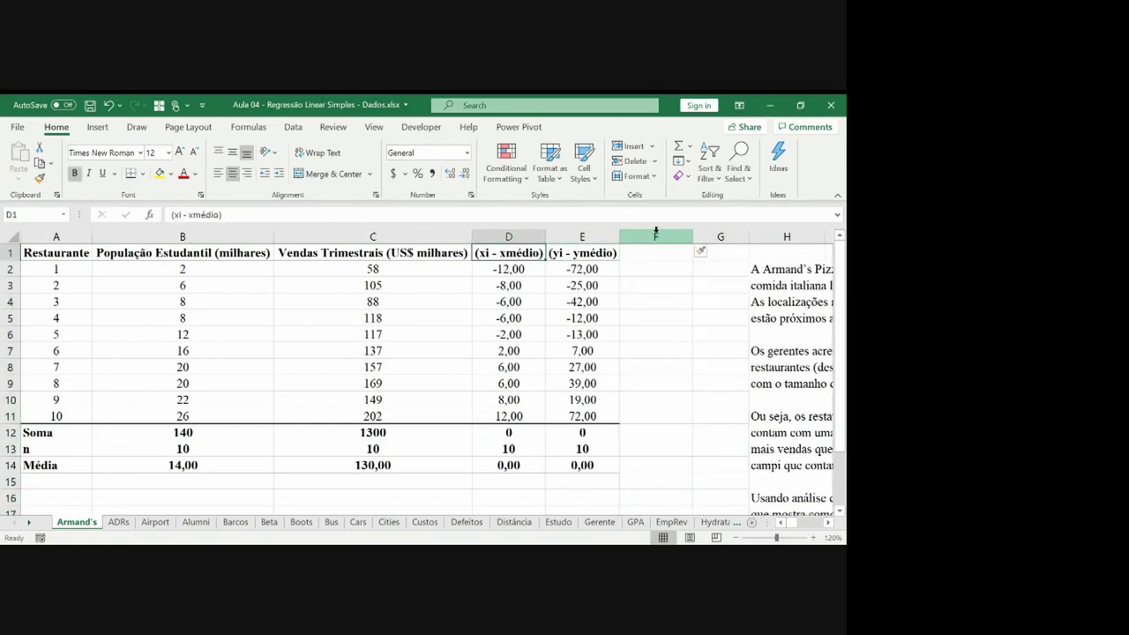
key(shift+Right)
key(ctrl+c)
key(Right)
key(Right)
key(ctrl+v)
key(Escape)
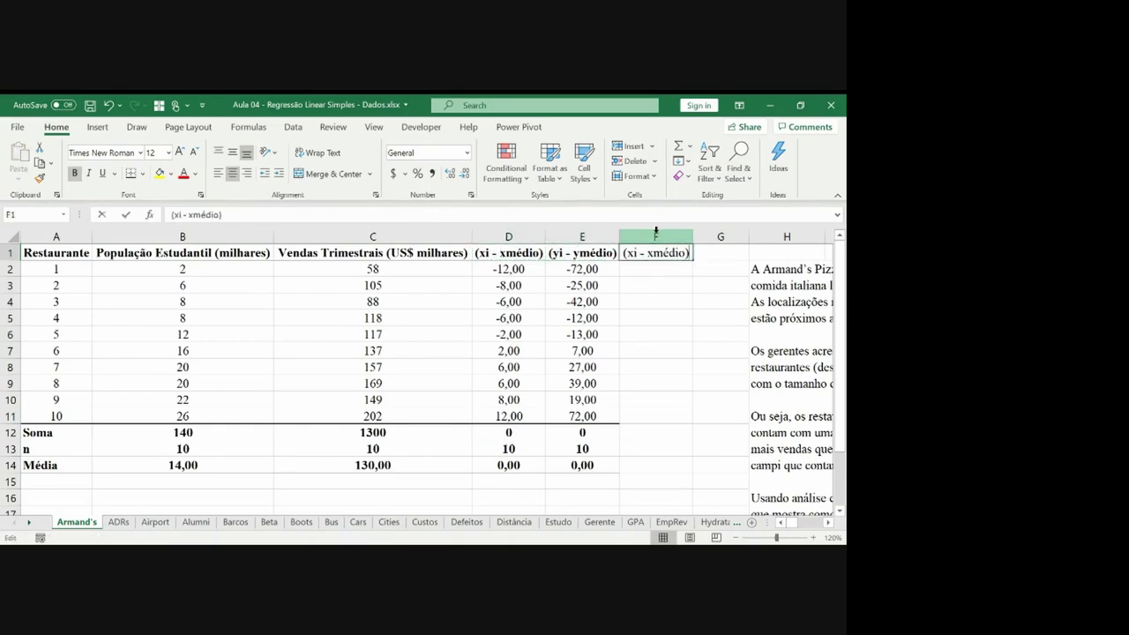
Append the E1 header text to F1 so it reads "(xi - xmédio)(yi - ymédio)", and autofit column F.
key(Left)
key(F2)
key(shift+Home)
key(ctrl+c)
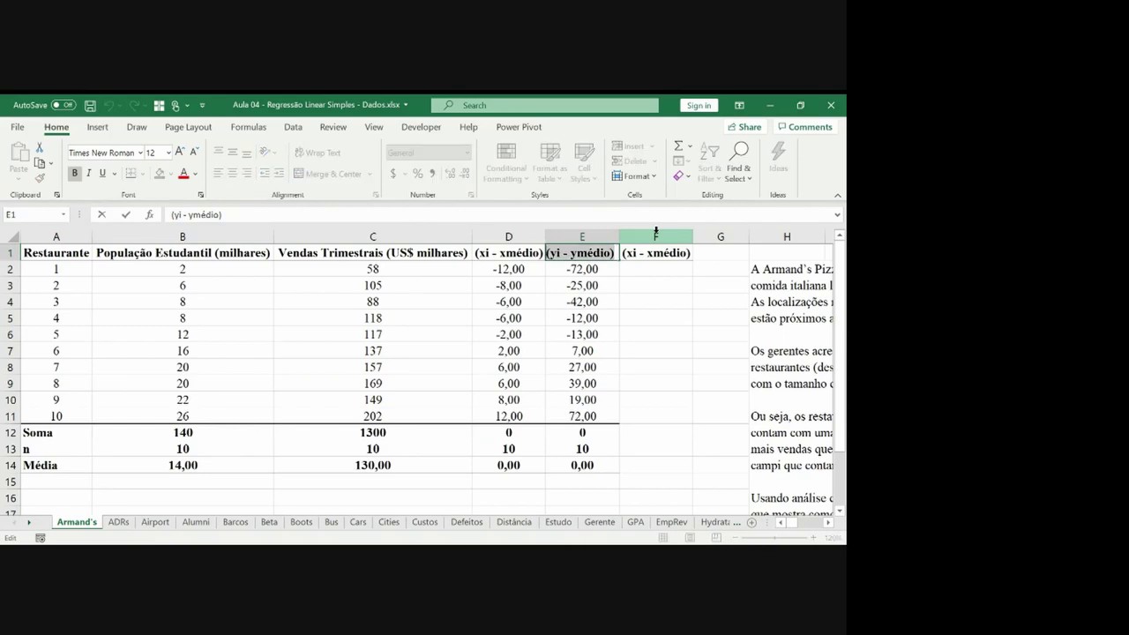
key(Escape)
key(Right)
key(F2)
key(ctrl+v)
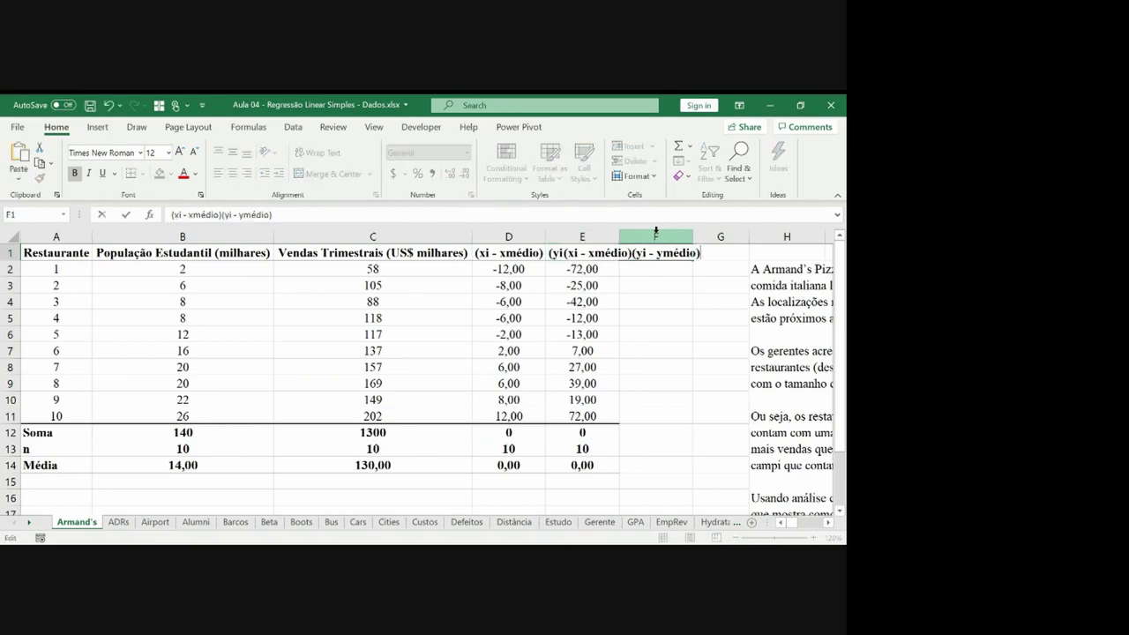
key(Return)
double_click(692, 237)
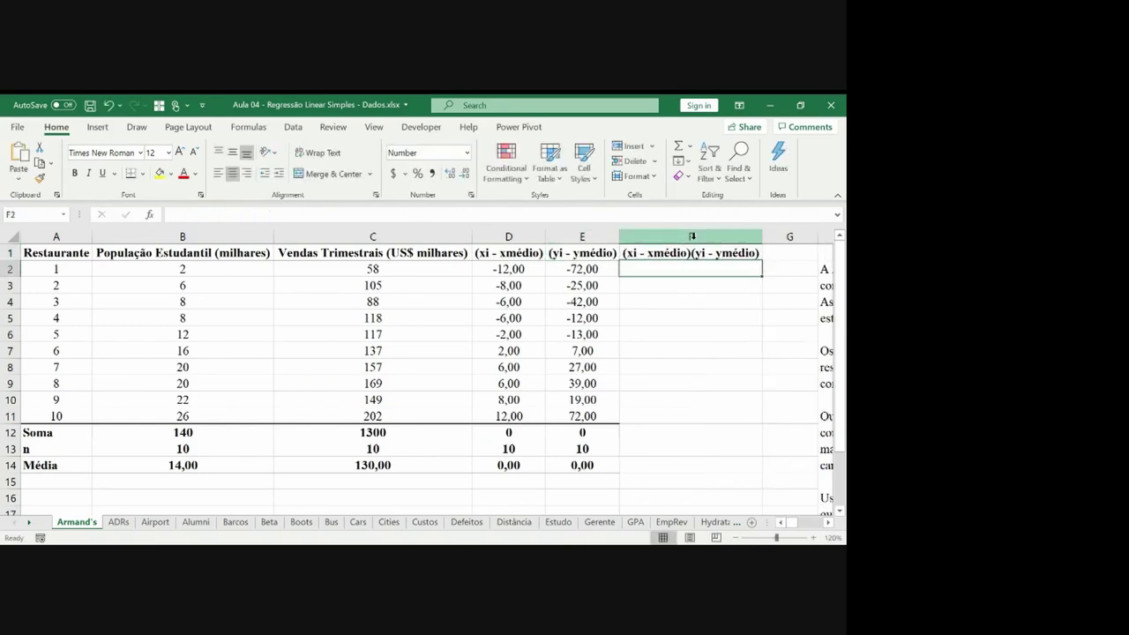
Enter the formula =D2*E2 in F2 to multiply the first pair of deviations.
text(=)
key(Left)
key(Left)
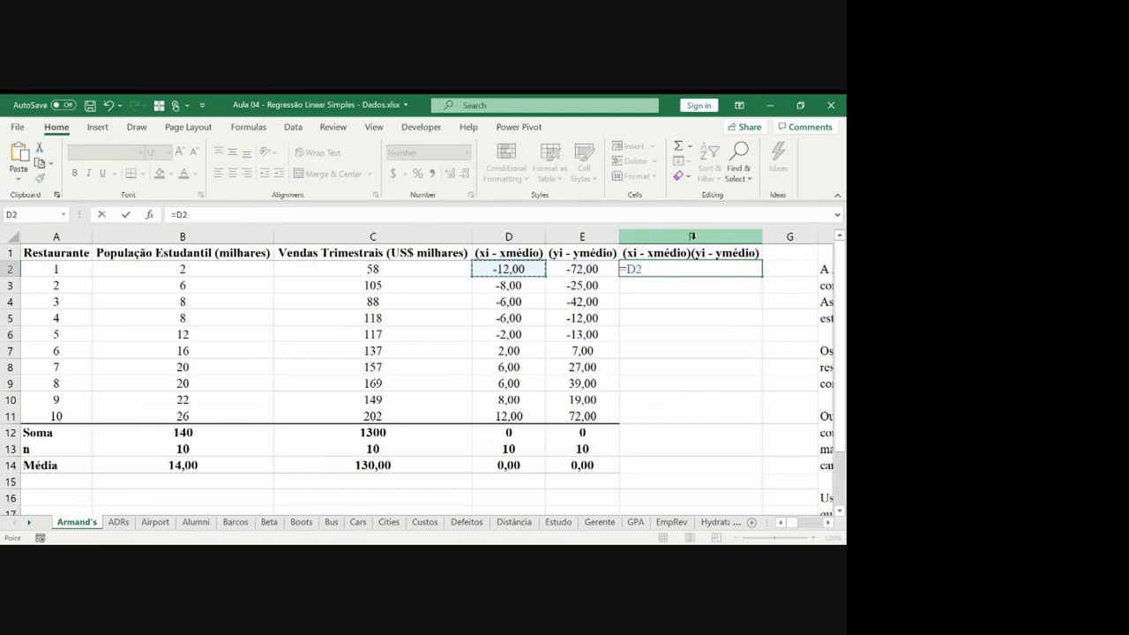
key(Left)
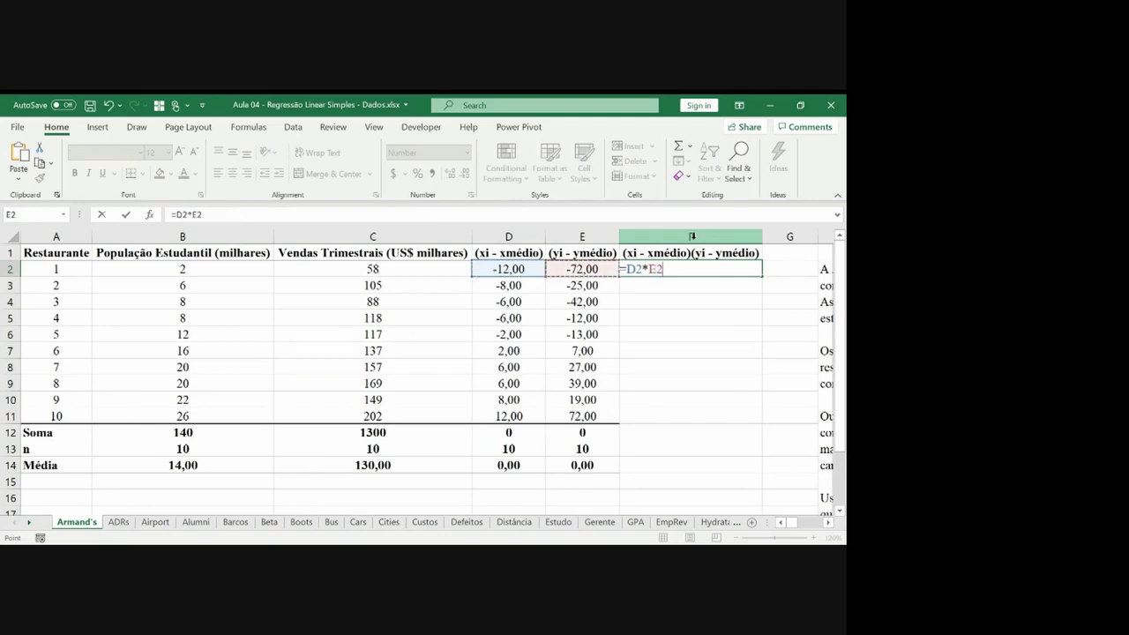
key(ctrl+Return)
Copy the product formula from F2 down through F11.
key(ctrl+c)
key(Left)
key(ctrl+Down)
key(Up)
key(Up)
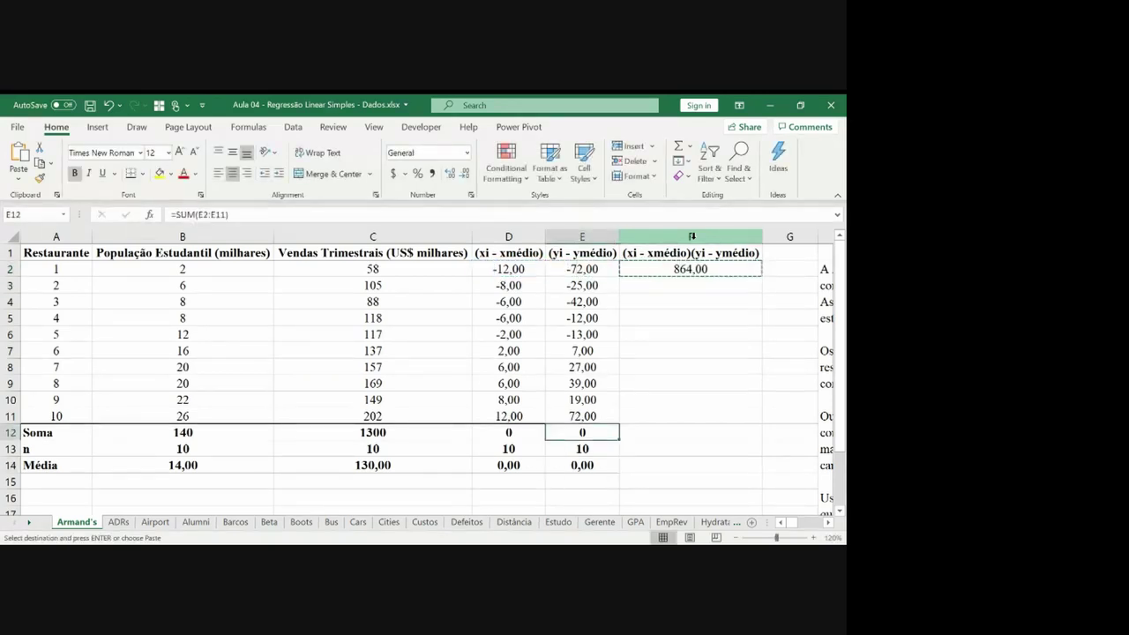
key(Up)
key(Right)
key(ctrl+shift+Up)
key(ctrl+v)
key(Escape)
Fill the sum, count and mean formulas from E12:E14 across to F12:F14.
key(Left)
key(Down)
key(shift+Down)
key(shift+Down)
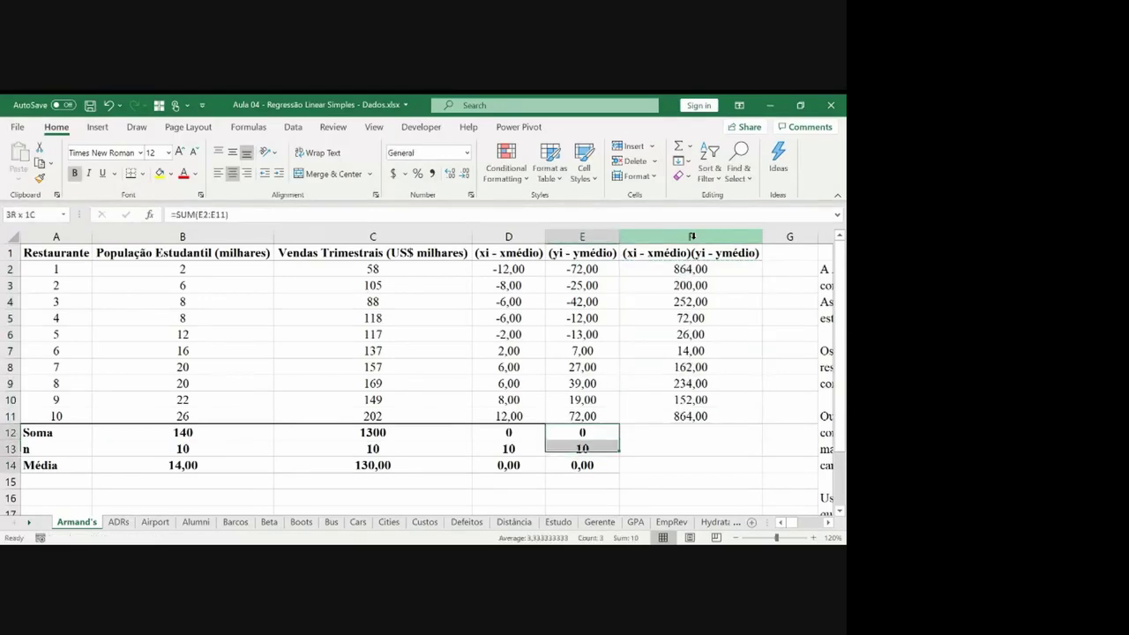
key(shift+Right)
key(ctrl+r)
key(Right)
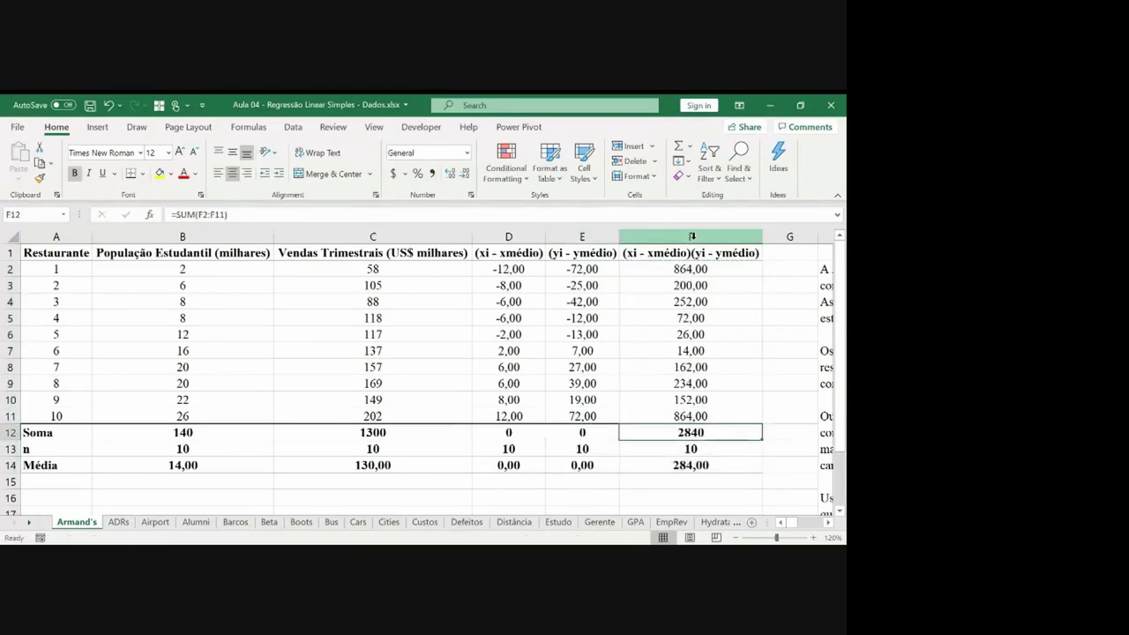
key(Home)
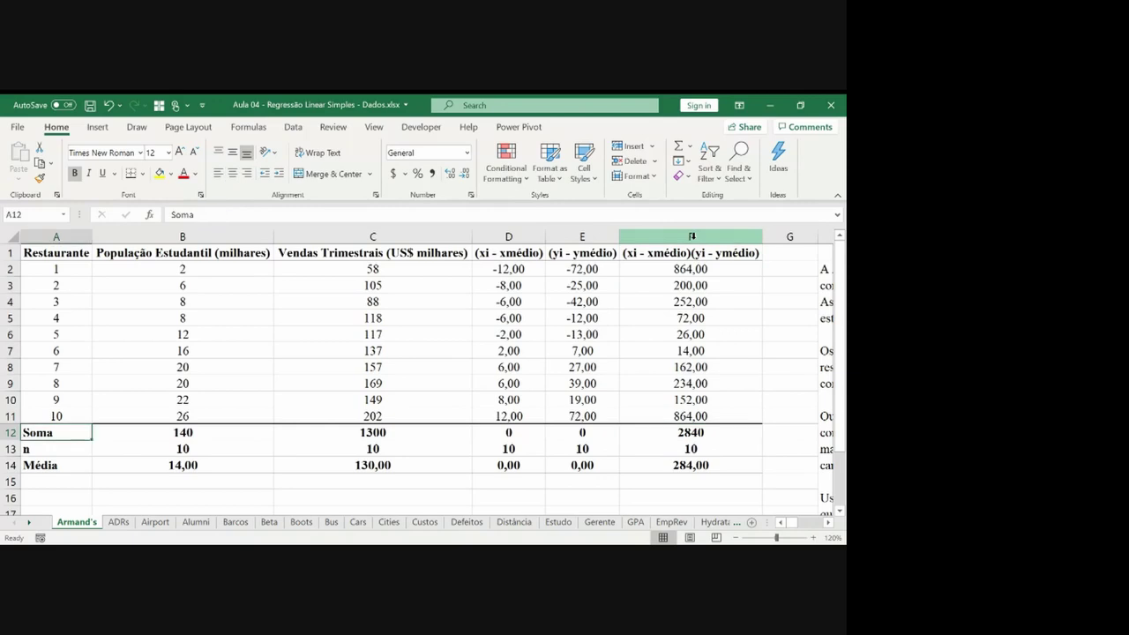
key(ctrl+shift+Right)
key(Right)
key(Right)
key(Right)
key(Right)
key(Right)
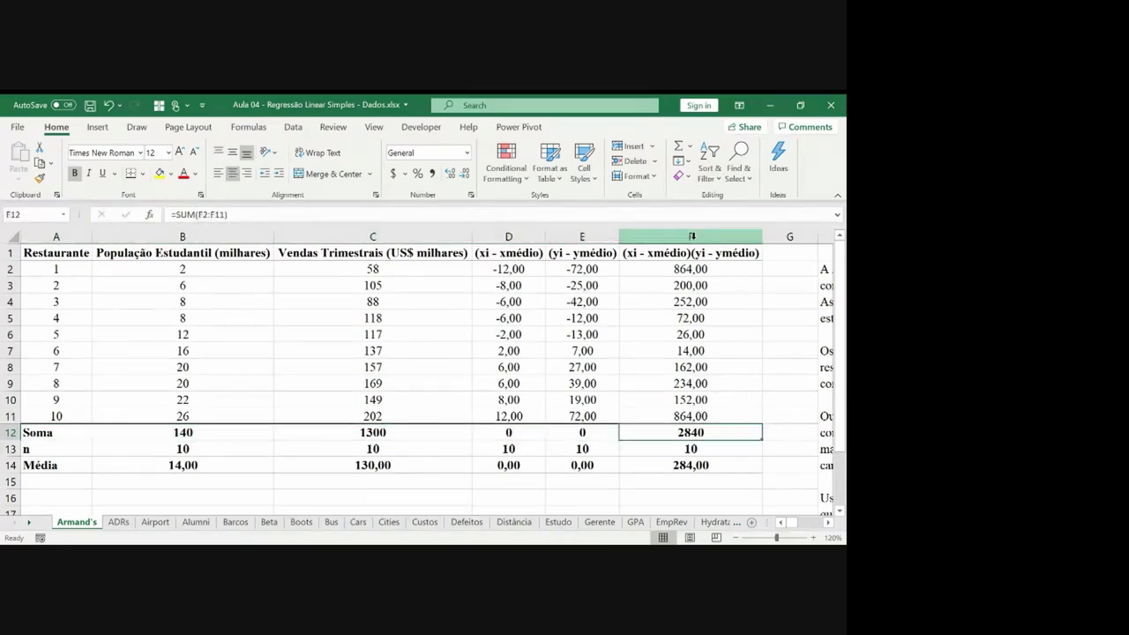
key(Right)
key(Right)
key(Left)
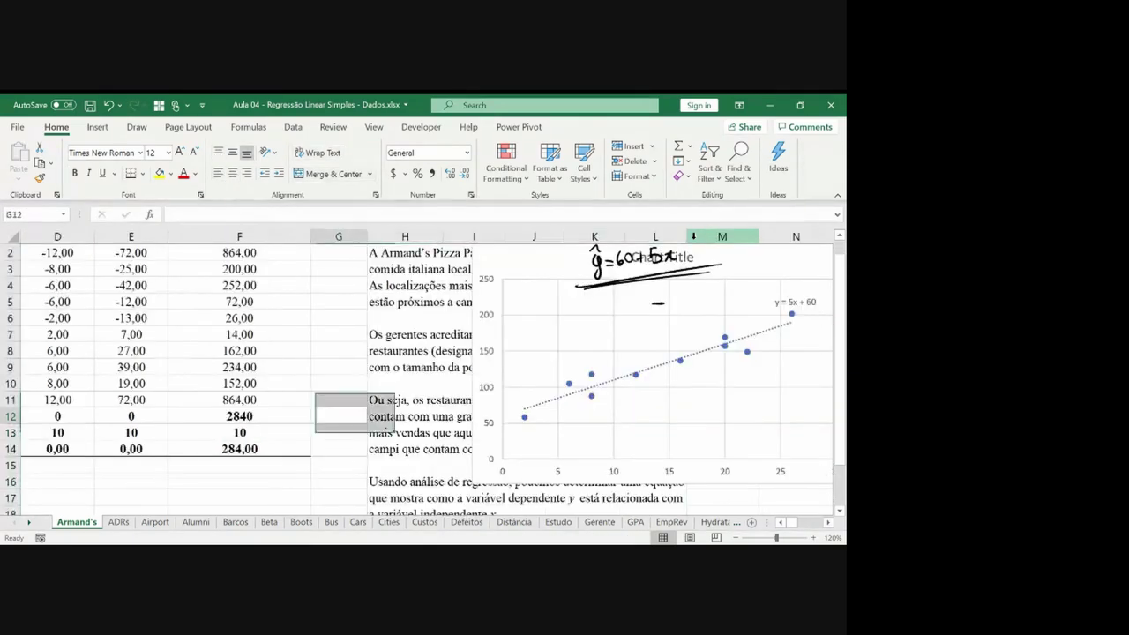
key(Left)
key(Left)
key(Left)
key(Right)
Highlight the sum of the deviation products in F12 with a yellow fill.
key(ctrl+Up)
key(Right)
key(ctrl+Down)
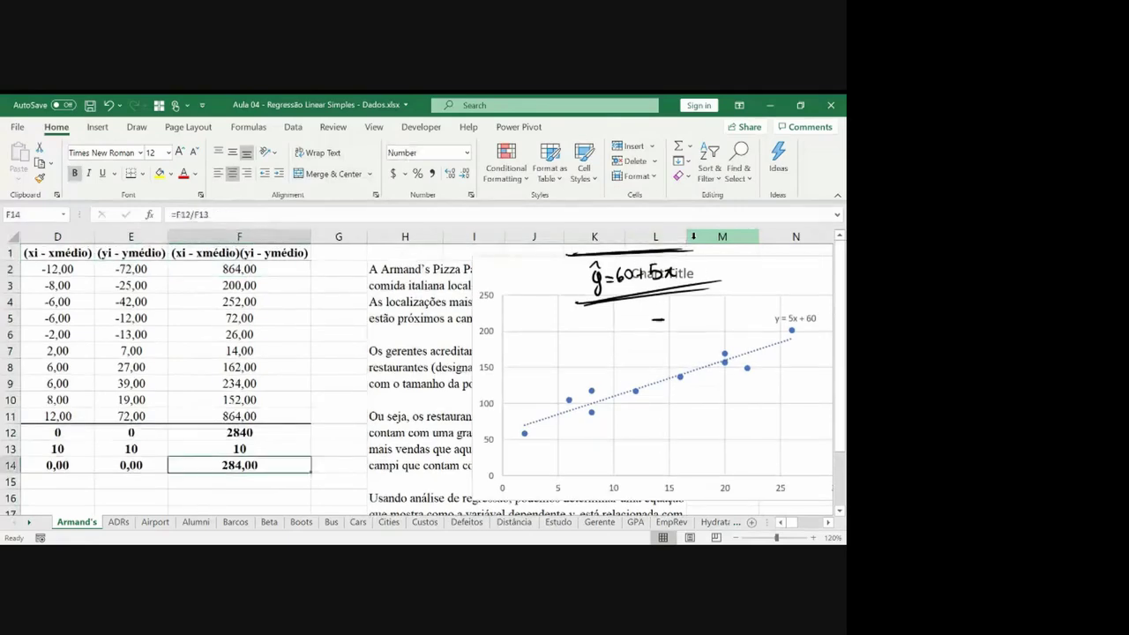
key(Up)
key(Up)
click(160, 174)
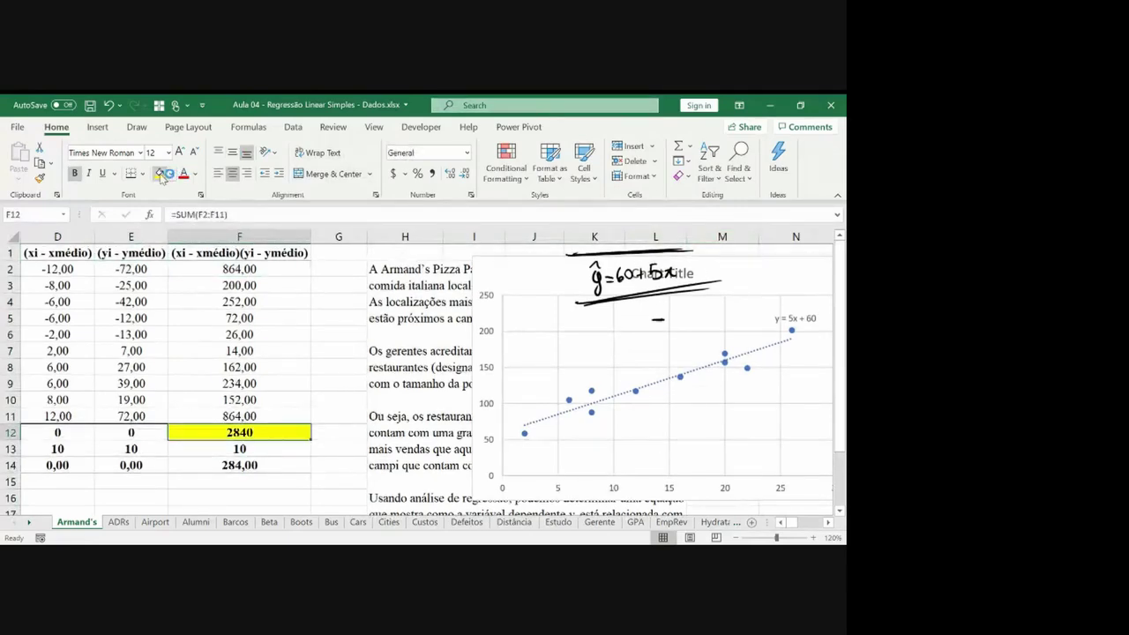
key(Left)
key(Left)
key(Left)
key(Left)
key(Left)
key(Right)
key(Right)
key(Right)
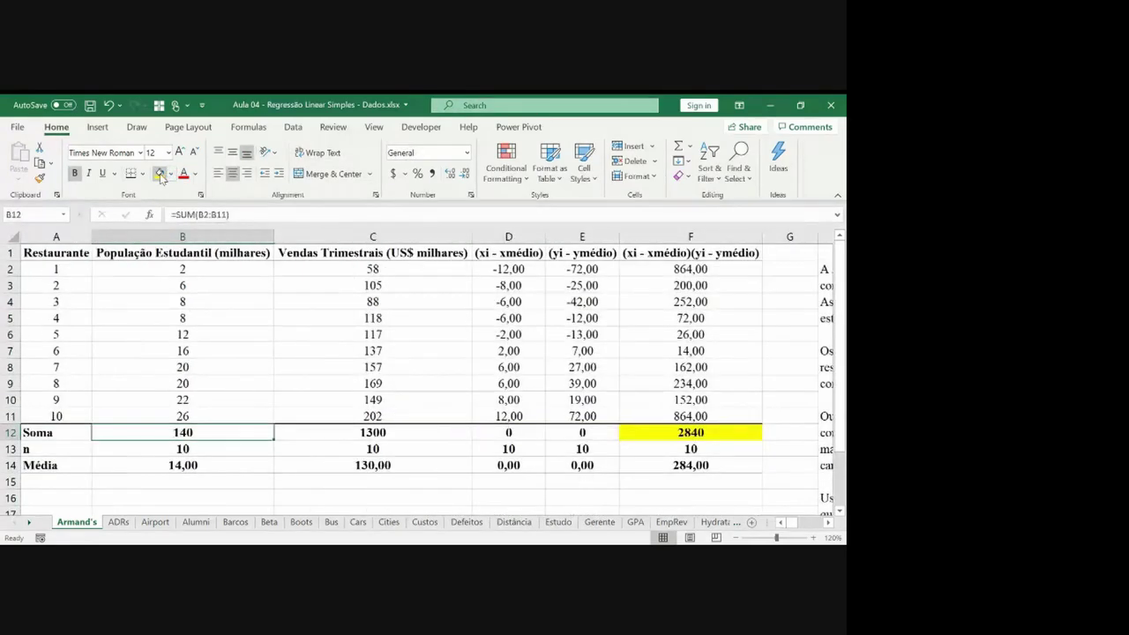
Insert a new column at G and copy D1:D14 into it, starting at G1.
click(790, 235)
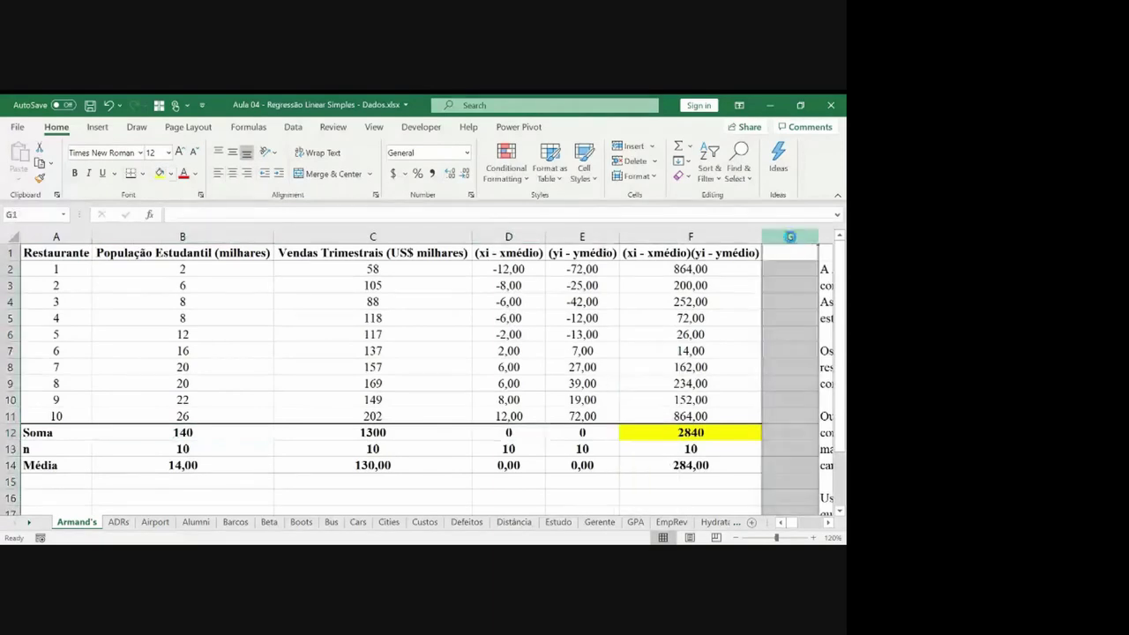
key(ctrl+plus)
key(Left)
key(Right)
key(Left)
key(Left)
key(Left)
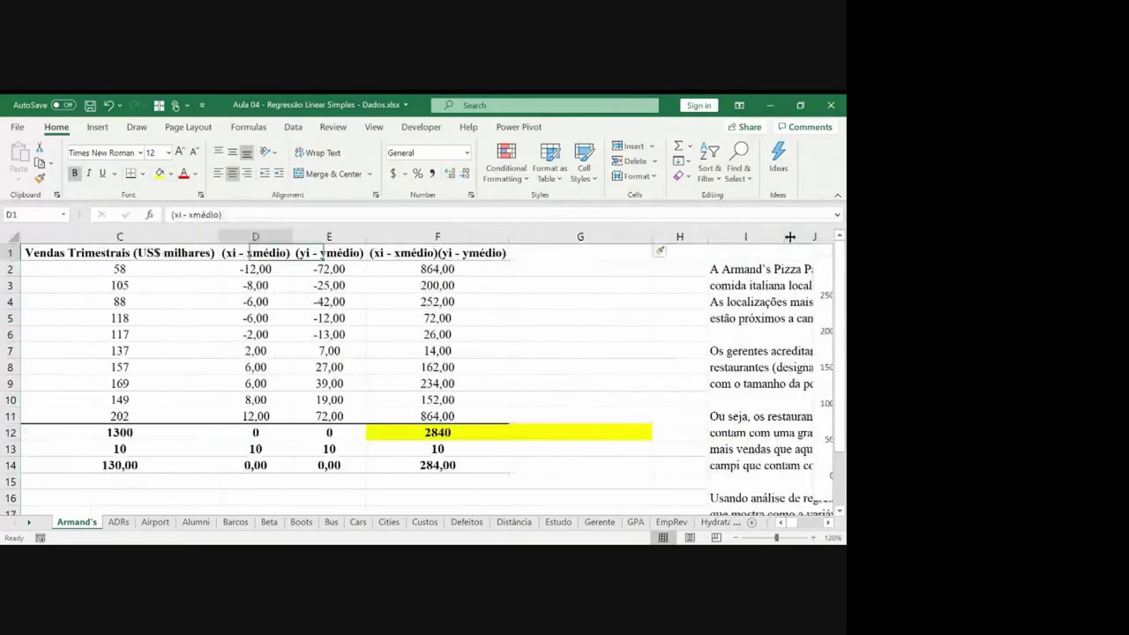
key(ctrl+shift+Down)
key(ctrl+c)
key(Right)
key(Right)
key(Right)
key(ctrl+v)
key(Return)
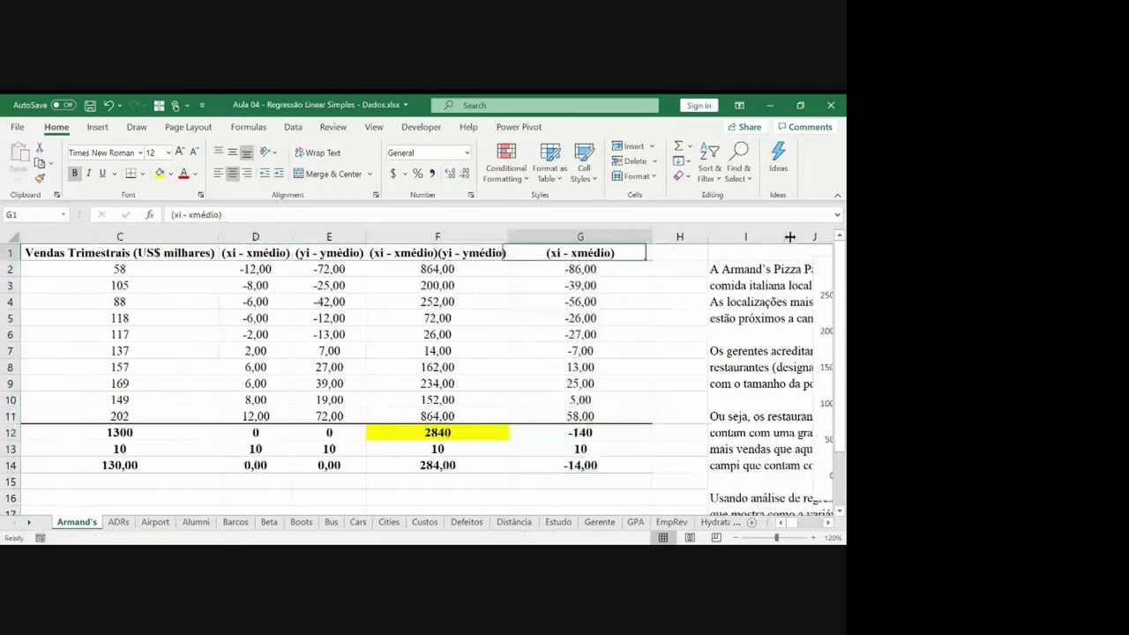
Change the G1 header to "(xi - xmédio)^2" and autofit column G.
double_click(652, 231)
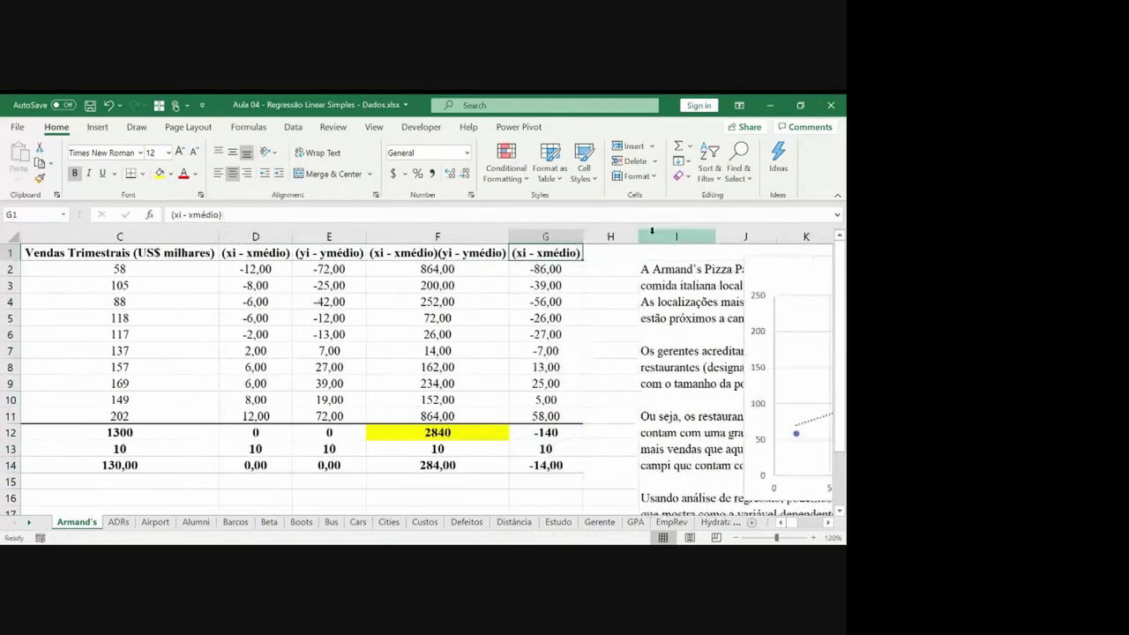
click(652, 231)
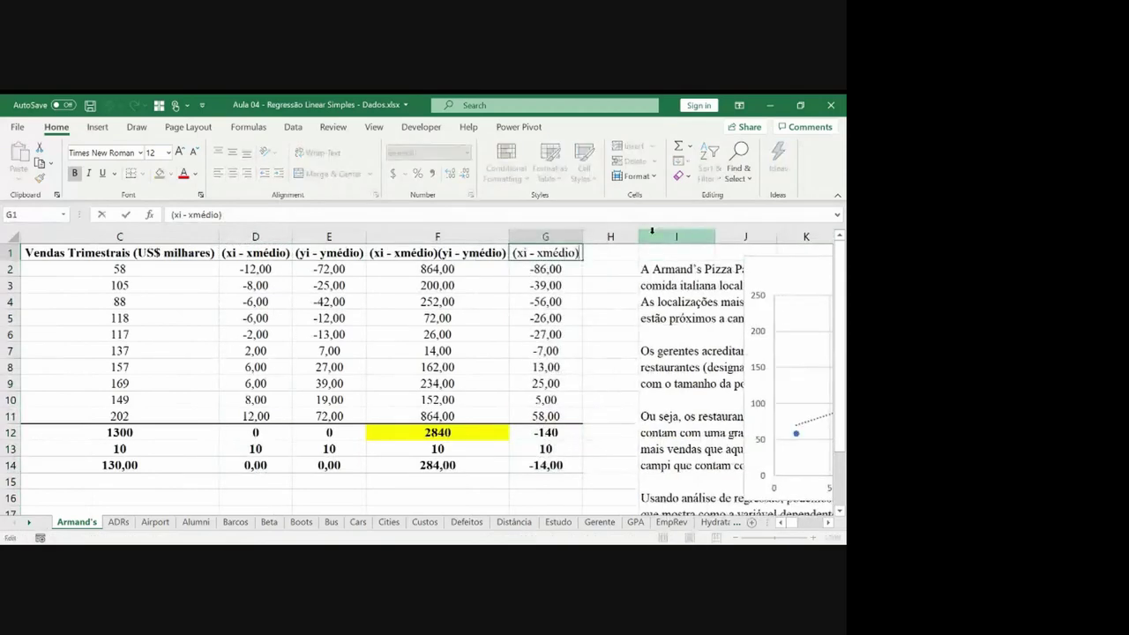
text(^2)
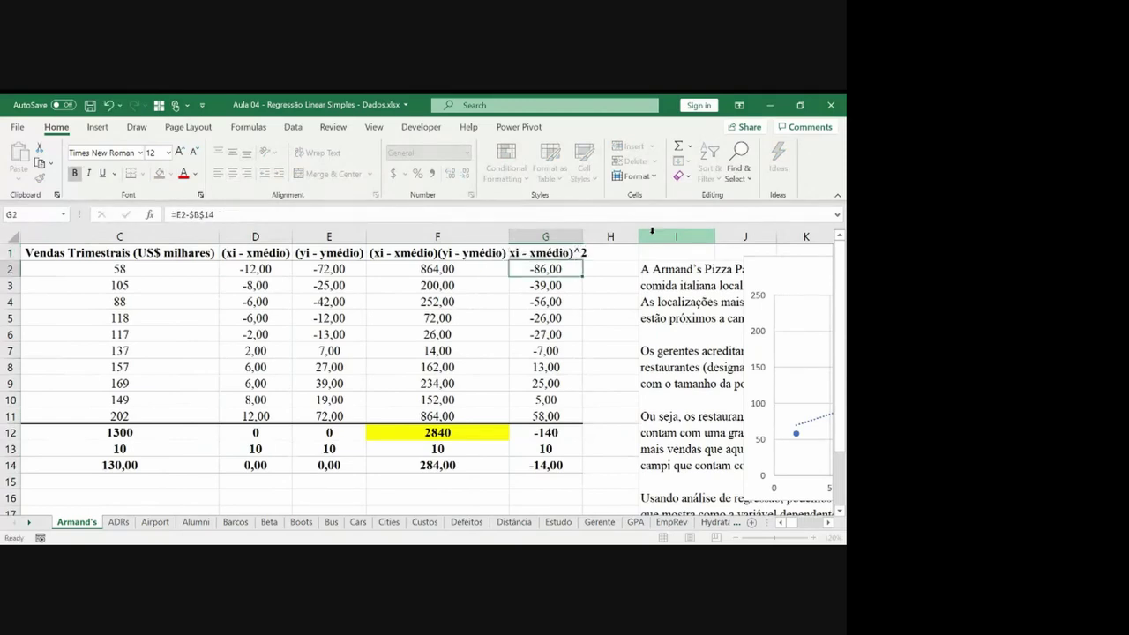
key(Return)
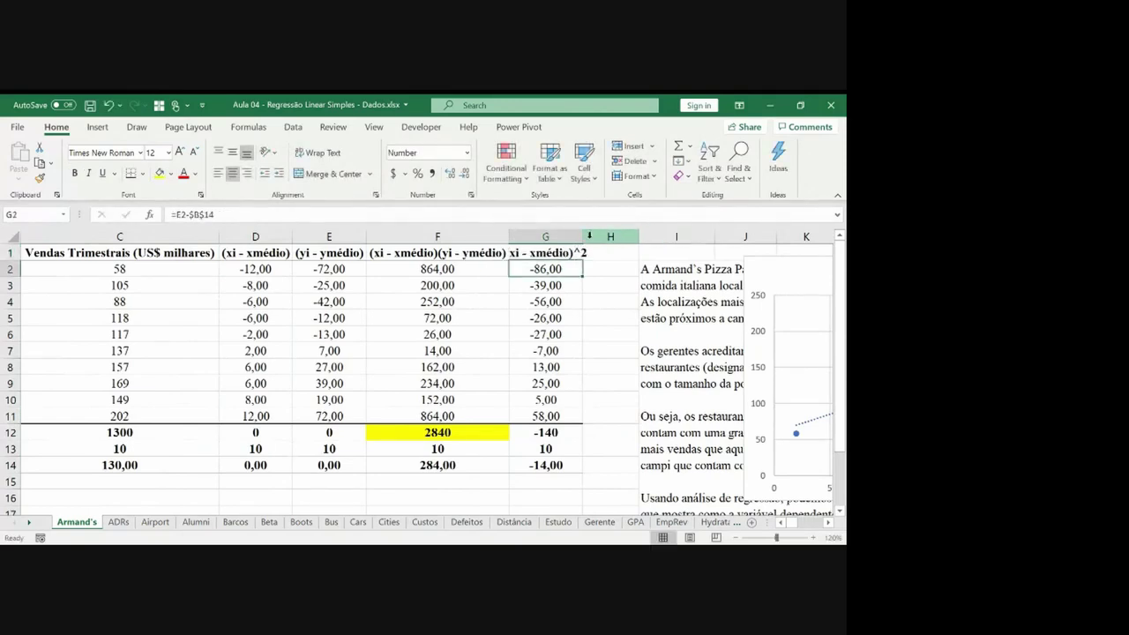
double_click(582, 235)
click(579, 236)
key(Down)
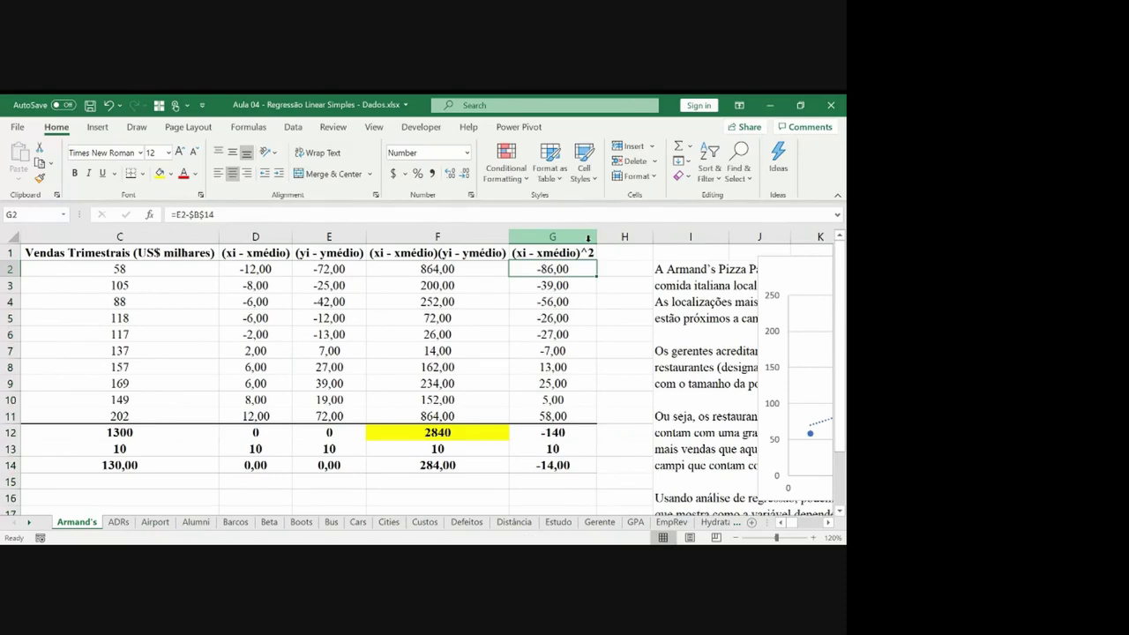
Enter the formula =D2^2 in G2 to square the first x deviation.
text(=)
key(Left)
key(Left)
key(Left)
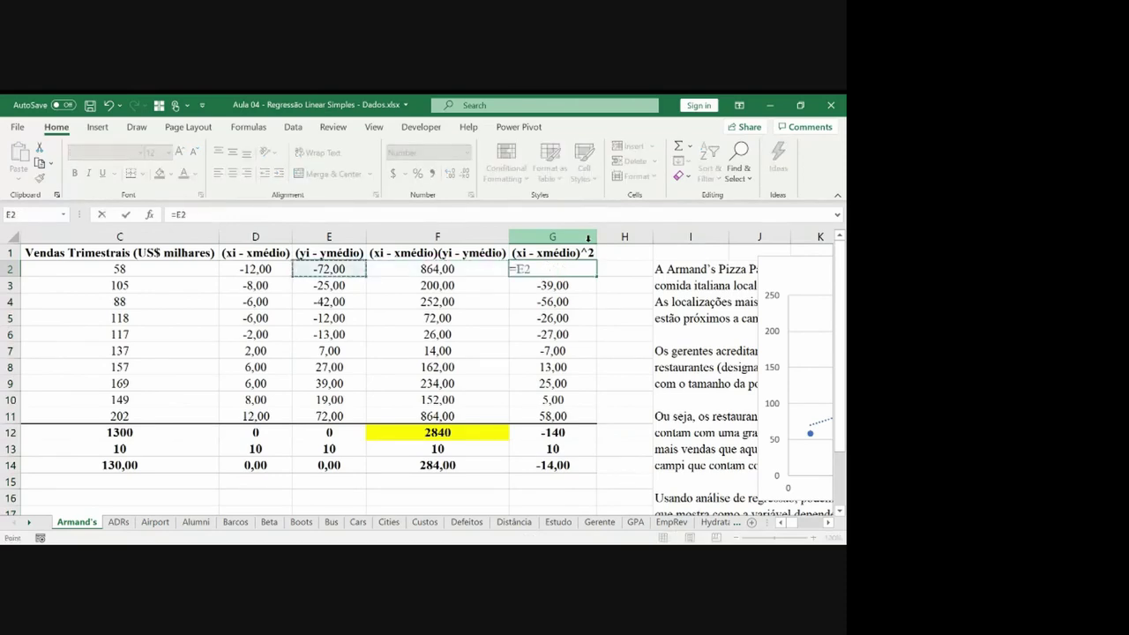
text(^2)
key(ctrl+Return)
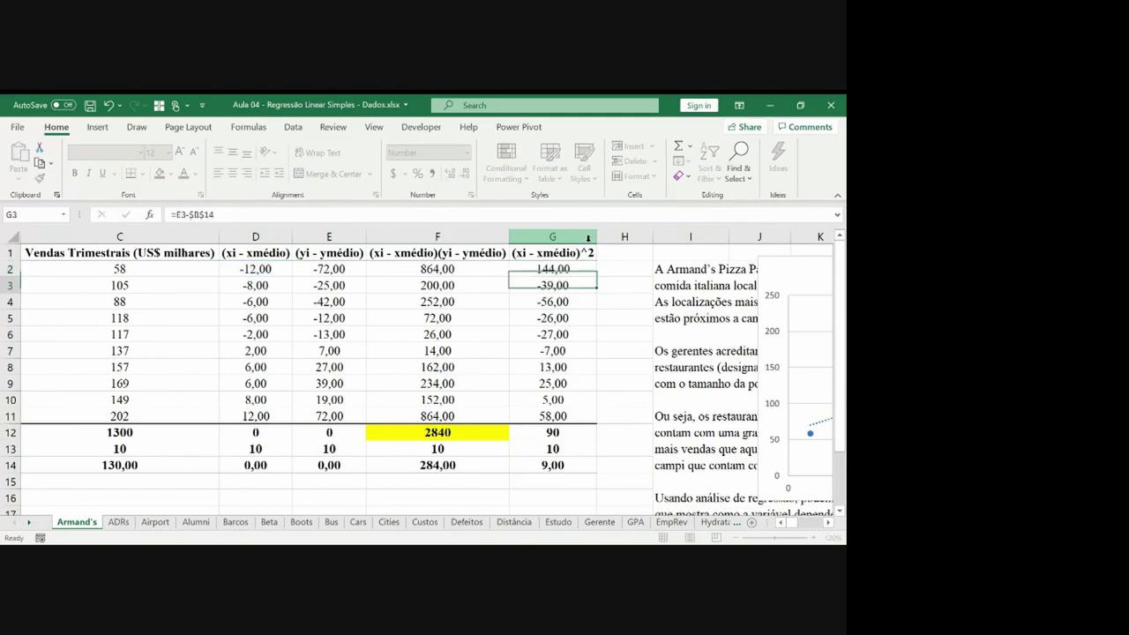
Copy the squared x deviation formula from G2 down through G11.
key(ctrl+c)
key(shift+Down)
key(shift+Down)
key(shift+Down)
key(shift+Down)
key(shift+Down)
key(shift+Down)
key(shift+Down)
key(shift+Down)
key(shift+Down)
key(shift+Down)
key(shift+Up)
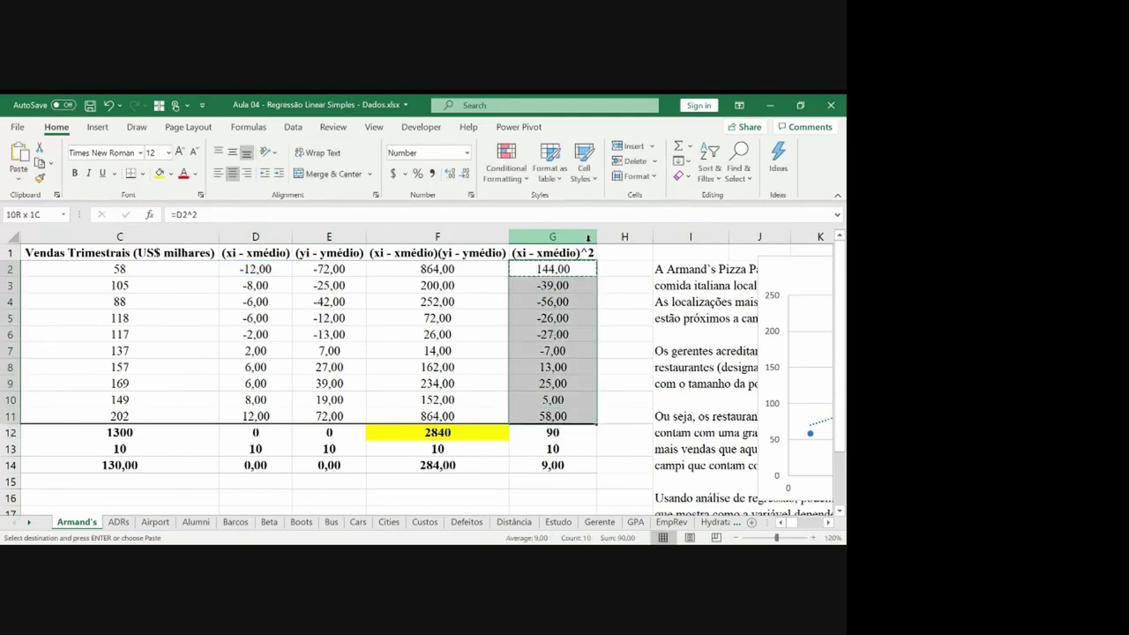
key(Return)
Highlight the sum of the squared x deviations in G12 with a yellow fill.
key(Down)
key(Down)
key(Down)
key(Down)
key(Down)
key(Down)
key(Down)
key(Down)
key(Down)
key(Down)
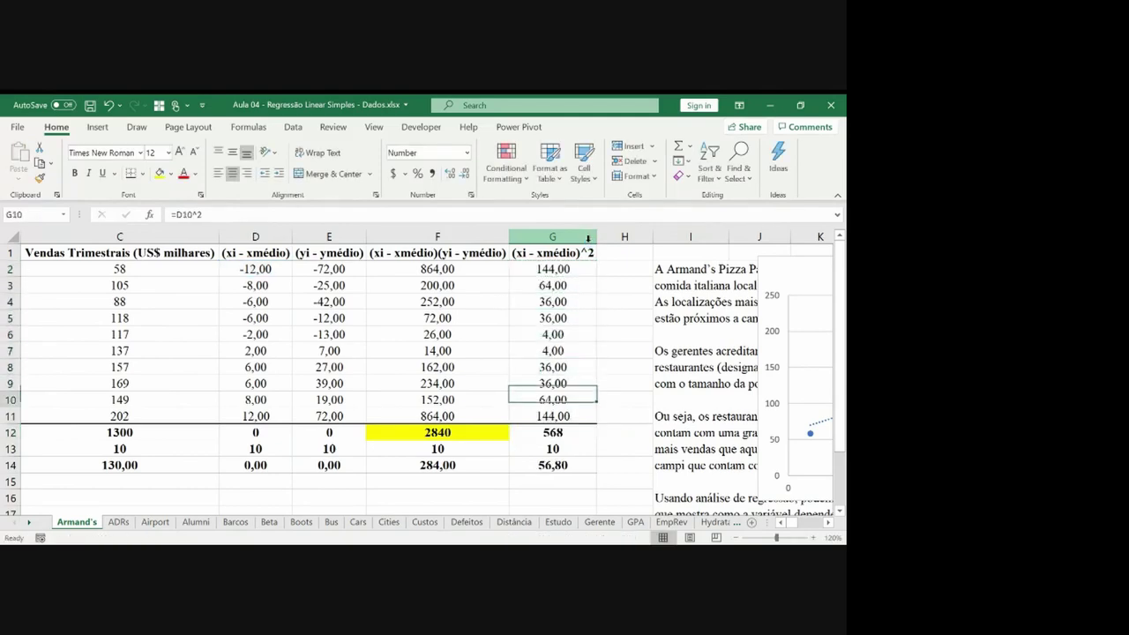
click(158, 173)
Insert a blank row above the header and a blank column before the table, and narrow the new column A.
key(Home)
key(ctrl+Home)
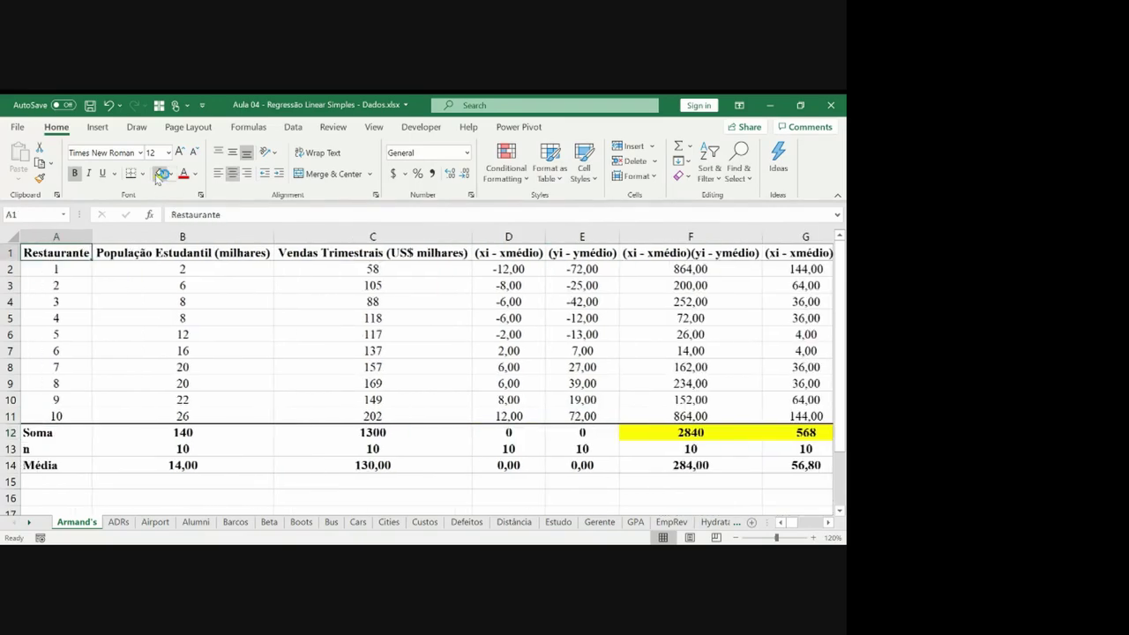
key(shift+space)
key(ctrl+shift+plus)
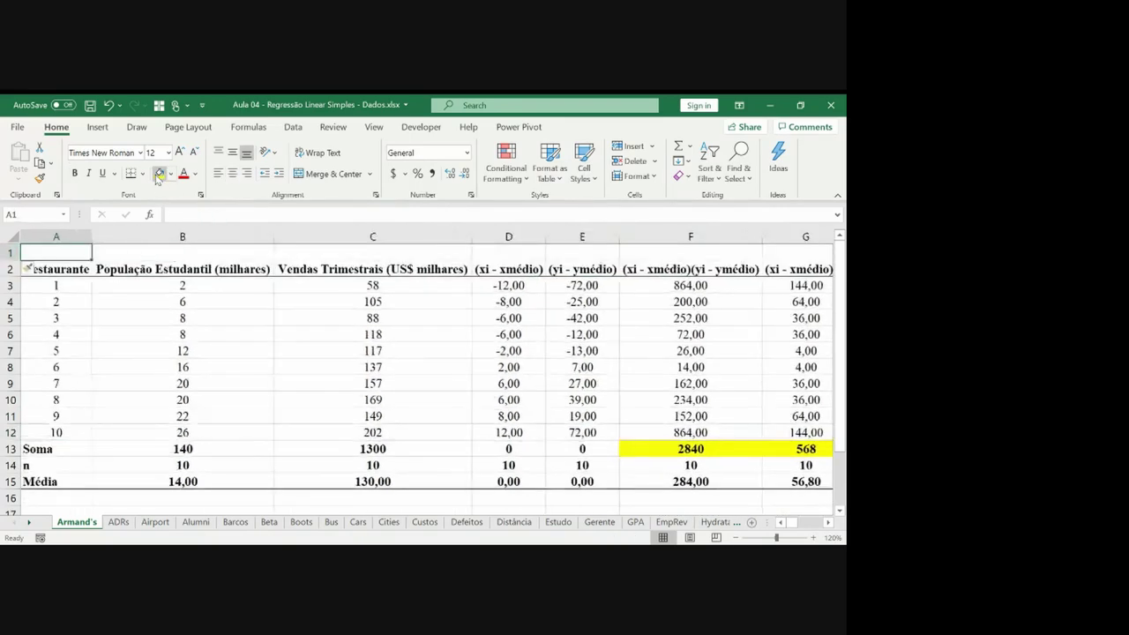
click(68, 235)
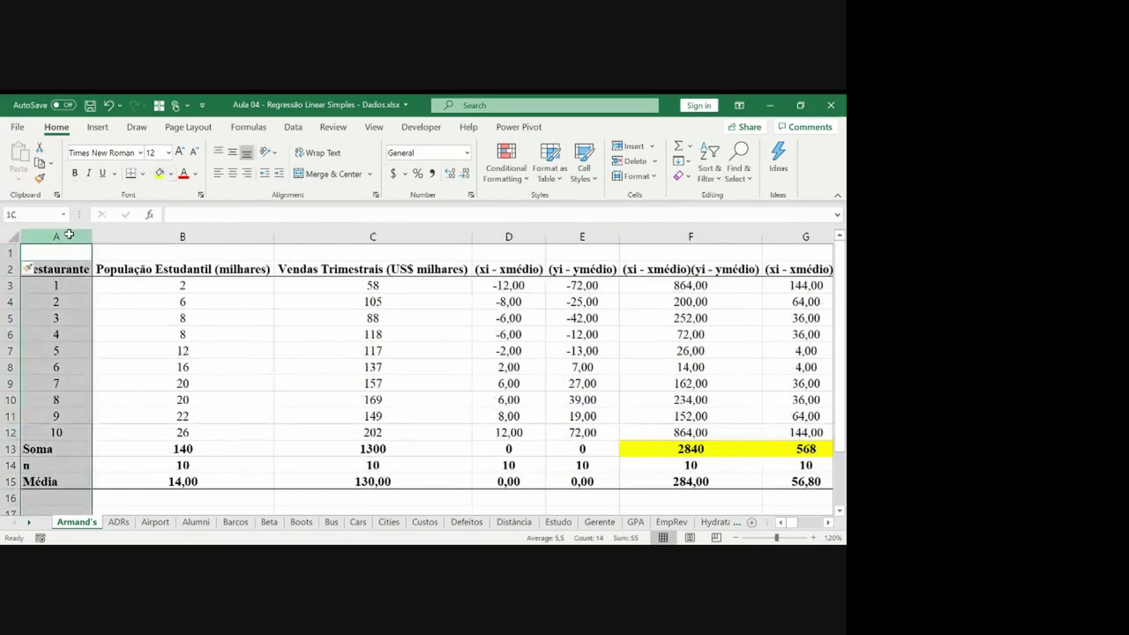
key(ctrl+plus)
drag(70, 236, 36, 238)
Freeze panes at C3 so rows 1–2 and columns A–B stay fixed.
click(132, 285)
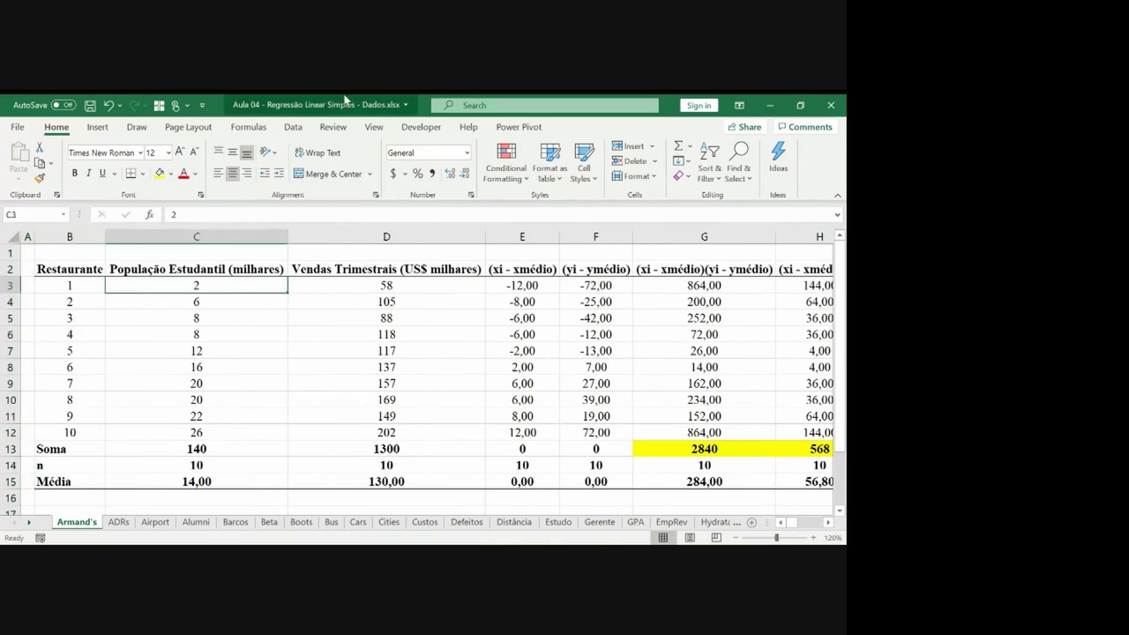
click(374, 128)
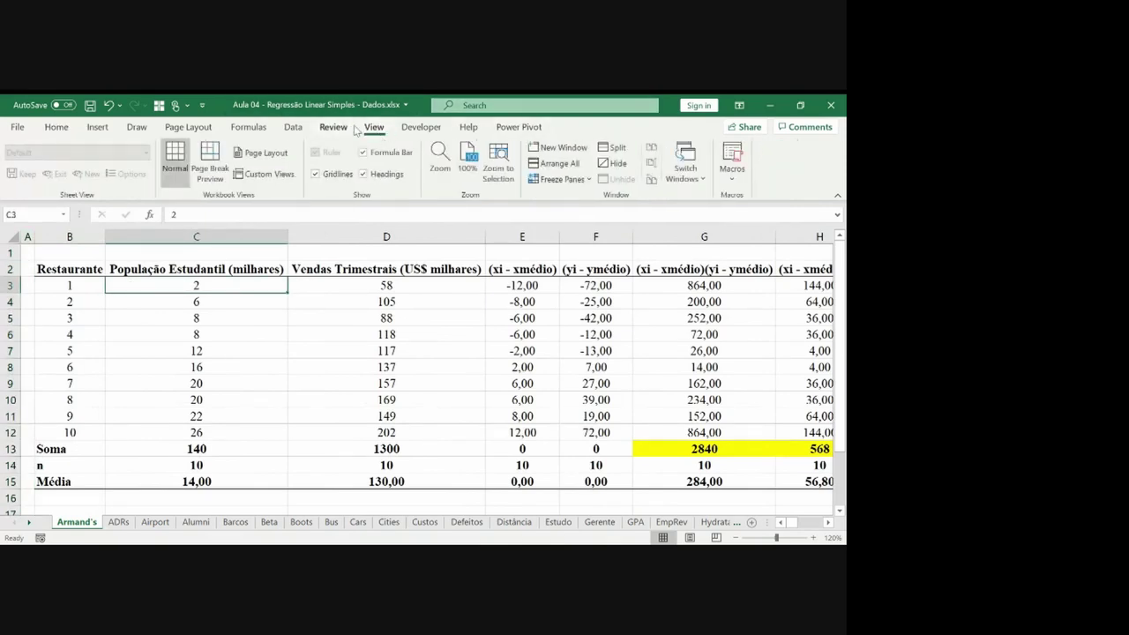
click(565, 179)
click(574, 198)
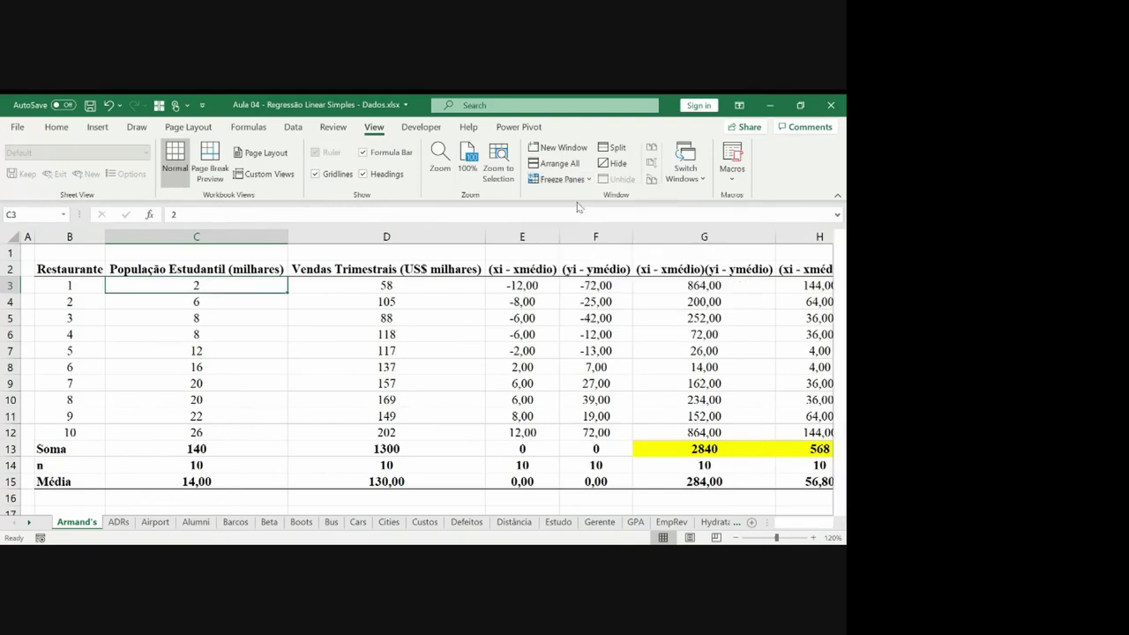
Enter the label "b1" in B17, two rows below the Média row.
click(256, 333)
key(ctrl+Down)
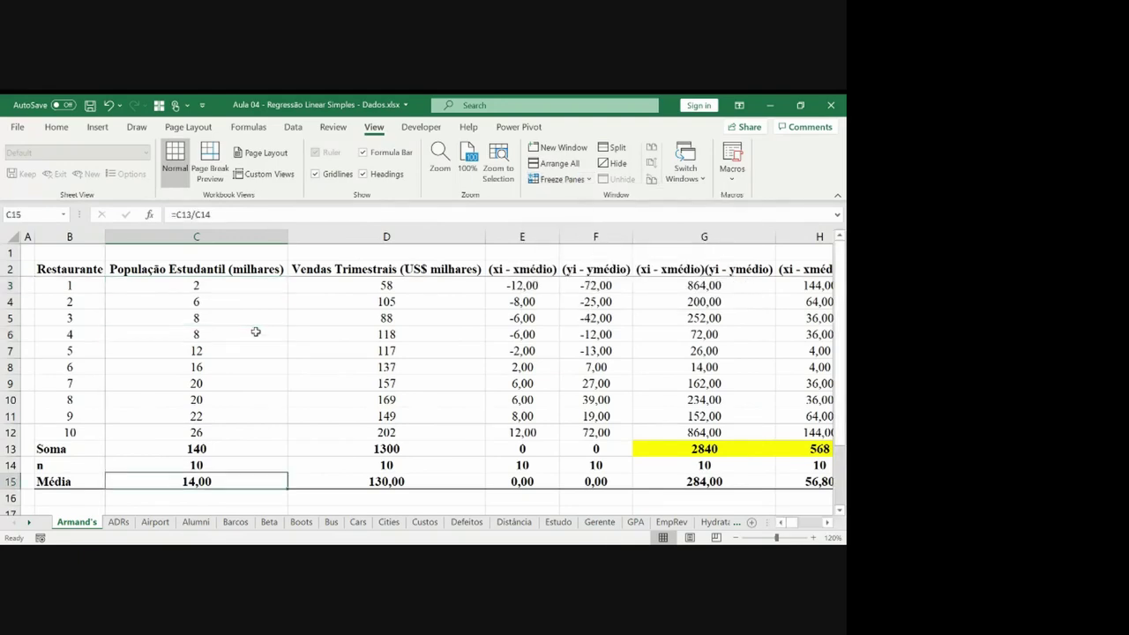
key(Down)
key(Down)
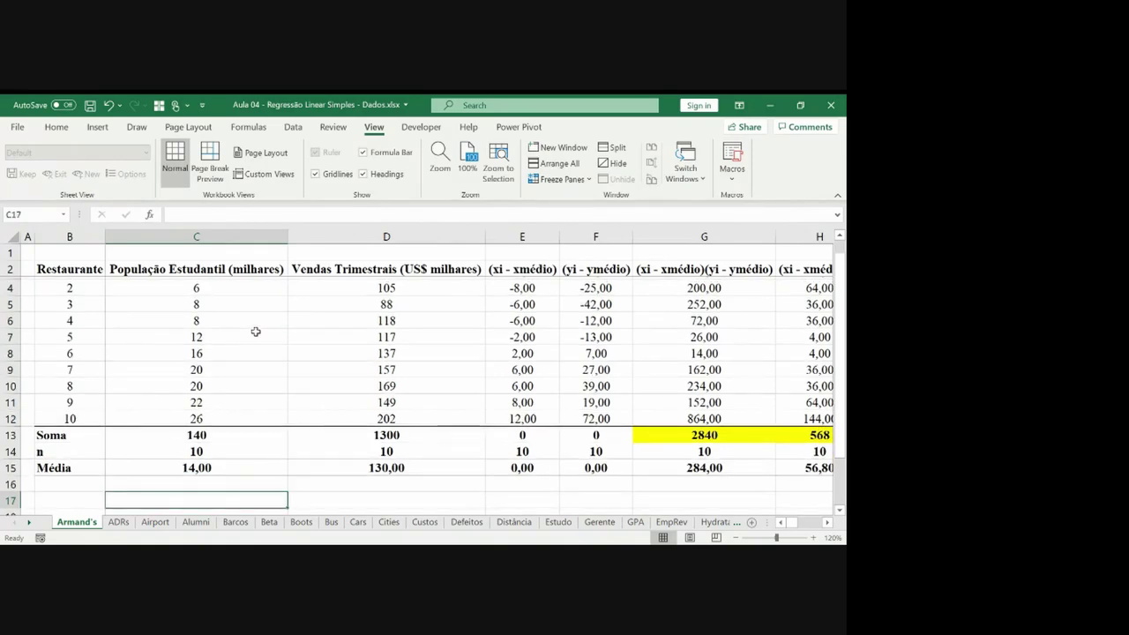
key(Left)
text(B1)
key(Return)
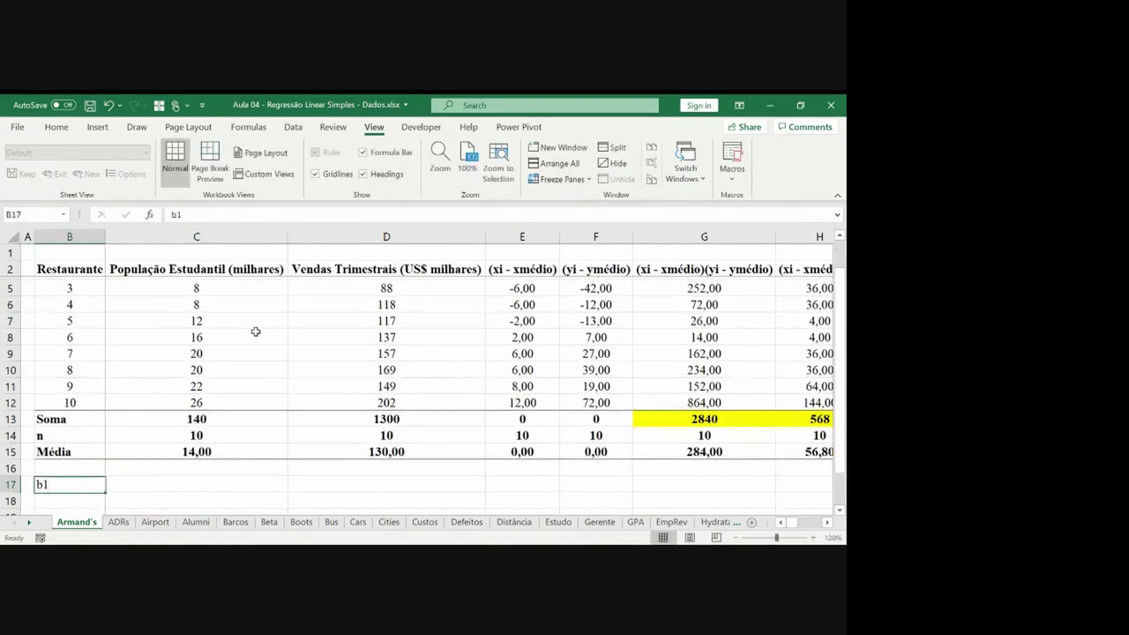
Format B17:C17 in bold with borders and a grey fill.
key(Up)
key(shift+Right)
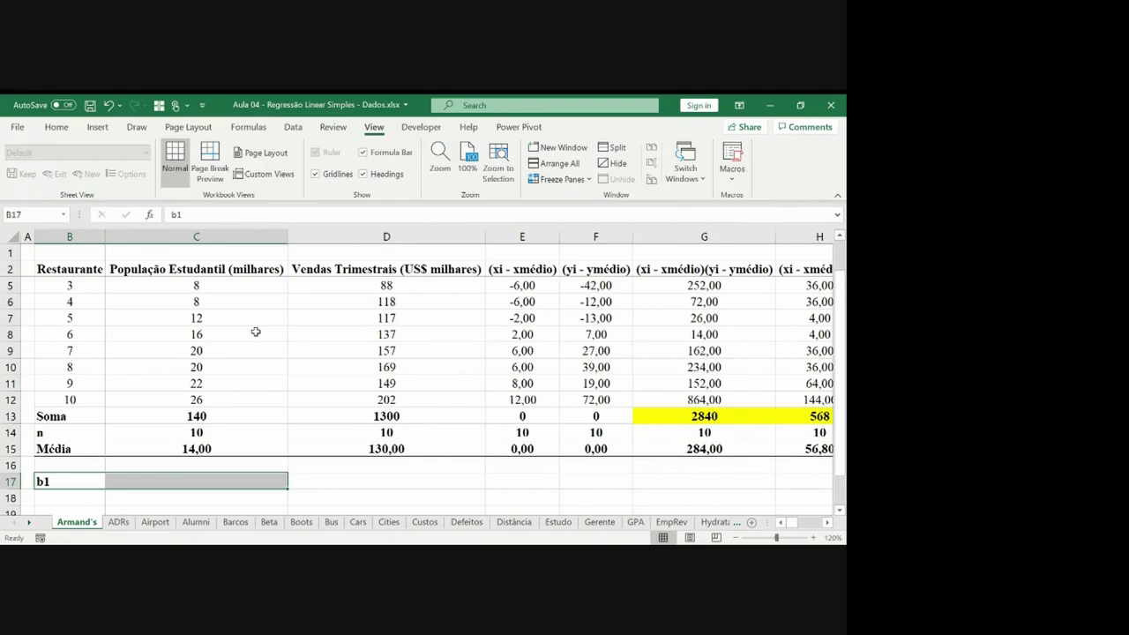
click(57, 127)
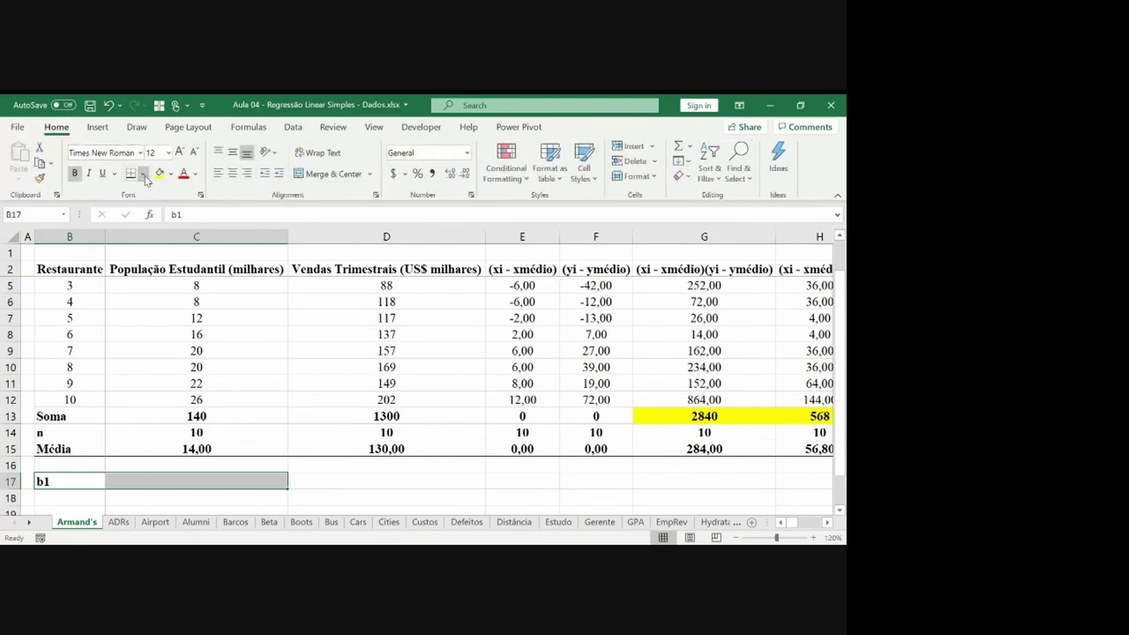
click(142, 173)
click(173, 349)
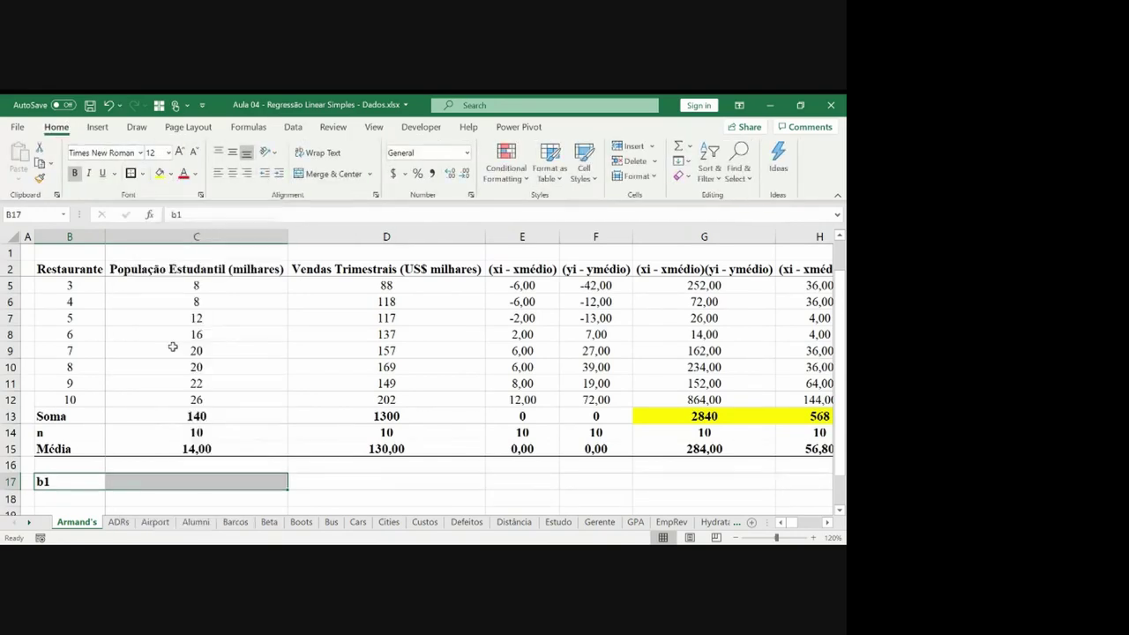
click(170, 173)
click(162, 233)
Enter the formula =G13/H13 in C17 to calculate the slope b1.
key(Right)
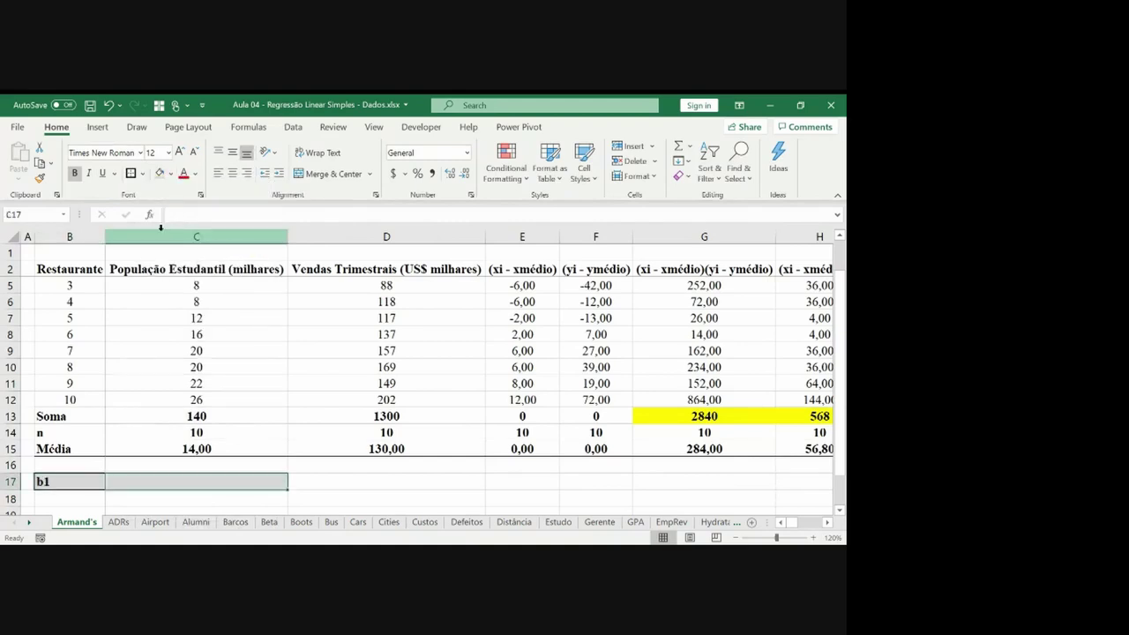
text(=)
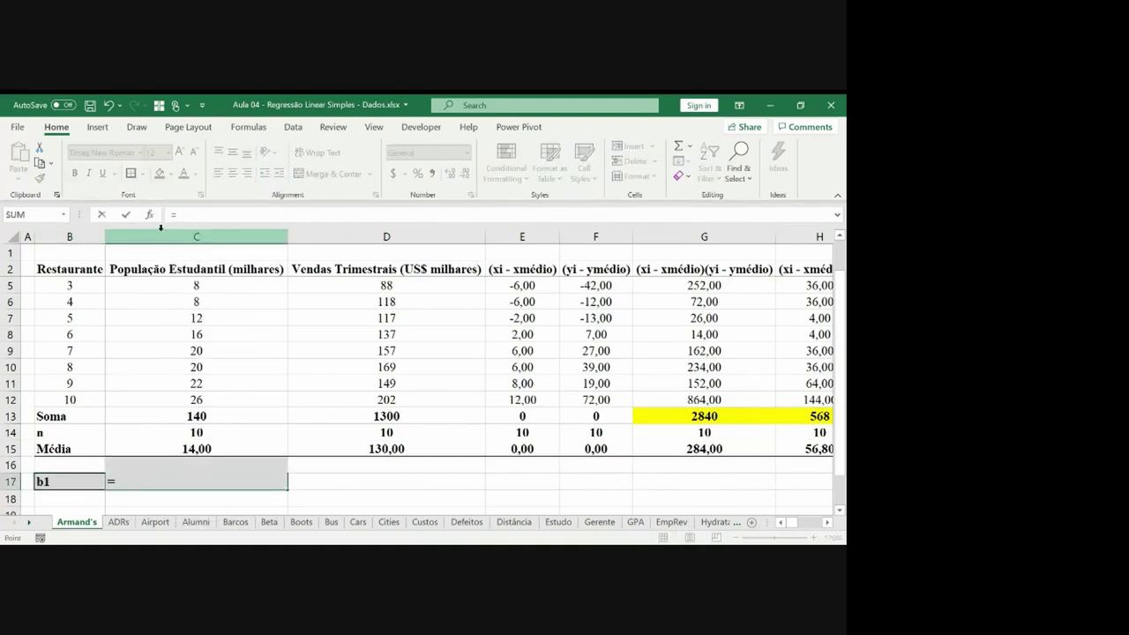
key(Up)
key(Up)
key(Up)
key(Up)
key(Up)
key(Right)
key(Right)
key(Right)
key(Right)
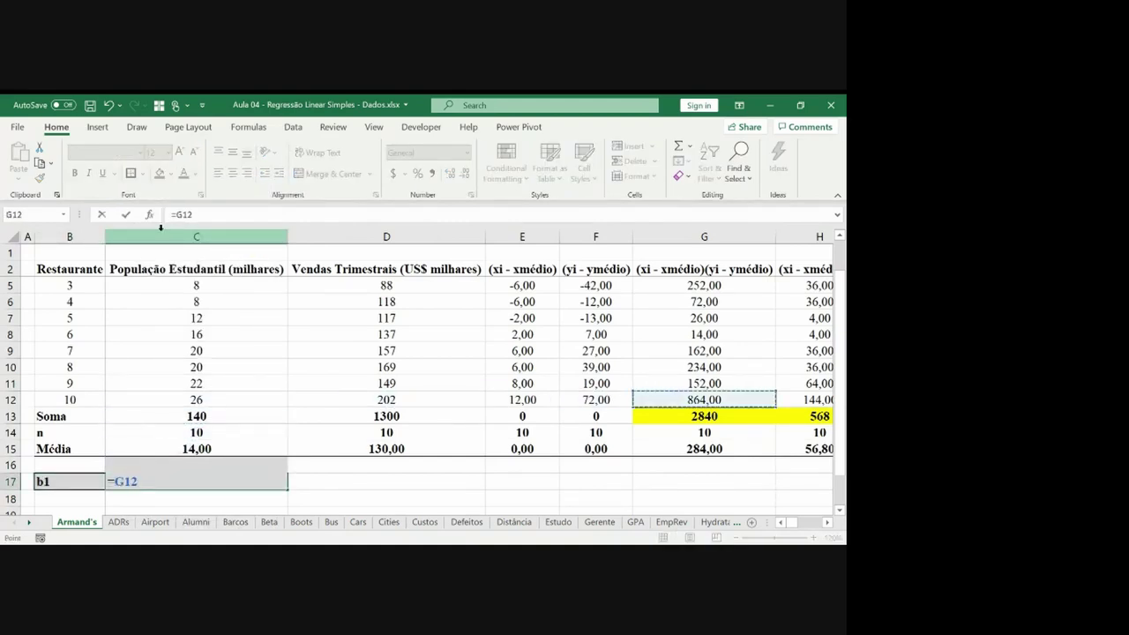
key(Down)
text(/)
key(Up)
key(Up)
key(Up)
key(Up)
key(Up)
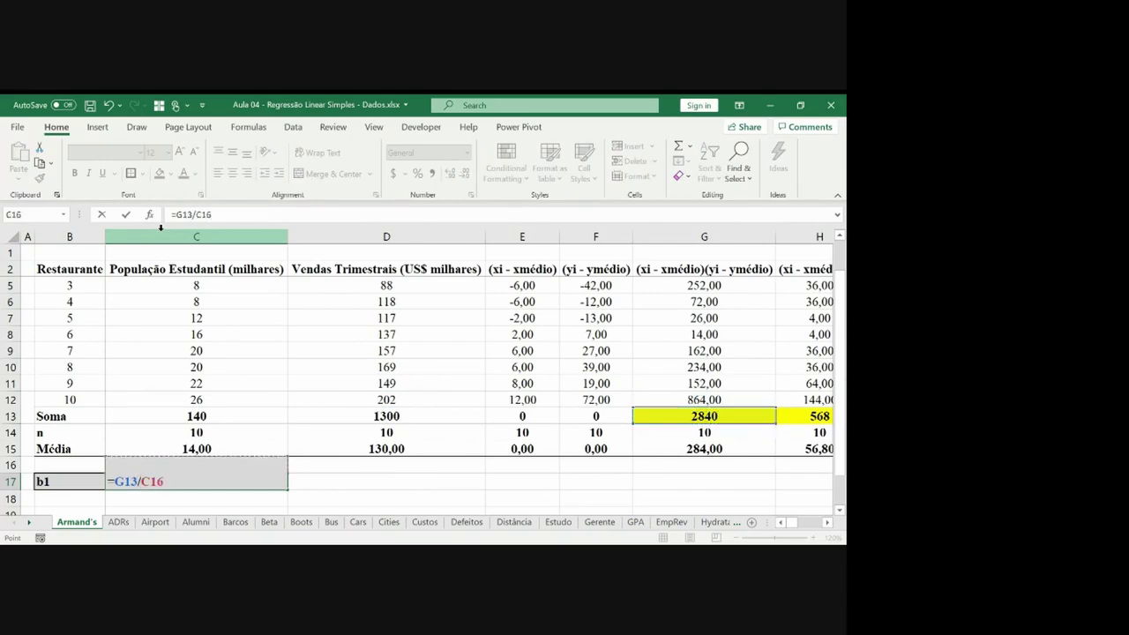
key(Right)
key(Right)
key(Right)
key(Right)
key(Right)
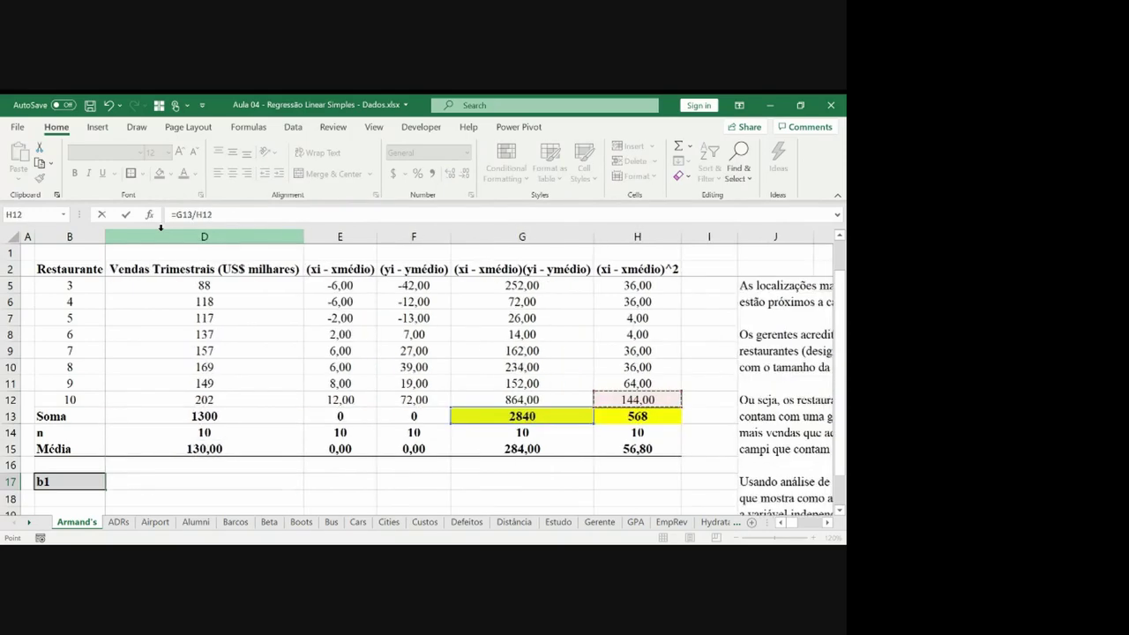
key(Down)
key(Return)
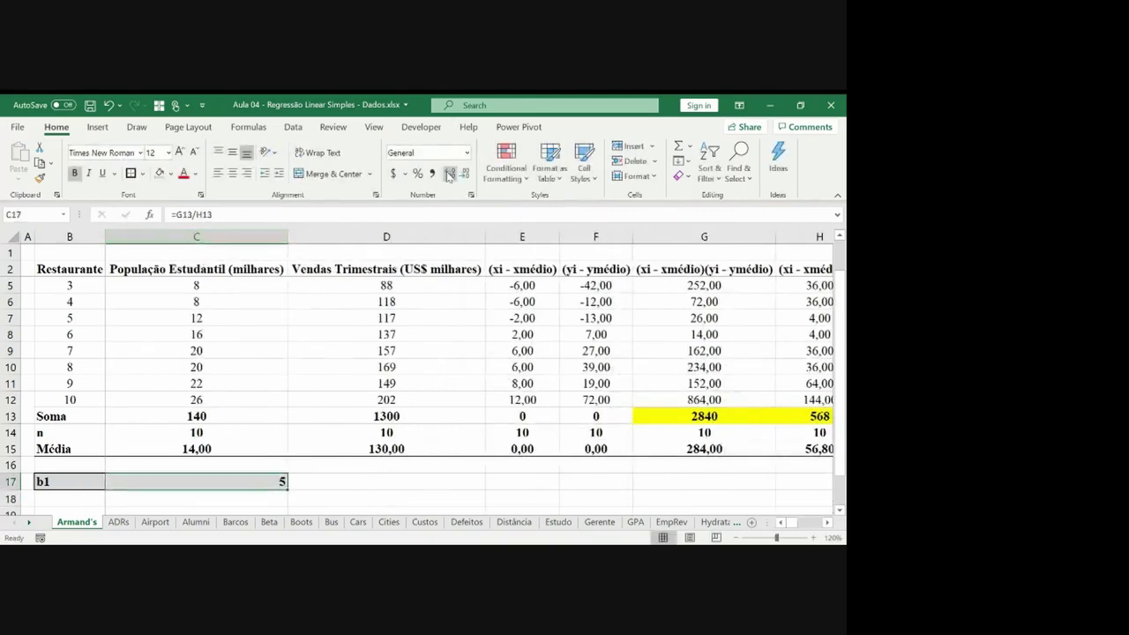
Format the b1 value in C17 with two decimal places and centre it.
click(450, 174)
click(450, 174)
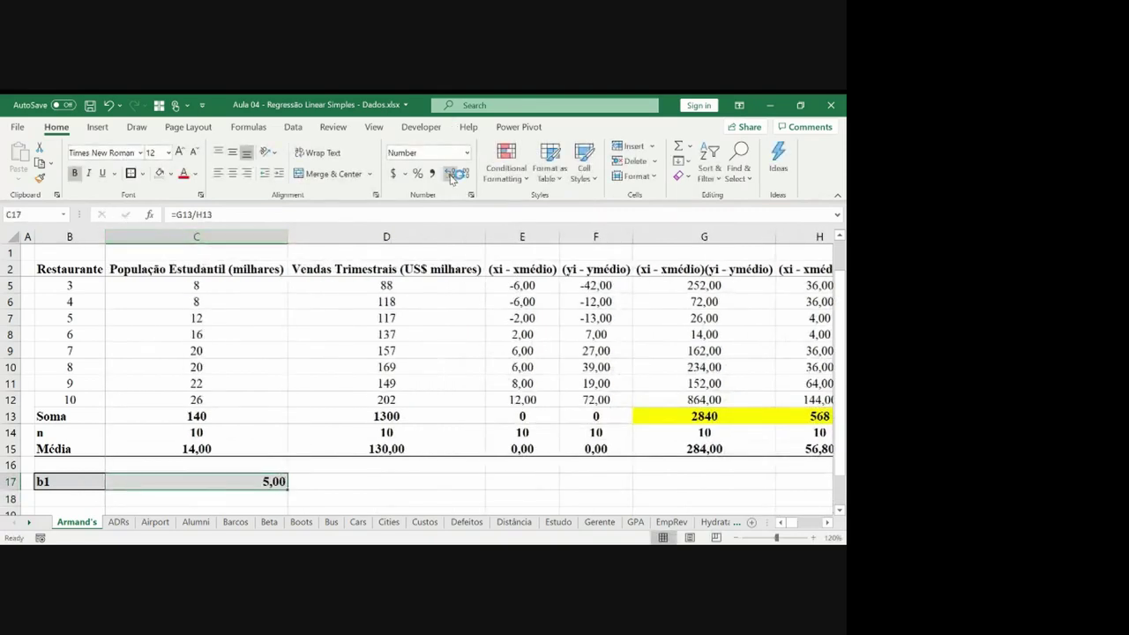
click(233, 174)
key(Left)
key(Right)
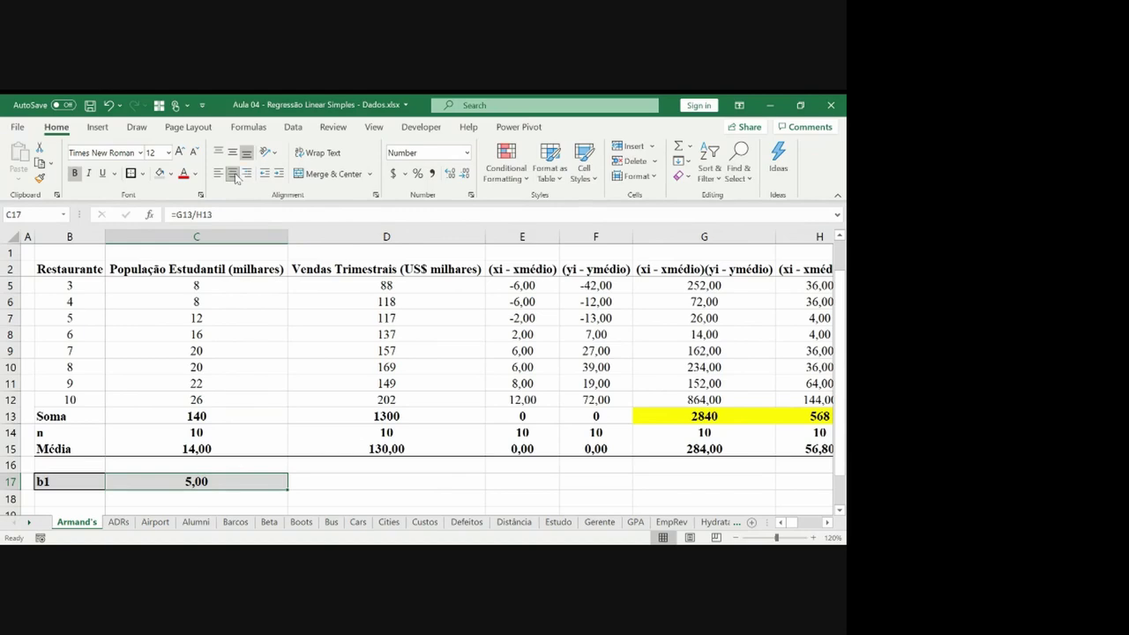
Start a COVARIANCE.S formula in C1 with the student population range C3:C12 as the first array.
key(Up)
key(Up)
key(Up)
key(Up)
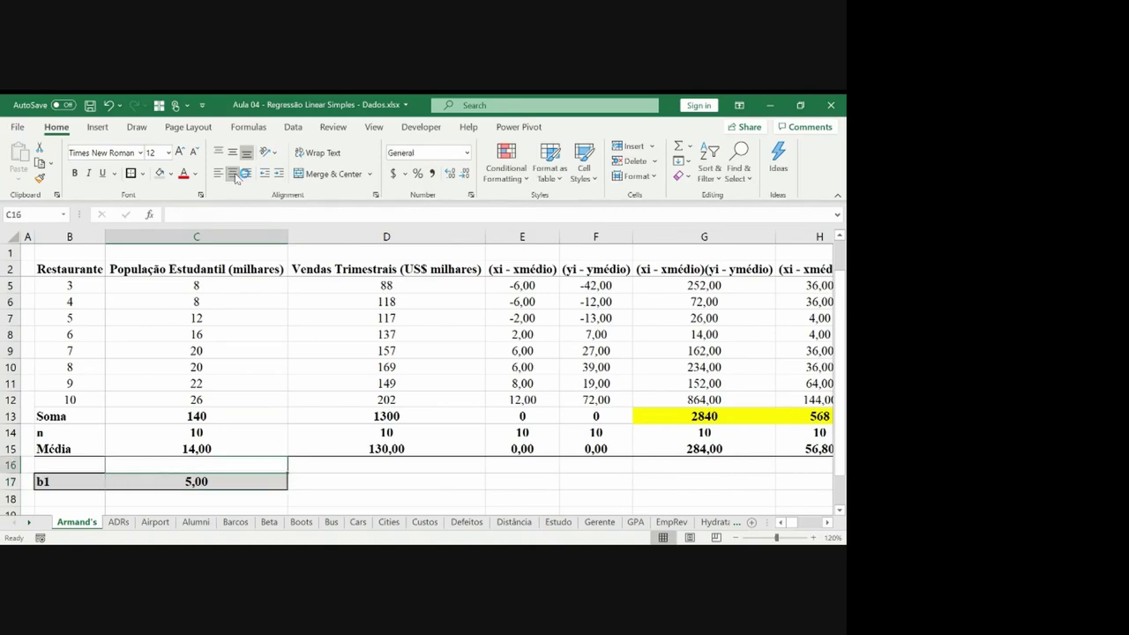
key(ctrl+Up)
key(Right)
key(Right)
key(Up)
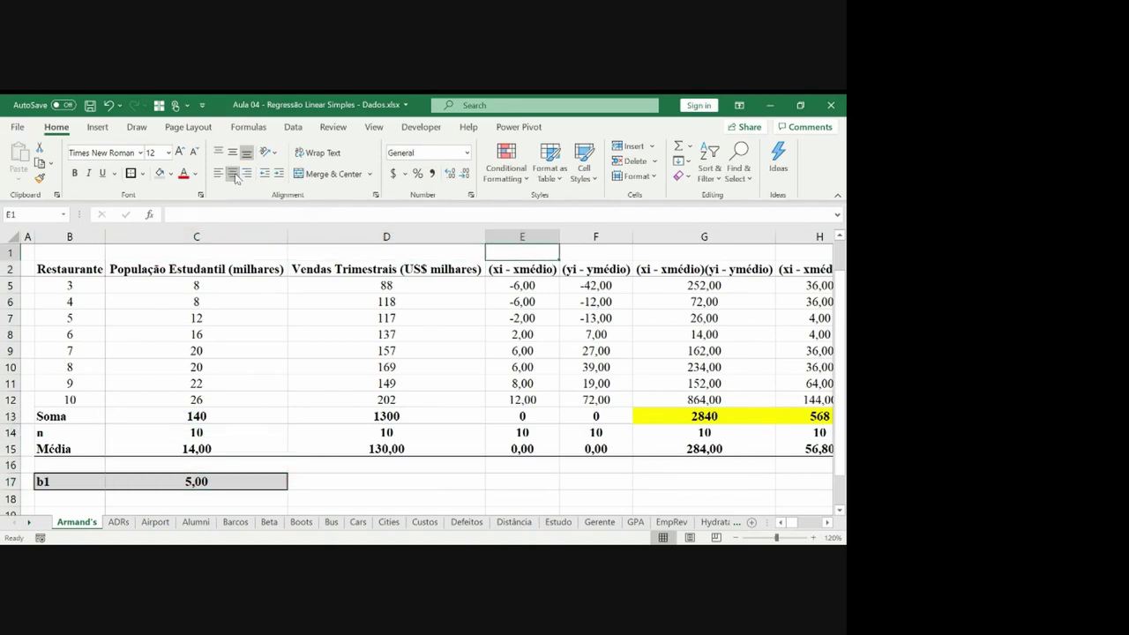
key(Left)
key(Left)
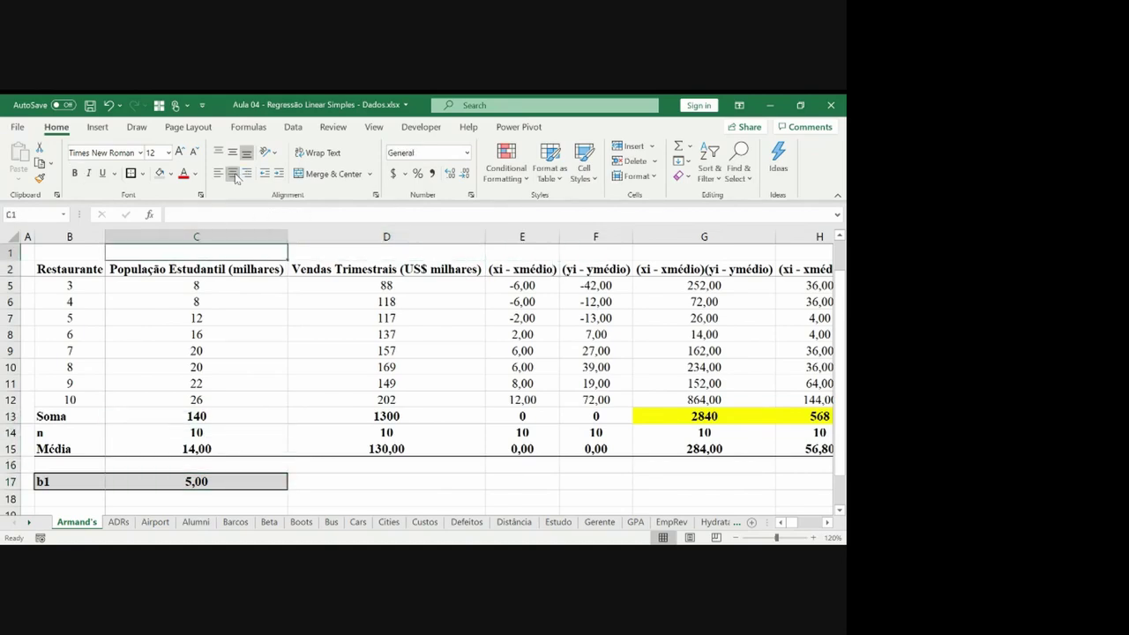
text(=cov)
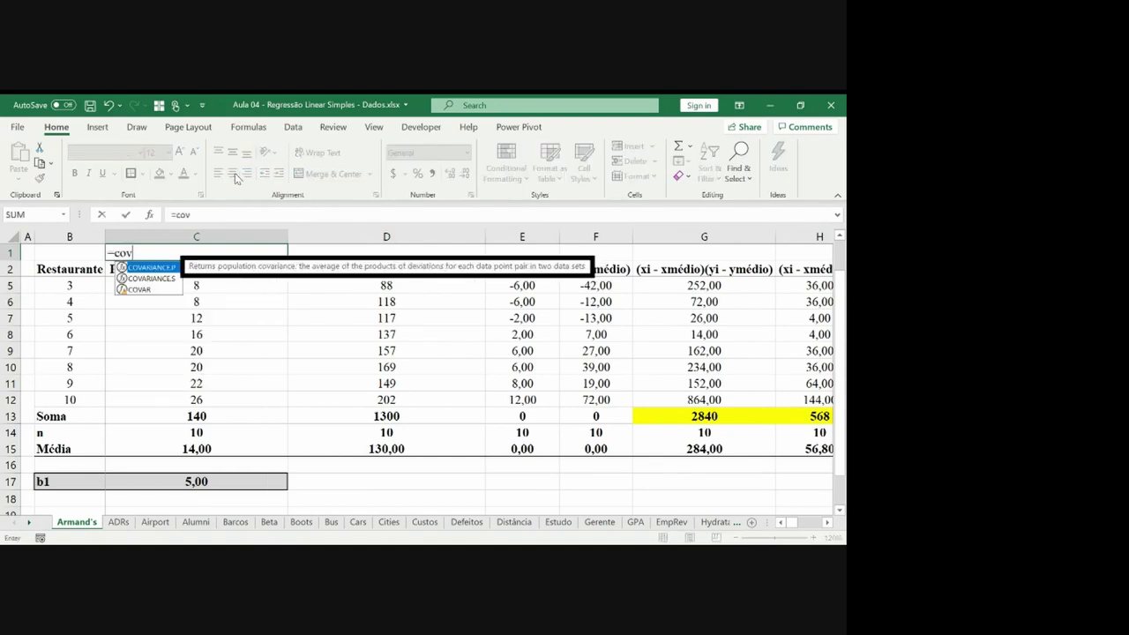
text(ariancia)
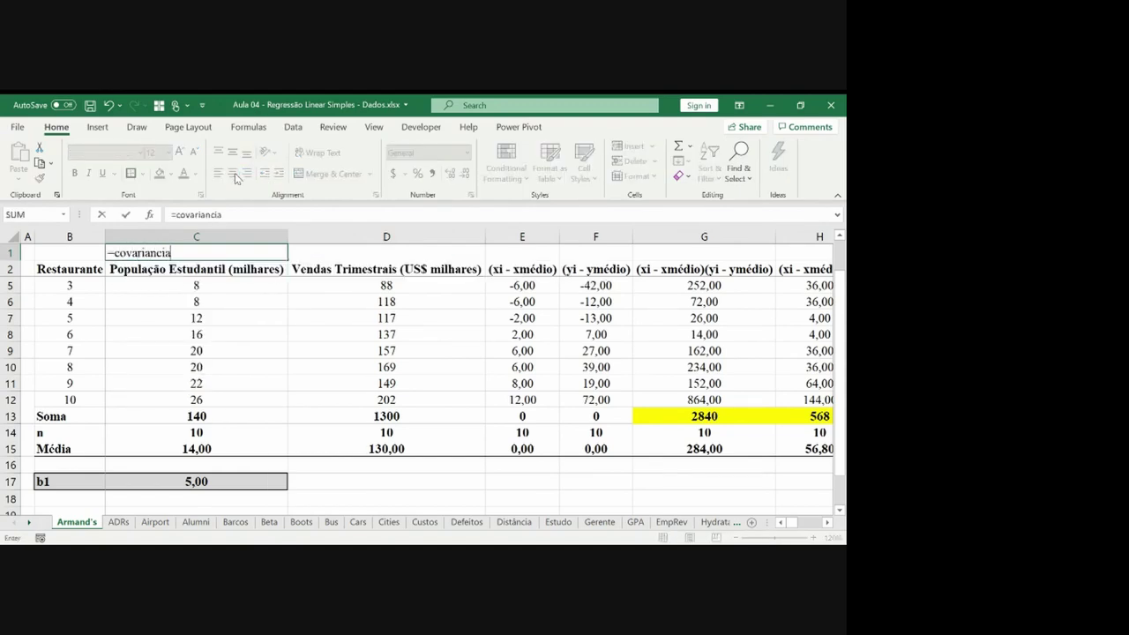
key(BackSpace)
key(BackSpace)
text(e)
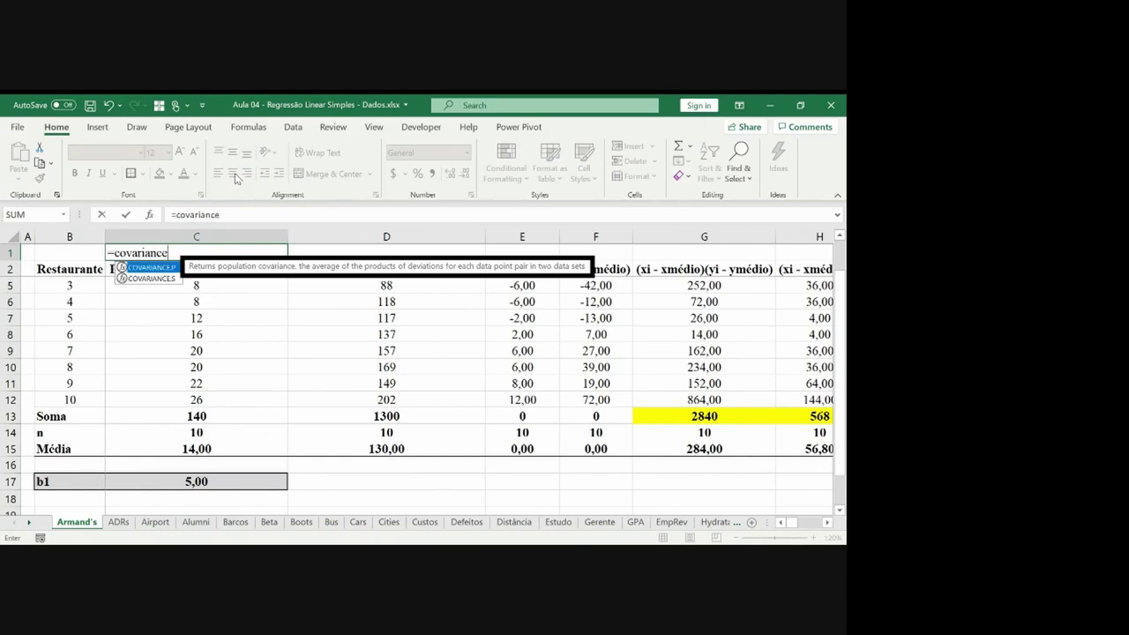
text(.s()
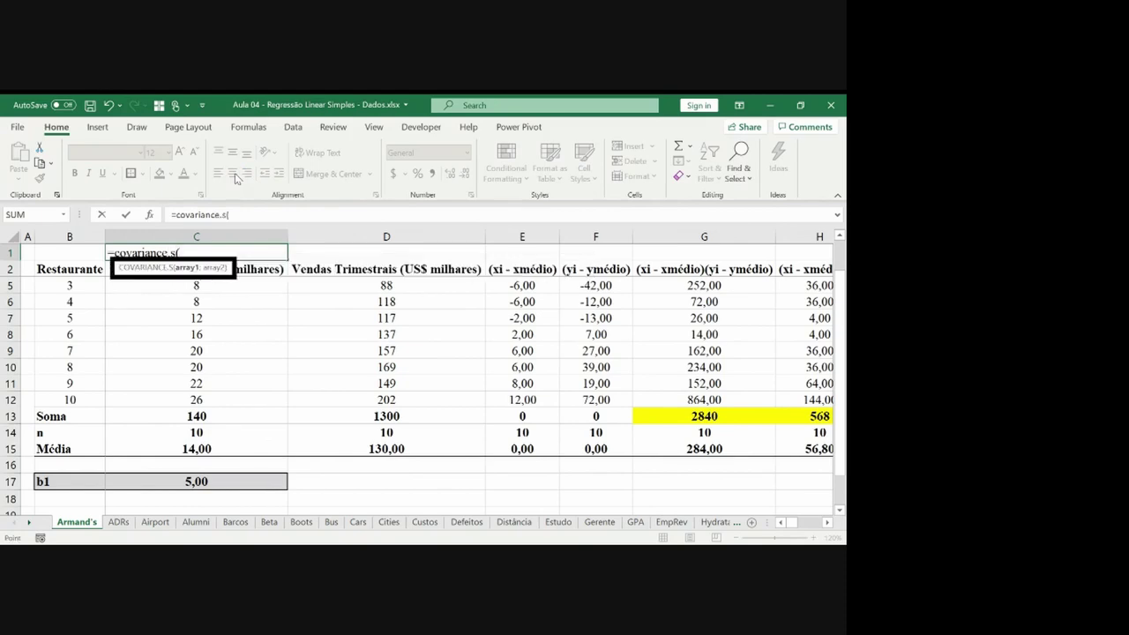
key(Down)
key(Down)
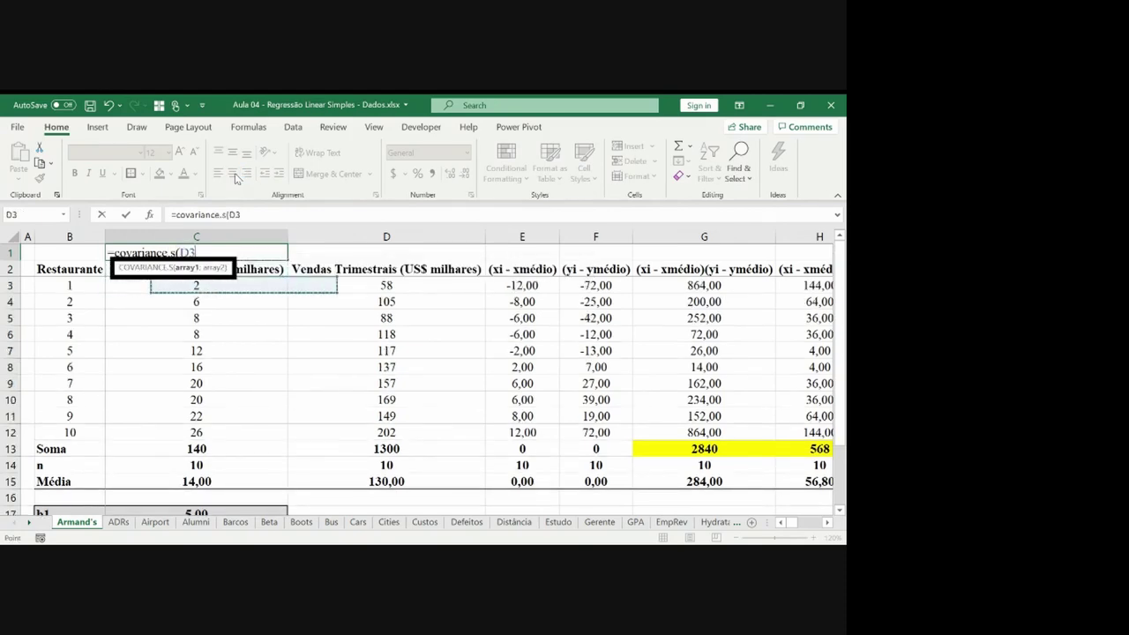
key(shift+Down)
key(shift+Down)
key(shift+Down)
key(shift+Down)
key(shift+Down)
key(shift+Down)
key(shift+Down)
key(shift+Down)
key(shift+Down)
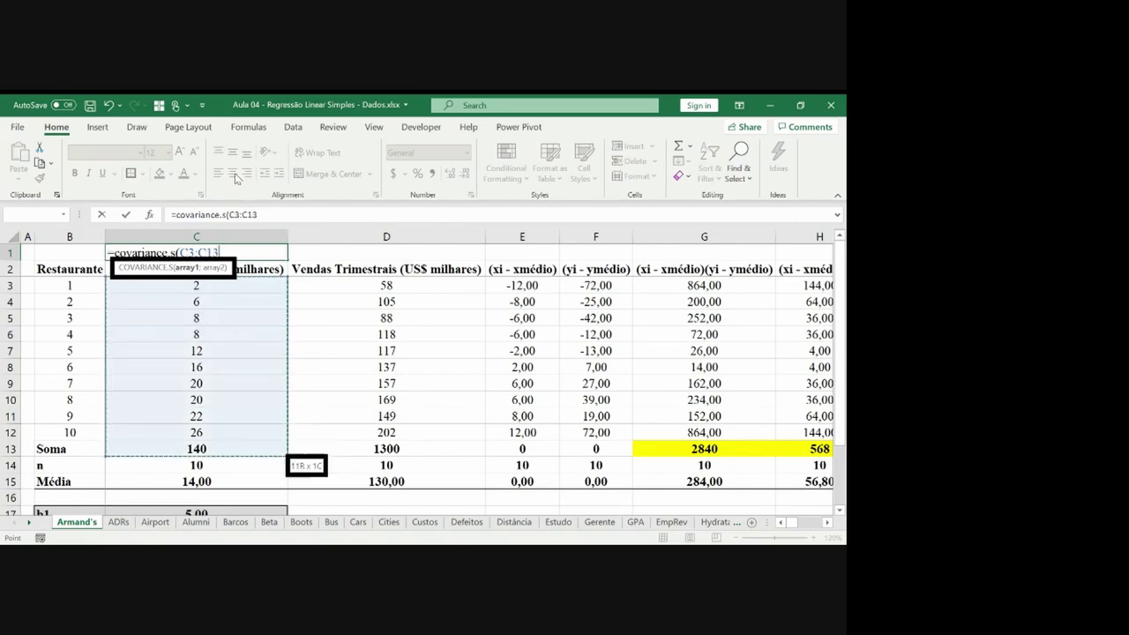
Add the quarterly sales range D3:D12 as the second array of the COVARIANCE.S formula in C1.
text(;)
key(Right)
key(Down)
key(Down)
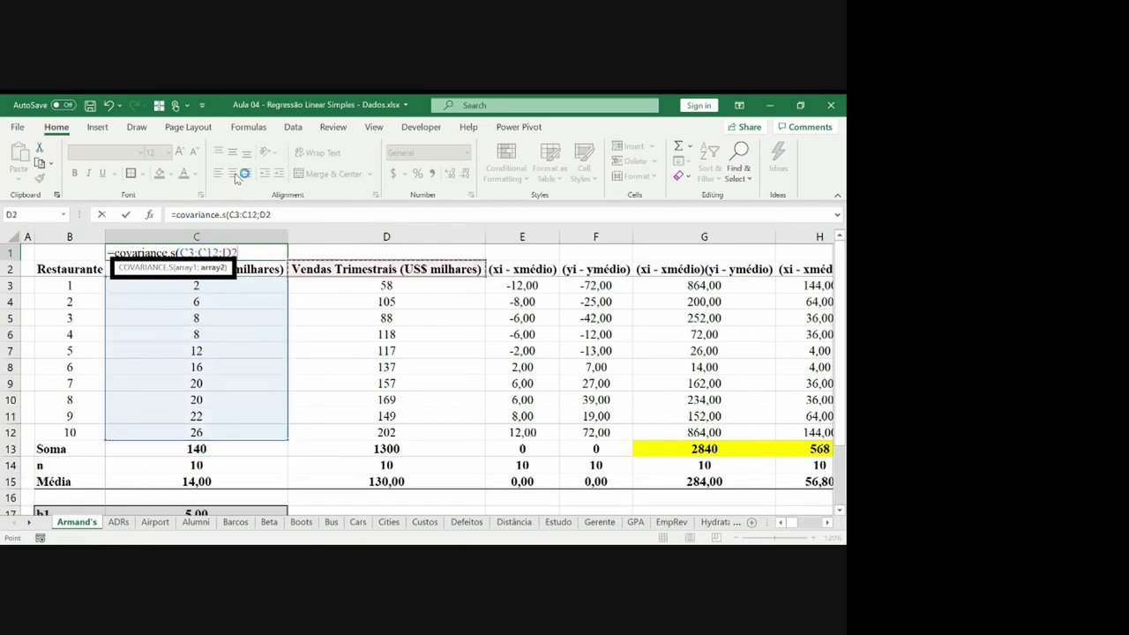
key(shift+Down)
key(shift+Down)
key(shift+Down)
key(shift+Down)
key(shift+Down)
key(shift+Down)
key(shift+Down)
key(shift+Down)
key(shift+Down)
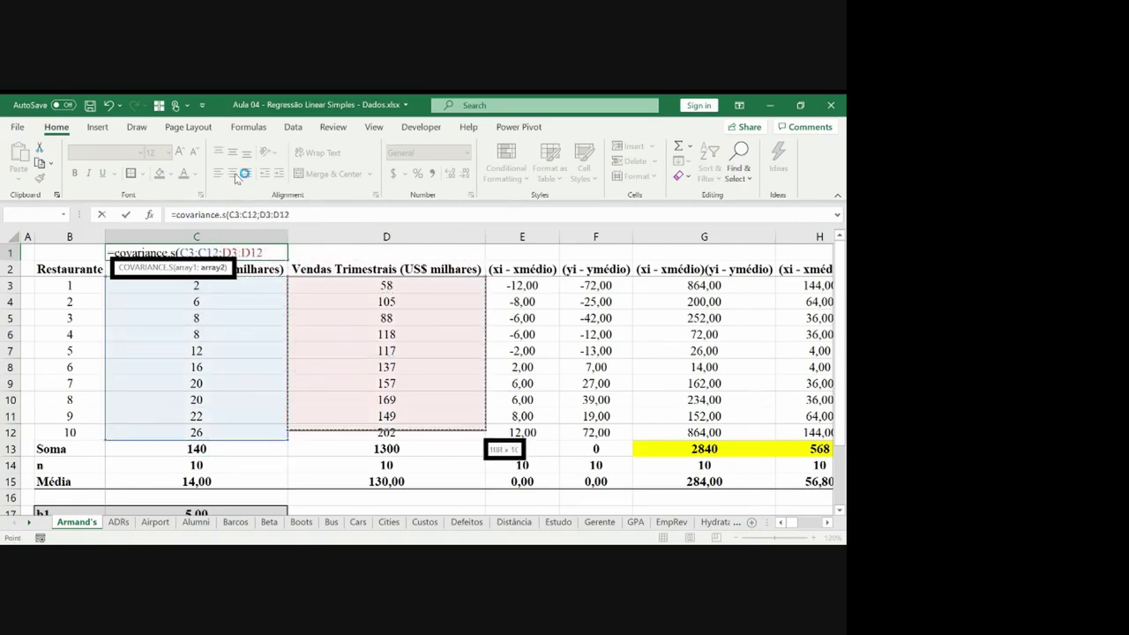
Divide the covariance by VAR.S(C3:C12) and complete the slope formula in C1.
text()/v)
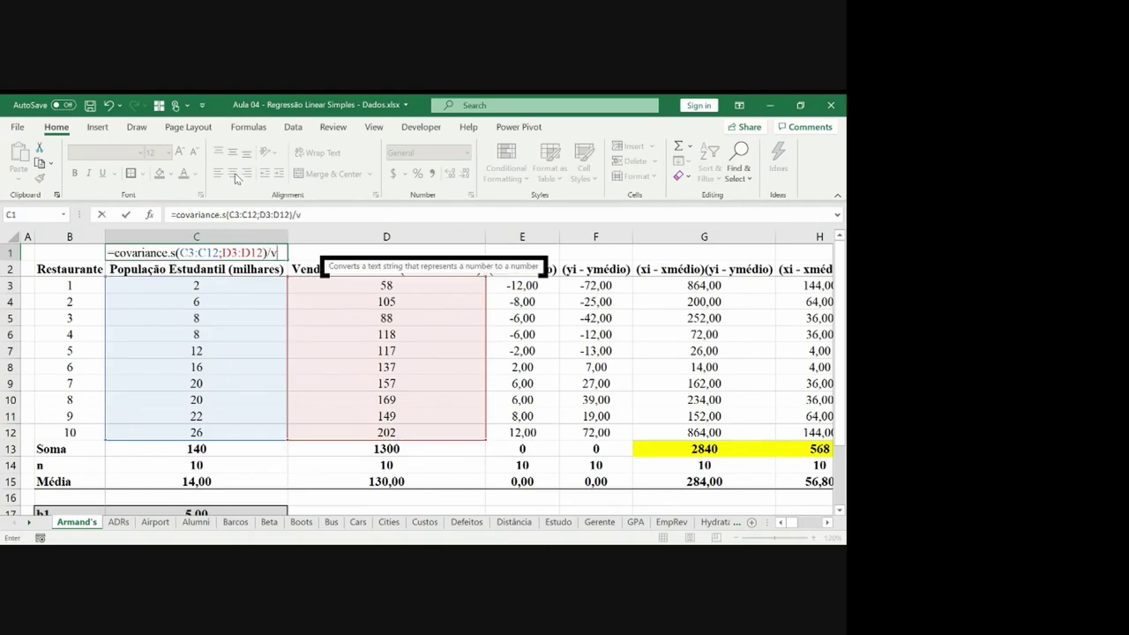
text(ar.s()
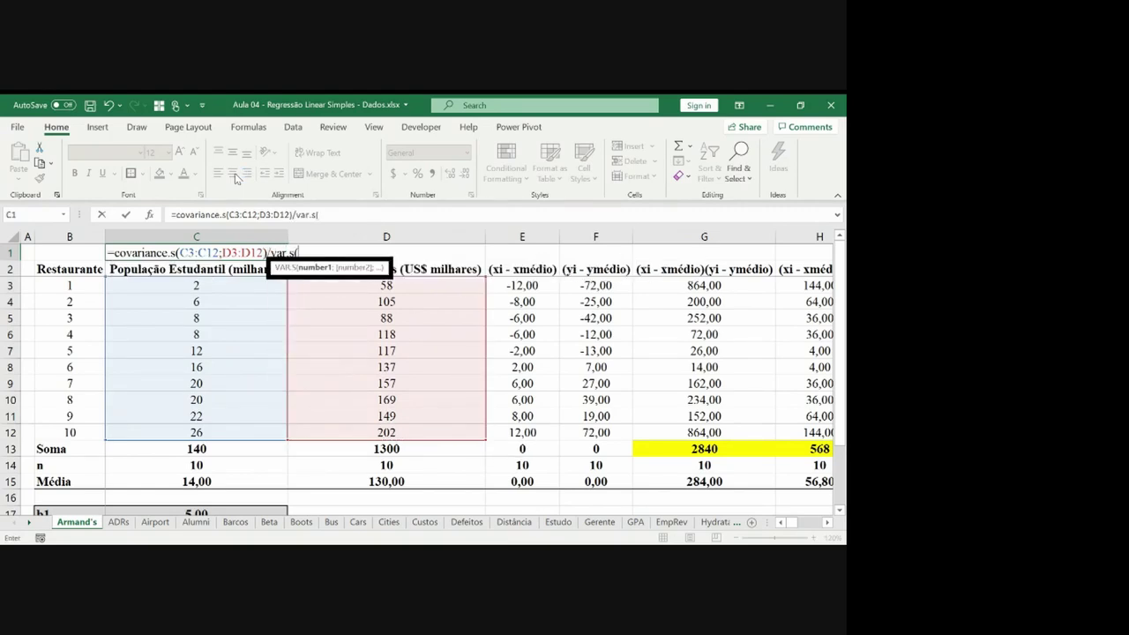
key(Down)
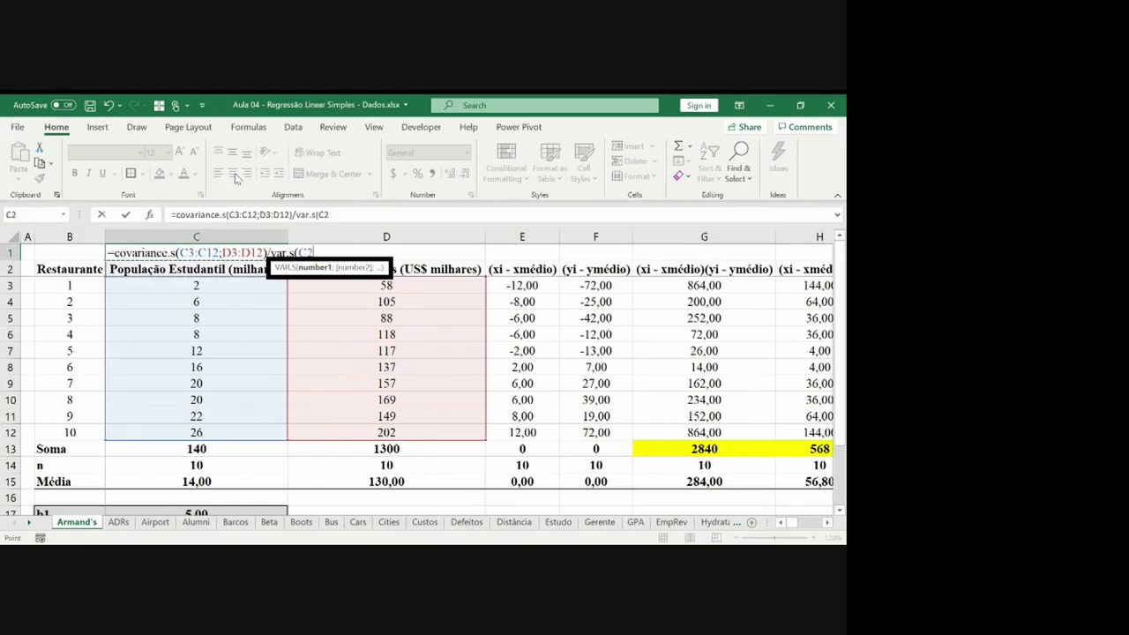
key(Right)
key(Left)
key(Down)
key(shift+Down)
key(shift+Down)
key(shift+Down)
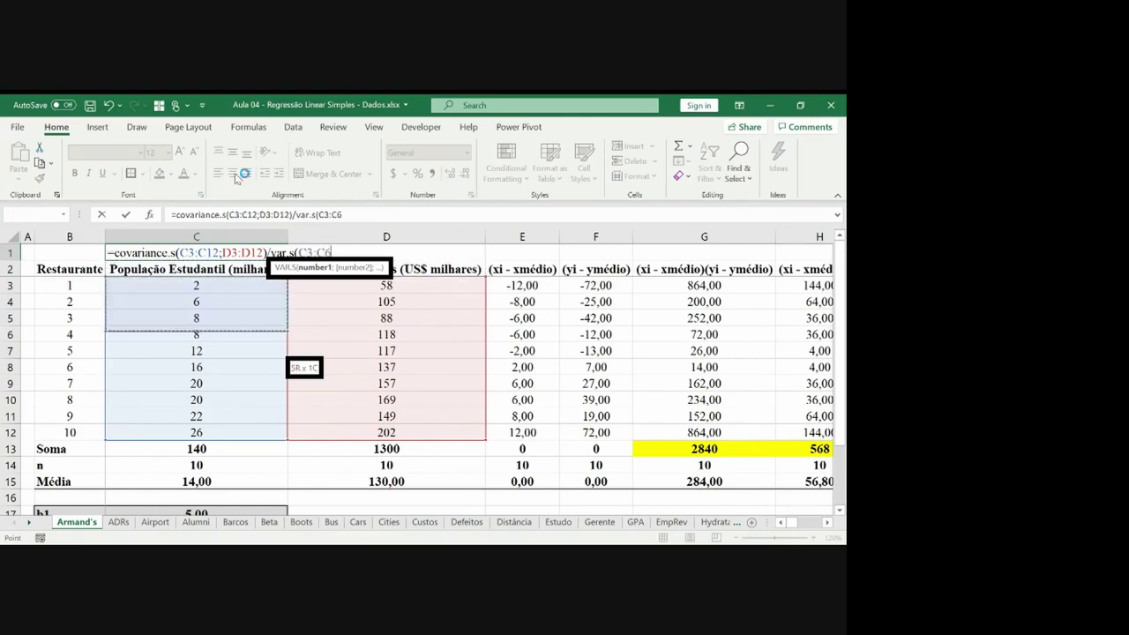
key(shift+Down)
key(shift+Down)
key(shift+Down)
key(shift+Down)
key(shift+Down)
key(shift+Down)
key(Return)
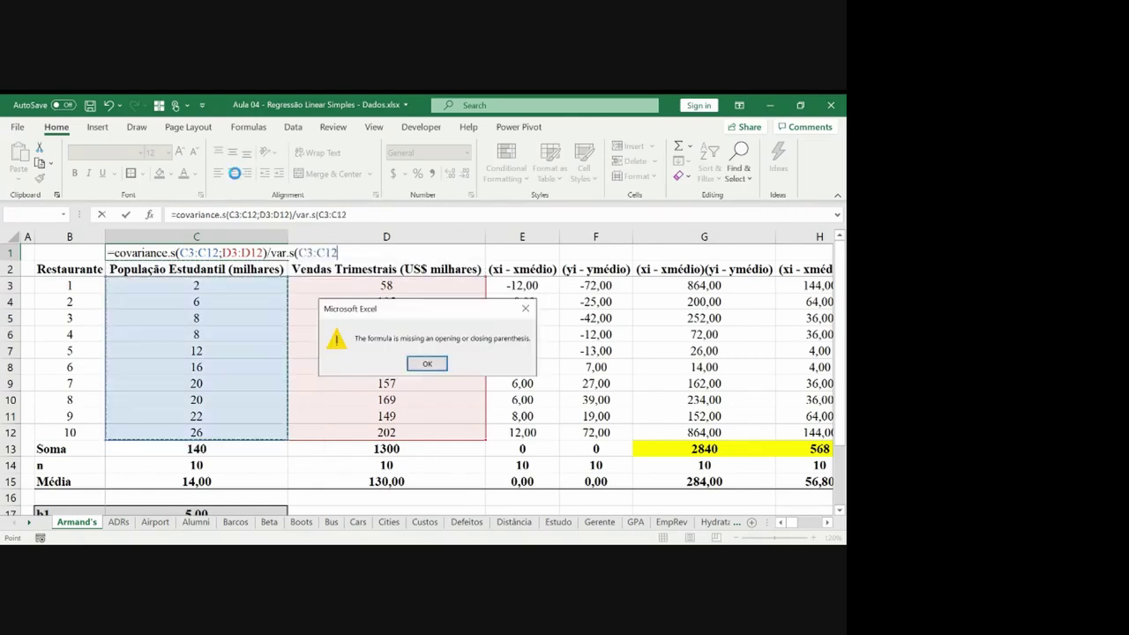
key(Return)
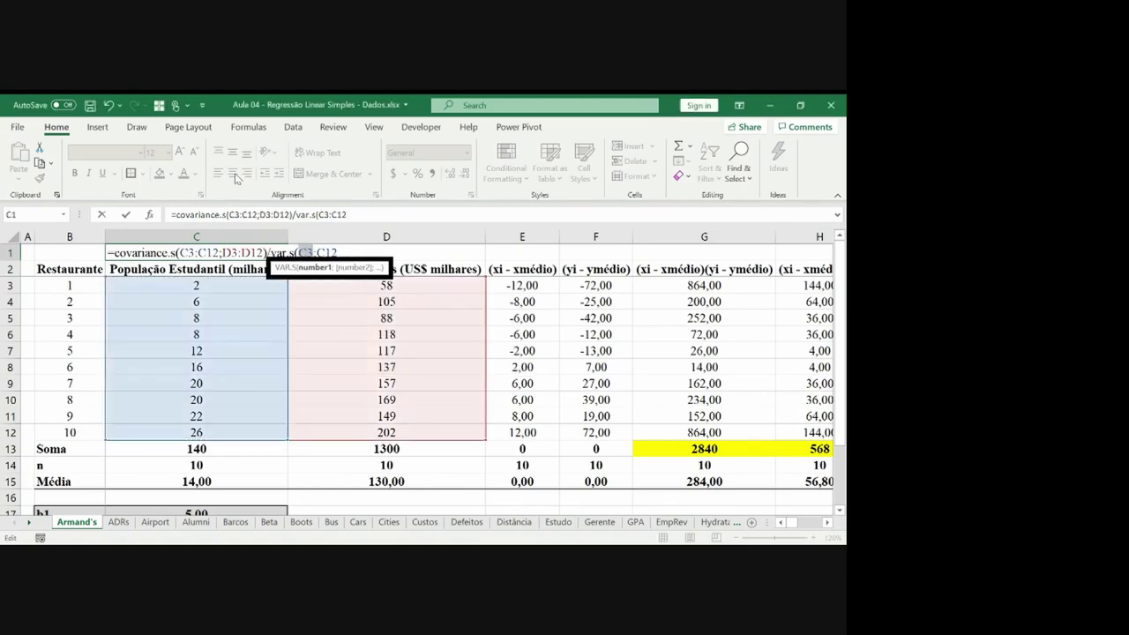
text())
key(Return)
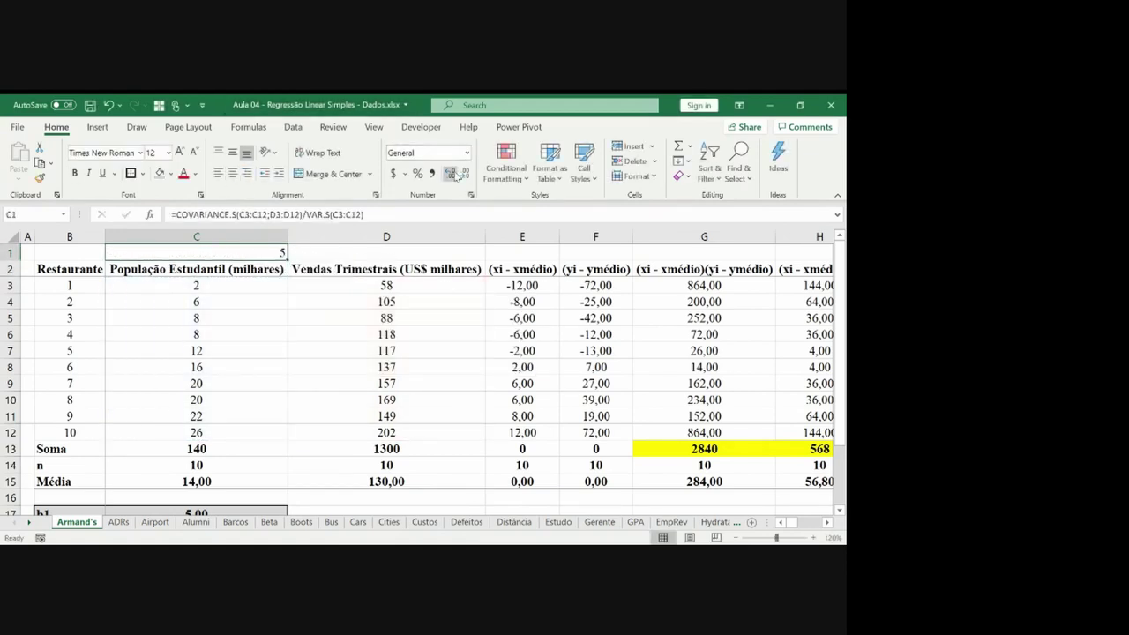
Format the slope value in C1 with two decimal places.
click(450, 174)
click(451, 174)
key(Down)
key(Down)
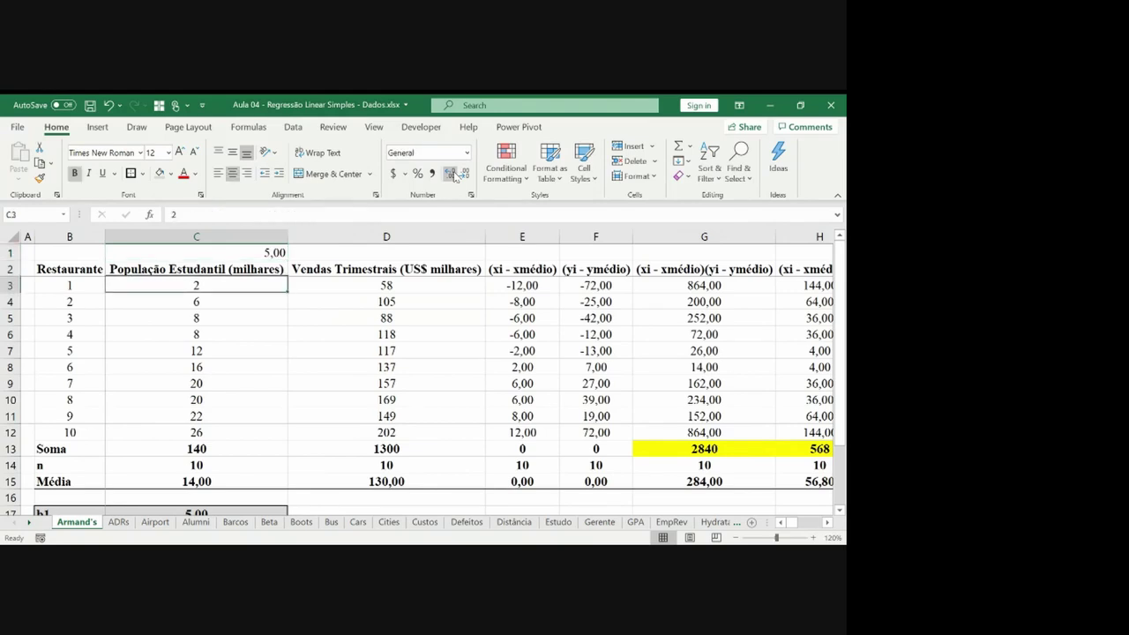
key(Up)
key(Up)
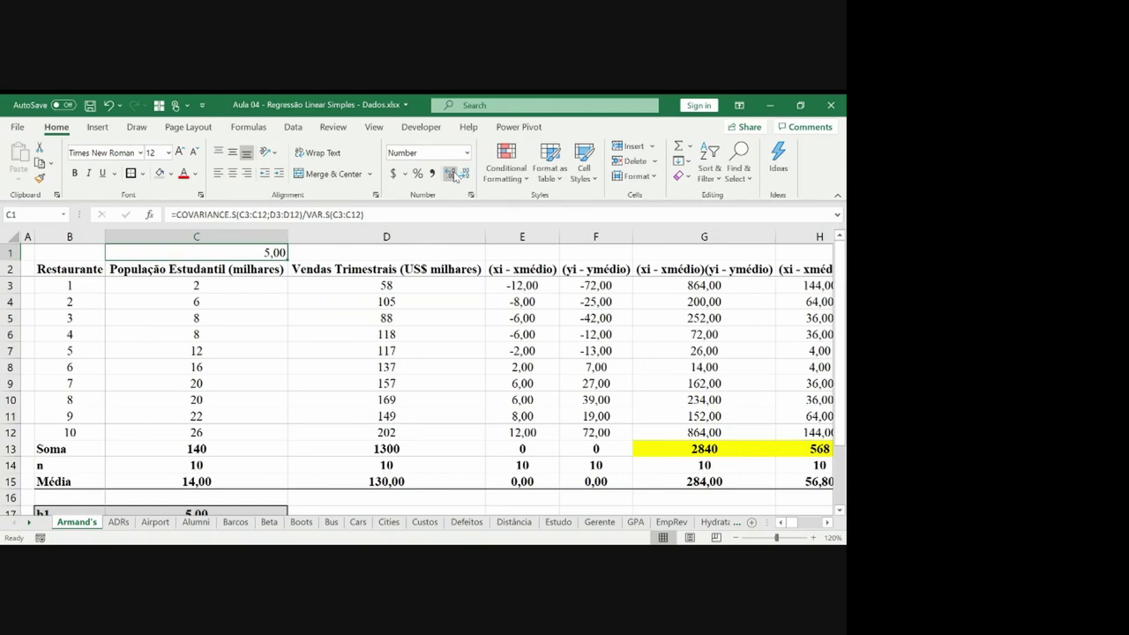
key(alt+Tab)
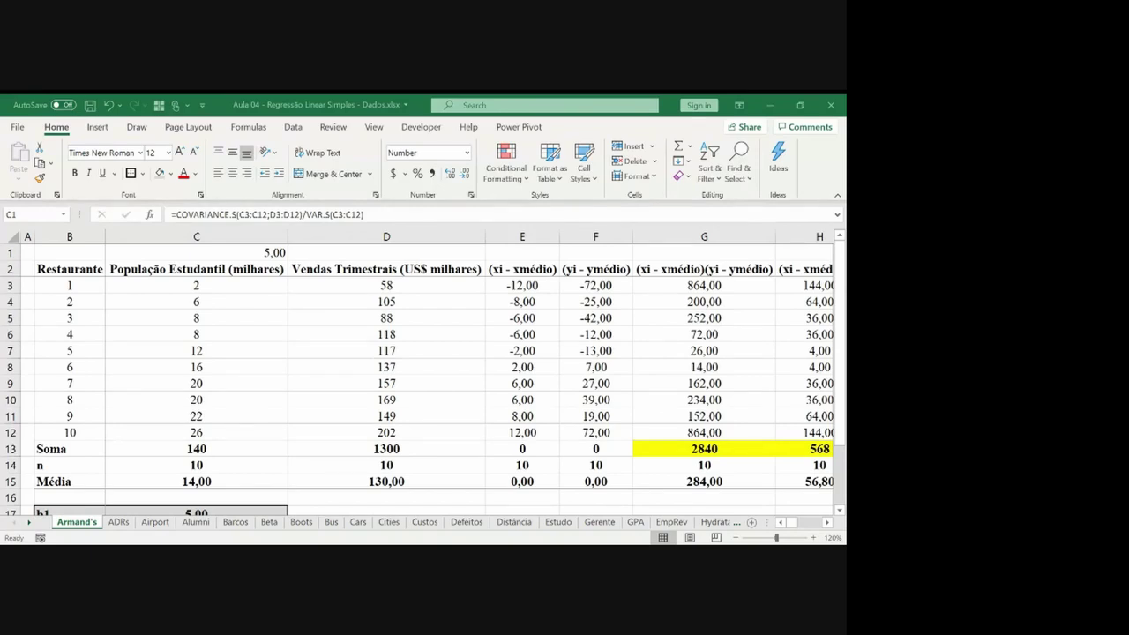
text(=)
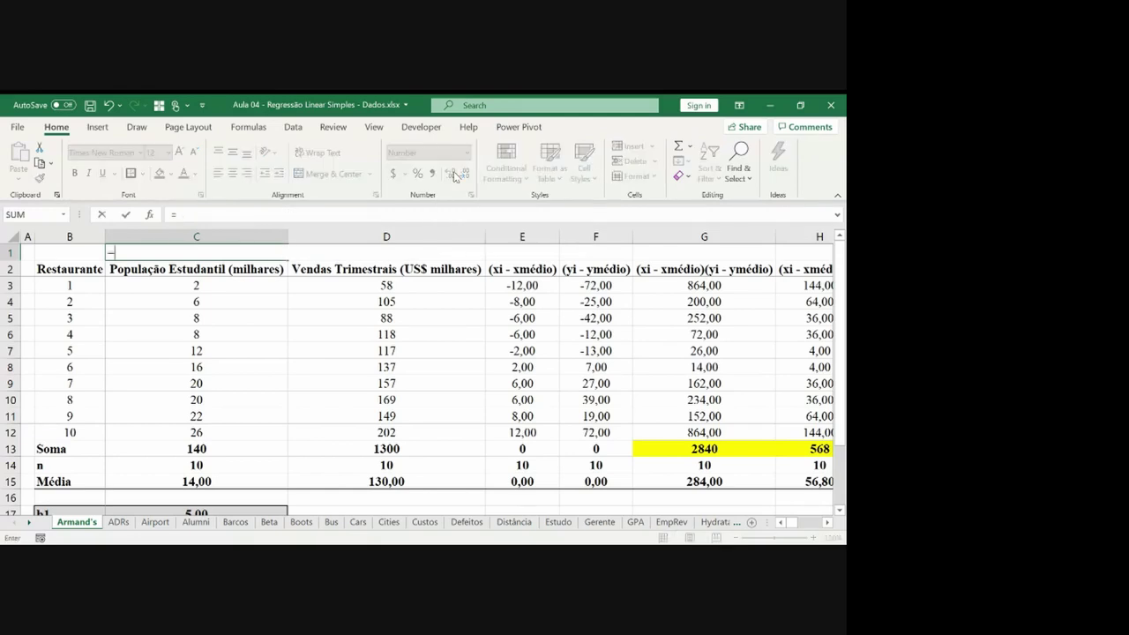
key(Escape)
Start a SLOPE formula in D1 with the quarterly sales range D3:D12 as the known y values.
key(Right)
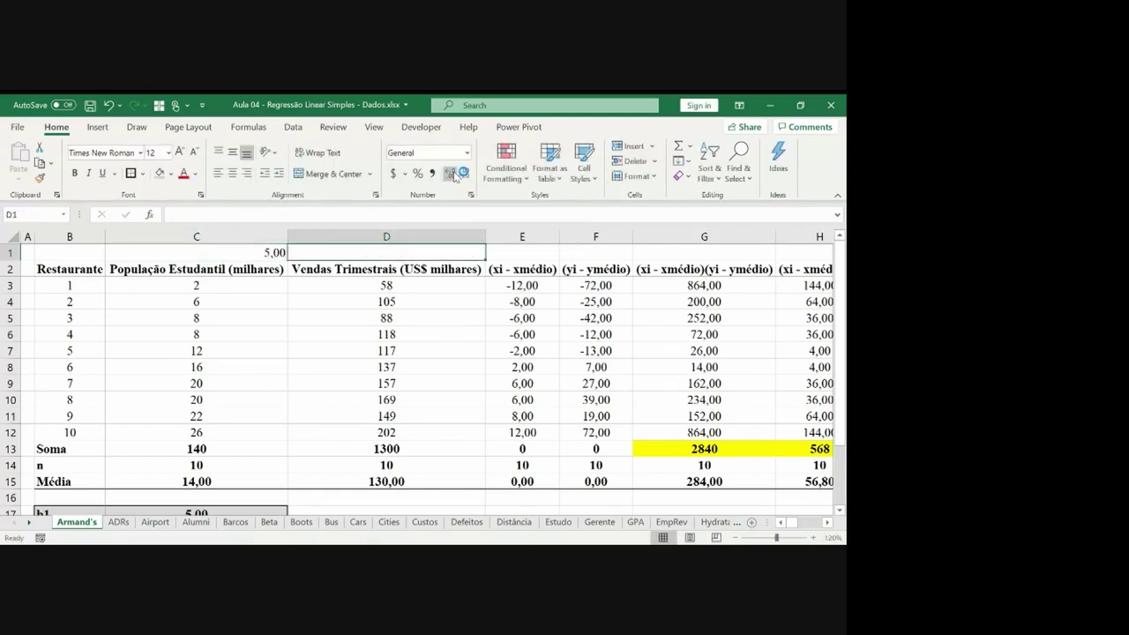
text(=)
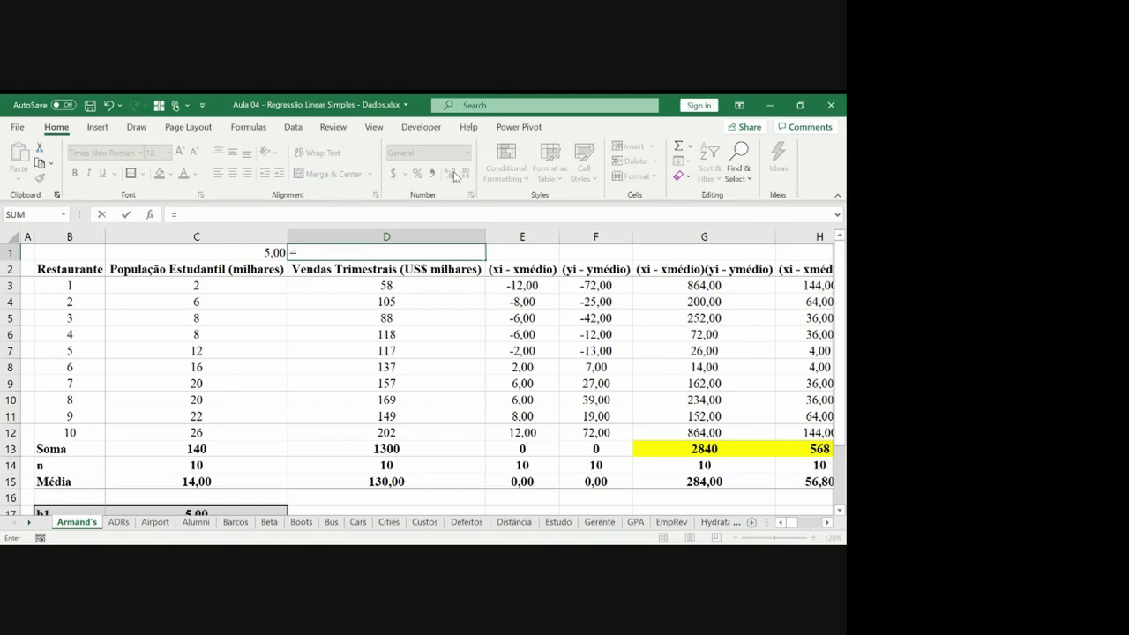
text(slope()
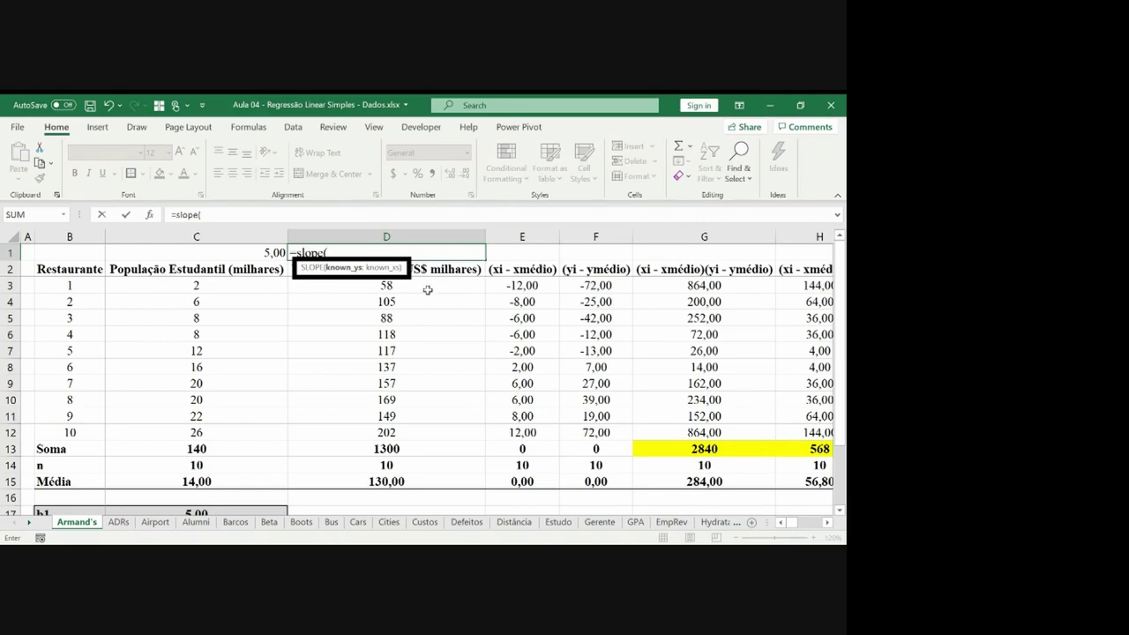
click(230, 272)
key(Right)
key(Down)
key(ctrl+shift+Down)
drag(386, 482, 386, 432)
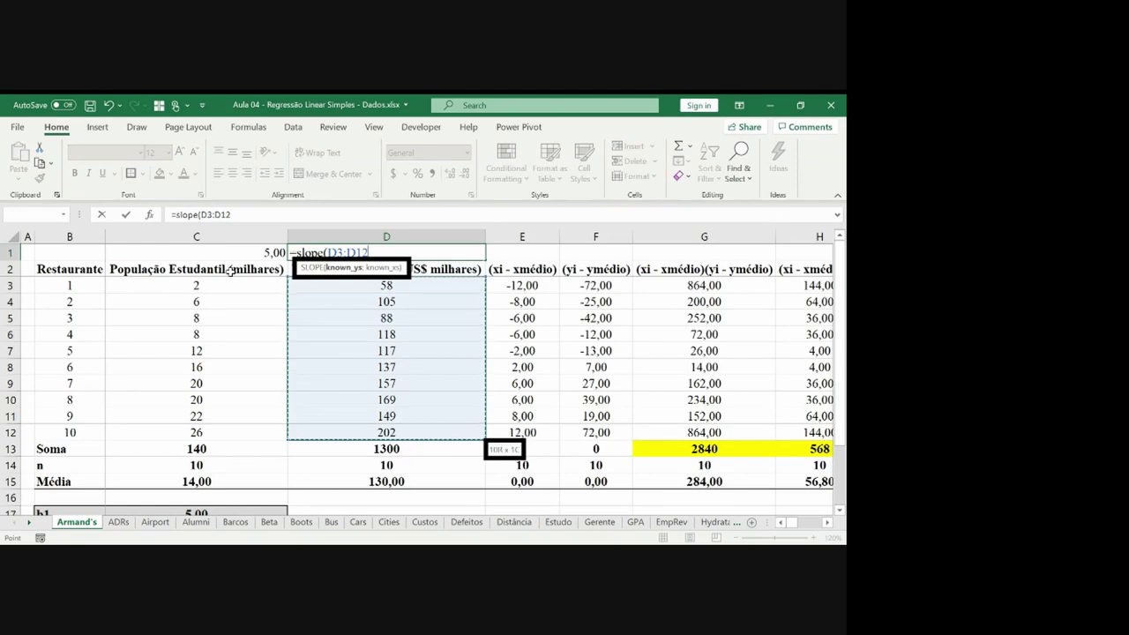
Add the student population range C3:C12 as the known x values and complete the SLOPE formula in D1.
text(;)
key(Left)
key(Left)
key(Down)
key(Down)
key(Down)
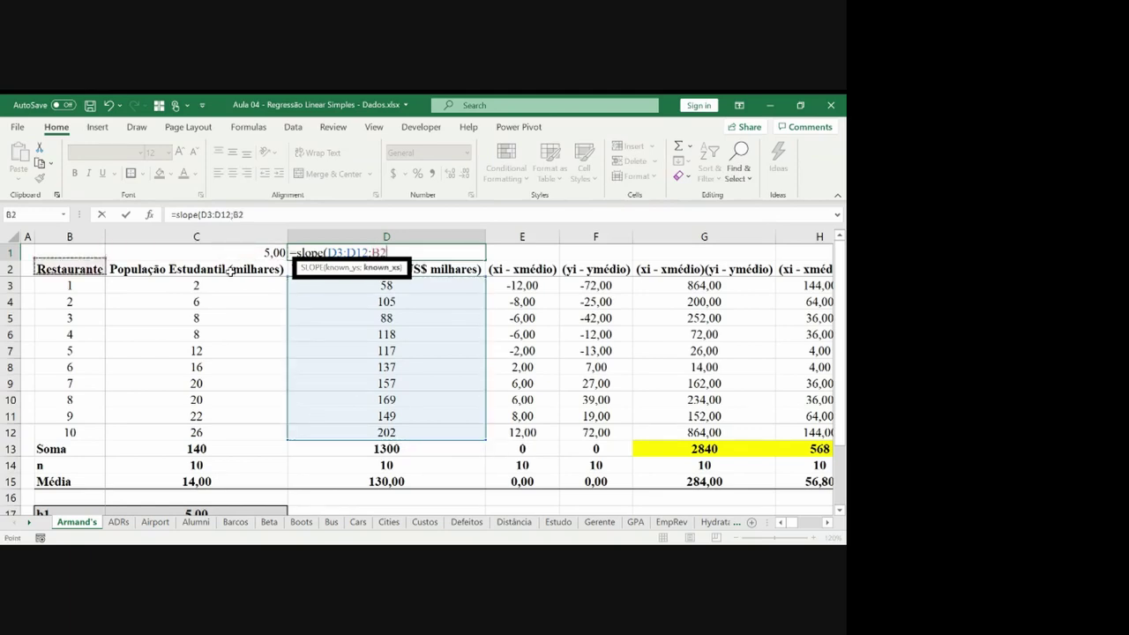
key(Right)
key(Up)
key(shift+Down)
key(shift+Down)
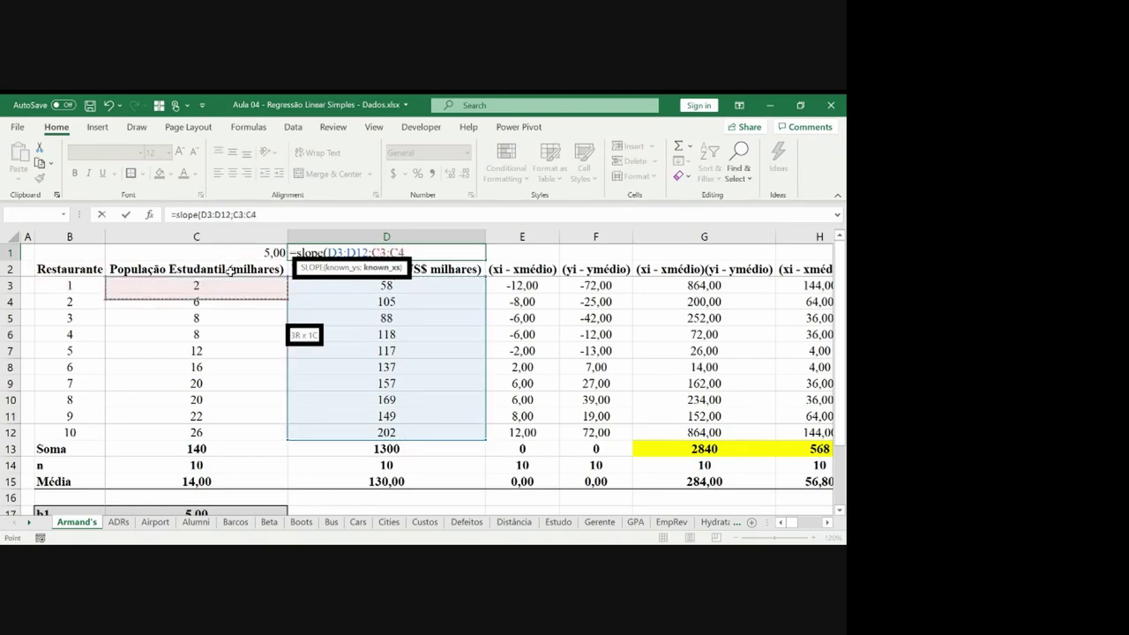
key(shift+Down)
key(shift+Down)
key(shift+Down)
key(shift+Down)
key(shift+Down)
key(shift+Down)
key(shift+Down)
key(shift+Down)
key(Return)
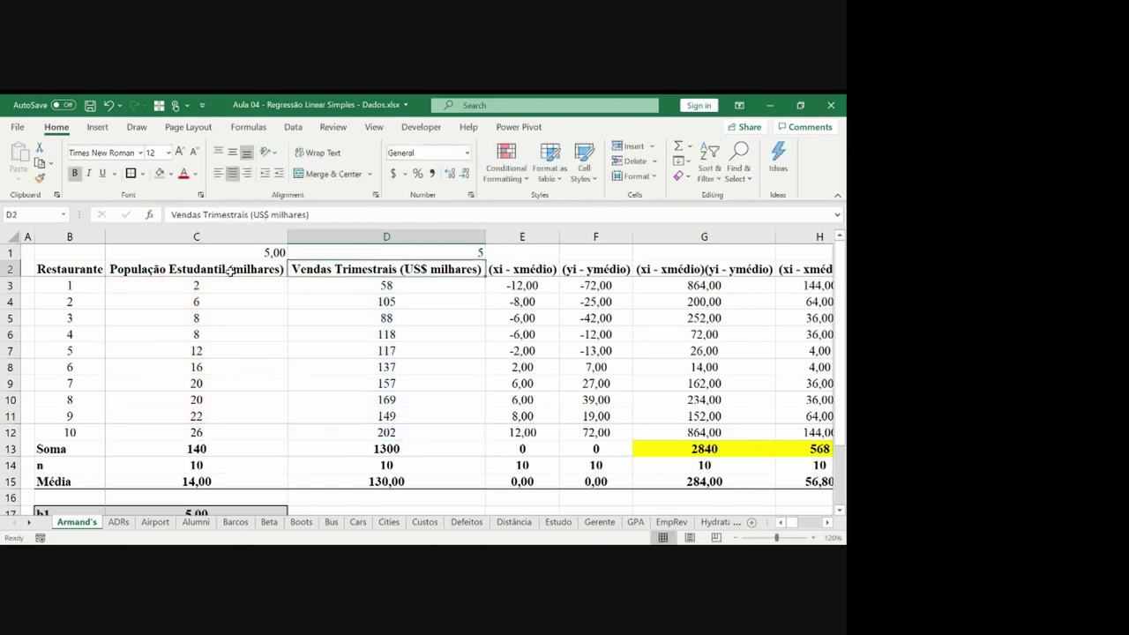
Format the SLOPE value in D1 with two decimal places.
key(Up)
click(449, 173)
click(450, 173)
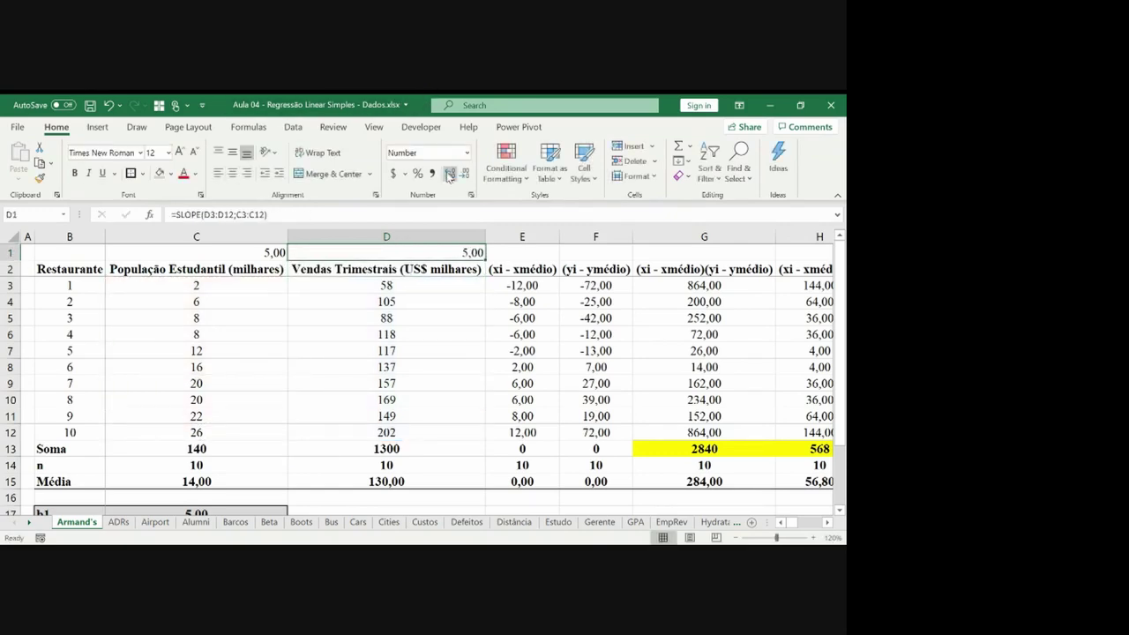
Copy the formatted b1 row B17:C17 into the row directly below, B18:C18.
key(Left)
key(Down)
key(Down)
key(Down)
key(Down)
key(Down)
key(Down)
key(ctrl+Down)
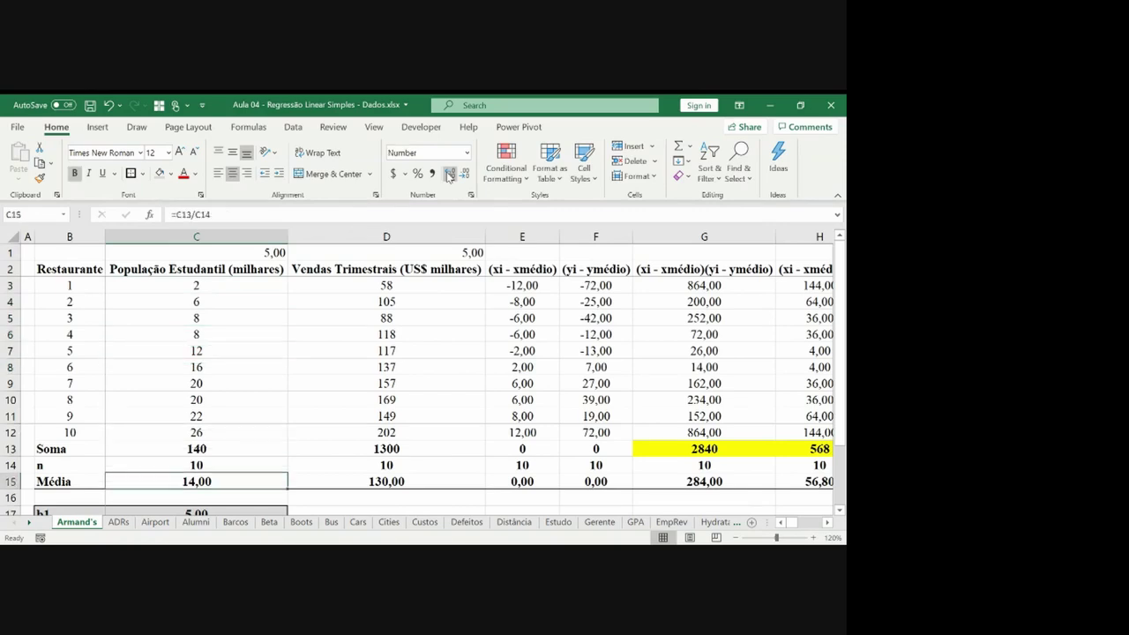
key(Down)
key(Down)
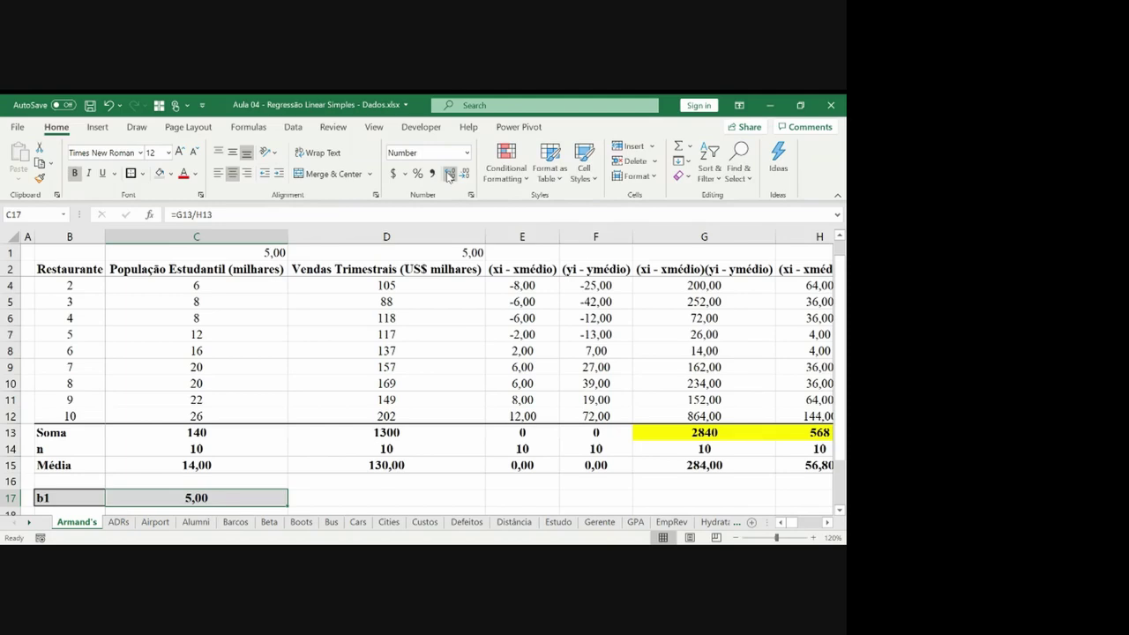
key(Down)
key(Left)
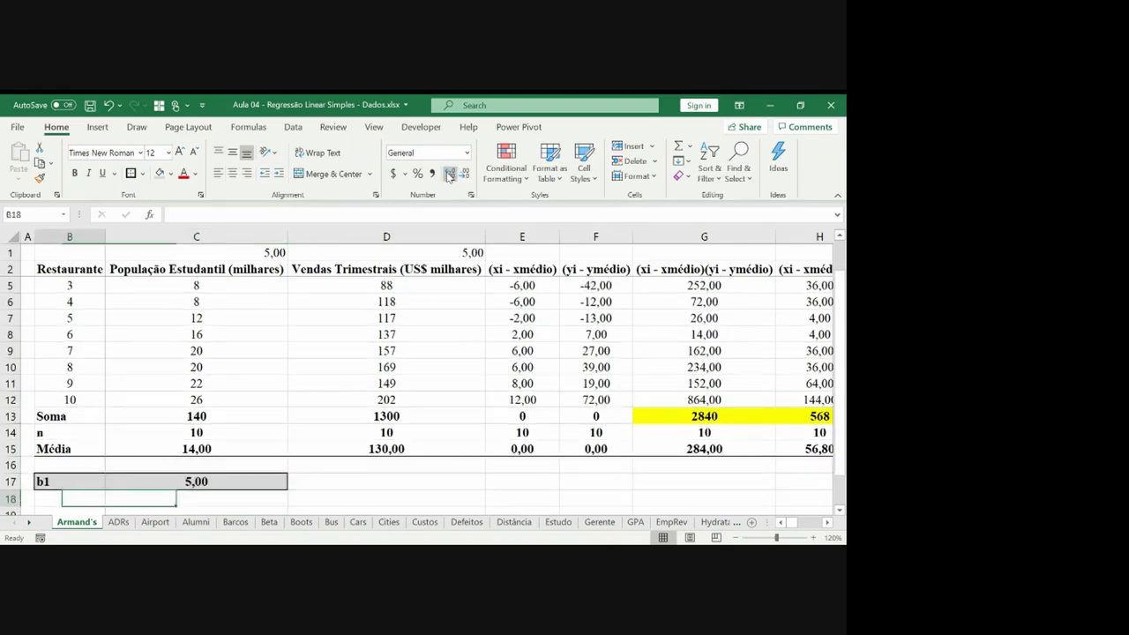
key(Up)
key(shift+Right)
key(ctrl+c)
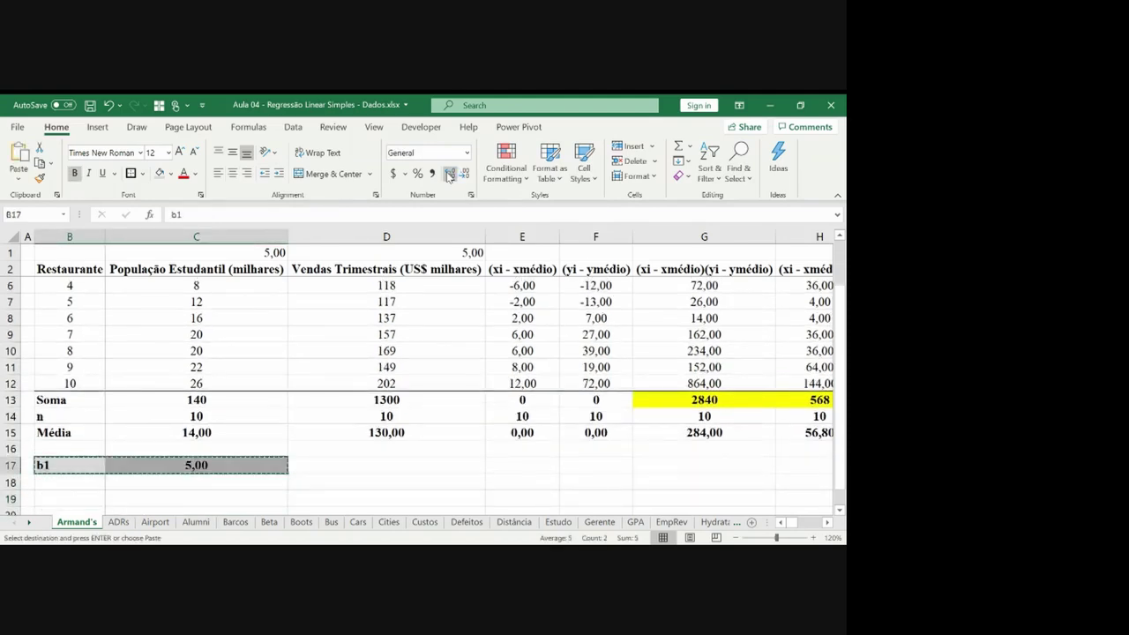
key(Down)
key(ctrl+v)
Label B18 as b0 and clear the copied formula from C18.
text(b0)
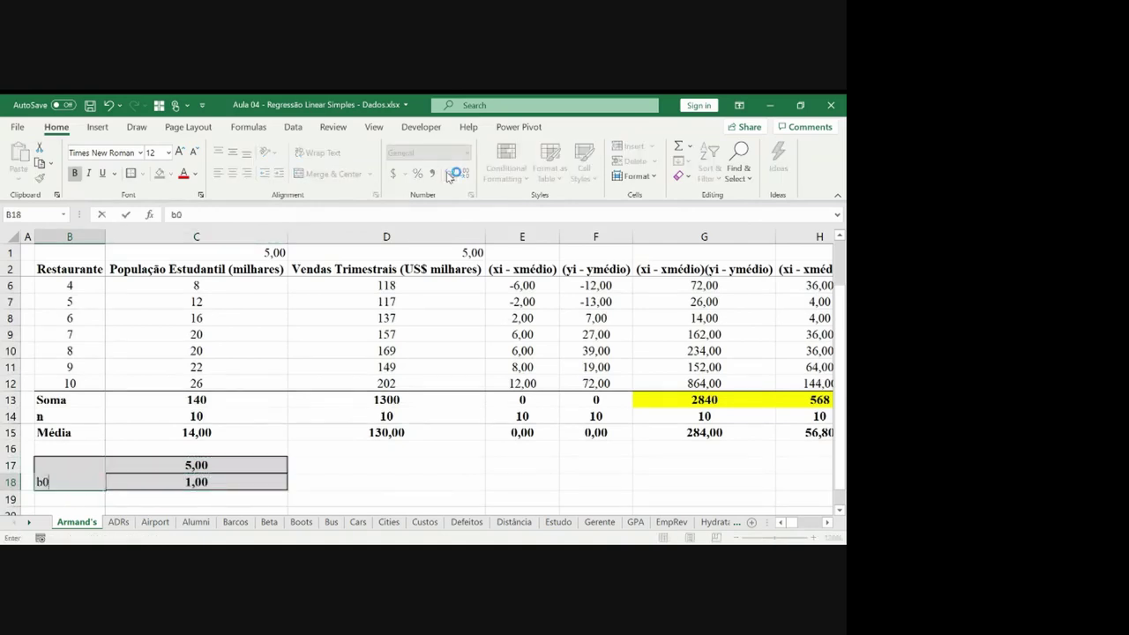
key(Tab)
key(Delete)
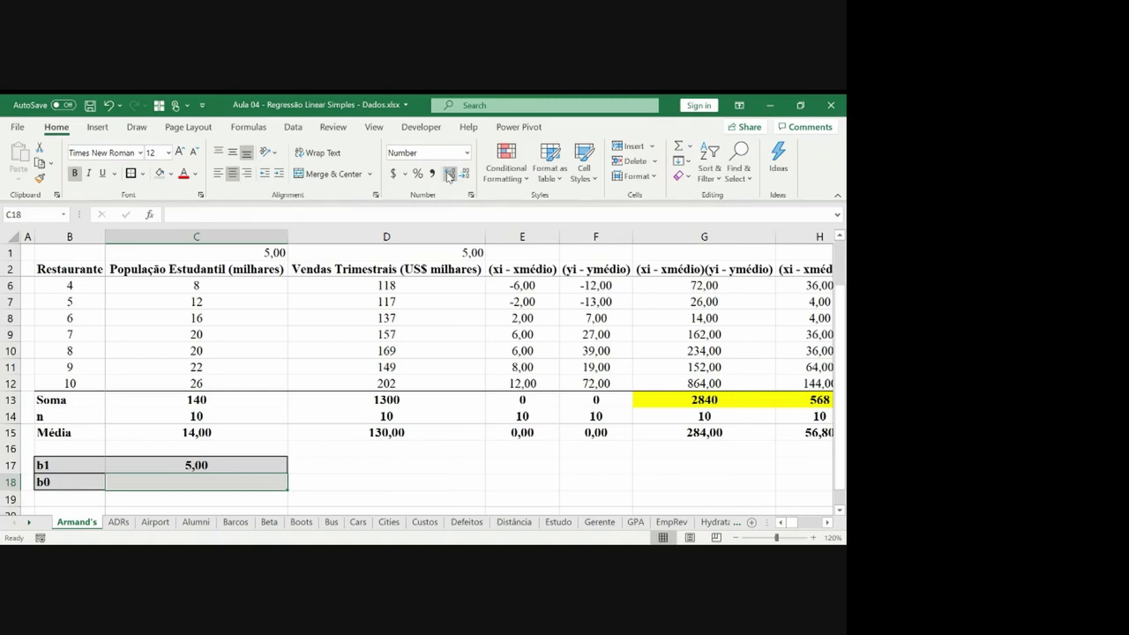
Handwrite the equations ŷ = b0 + b1x ⇒ b0 = ȳ − b1x̄ beside the b1 and b0 rows.
mouse_move(369, 458)
mouse_down()
mouse_move(375, 489)
mouse_move(376, 454)
mouse_move(398, 465)
mouse_up()
drag(389, 470, 442, 466)
mouse_move(437, 459)
mouse_down()
mouse_move(437, 471)
mouse_move(527, 468)
mouse_up()
mouse_move(553, 452)
mouse_down()
mouse_move(552, 469)
mouse_move(587, 462)
mouse_up()
mouse_move(578, 466)
mouse_down()
mouse_move(600, 467)
mouse_move(604, 481)
mouse_up()
drag(597, 451, 628, 464)
mouse_move(635, 449)
mouse_down()
mouse_move(636, 469)
mouse_move(664, 465)
mouse_up()
mouse_move(665, 453)
mouse_down()
mouse_move(652, 466)
mouse_move(667, 449)
mouse_up()
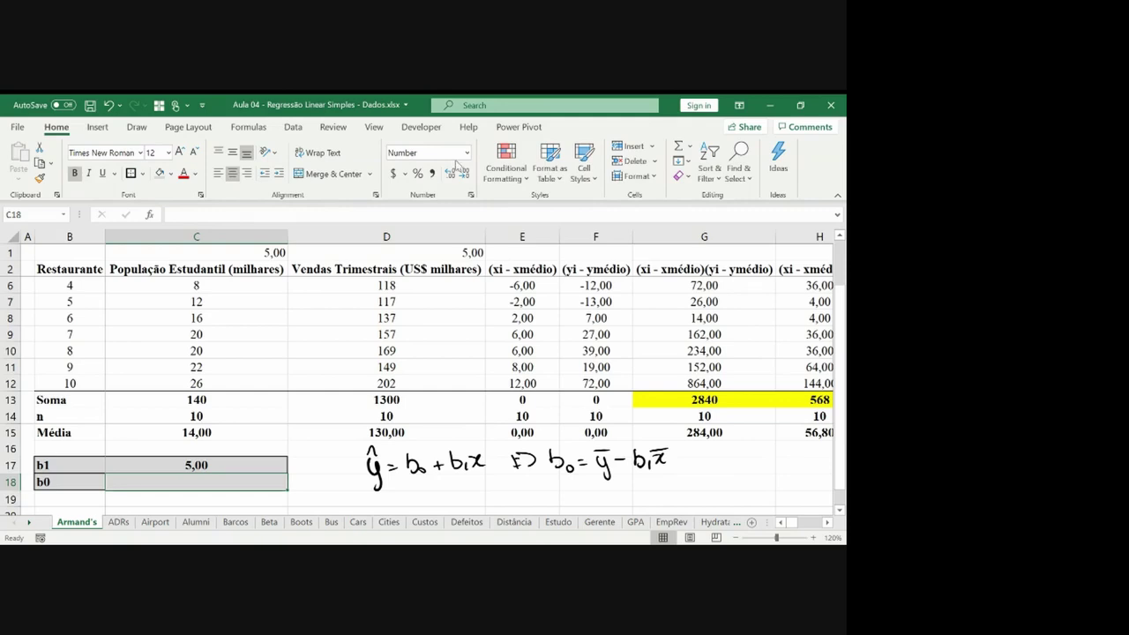
Fill the student population and quarterly sales means in C15 and D15 with yellow.
click(251, 432)
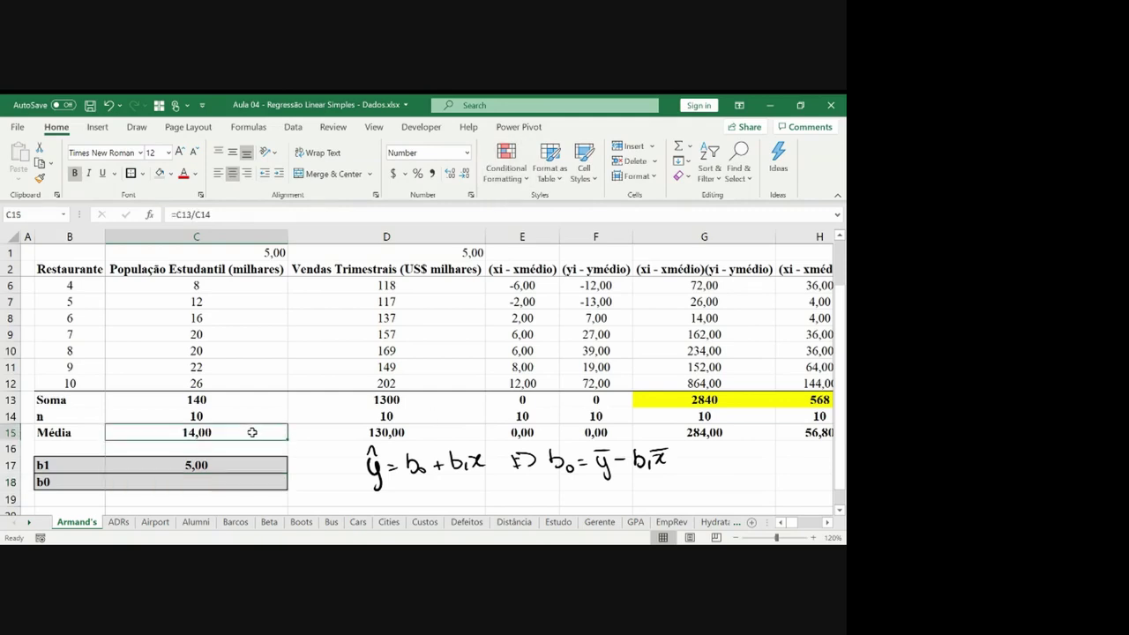
click(171, 174)
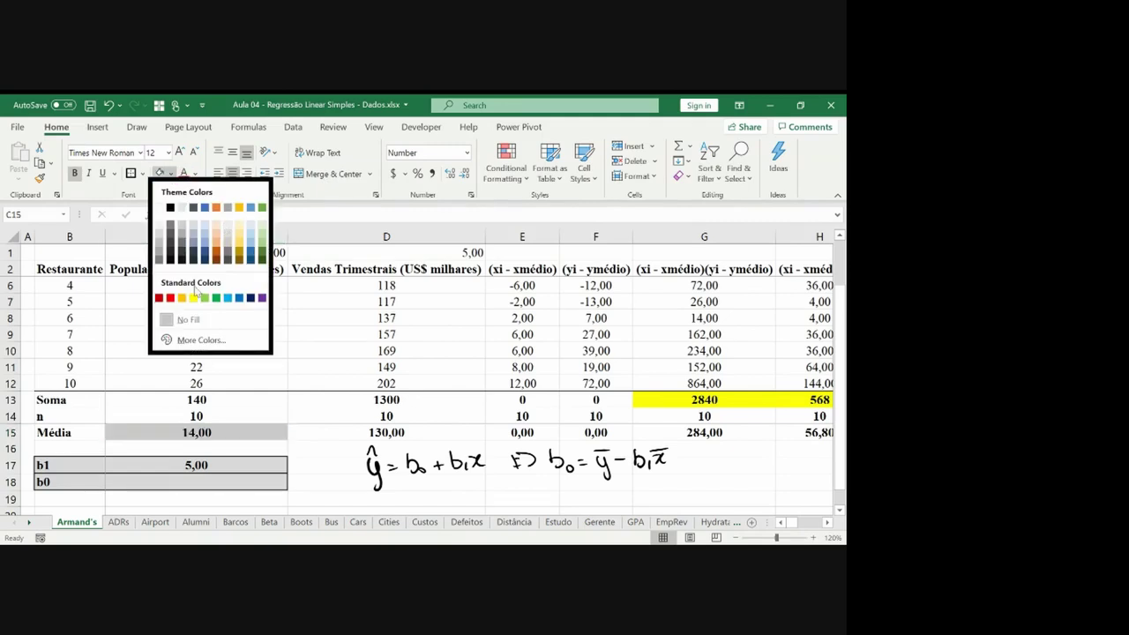
click(194, 298)
key(Right)
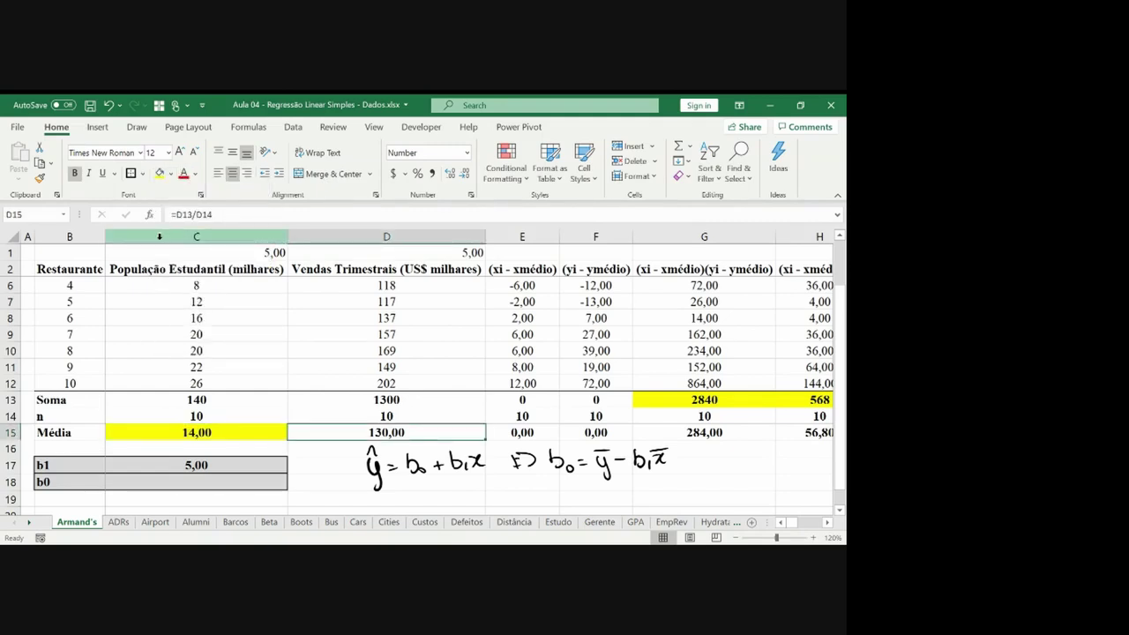
click(160, 174)
Calculate the intercept b0 in C18 with the formula =D15-C17*C15.
key(Left)
key(Down)
key(Down)
key(Down)
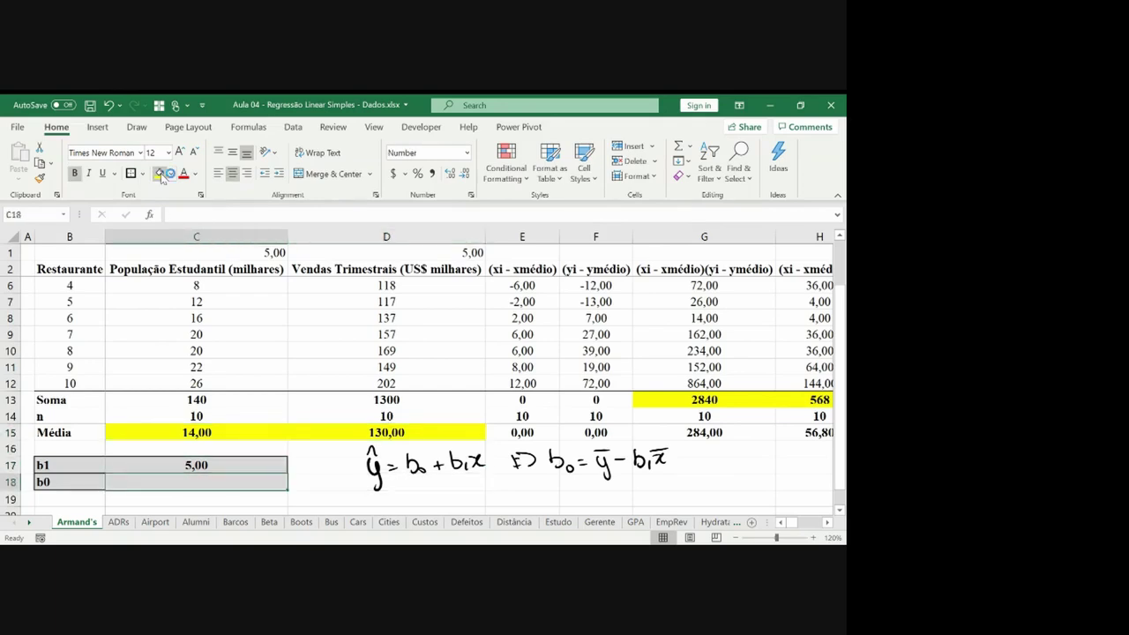
text(=)
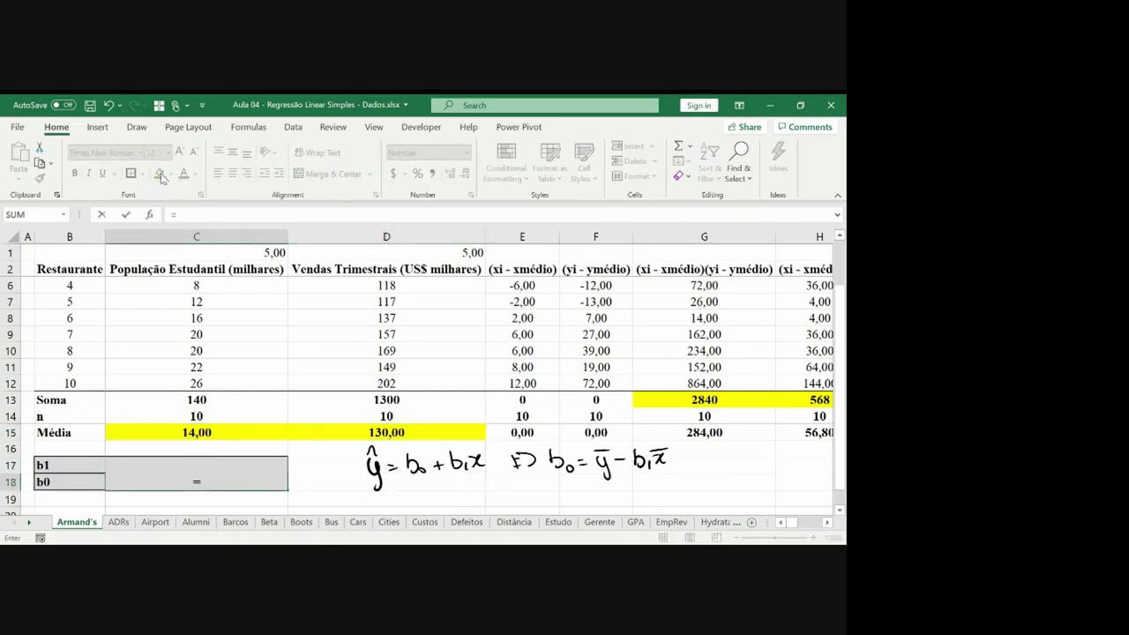
key(Up)
key(Up)
key(Up)
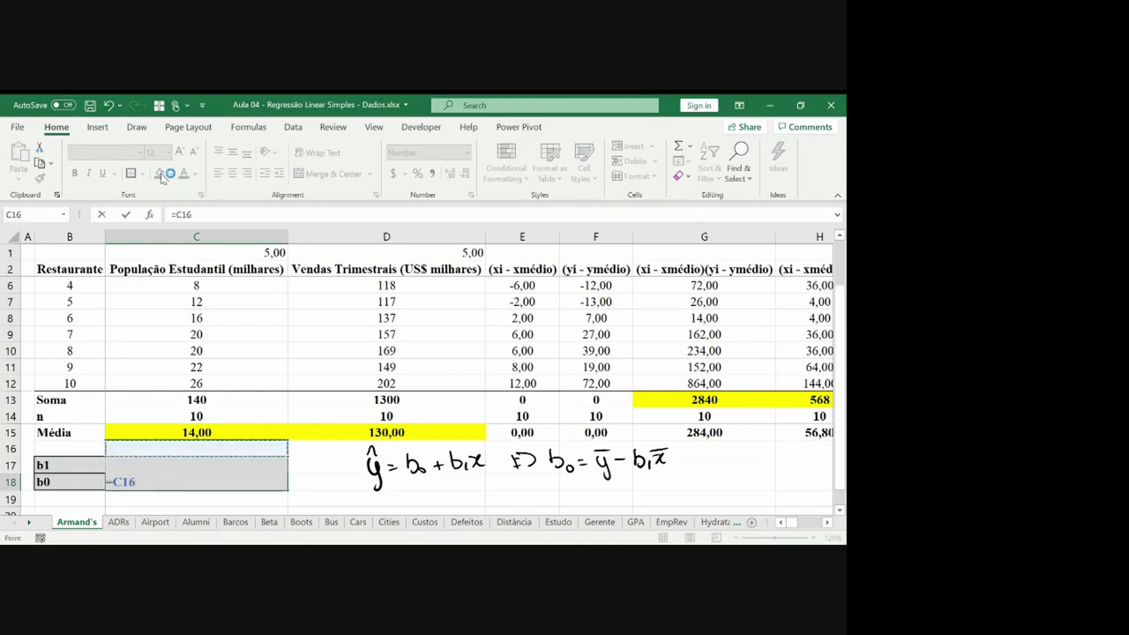
key(Right)
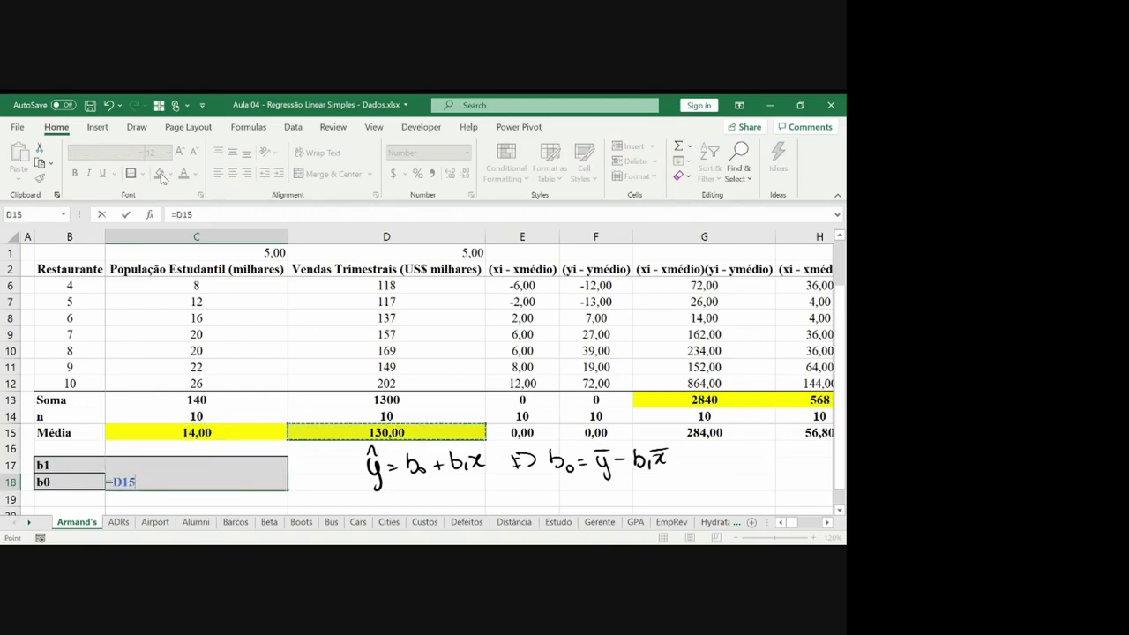
text(-)
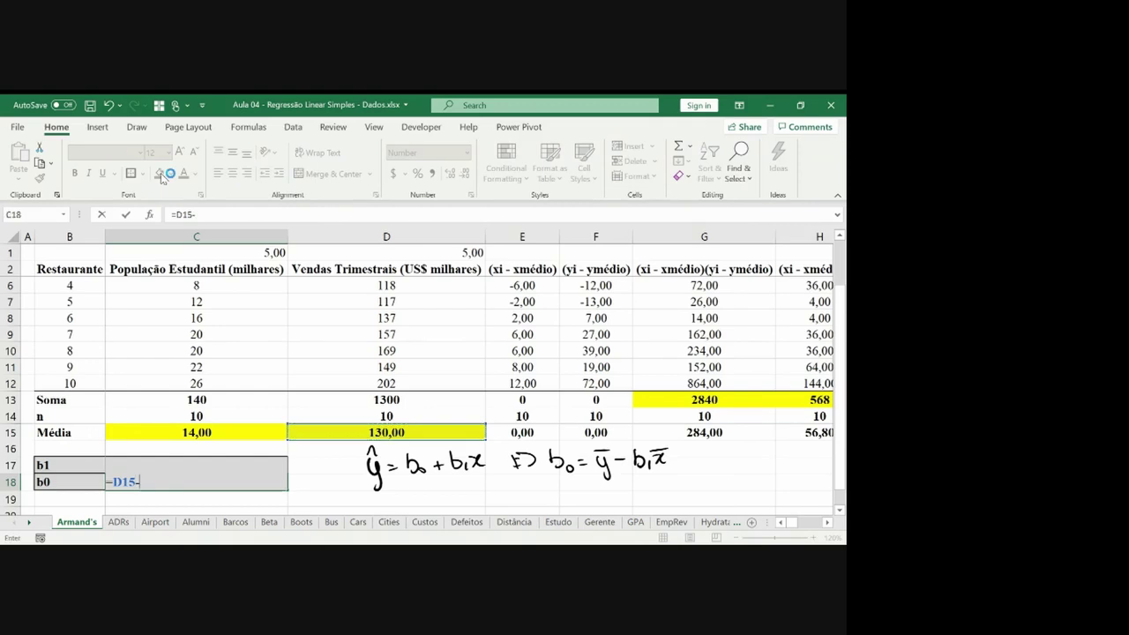
key(Up)
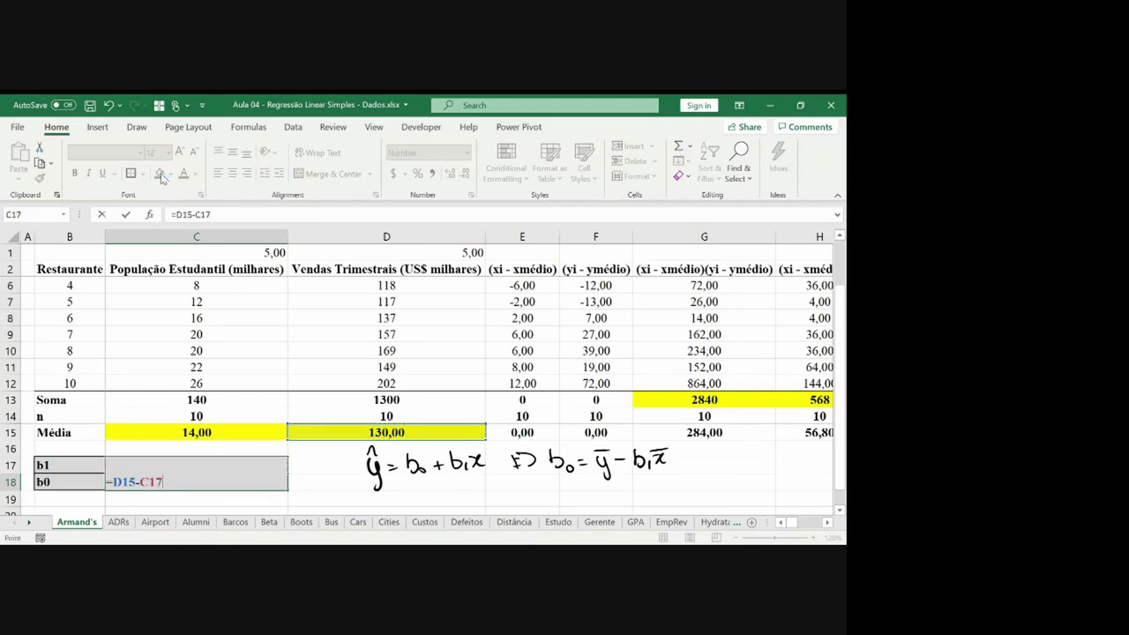
text(*)
key(Up)
key(Up)
key(Up)
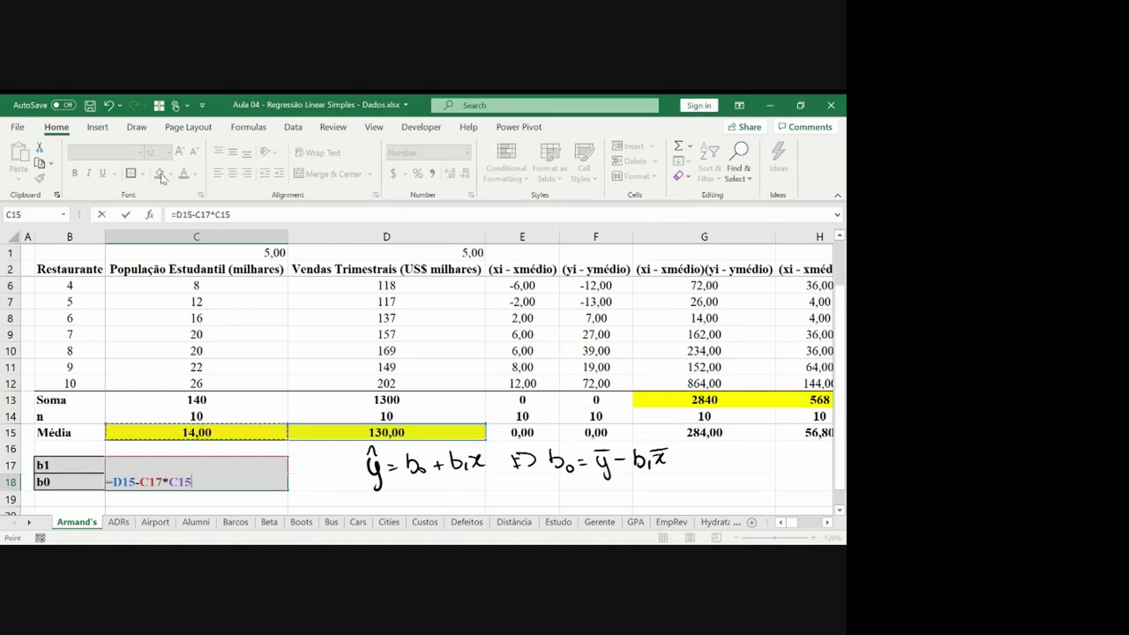
key(Return)
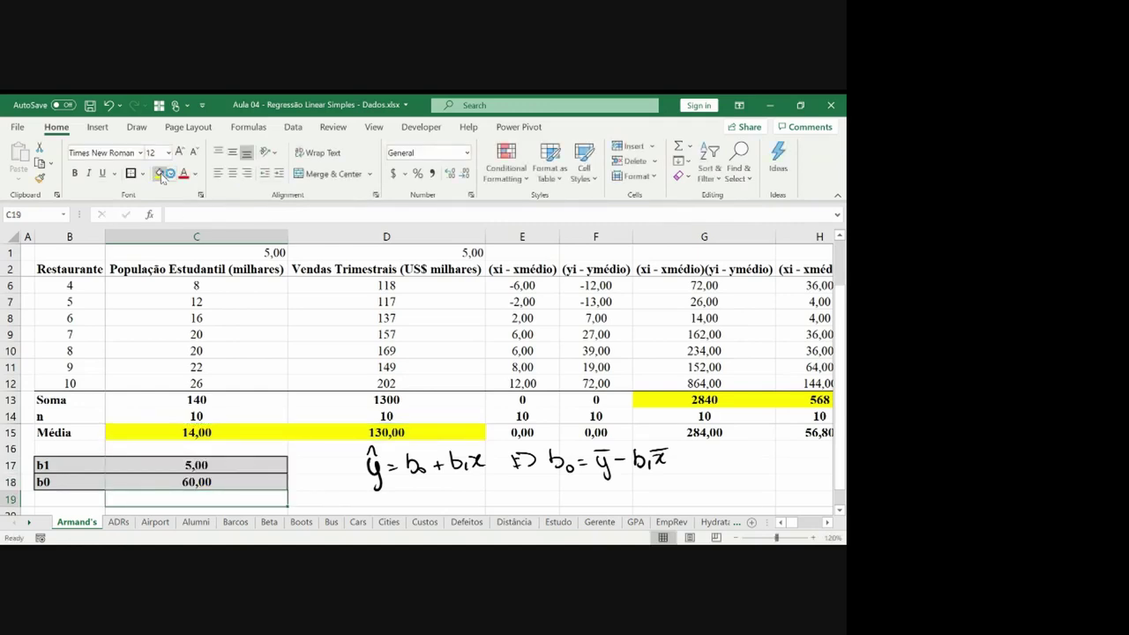
Handwrite the fitted equation ŷ = 60 + 5x below the b0 formula and draw a box around it.
key(Down)
key(Left)
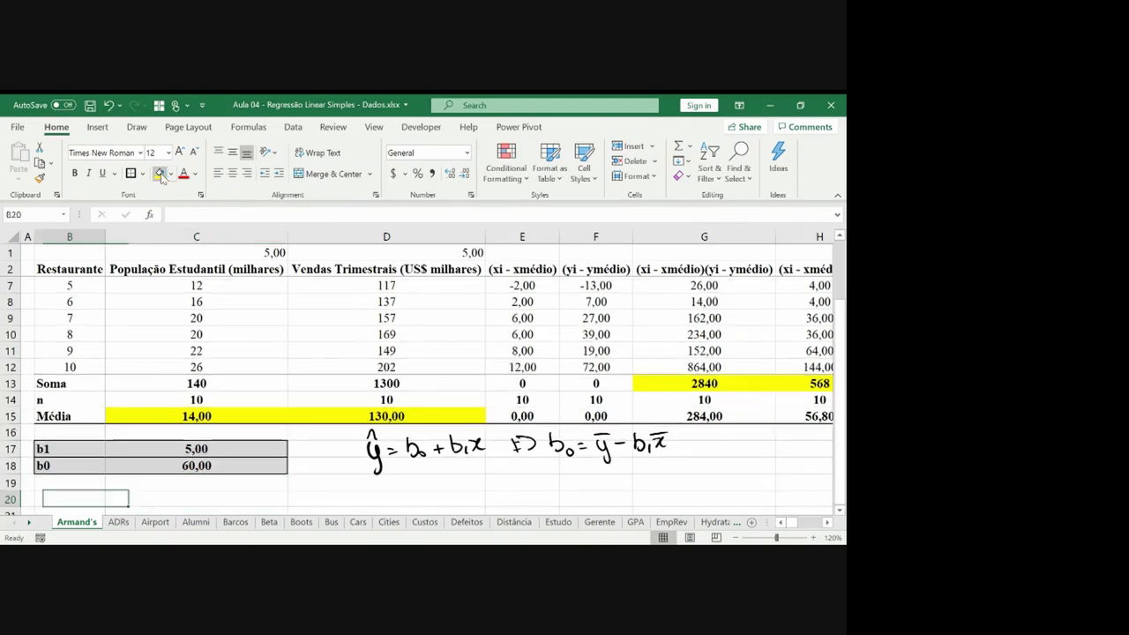
key(Right)
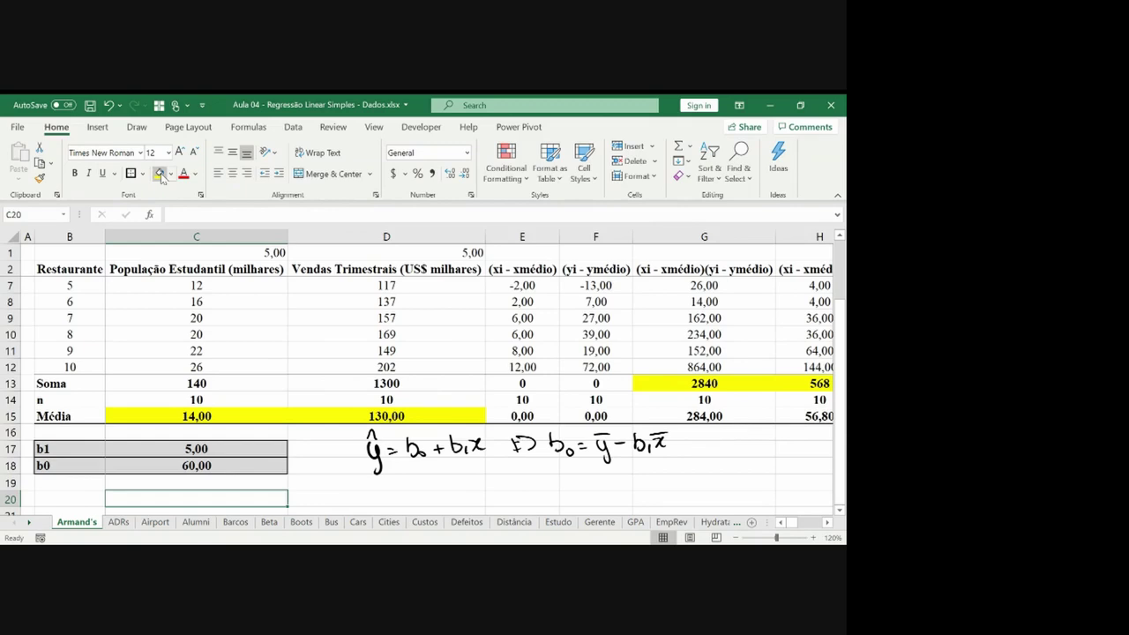
mouse_move(436, 481)
mouse_down()
mouse_move(443, 499)
mouse_move(445, 477)
mouse_move(457, 484)
mouse_up()
drag(450, 489, 465, 484)
drag(479, 477, 516, 478)
mouse_move(509, 470)
mouse_down()
mouse_move(509, 486)
mouse_move(531, 487)
mouse_up()
drag(531, 476, 518, 487)
drag(439, 500, 529, 497)
mouse_move(533, 469)
mouse_down()
mouse_move(535, 490)
mouse_move(464, 468)
mouse_move(428, 504)
mouse_move(508, 498)
mouse_up()
drag(431, 502, 543, 486)
drag(419, 473, 431, 467)
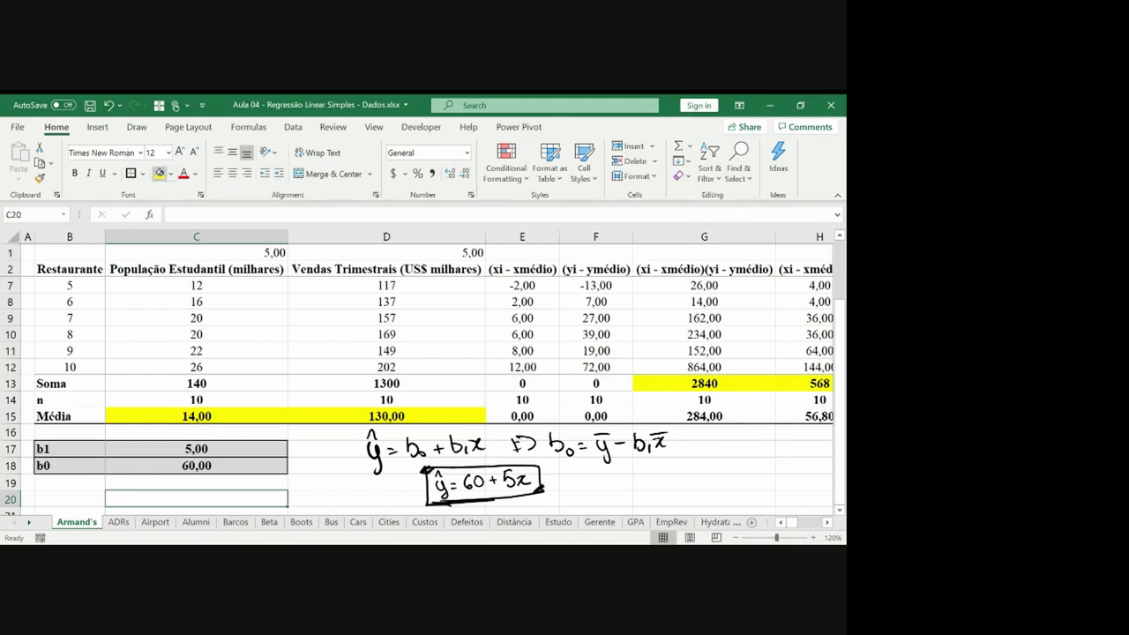
drag(533, 466, 538, 466)
click(211, 285)
Circle the trendline equation y = 5x + 60 on the scatter chart beside the data.
key(Right)
key(Right)
key(Right)
key(Right)
key(Right)
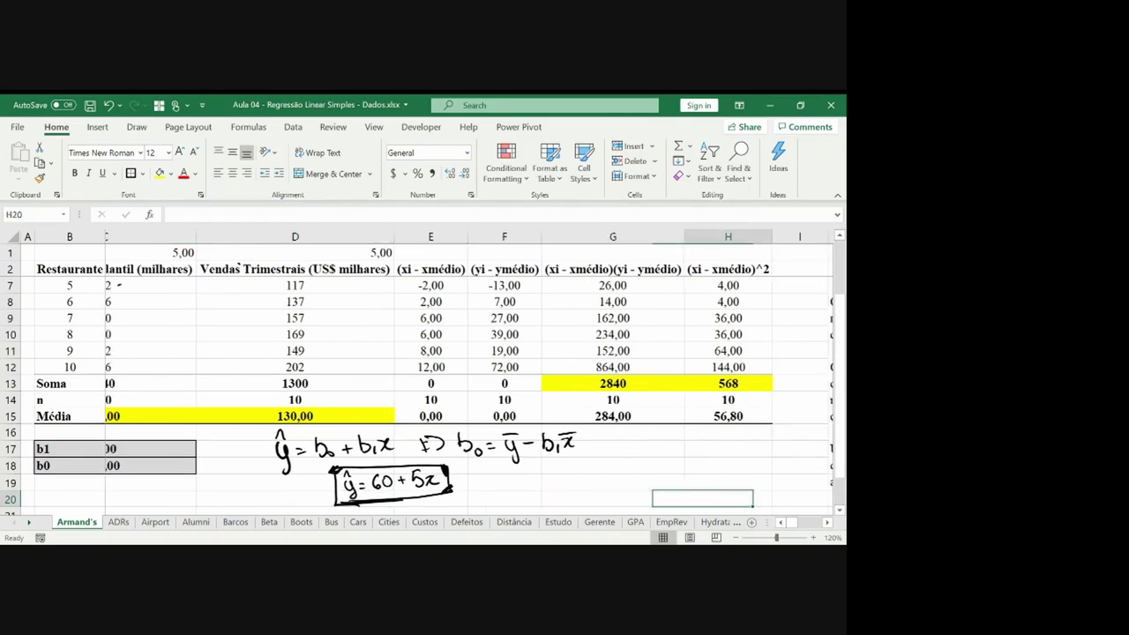
key(Right)
key(Right)
key(Right)
key(Right)
key(Right)
key(Right)
key(Right)
key(Right)
key(Right)
key(Right)
key(Right)
key(Up)
key(Up)
key(Up)
key(Up)
key(Up)
key(Up)
key(Up)
key(Up)
key(Up)
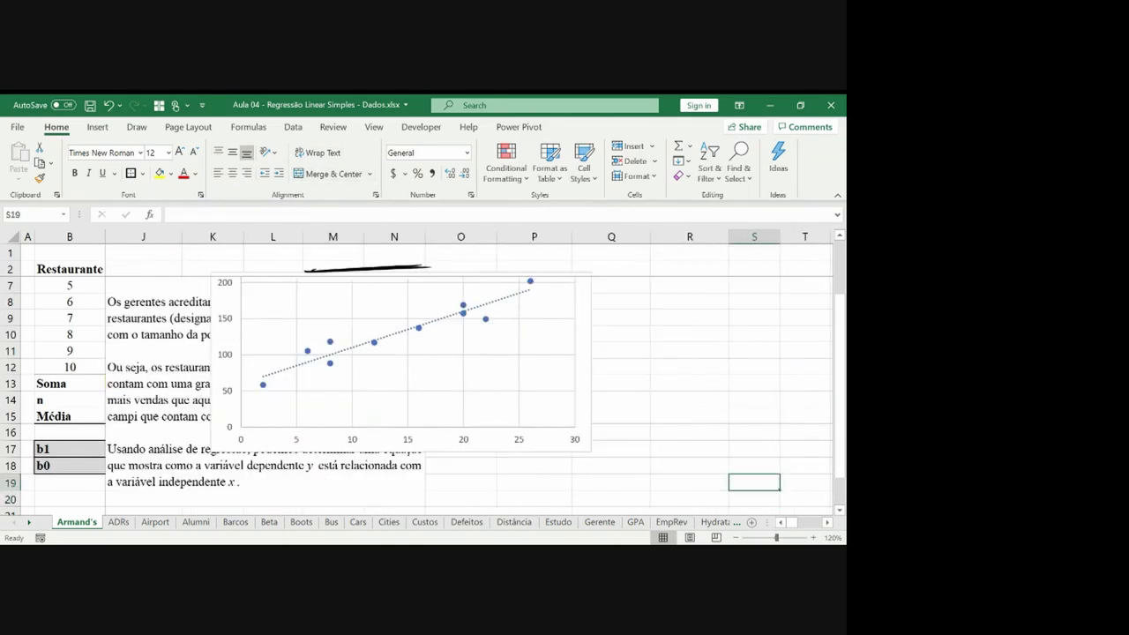
key(Up)
key(Up)
key(Up)
key(Up)
key(Up)
key(Up)
key(Up)
key(Up)
key(Up)
key(Up)
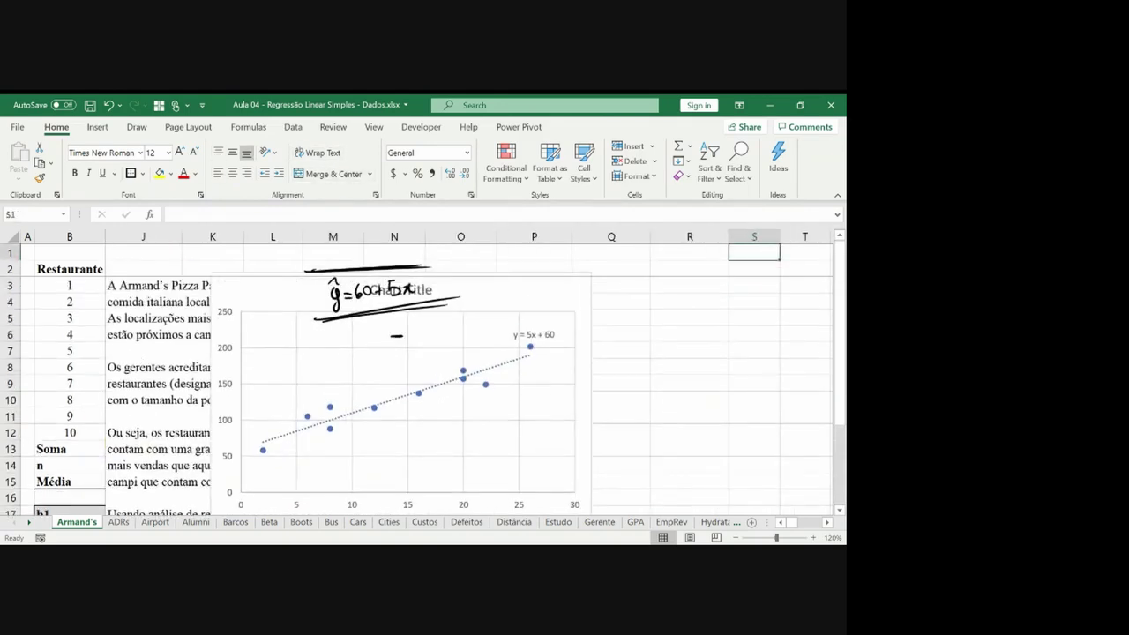
mouse_move(539, 315)
mouse_down()
mouse_move(501, 334)
mouse_move(542, 316)
mouse_up()
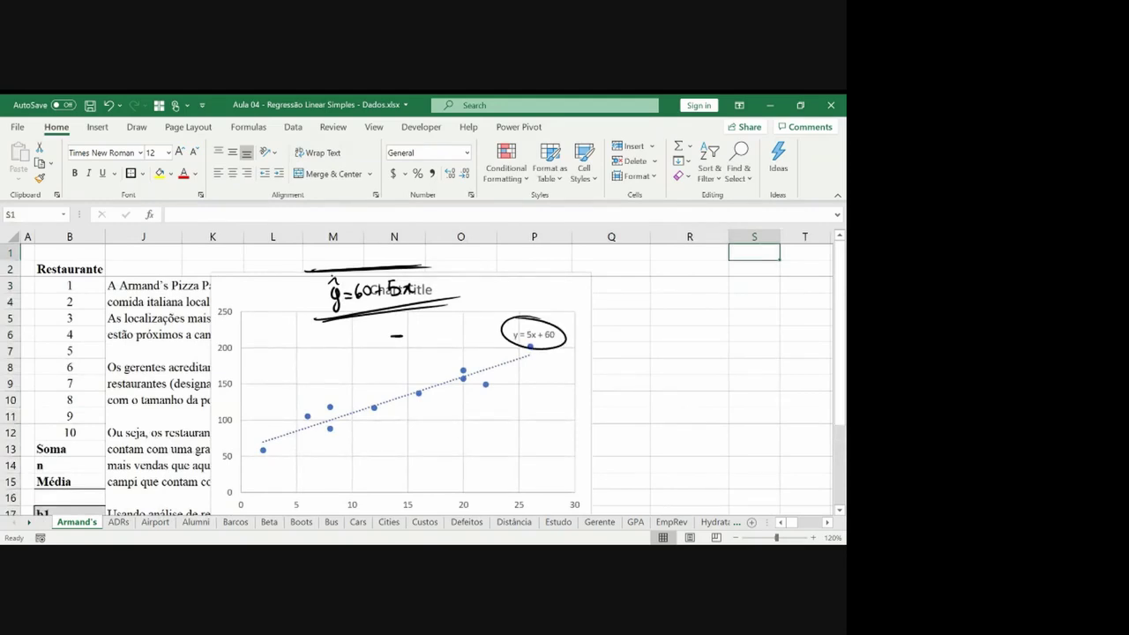
Return to the Armand's data table with the b1 and b0 rows and zoom the sheet out to 100%.
key(ctrl+Left)
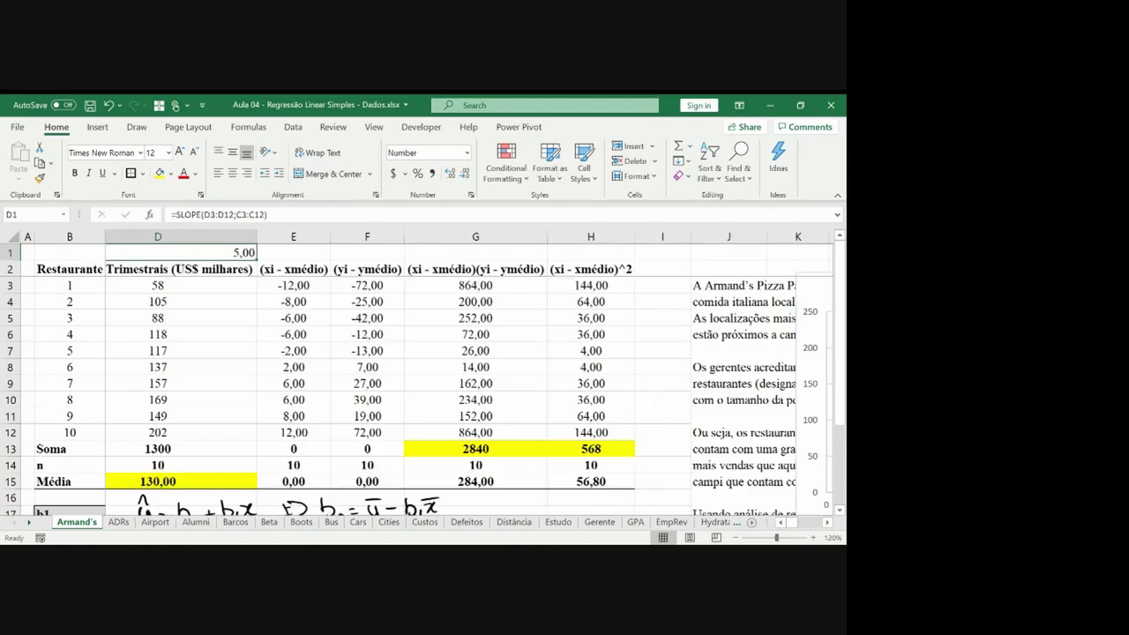
key(ctrl+Left)
key(ctrl+Left)
key(ctrl+Down)
key(ctrl+Down)
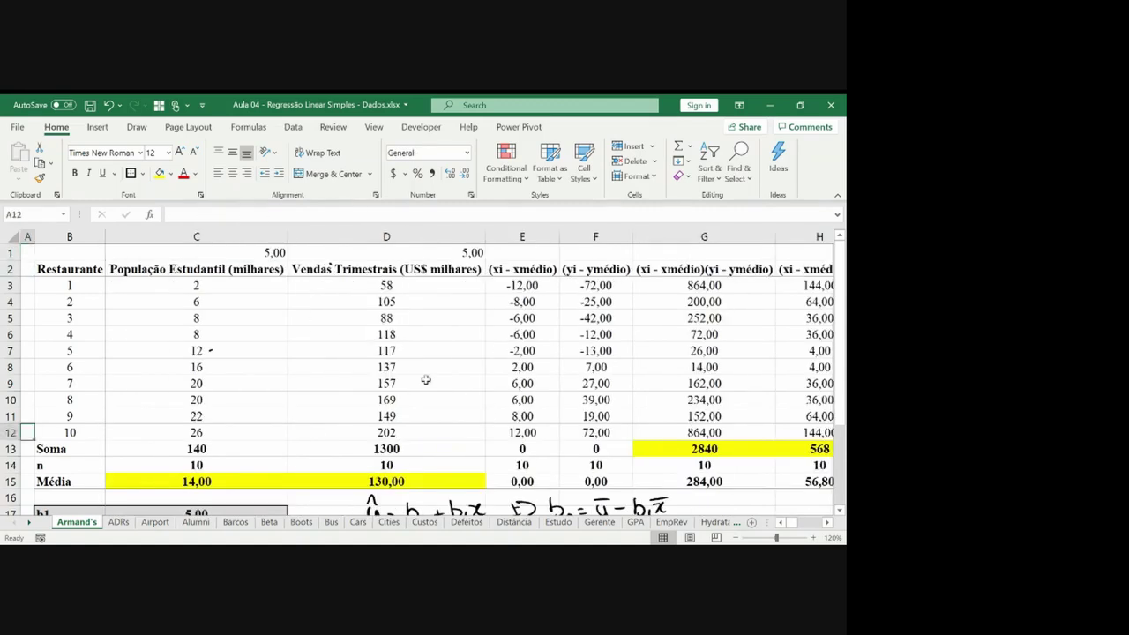
click(738, 538)
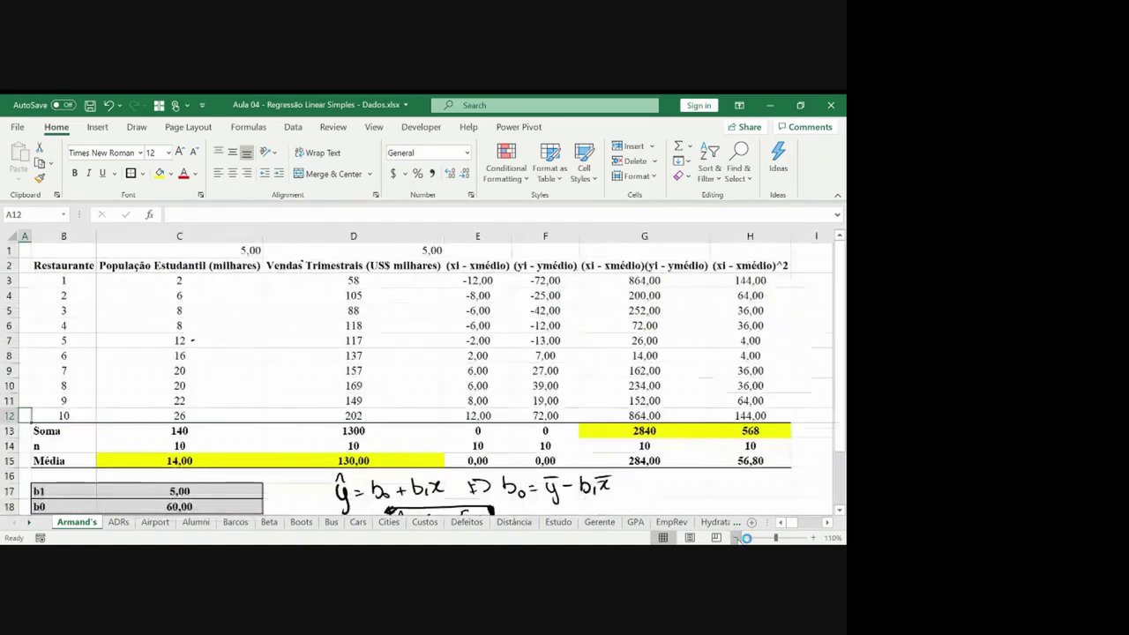
click(737, 538)
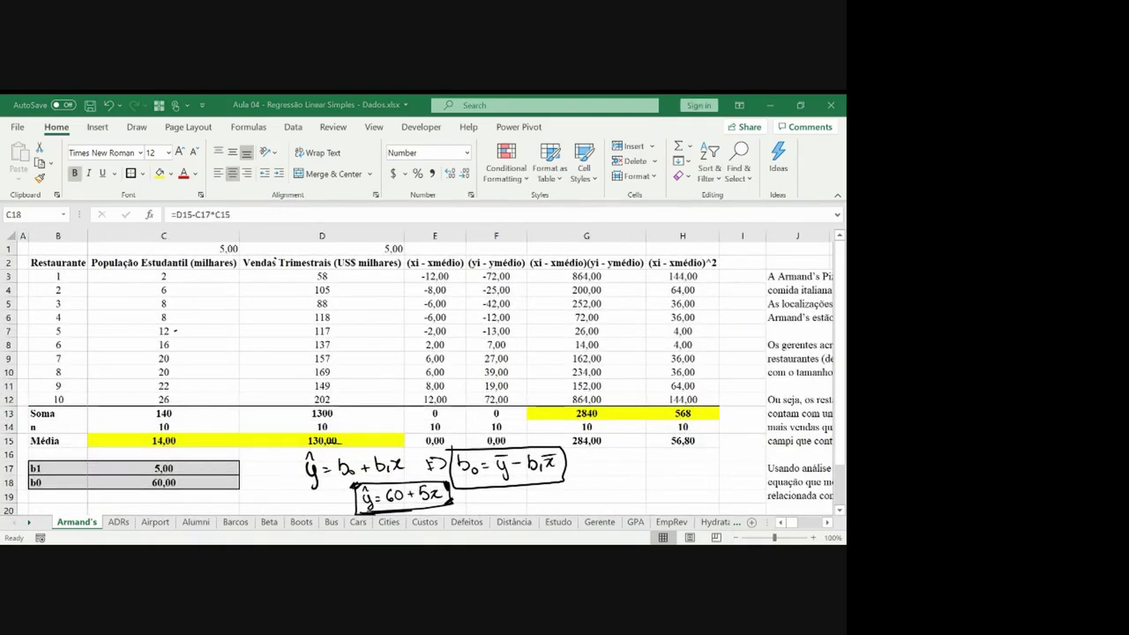
Switch to the slideshow, advance to slide 19, circle the 2.840 sum and tick the 2.840/568 fraction.
key(alt+Tab)
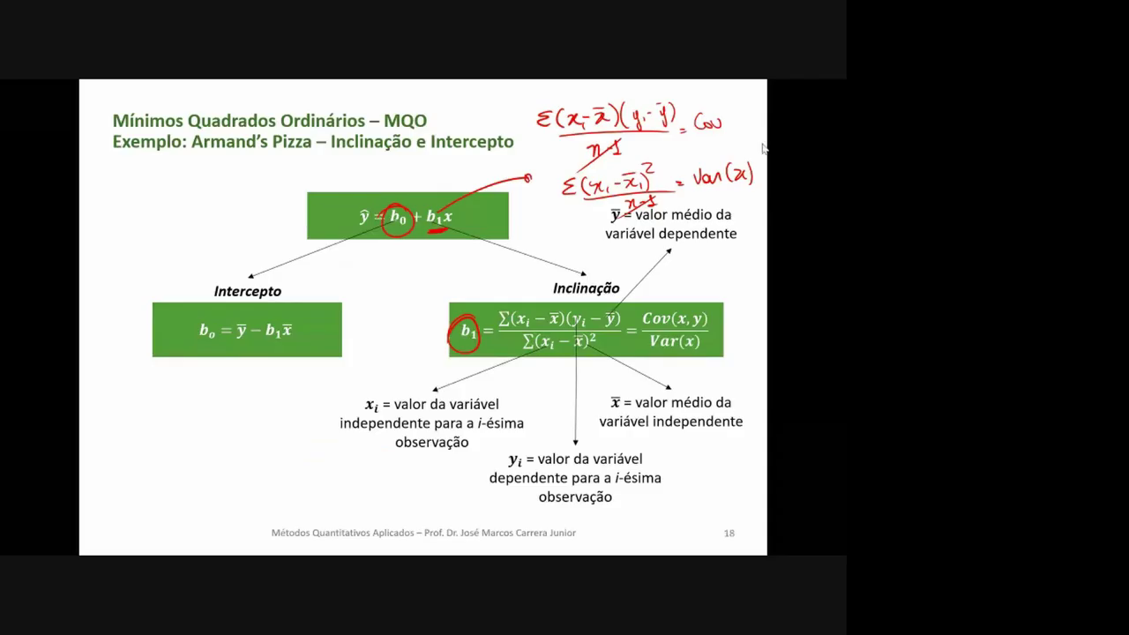
key(Right)
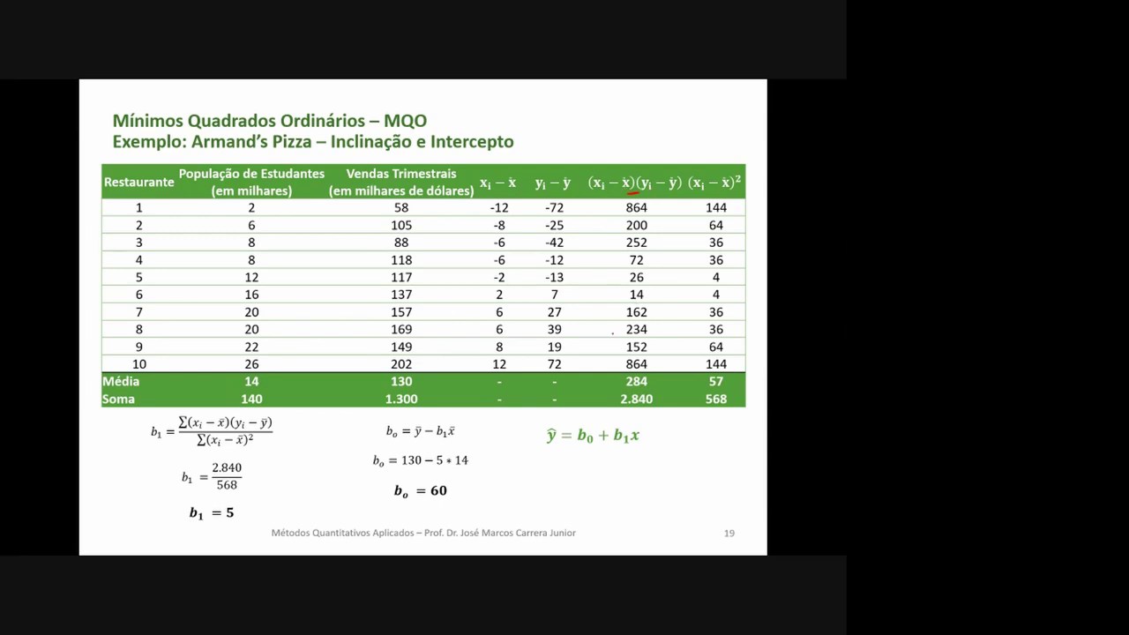
drag(649, 395, 655, 397)
drag(250, 467, 261, 459)
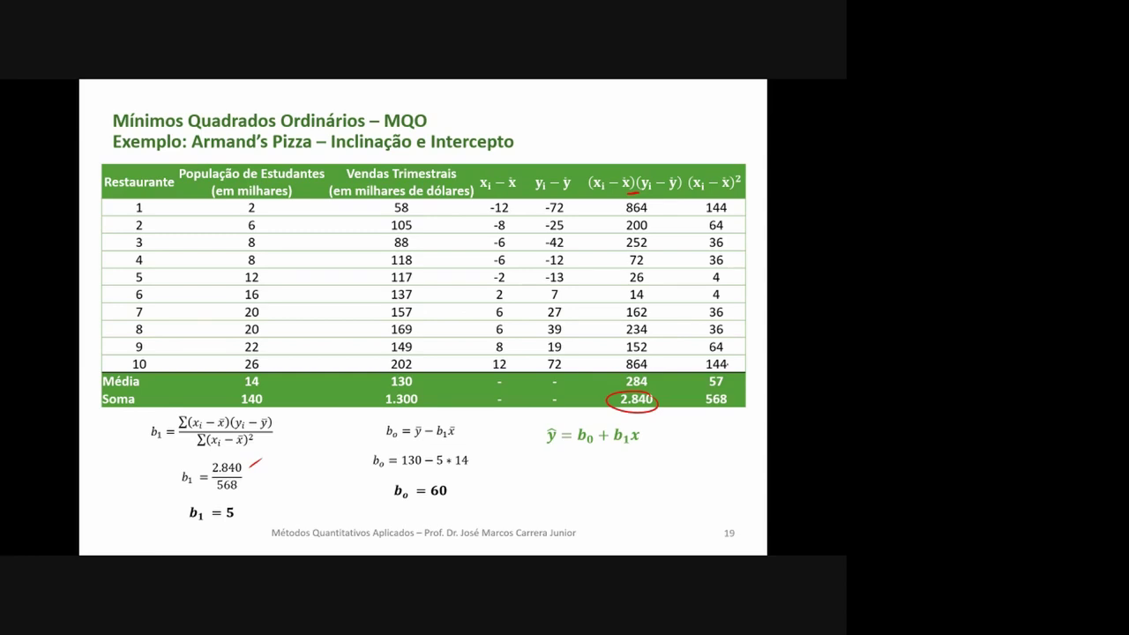
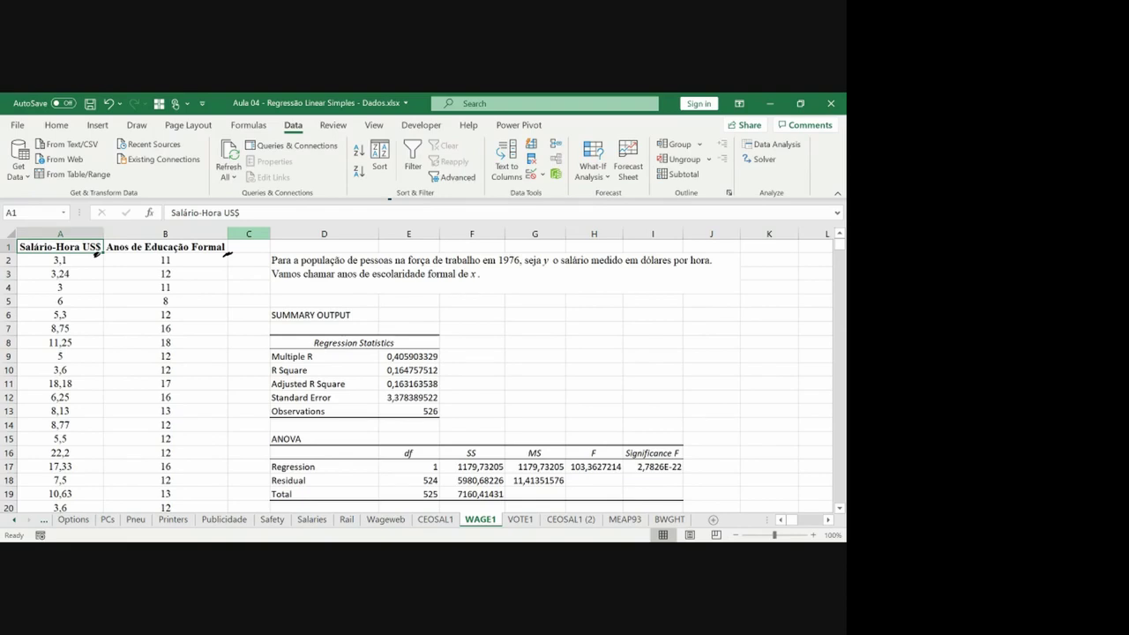
Circle the Coefficients and P-value columns of the Intercept and Anos de Educação Formal rows in the WAGE1 regression output.
key(Down)
key(Down)
key(Down)
key(Down)
key(Down)
key(Down)
key(Down)
key(Down)
key(Down)
key(Down)
key(Down)
key(Down)
key(Down)
key(Down)
key(Down)
key(Down)
key(Down)
key(Down)
key(Down)
key(Down)
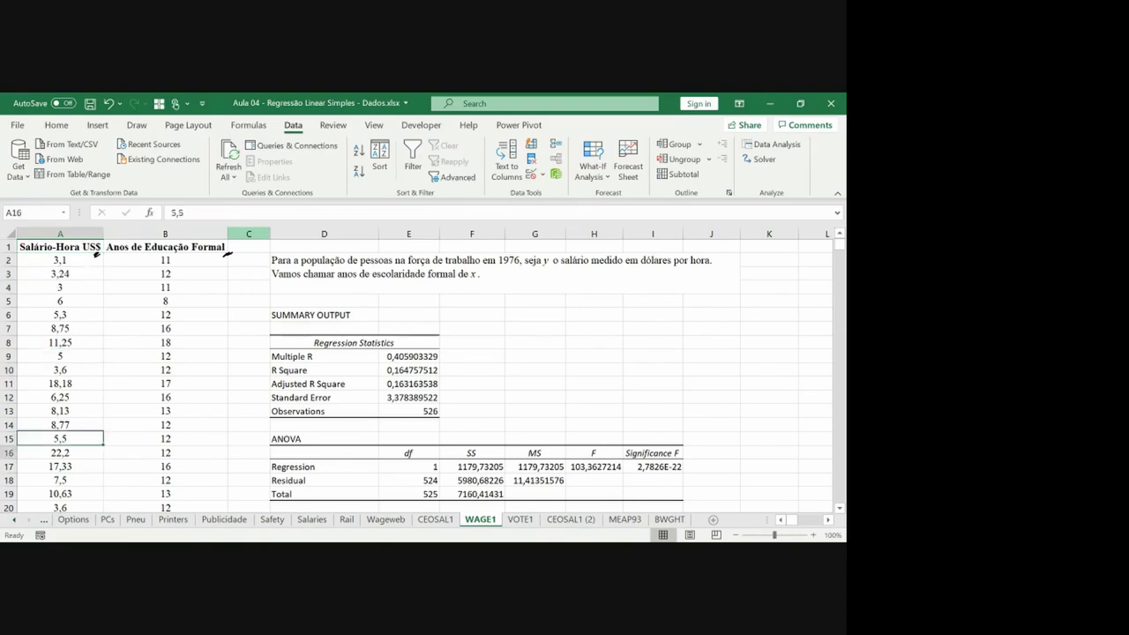
key(Down)
key(Down)
key(Down)
key(Down)
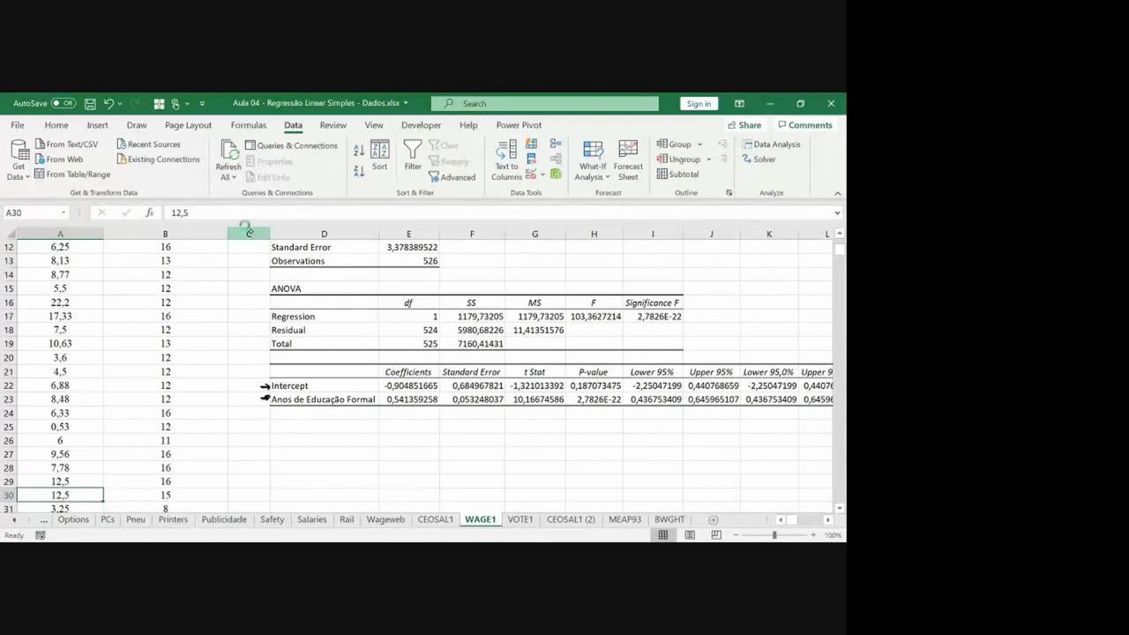
mouse_move(399, 361)
mouse_down()
mouse_move(430, 363)
mouse_move(410, 409)
mouse_move(434, 365)
mouse_up()
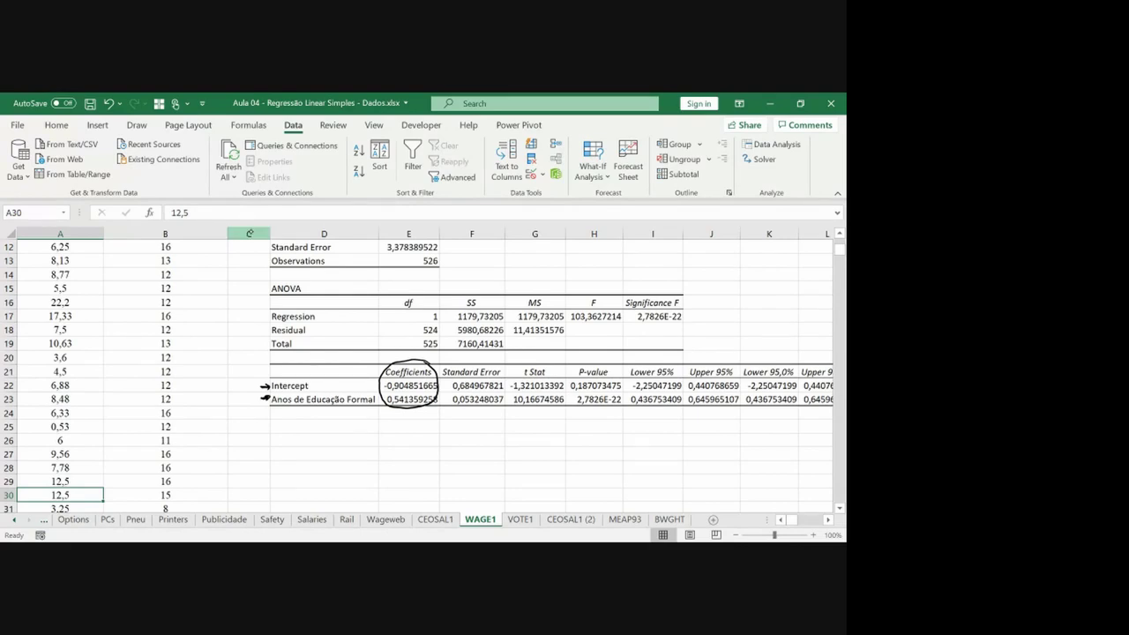
mouse_move(625, 363)
mouse_down()
mouse_move(575, 364)
mouse_move(566, 398)
mouse_move(593, 413)
mouse_move(627, 393)
mouse_move(619, 361)
mouse_up()
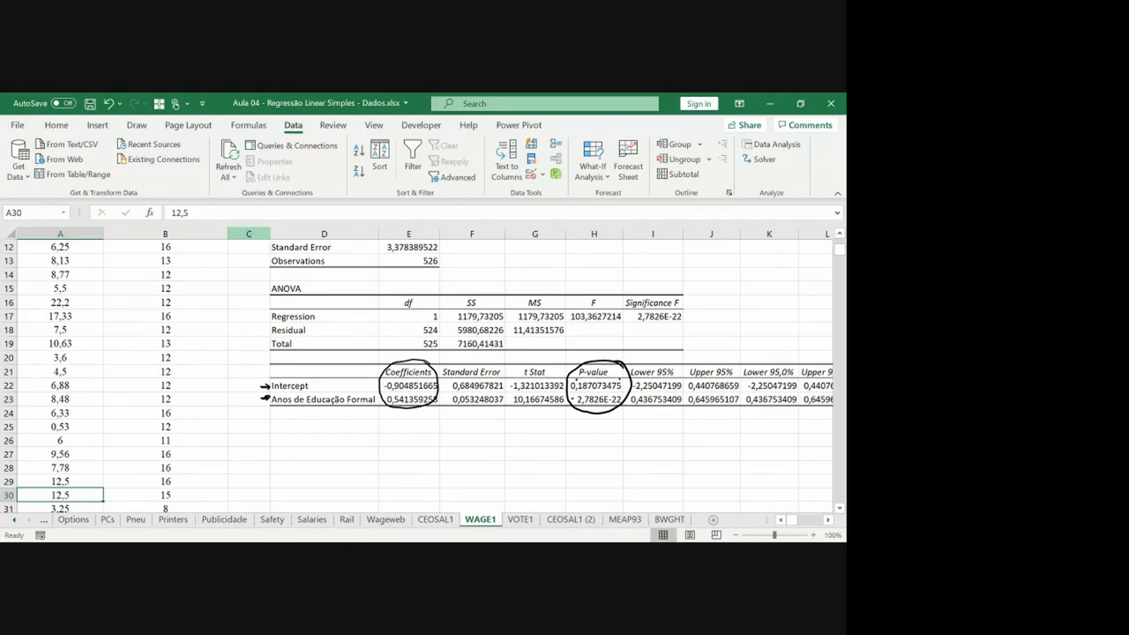
Format the two P-values in H22:H23 as percentages with three decimal places.
click(591, 398)
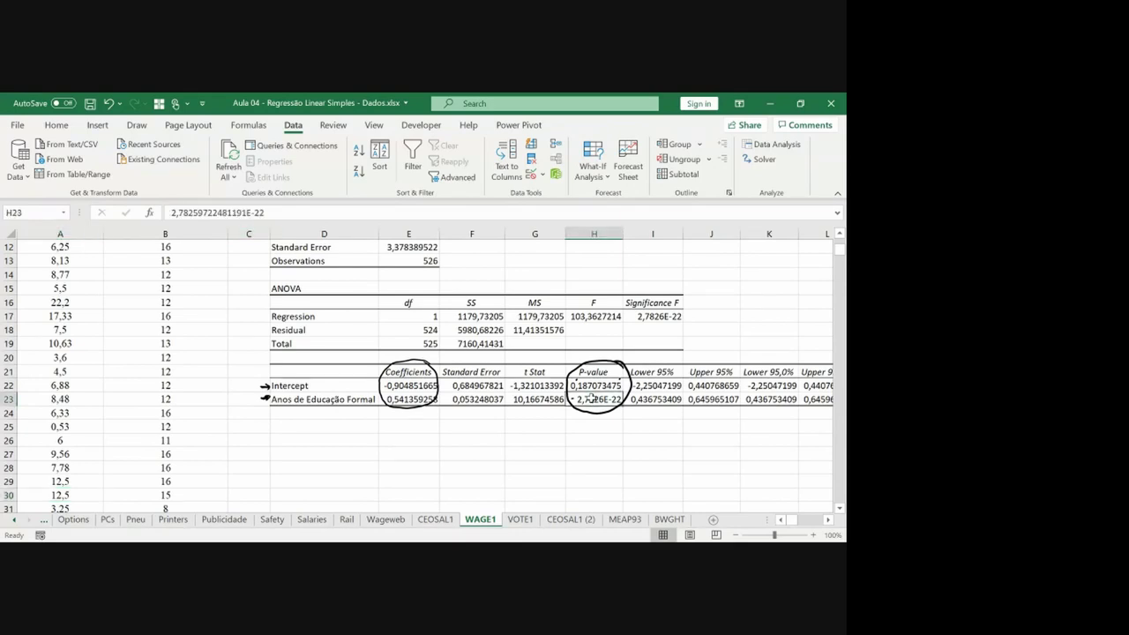
drag(591, 399, 590, 385)
click(56, 125)
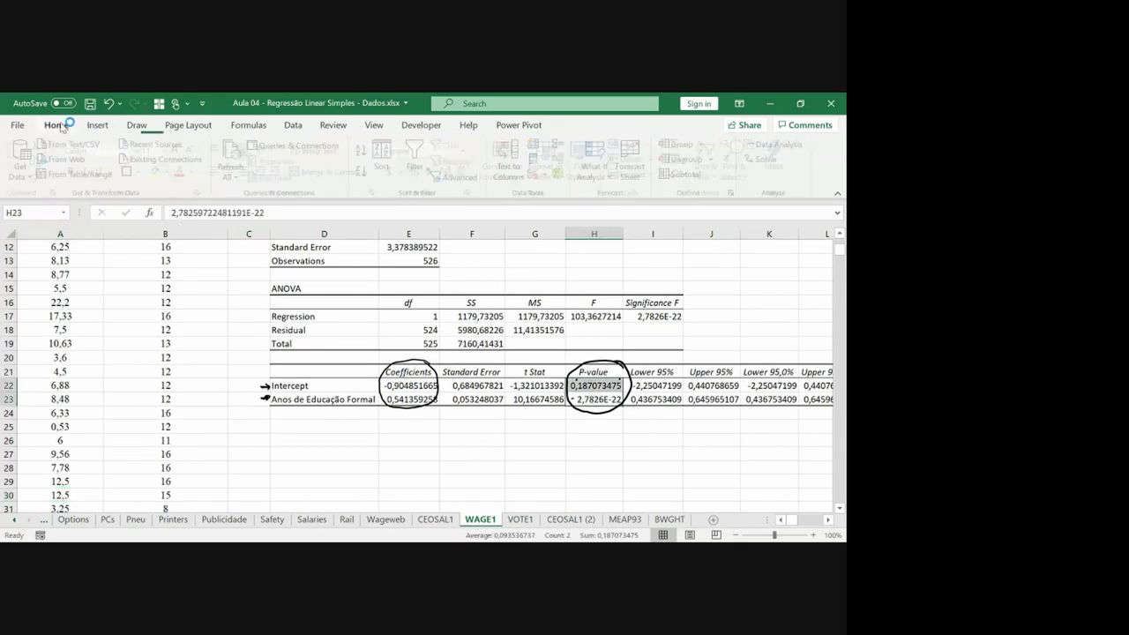
click(417, 171)
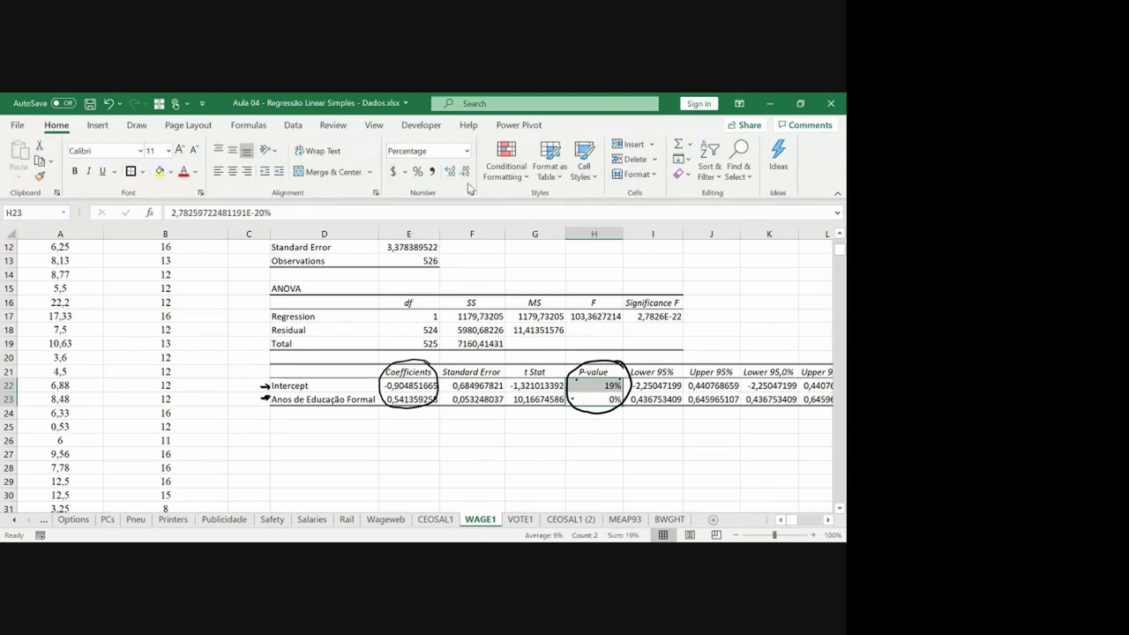
click(449, 171)
click(450, 171)
click(450, 171)
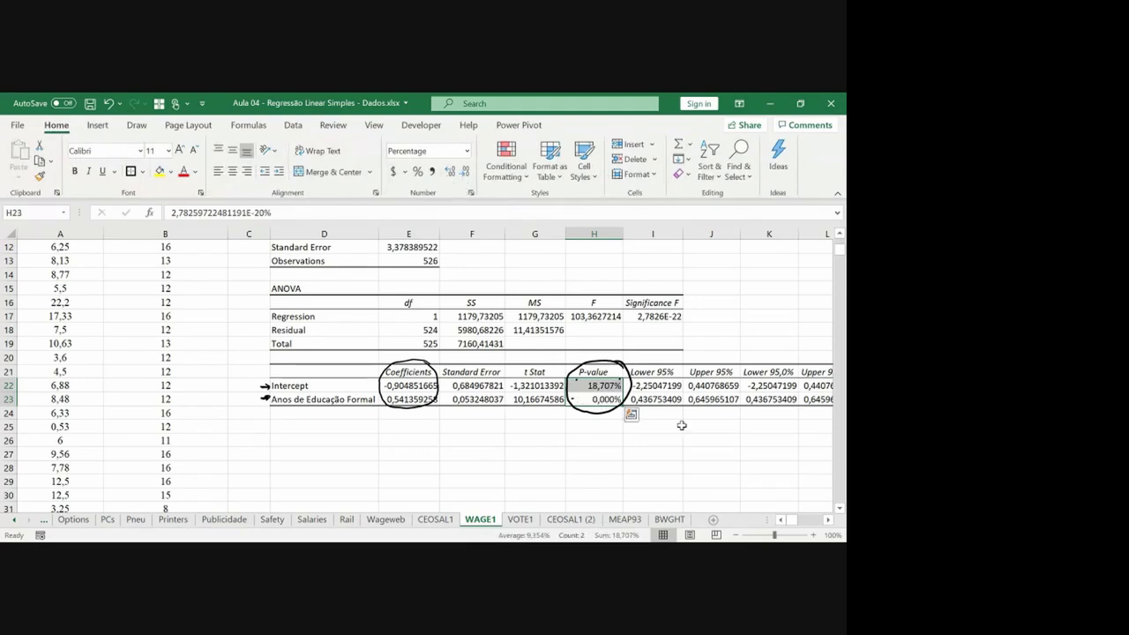
click(697, 424)
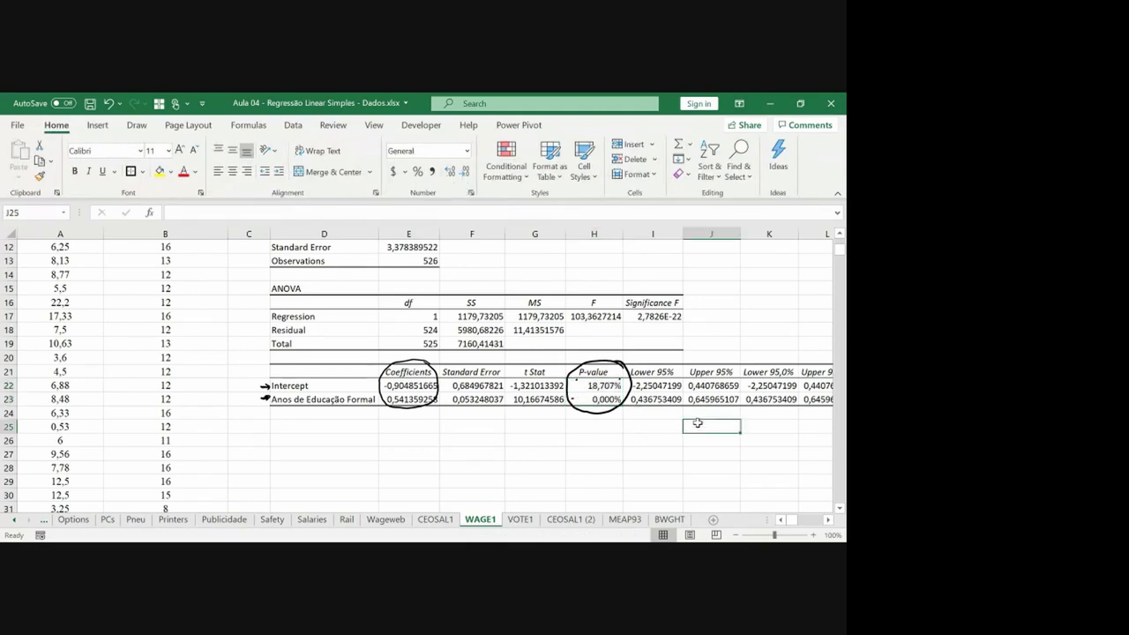
Draw a bracket above the first Lower 95% and Upper 95% columns and label it IC.
key(Right)
key(Right)
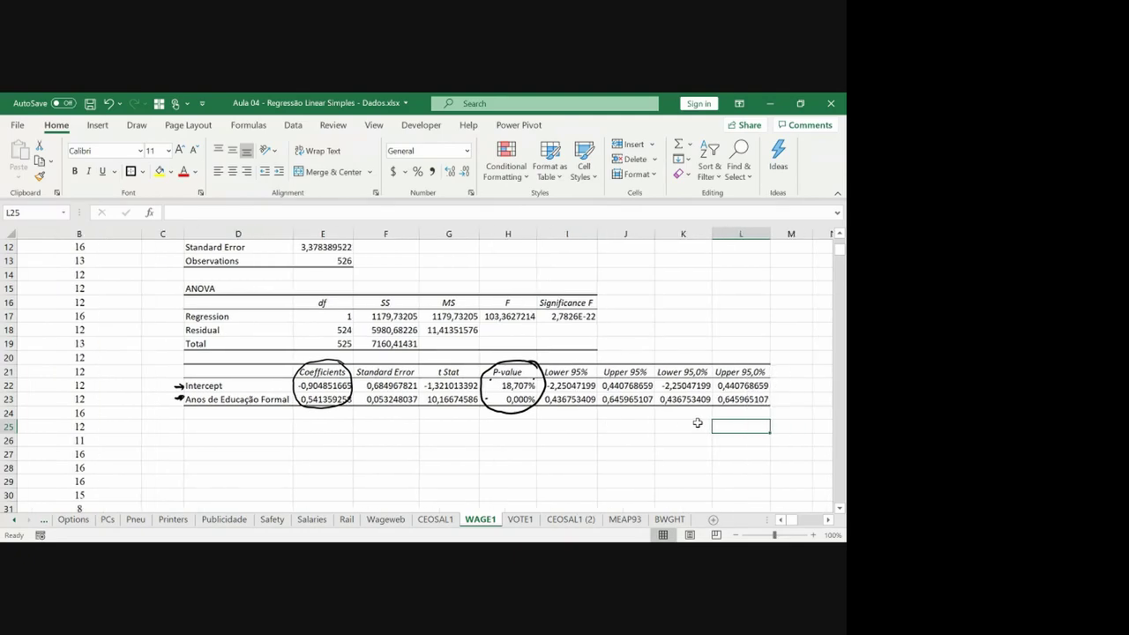
mouse_move(544, 358)
mouse_down()
mouse_move(633, 359)
mouse_move(584, 349)
mouse_up()
drag(577, 342, 587, 341)
drag(595, 341, 596, 348)
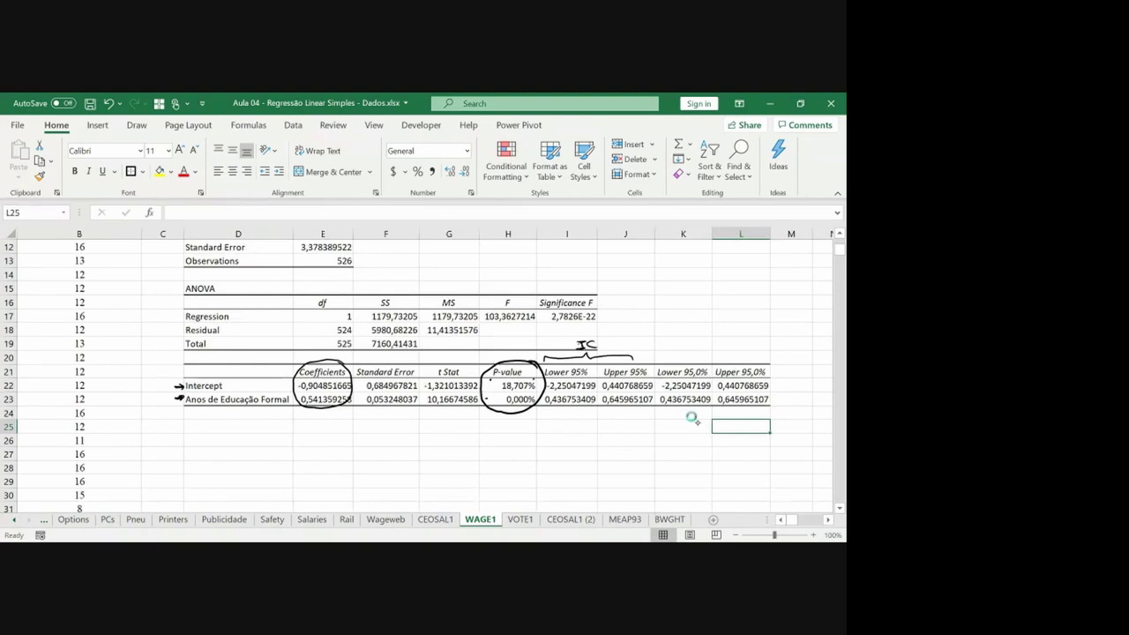
Replace the ink circle on the P-value column with an oval around the heading and a box around its two values.
click(512, 360)
mouse_move(501, 358)
mouse_down()
mouse_move(517, 361)
mouse_move(505, 360)
mouse_move(533, 398)
mouse_move(499, 377)
mouse_up()
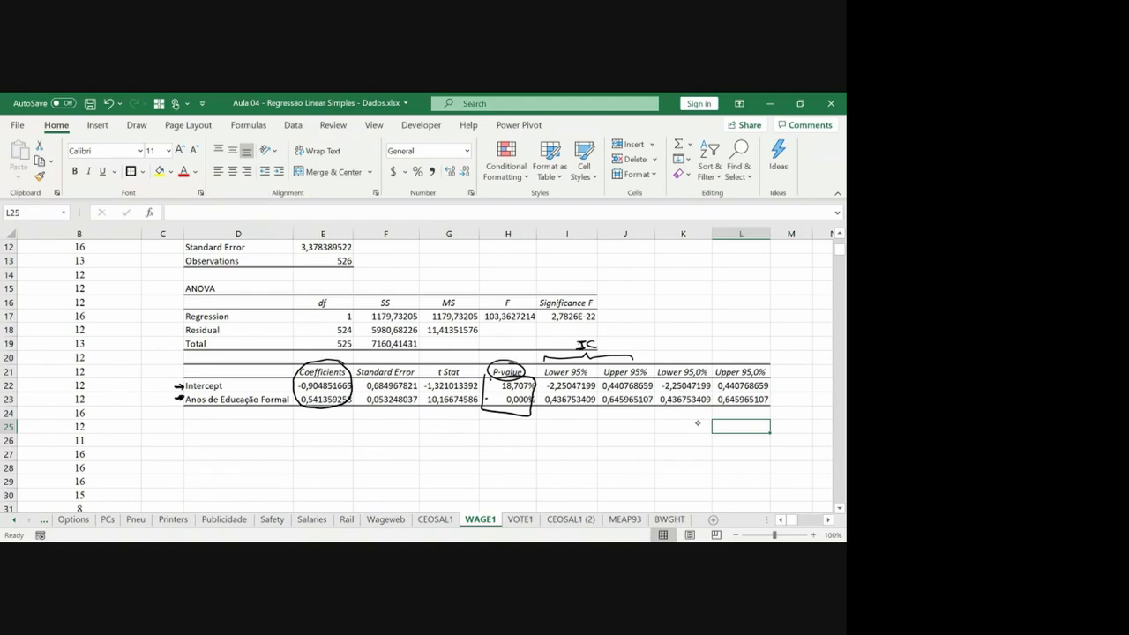
Mark a small ink zero between the Lower 95% and Upper 95% values of the Intercept row.
drag(597, 370, 596, 370)
key(ctrl+z)
drag(598, 376, 599, 377)
key(ctrl+y)
Handwrite the general equation ŷ = b0 + b1x in ink below the coefficients table.
mouse_move(221, 436)
mouse_down()
mouse_move(227, 455)
mouse_move(228, 431)
mouse_move(241, 437)
mouse_up()
drag(231, 441, 243, 441)
drag(255, 429, 267, 438)
drag(280, 433, 285, 438)
drag(292, 429, 299, 441)
drag(304, 431, 314, 442)
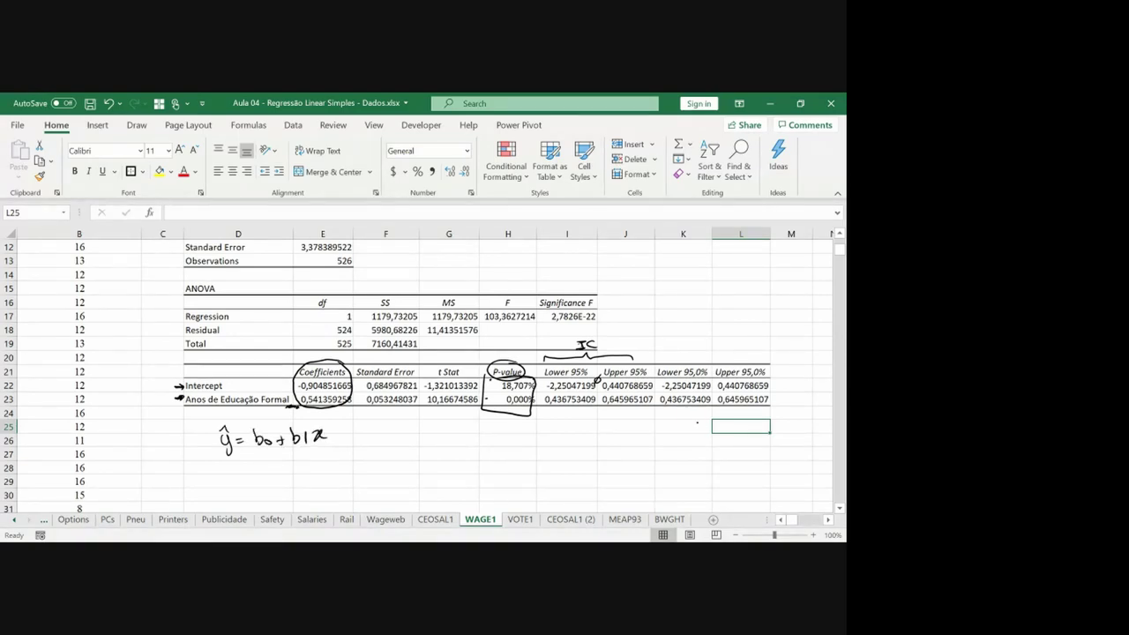
Handwrite the fitted equation Salário/hora = -0,90 + 0,54.Anos de Escolaridade beneath the general equation.
mouse_move(215, 468)
mouse_down()
mouse_move(203, 481)
mouse_move(233, 478)
mouse_up()
drag(228, 468, 249, 477)
drag(252, 472, 275, 471)
drag(280, 470, 307, 467)
drag(301, 472, 308, 471)
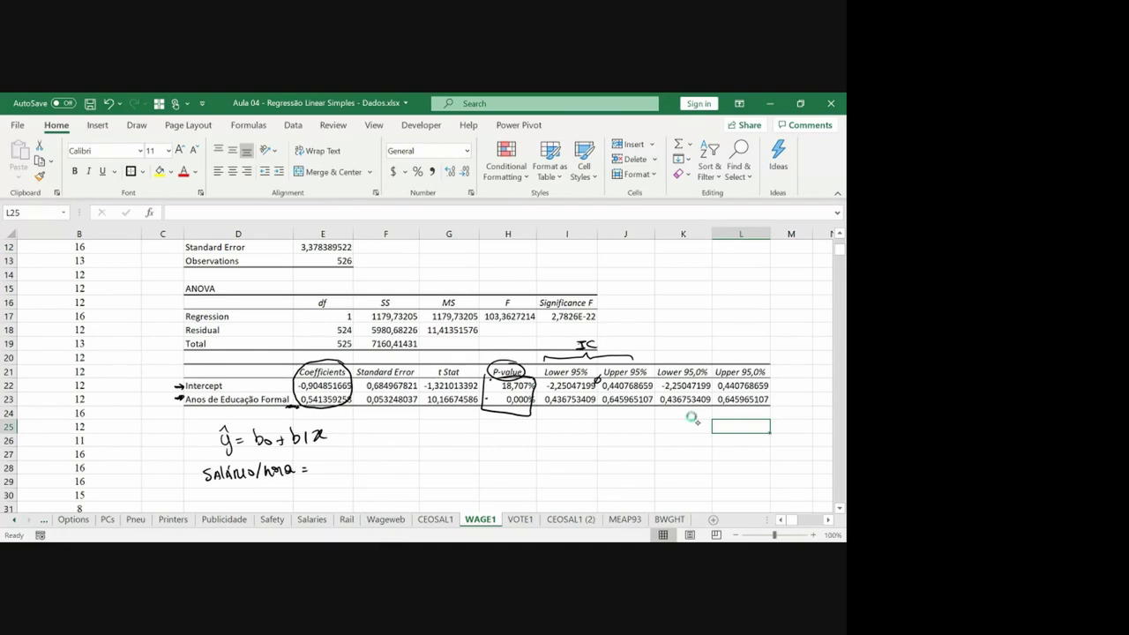
mouse_move(324, 462)
mouse_down()
mouse_move(327, 472)
mouse_move(324, 462)
mouse_up()
drag(334, 472, 348, 461)
mouse_move(355, 462)
mouse_down()
mouse_move(393, 472)
mouse_move(560, 459)
mouse_up()
click(399, 470)
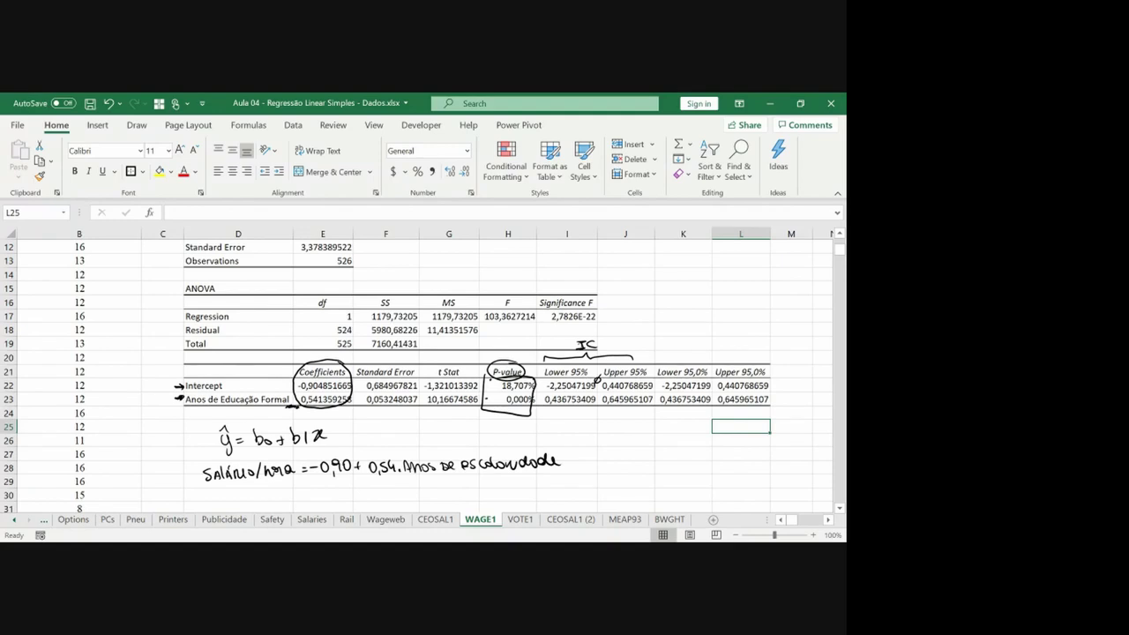
Draw a bracket under the -0,90 term of the fitted equation and put a question mark below it.
click(425, 480)
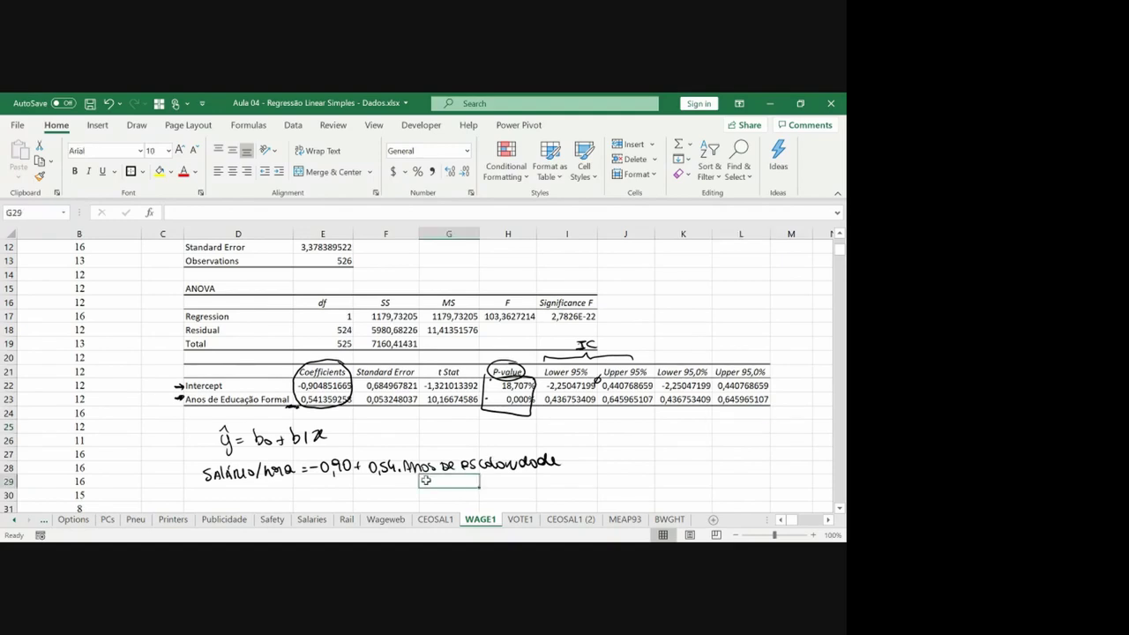
key(Down)
key(Down)
key(Down)
key(Down)
key(Down)
key(Down)
key(Down)
key(Down)
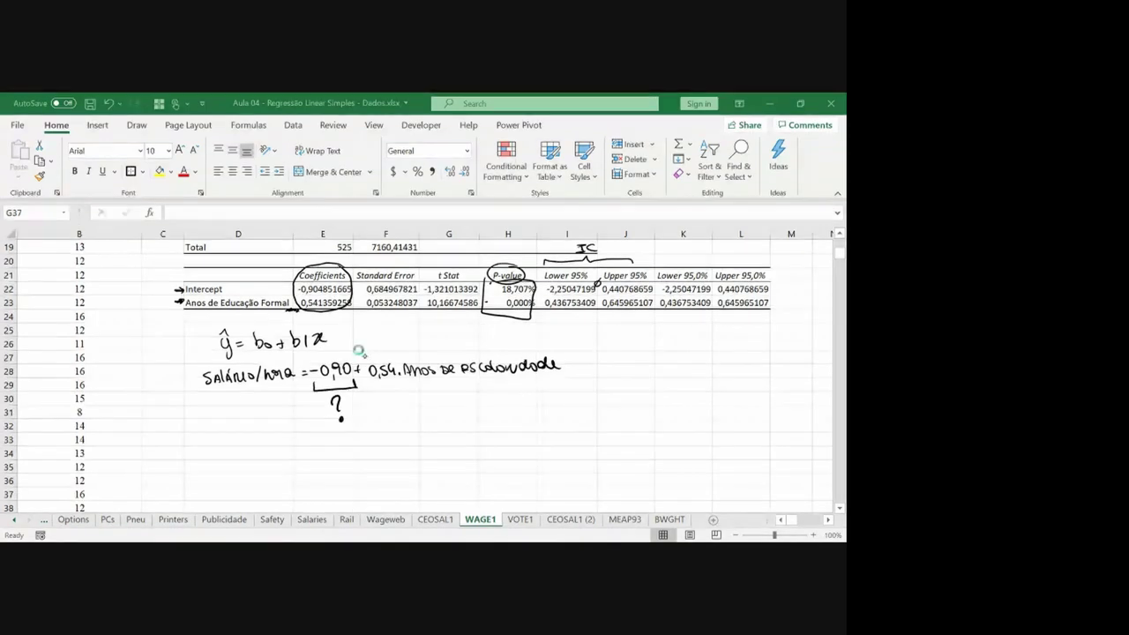
drag(322, 357, 336, 354)
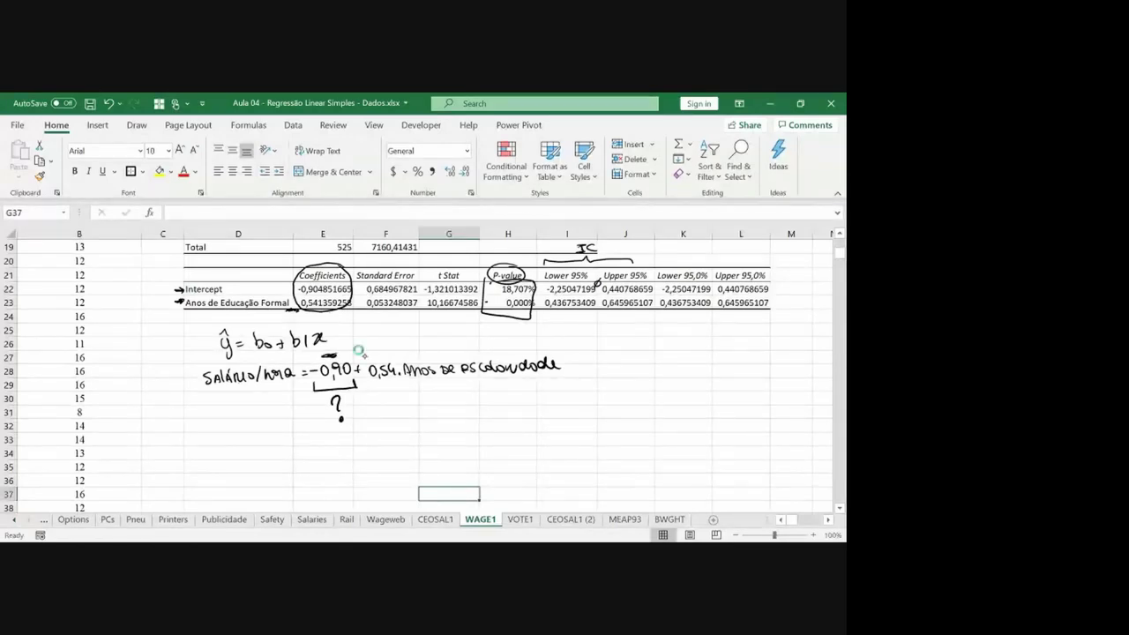
key(ctrl+z)
drag(330, 350, 332, 350)
drag(337, 345, 326, 362)
key(ctrl+z)
Sketch a horizontal interval with two vertical end bars and a small mark under each end, below the fitted equation.
drag(478, 405, 477, 432)
mouse_move(478, 424)
mouse_down()
mouse_move(524, 408)
mouse_move(522, 428)
mouse_up()
click(475, 437)
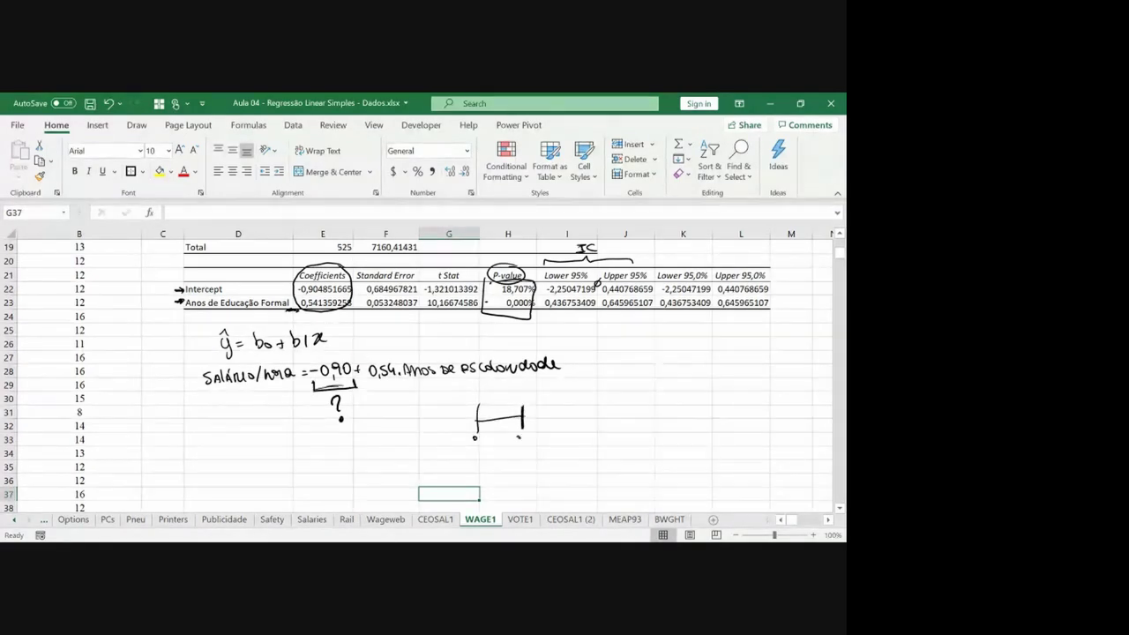
Examine the Salário-Hora US$ and Anos de Educação Formal columns from the last record back to their headings.
click(230, 448)
key(Home)
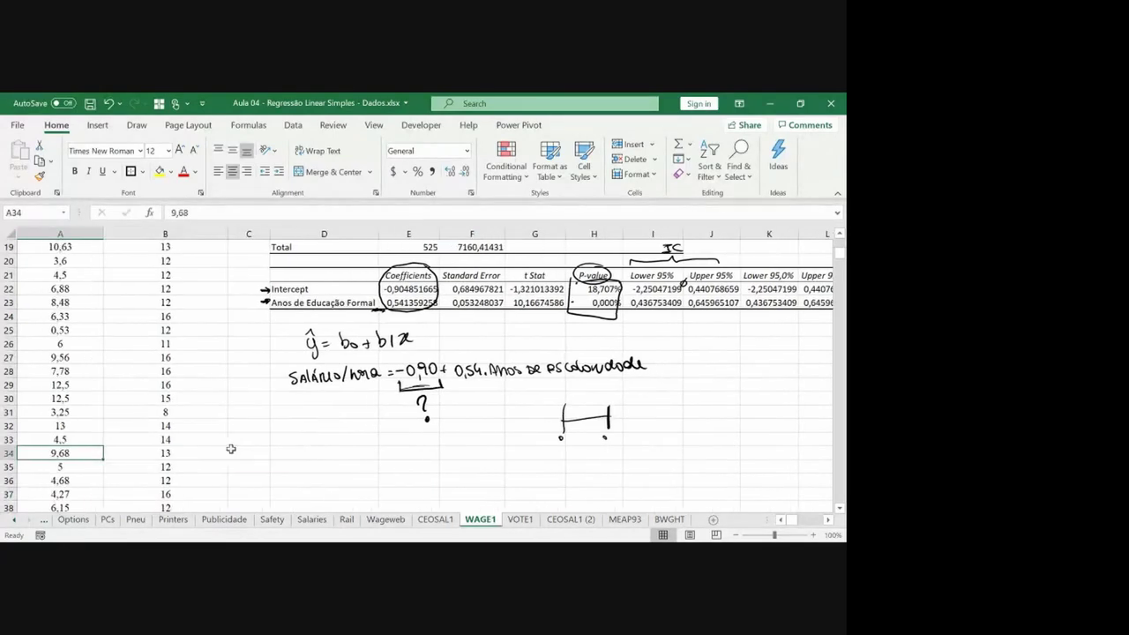
key(ctrl+Down)
key(Down)
key(Up)
key(ctrl+Up)
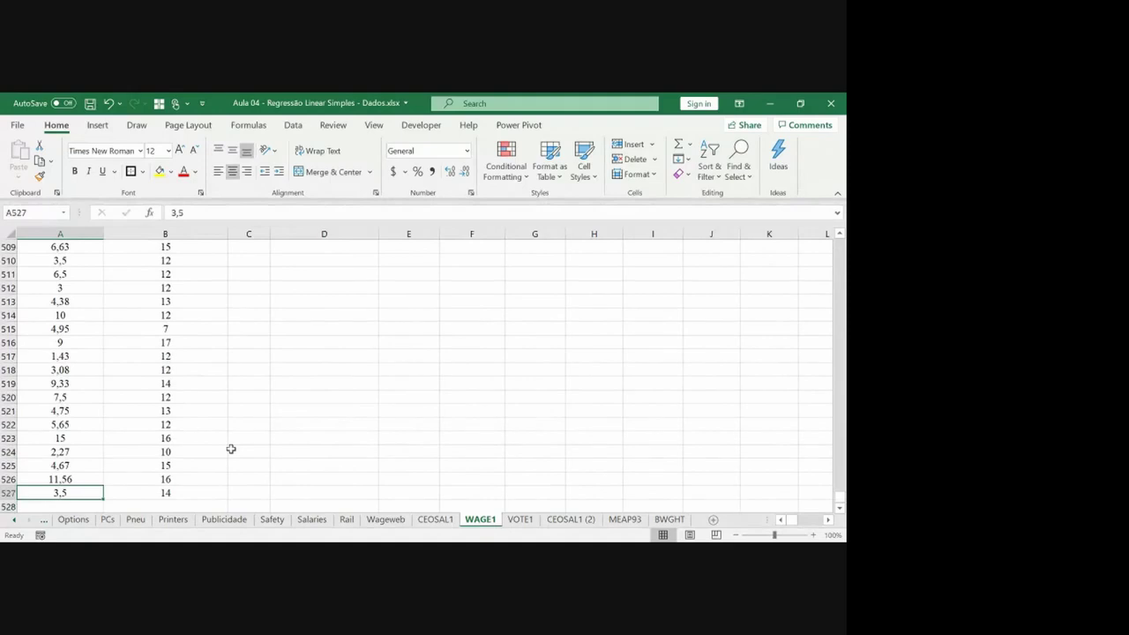
key(Right)
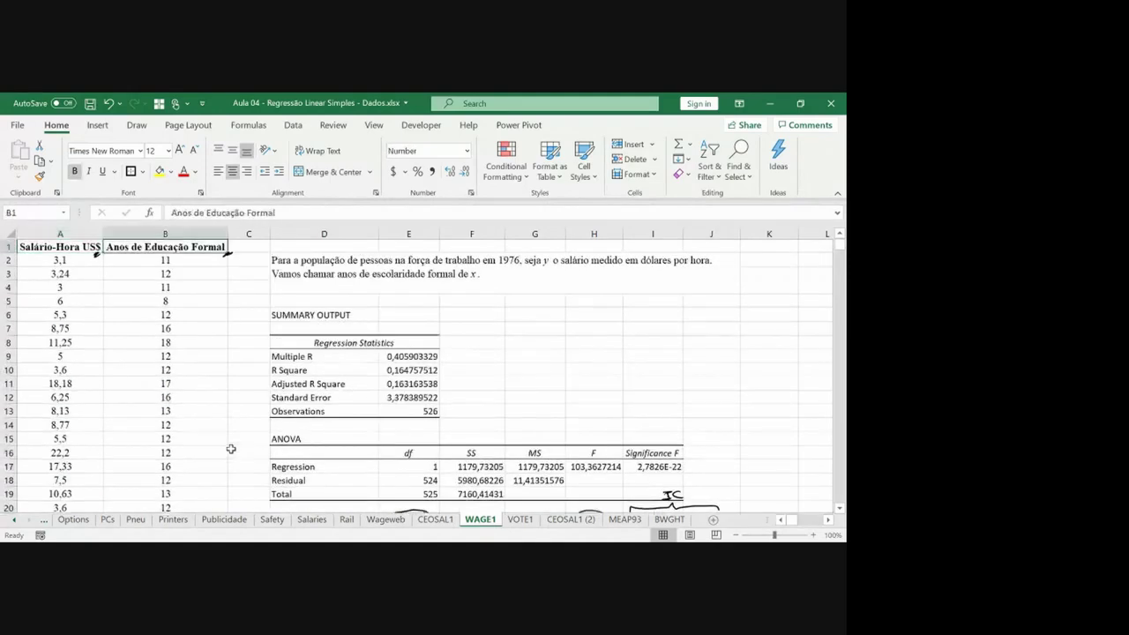
click(179, 233)
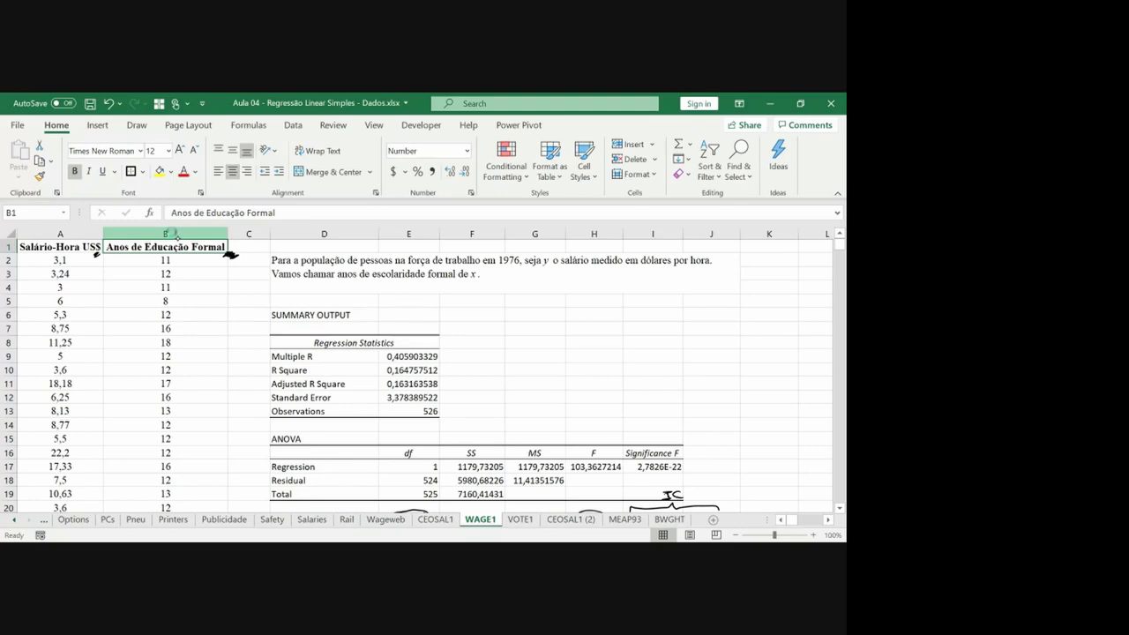
click(177, 238)
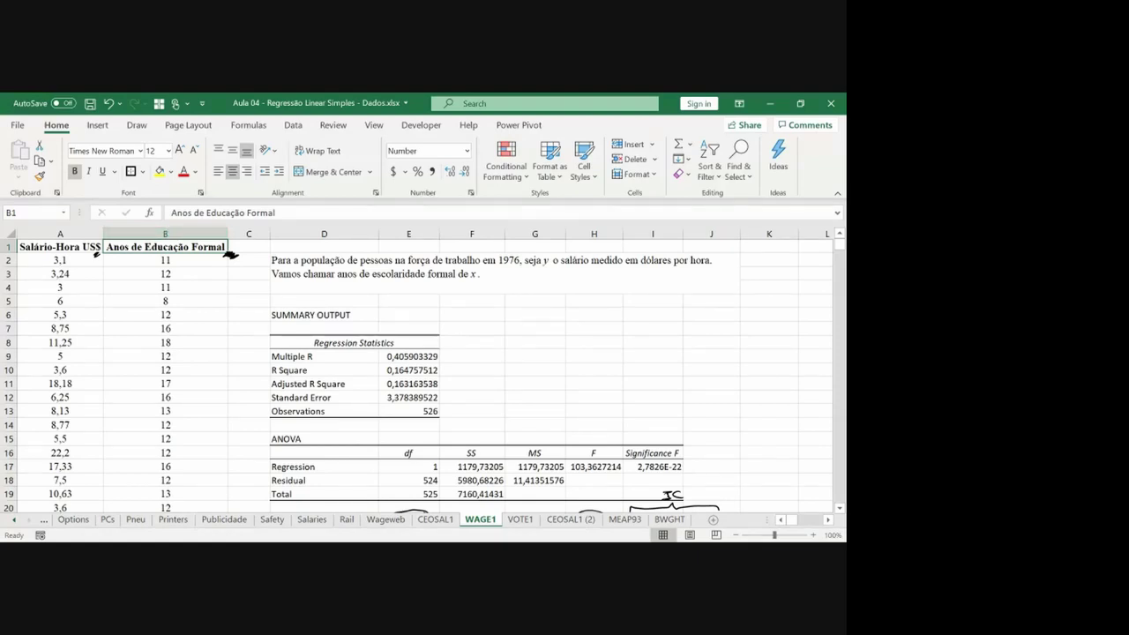
Draw a second, larger ink circle around the Intercept and Anos de Educação Formal coefficients.
key(Down)
key(Down)
key(Down)
key(Down)
key(Down)
key(Down)
key(Down)
key(Down)
key(Down)
key(Down)
key(Down)
key(Down)
key(Down)
key(Down)
key(Down)
key(Down)
key(Down)
key(Down)
key(Down)
key(Down)
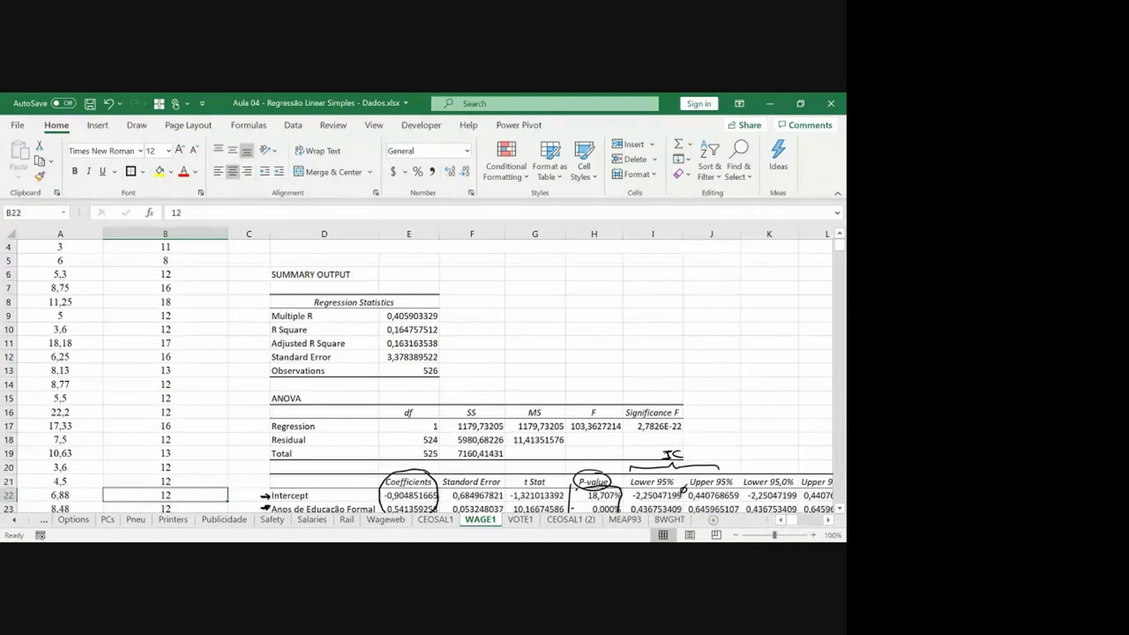
key(Down)
key(Down)
key(Down)
key(Down)
key(Down)
key(Down)
key(Down)
key(Down)
key(Down)
key(Down)
key(Down)
key(Down)
key(Down)
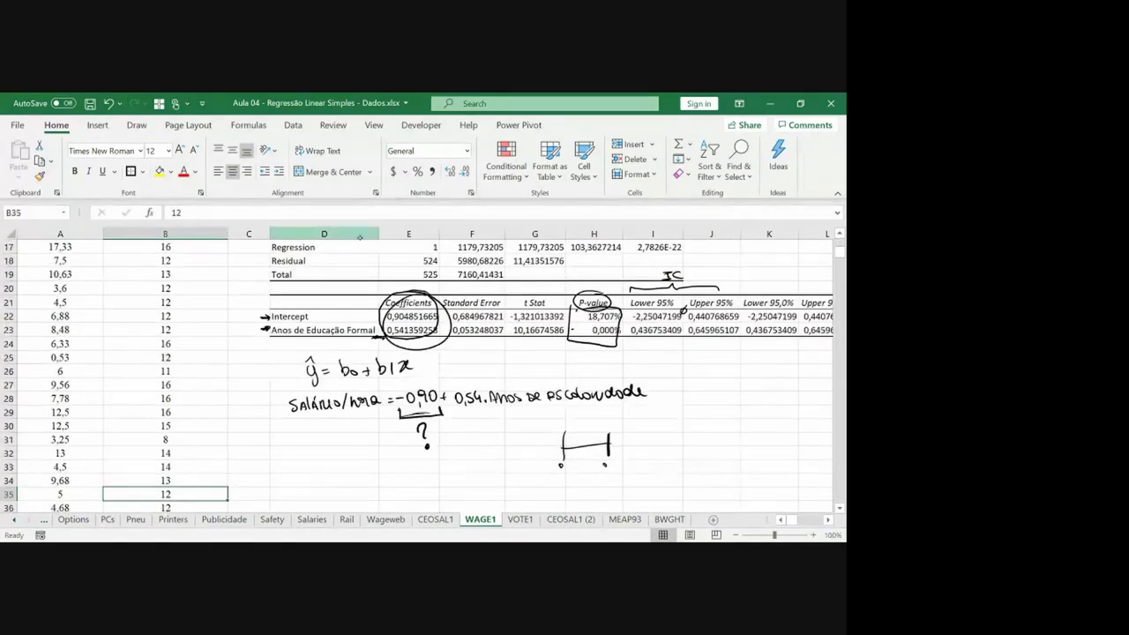
Mark the R Square row of the Regression Statistics with a short ink arrow beside its label.
key(Up)
key(Up)
key(Up)
key(Up)
key(Up)
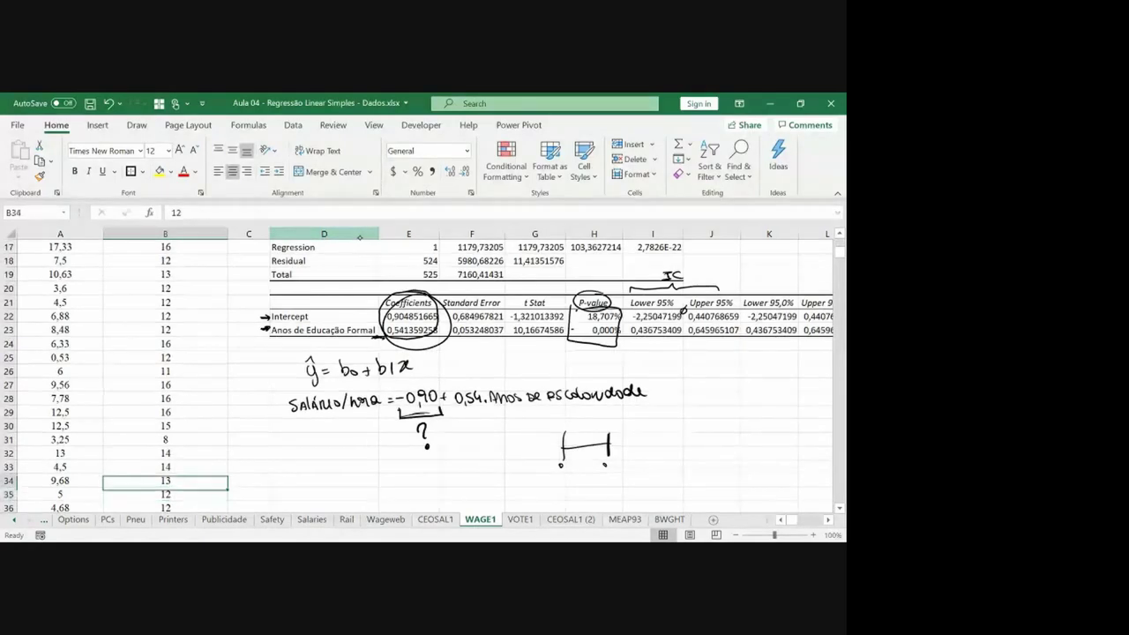
key(Up)
key(Up)
key(Up)
key(Up)
key(Up)
key(Up)
key(Up)
key(Up)
key(Up)
key(Up)
key(Up)
key(Up)
key(Up)
key(Up)
key(Up)
key(Up)
key(Up)
key(Up)
key(Up)
key(Up)
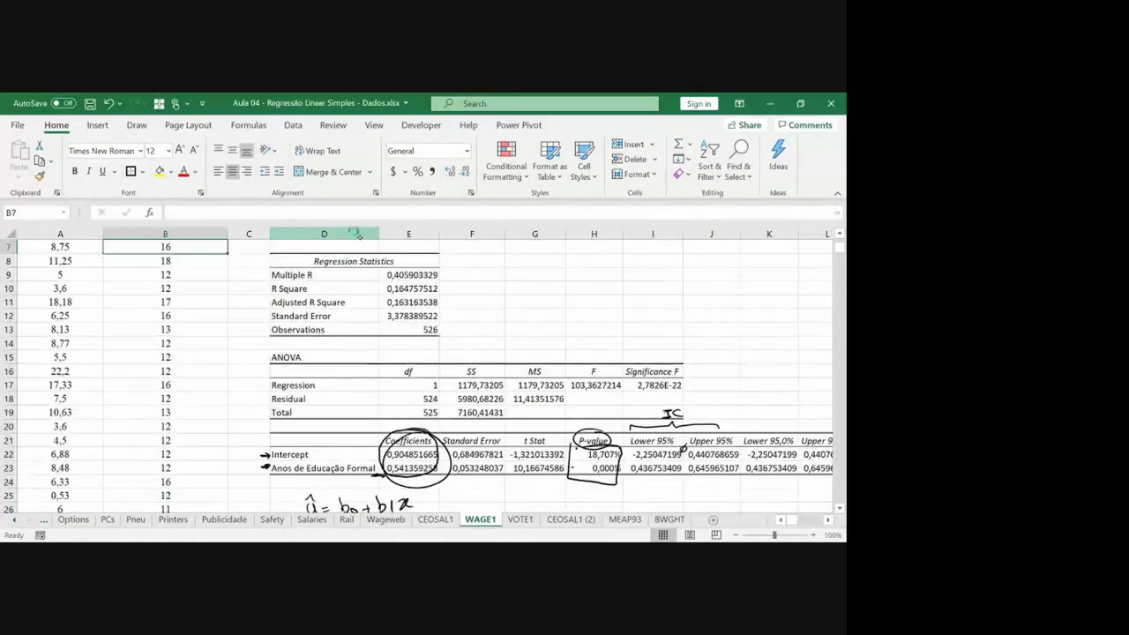
drag(257, 289, 269, 288)
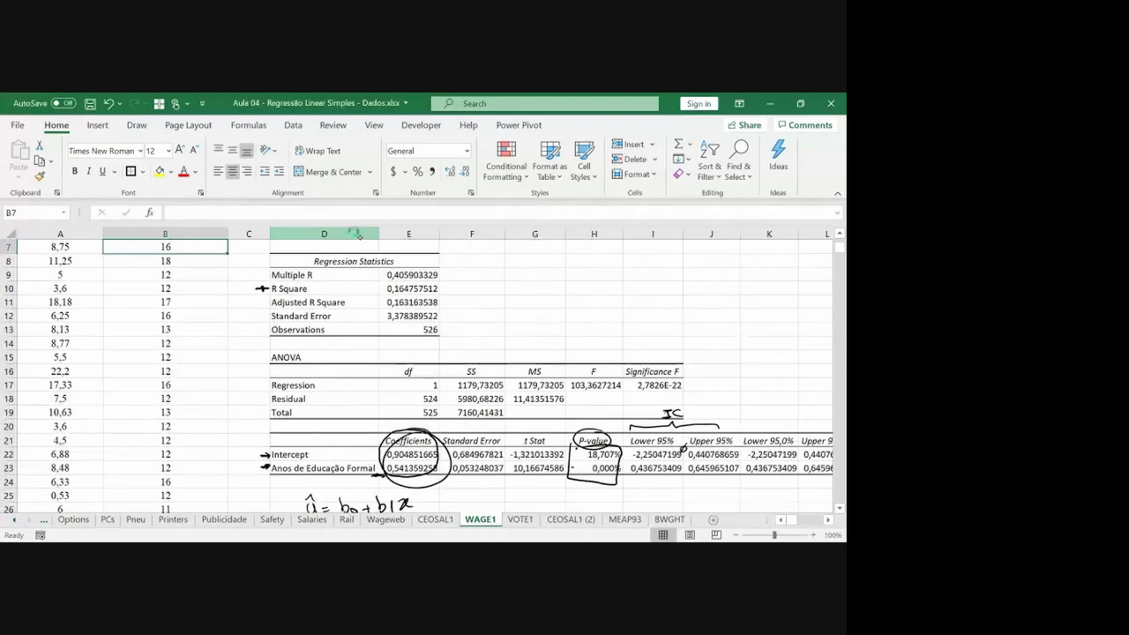
drag(436, 280, 413, 276)
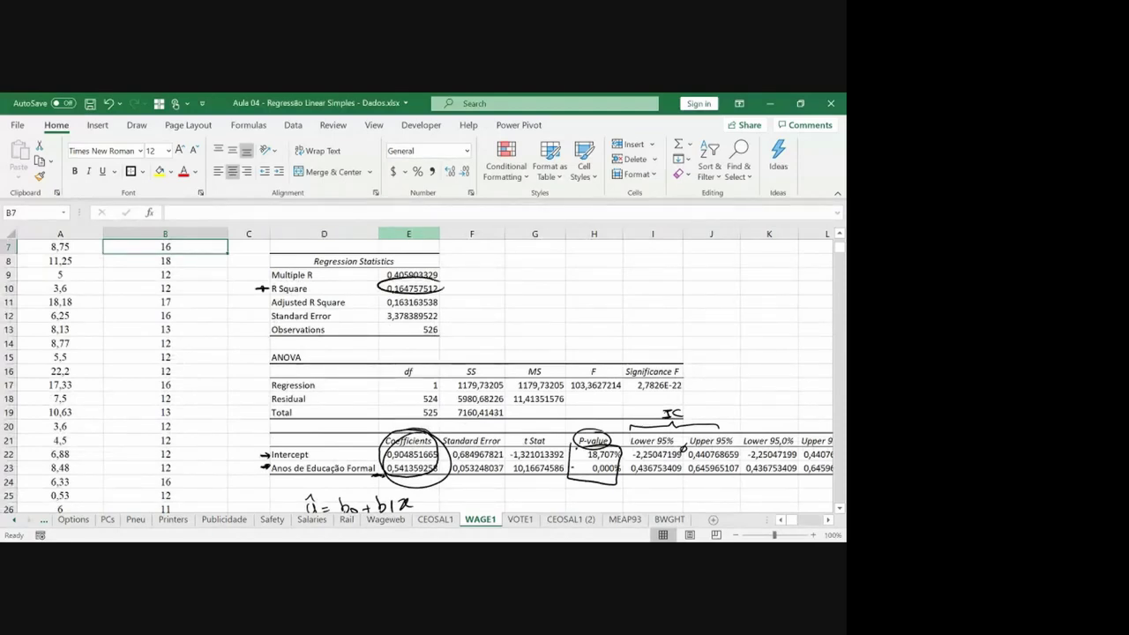
key(ctrl+z)
Underline b1x and Anos de Escolaridade in the handwritten equations and frame ŷ = b0 + b1x in ink.
key(Down)
key(Down)
key(Down)
key(Down)
key(Down)
key(Down)
key(Down)
key(Down)
key(Down)
key(Down)
key(Down)
key(Down)
key(Down)
key(Down)
key(Down)
key(Down)
key(Down)
key(Down)
key(Down)
key(Down)
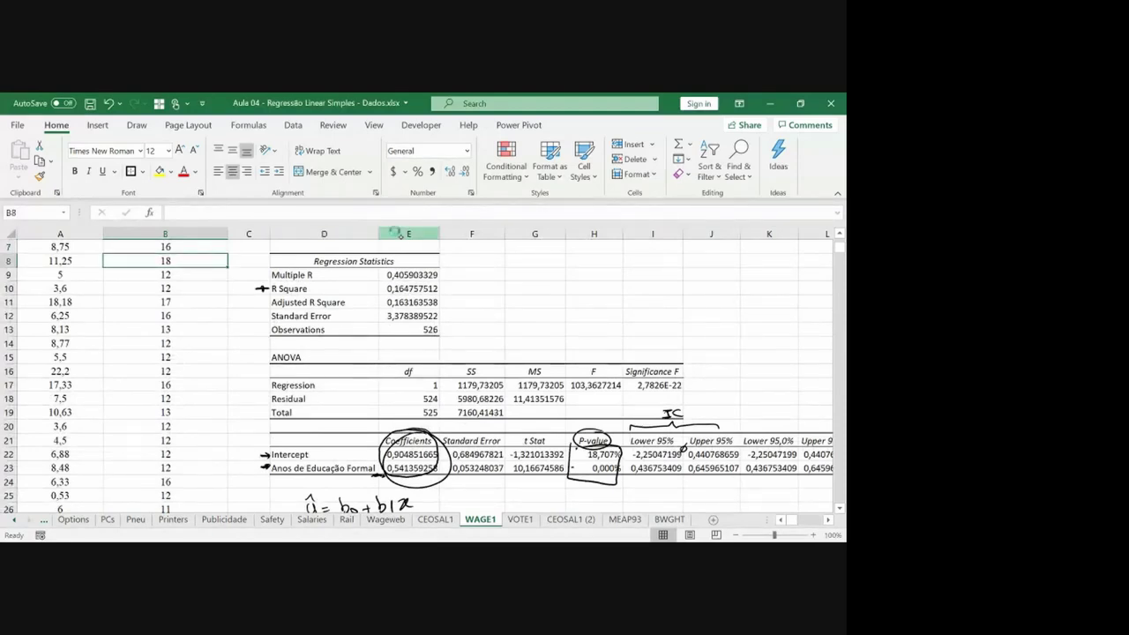
key(Down)
key(Down)
key(Down)
key(Down)
key(Down)
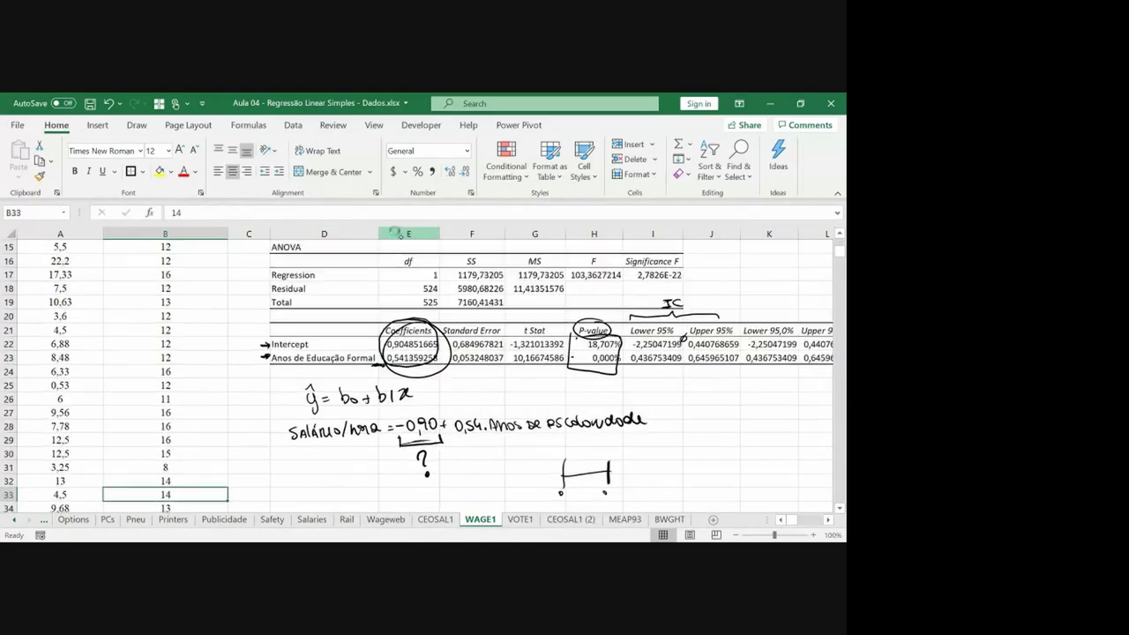
mouse_move(385, 407)
mouse_down()
mouse_move(406, 404)
mouse_move(384, 408)
mouse_up()
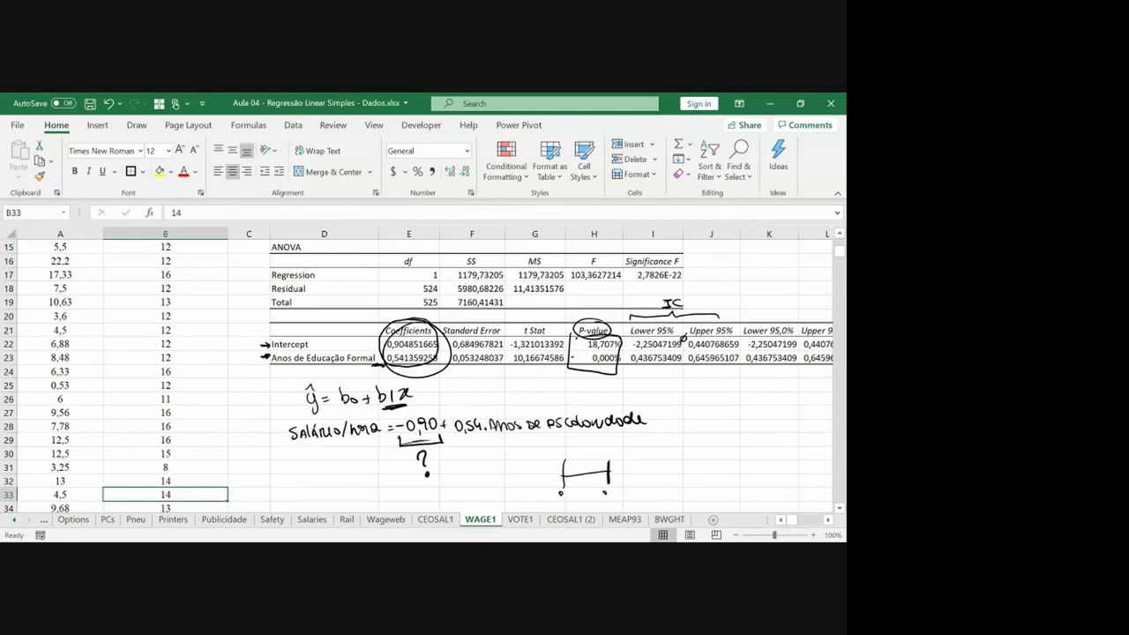
drag(644, 428, 657, 432)
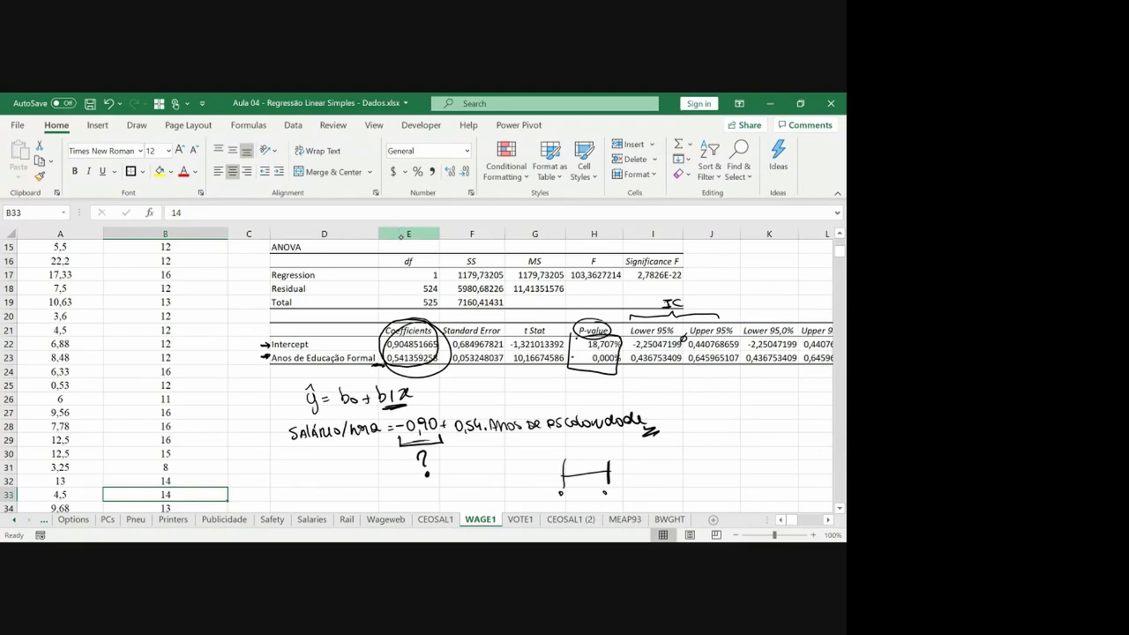
drag(491, 435, 554, 432)
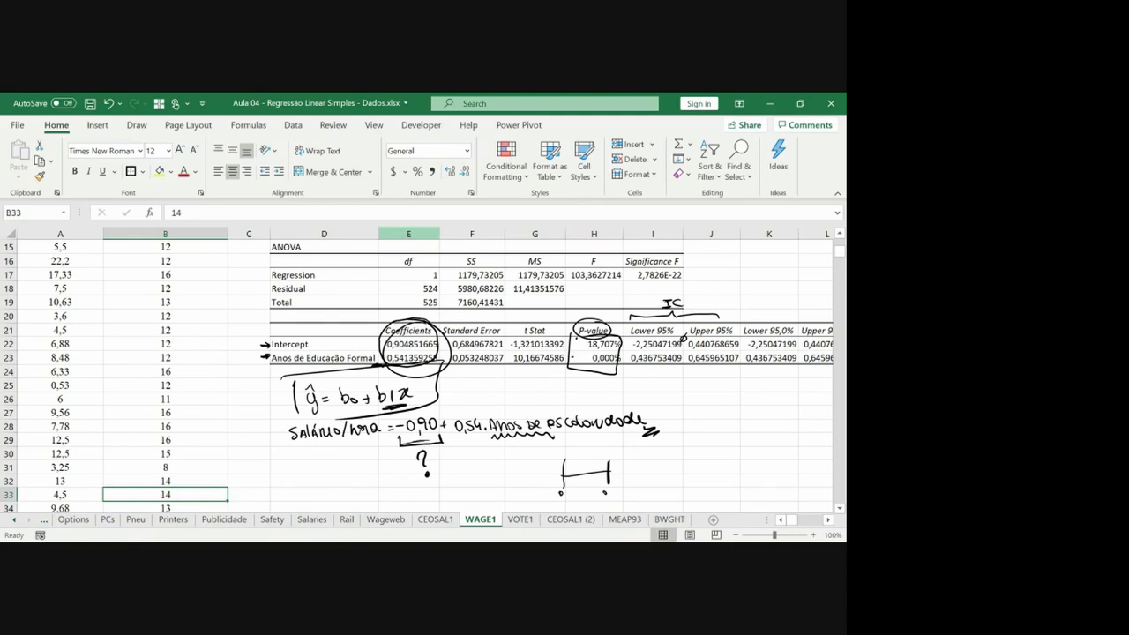
Insert a blank row above the Salário-Hora US$ and Anos de Educação Formal headings.
key(ctrl+Up)
key(Left)
key(ctrl+shift+Right)
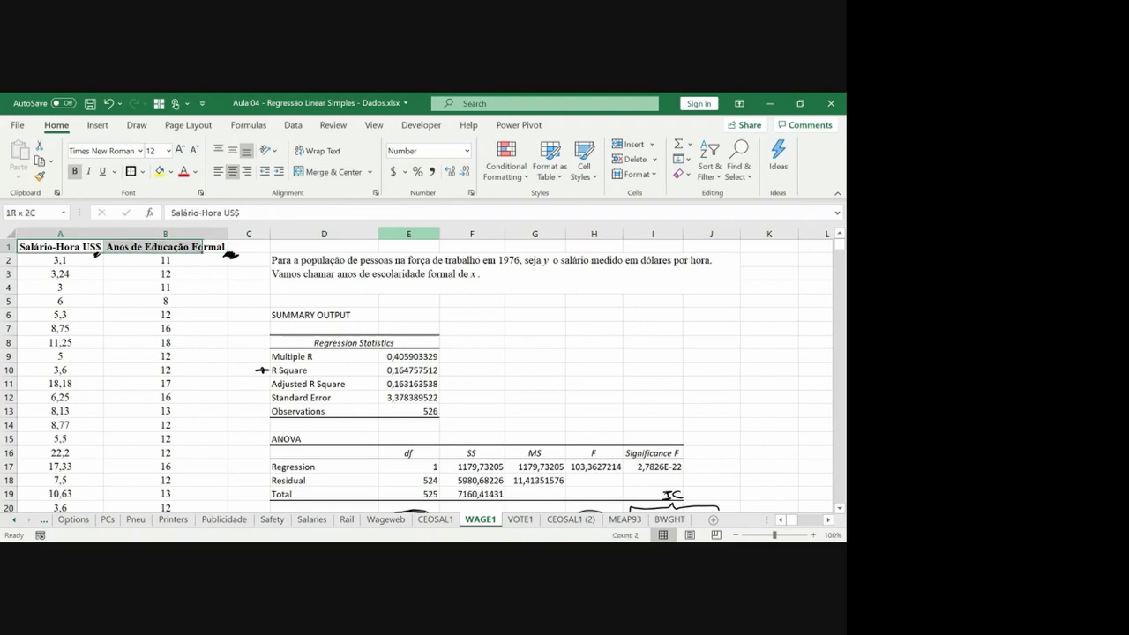
key(ctrl+shift+Right)
key(ctrl+shift+plus)
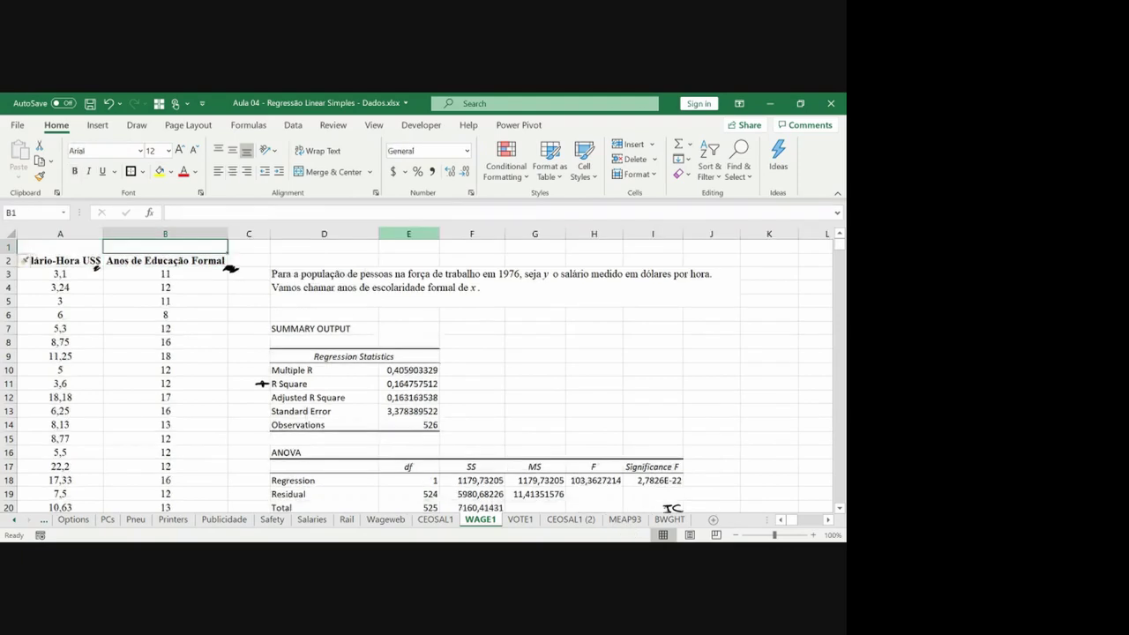
Calculate the average of the Anos de Educação Formal values B3:B528 in cell B1 with AVERAGE.
text(=v)
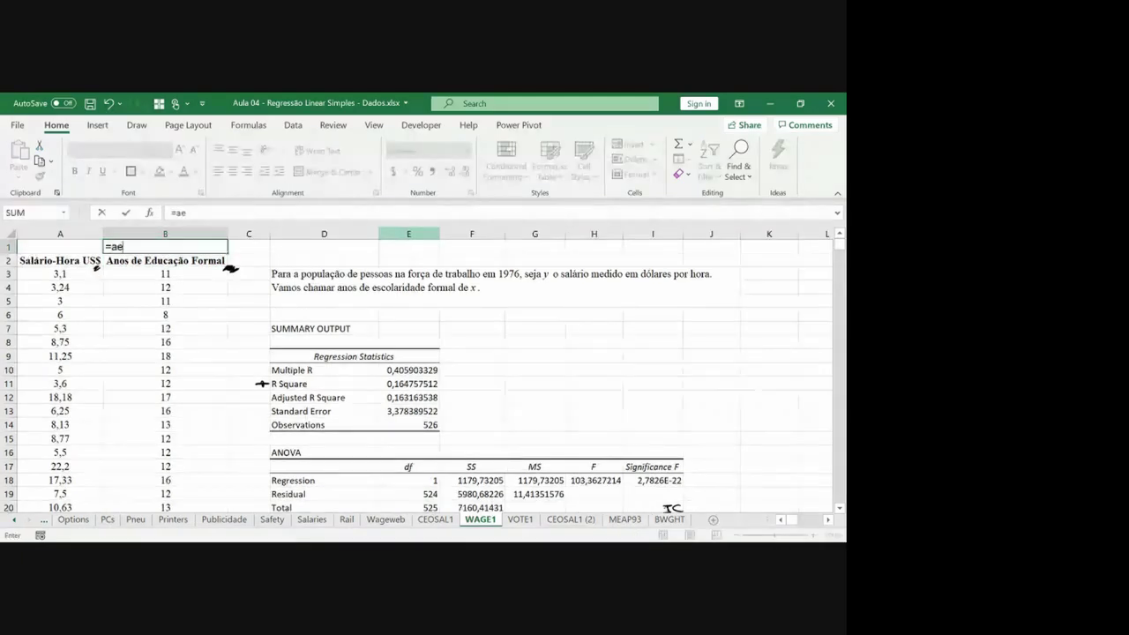
key(BackSpace)
text(aver)
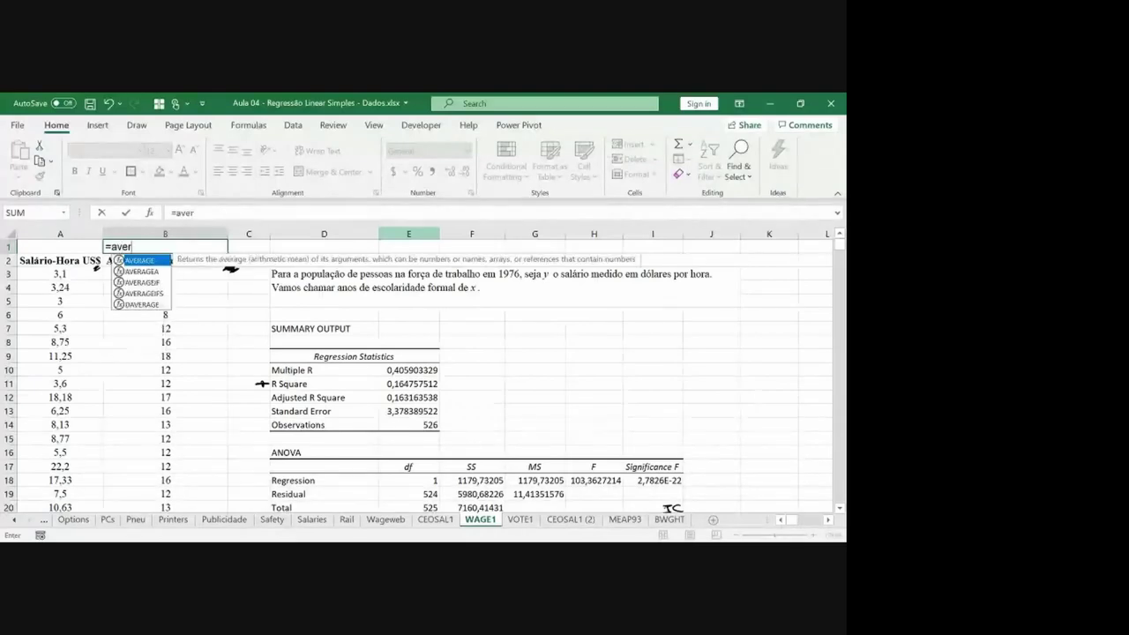
text(age()
key(Down)
key(Down)
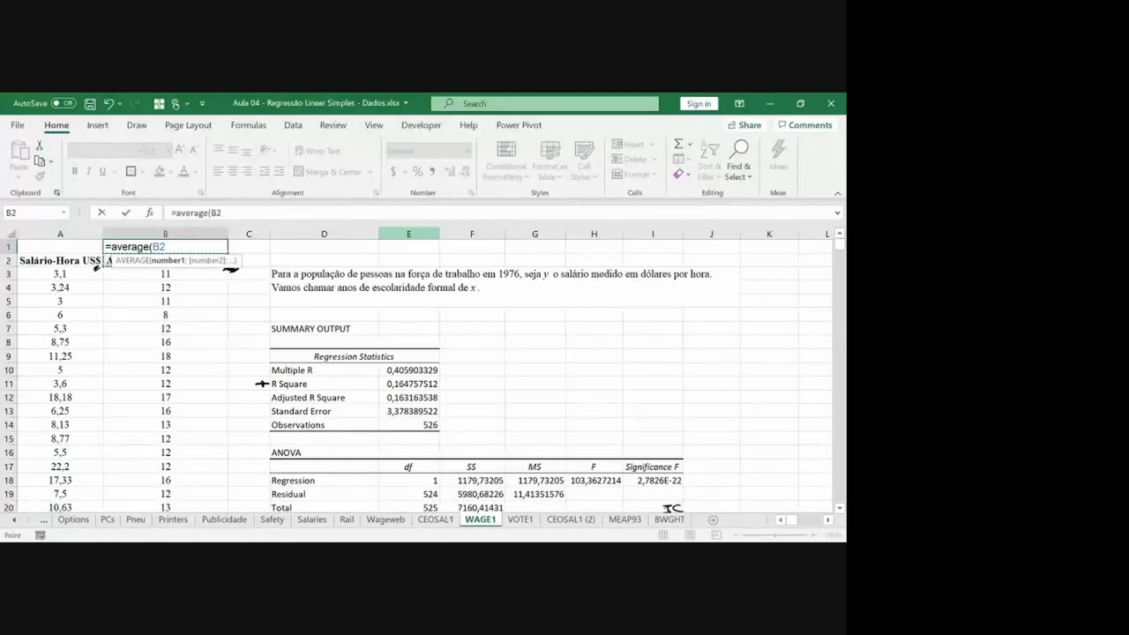
key(ctrl+shift+Down)
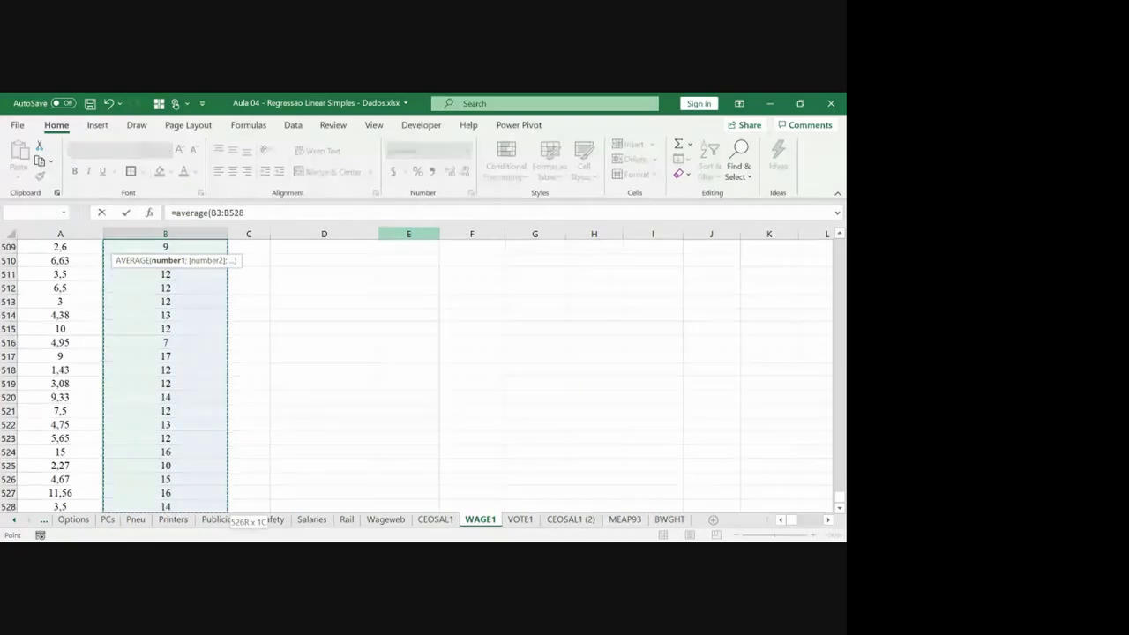
key(Return)
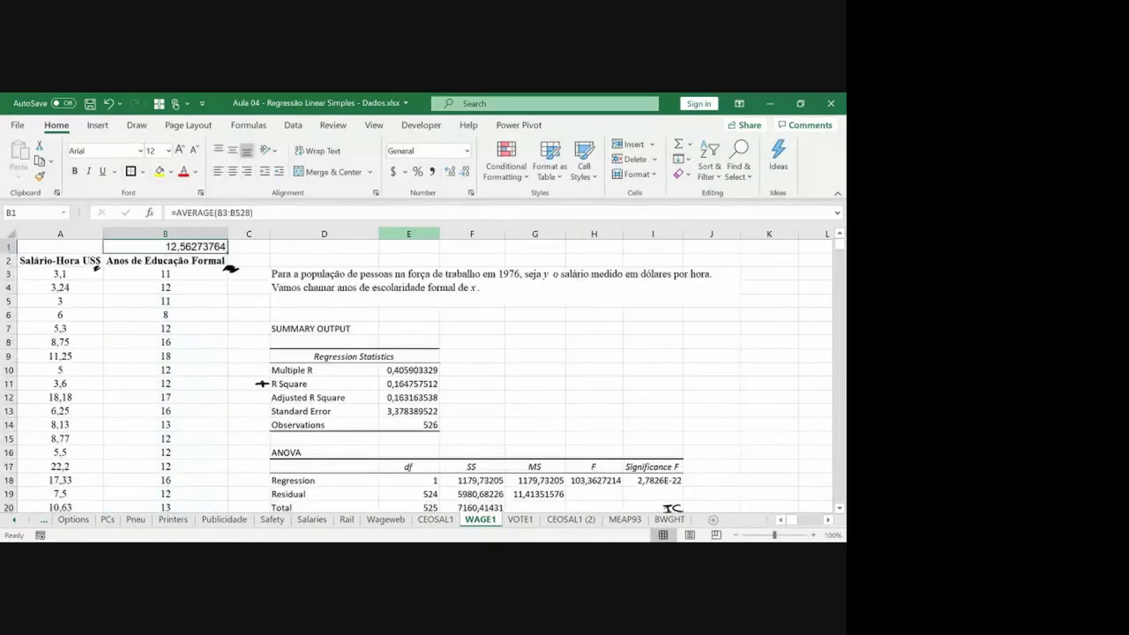
Go back to the handwritten equations below the regression coefficients table and review them.
key(Down)
key(Down)
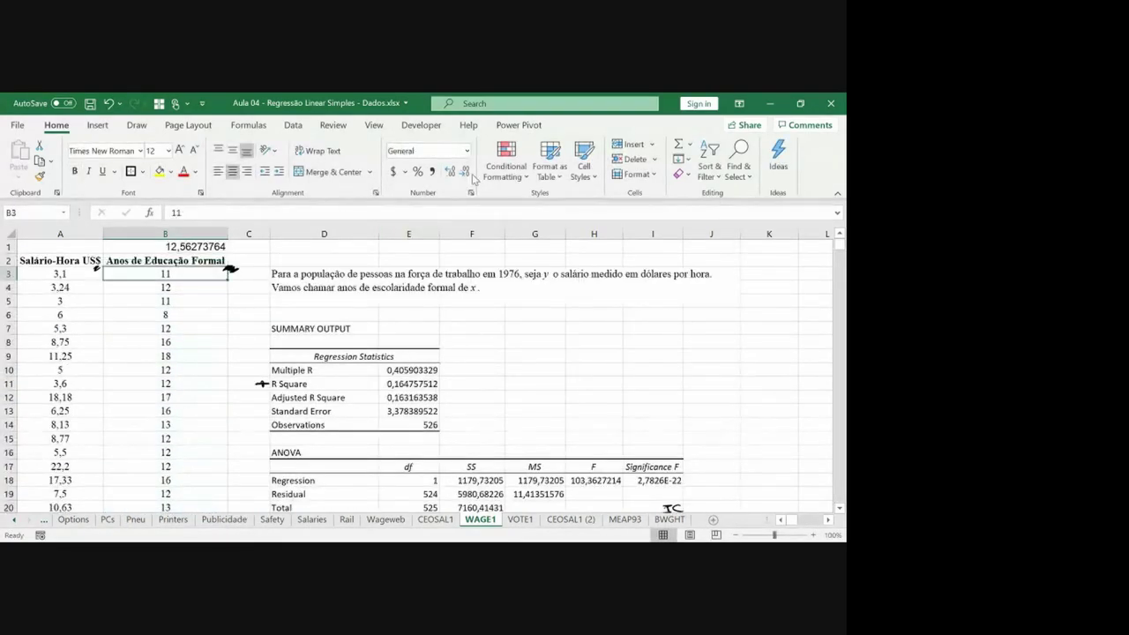
key(ctrl+Down)
key(Right)
key(Right)
key(ctrl+Up)
key(Up)
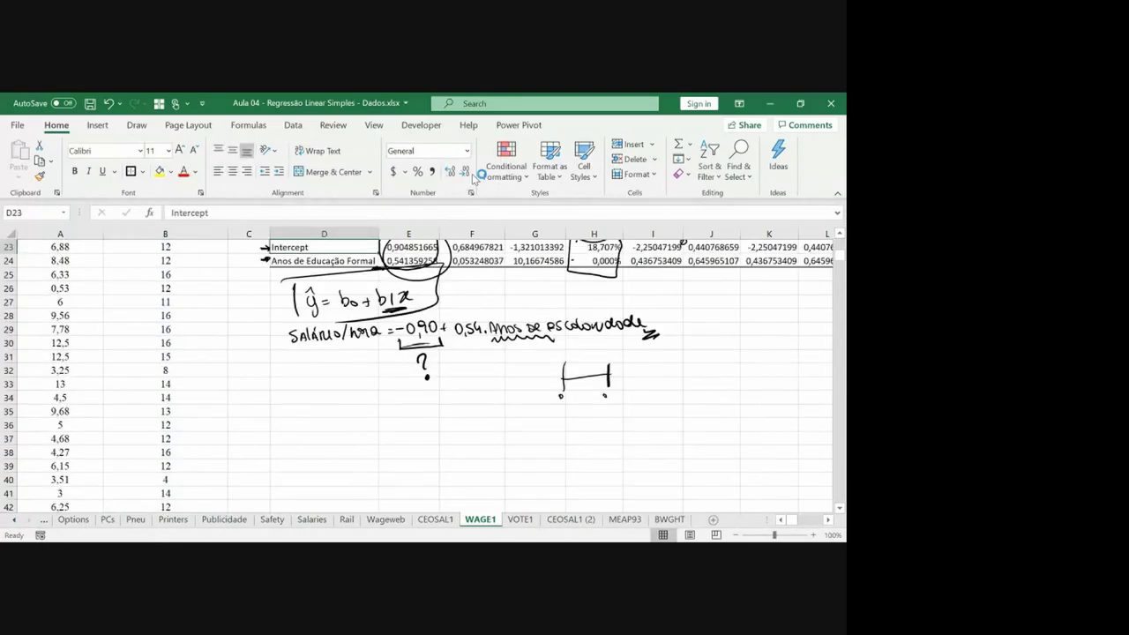
key(Down)
key(Down)
key(Down)
key(Down)
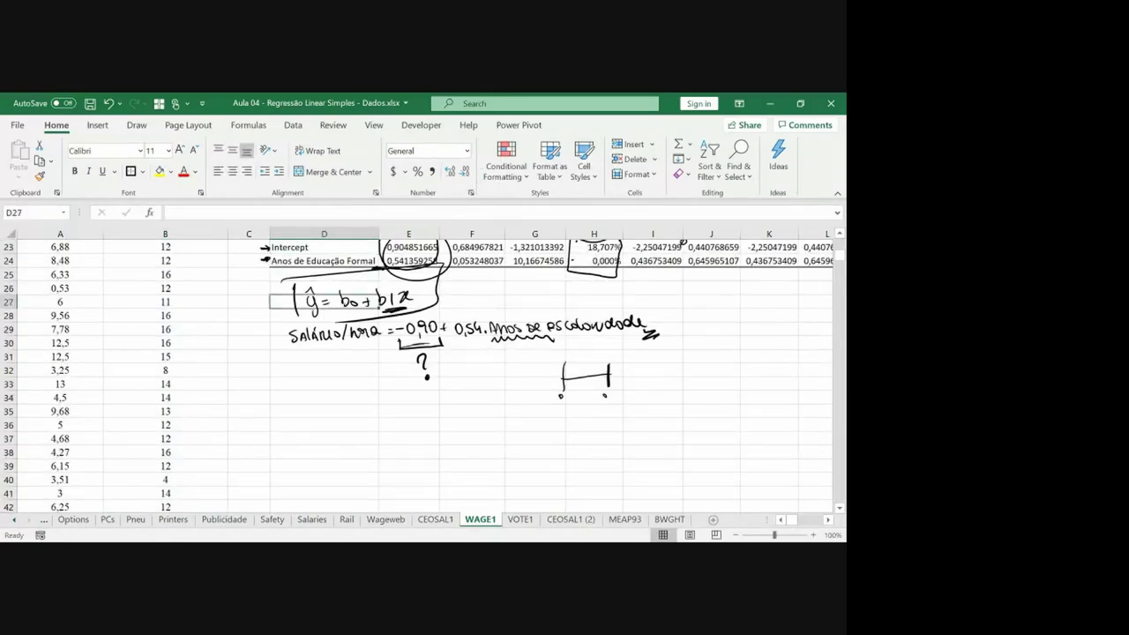
Calculate the predicted hourly wage for 12 years of education in D33 with the formula =E23+E24*12.
key(Down)
key(Down)
key(Down)
key(Down)
key(Down)
key(Down)
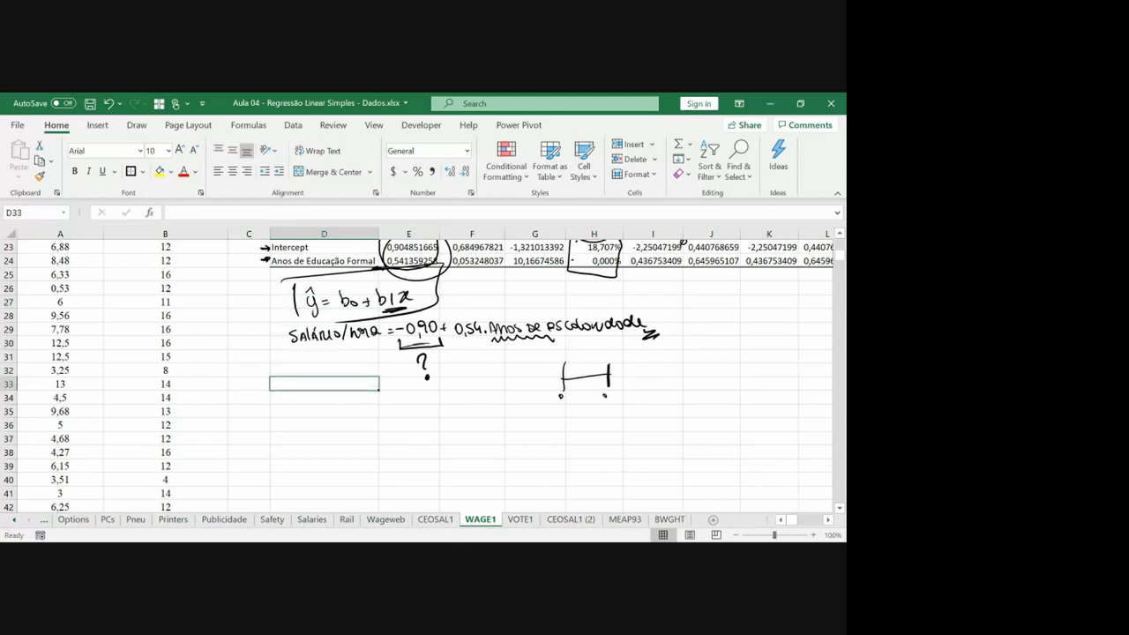
text(=)
key(Up)
key(Up)
key(Up)
key(Up)
key(Up)
key(Up)
key(Up)
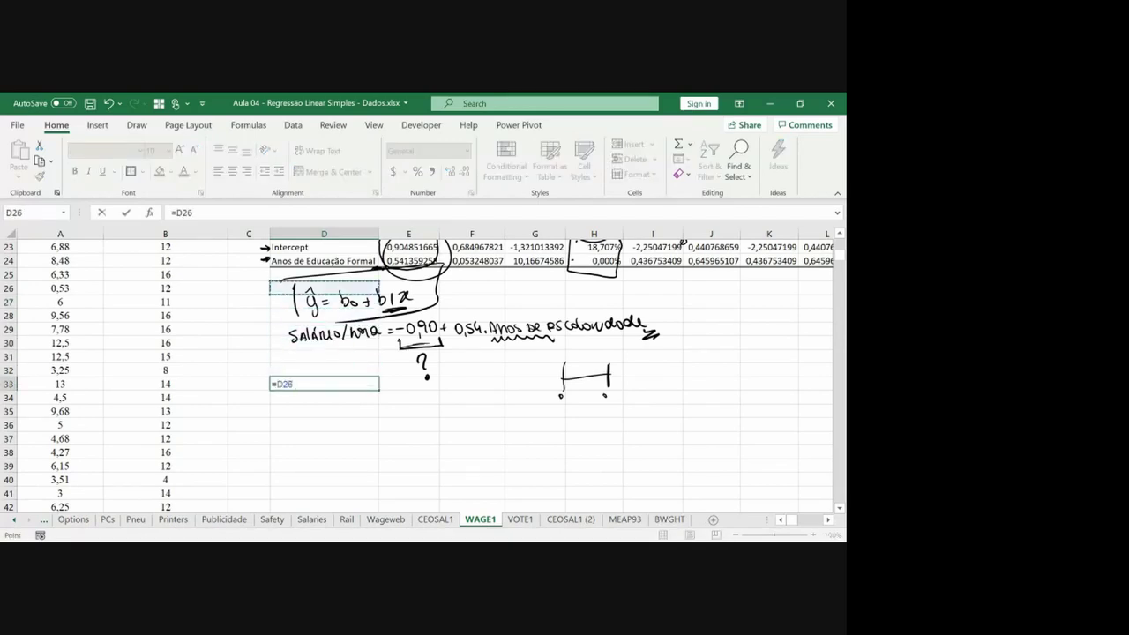
key(Up)
key(Up)
key(Up)
key(Right)
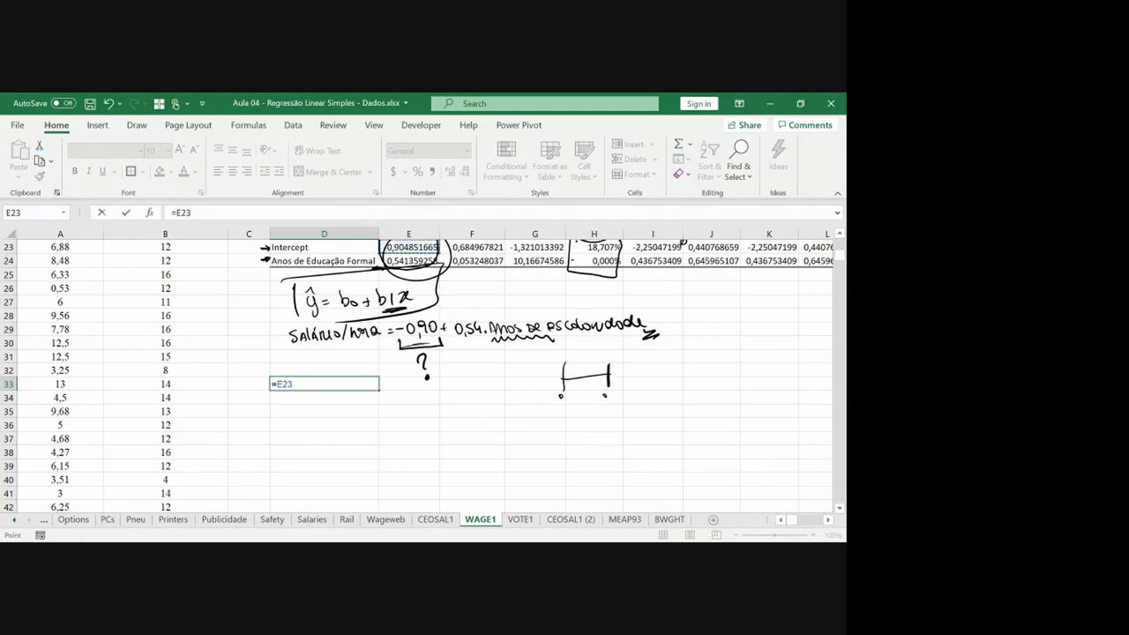
text(+)
key(Up)
key(Up)
key(Up)
key(Up)
key(Up)
key(Up)
key(Up)
key(Up)
key(Up)
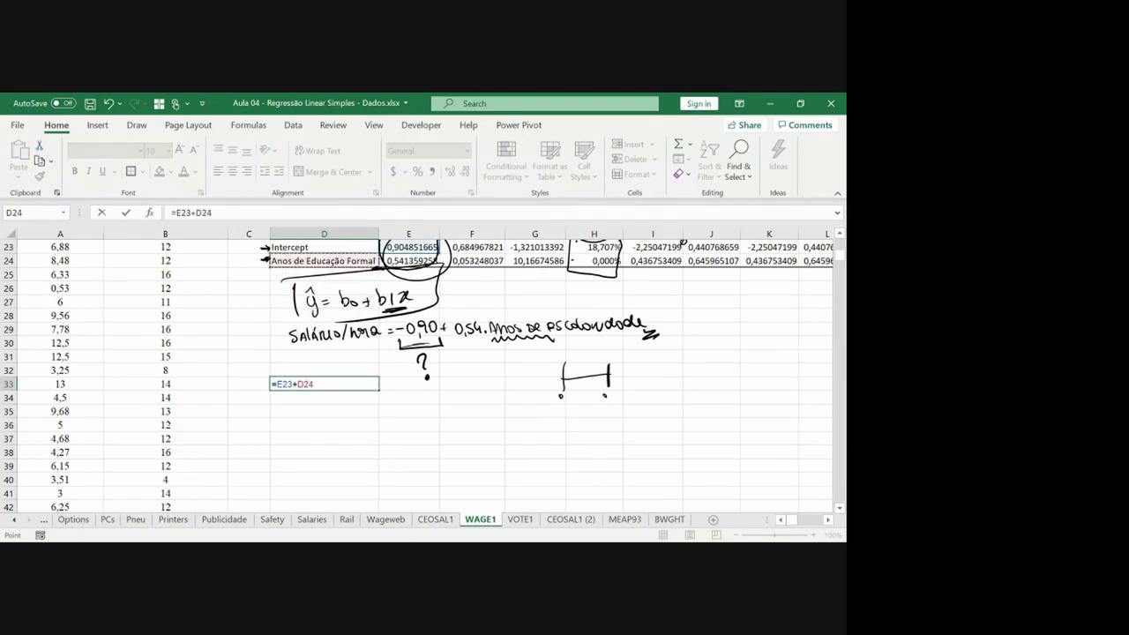
key(Right)
text(*12)
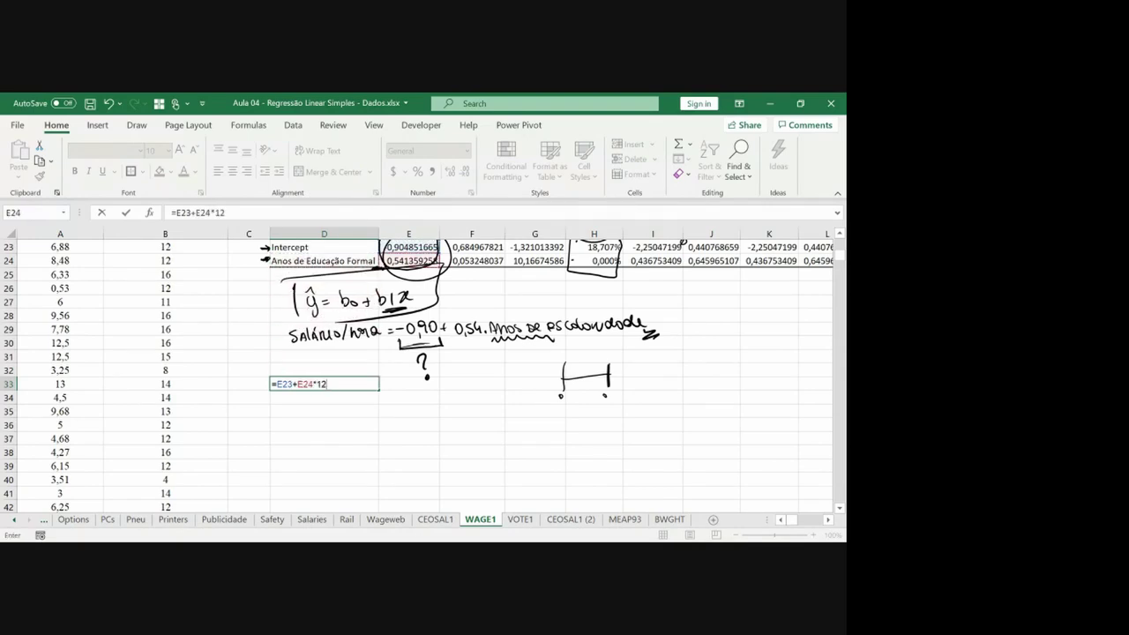
key(Return)
key(Up)
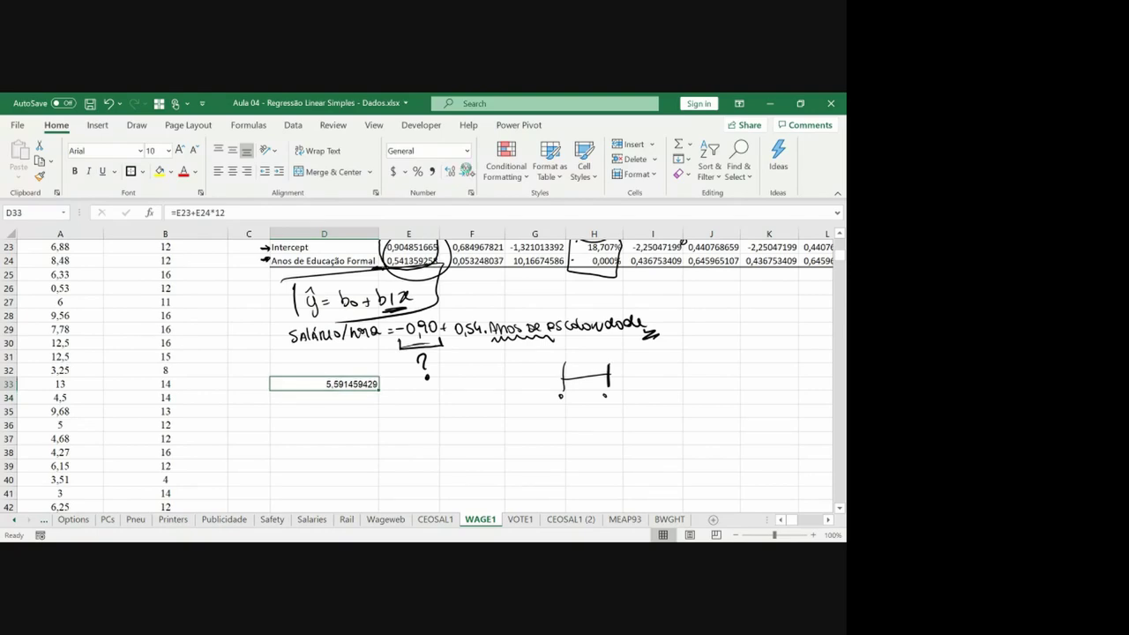
Handwrite USD 5,59/hora below D33, double-underline it, and mark Salário/hora in the equation with an ink underline.
mouse_move(323, 399)
mouse_down()
mouse_move(321, 411)
mouse_move(336, 409)
mouse_up()
drag(354, 400, 301, 415)
drag(309, 405, 309, 415)
drag(371, 390, 359, 417)
drag(370, 394, 377, 409)
drag(380, 402, 402, 398)
drag(343, 430, 409, 411)
drag(314, 356, 352, 361)
Thicken the start of the sketched interval in ink and add a sloping line outward on each side of it.
drag(562, 373, 562, 383)
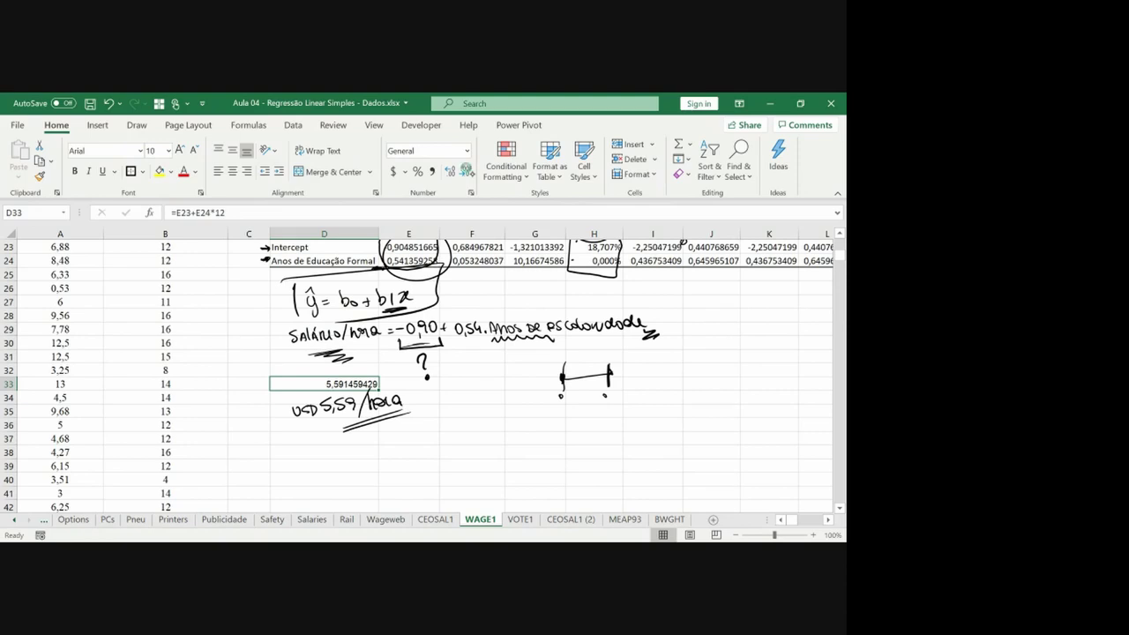
drag(624, 371, 652, 357)
drag(511, 362, 554, 381)
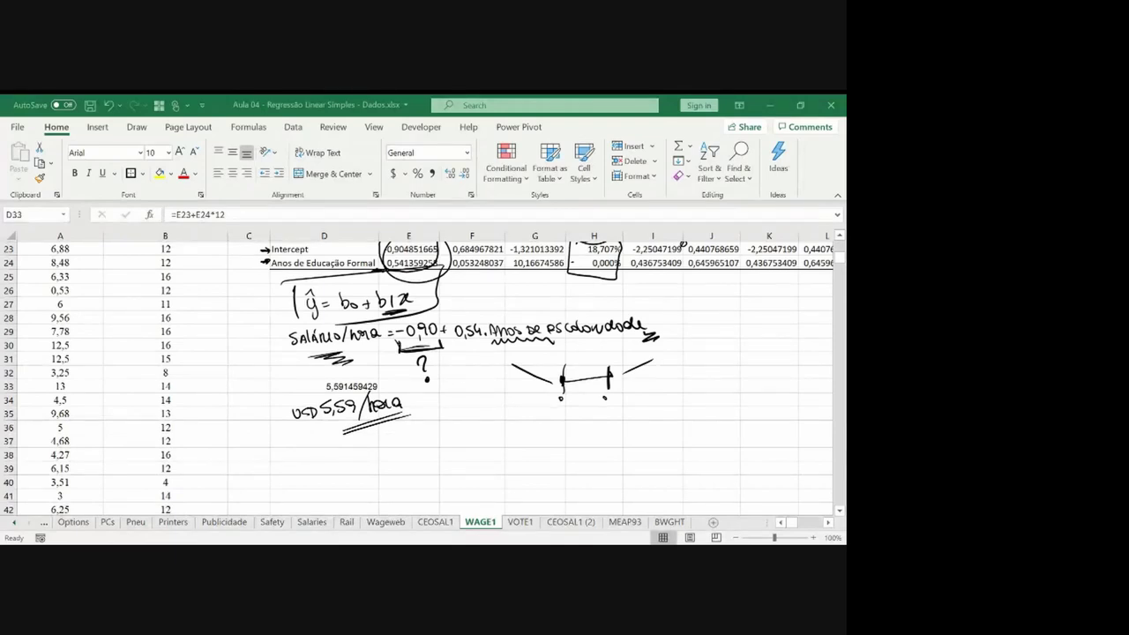
Switch to the Teste t para β0 slide, then circle and underline β0 in its title.
key(alt+Tab)
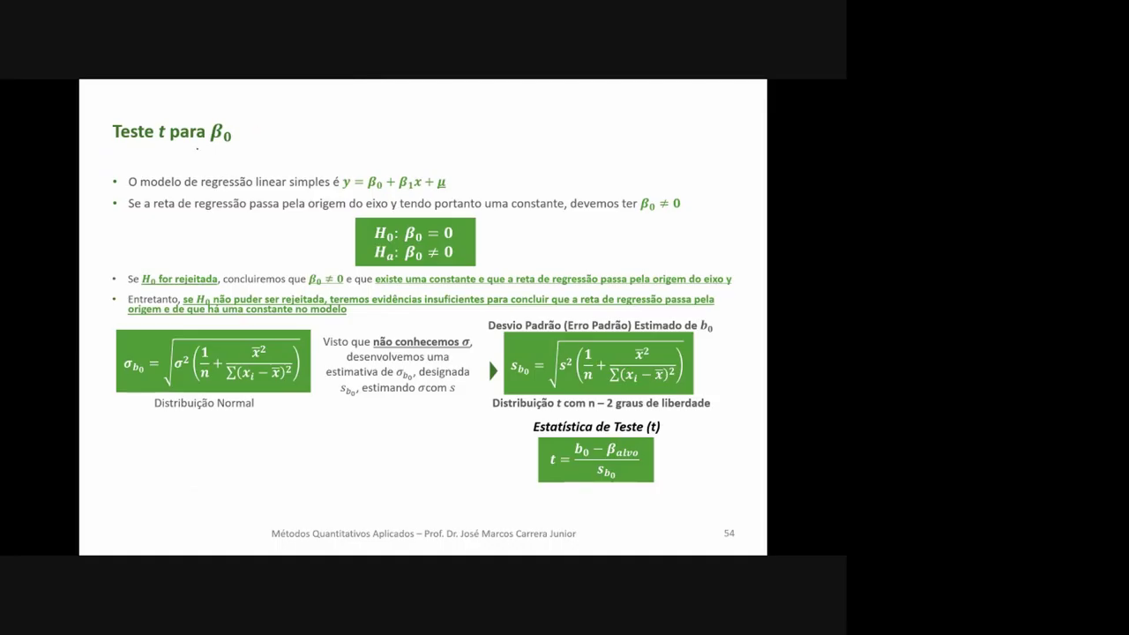
mouse_move(233, 122)
mouse_down()
mouse_move(220, 116)
mouse_move(231, 117)
mouse_up()
drag(204, 154, 243, 151)
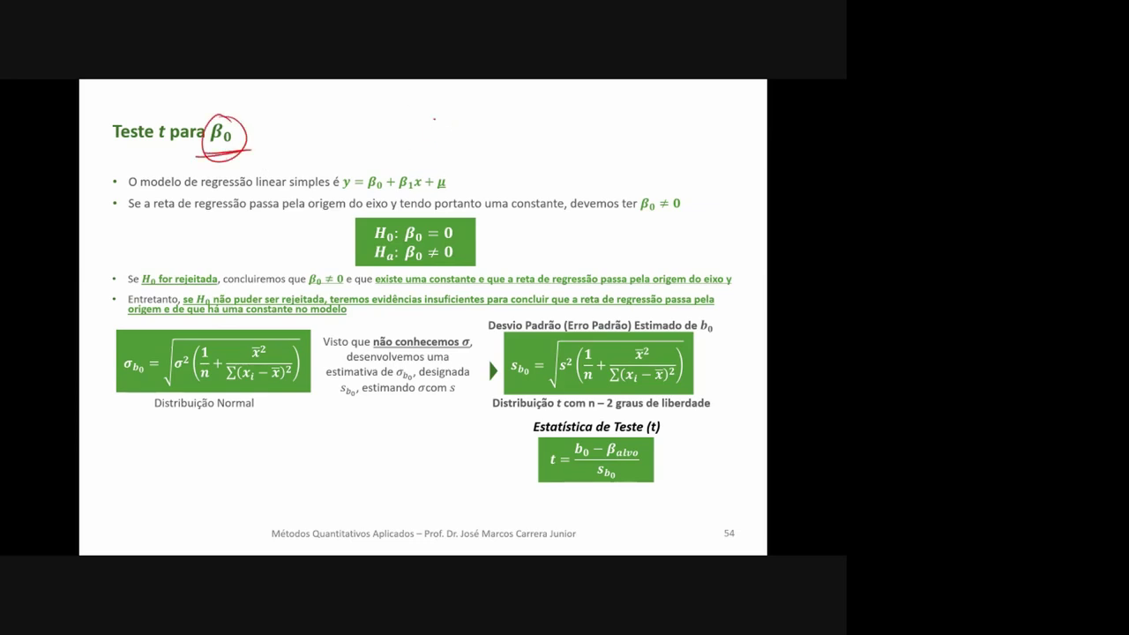
Handwrite the equation y = B0 + B1x beside the slide title and underline B0.
mouse_move(432, 119)
mouse_down()
mouse_move(437, 150)
mouse_move(465, 125)
mouse_up()
drag(452, 133, 549, 130)
drag(561, 120, 577, 130)
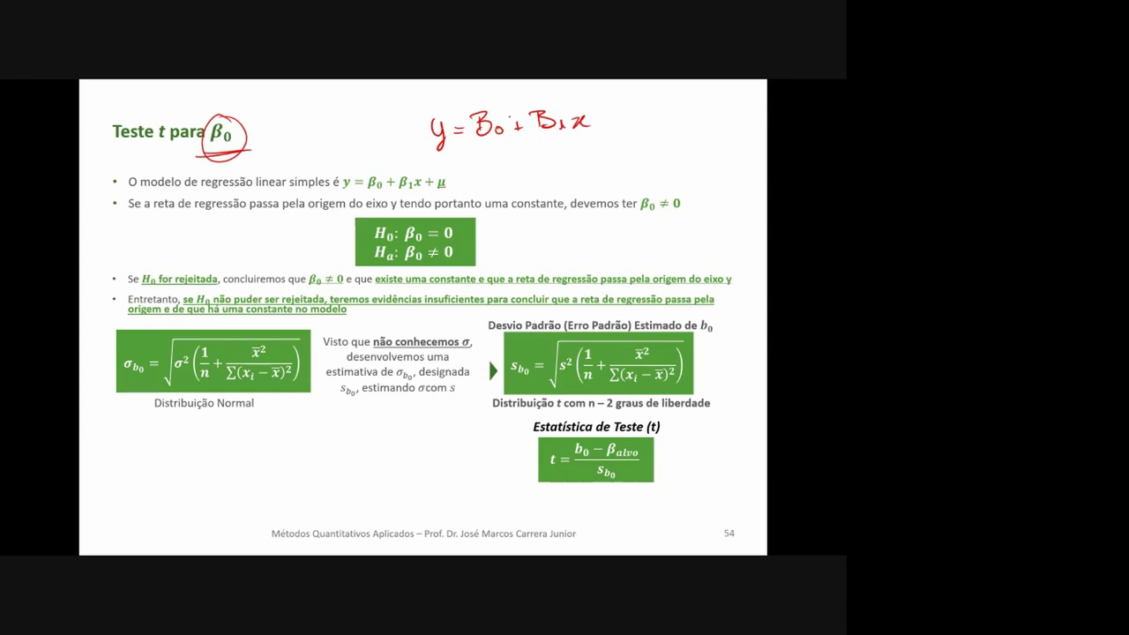
drag(478, 142, 513, 144)
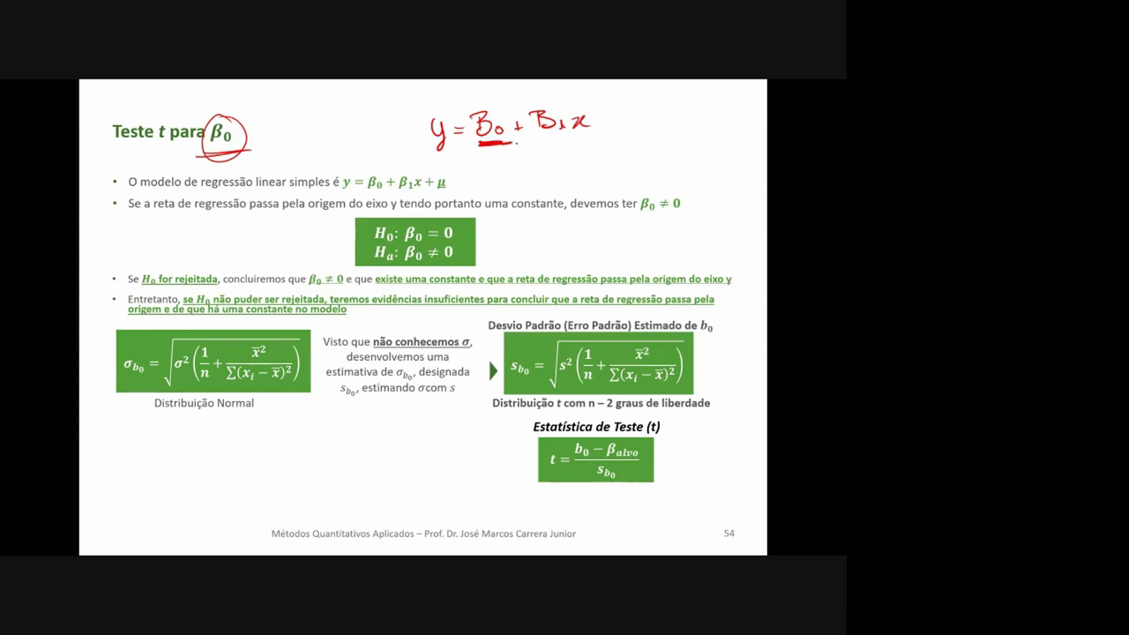
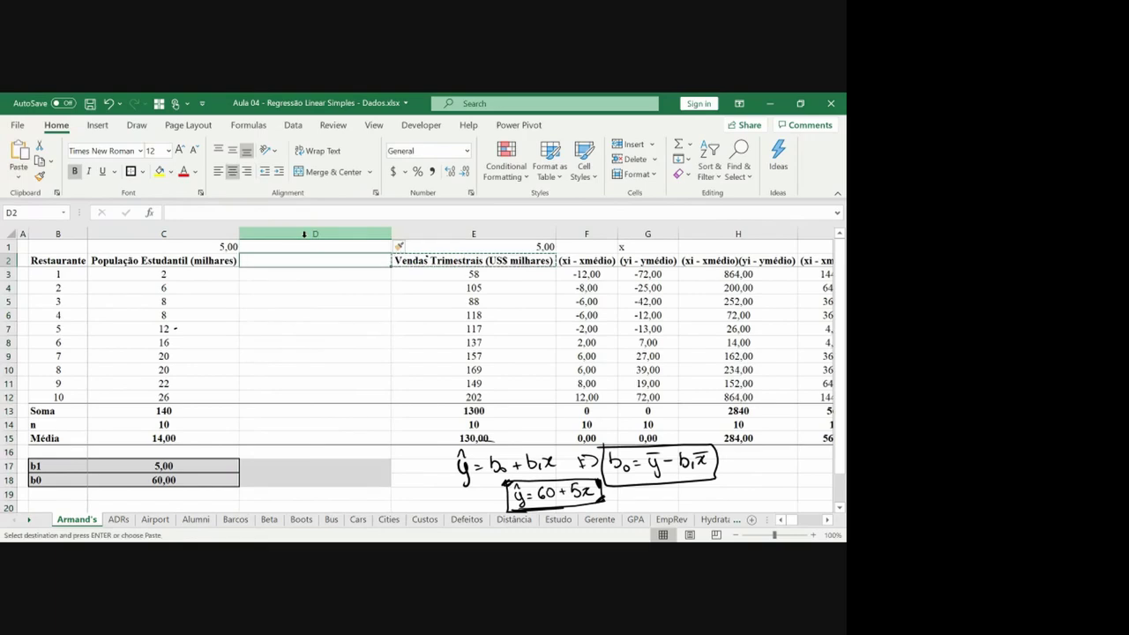
Make the D2 heading ln(Vendas Trimestrais (US$ milhares)) from the pasted sales heading and widen column D to fit it.
key(Return)
double_click(273, 260)
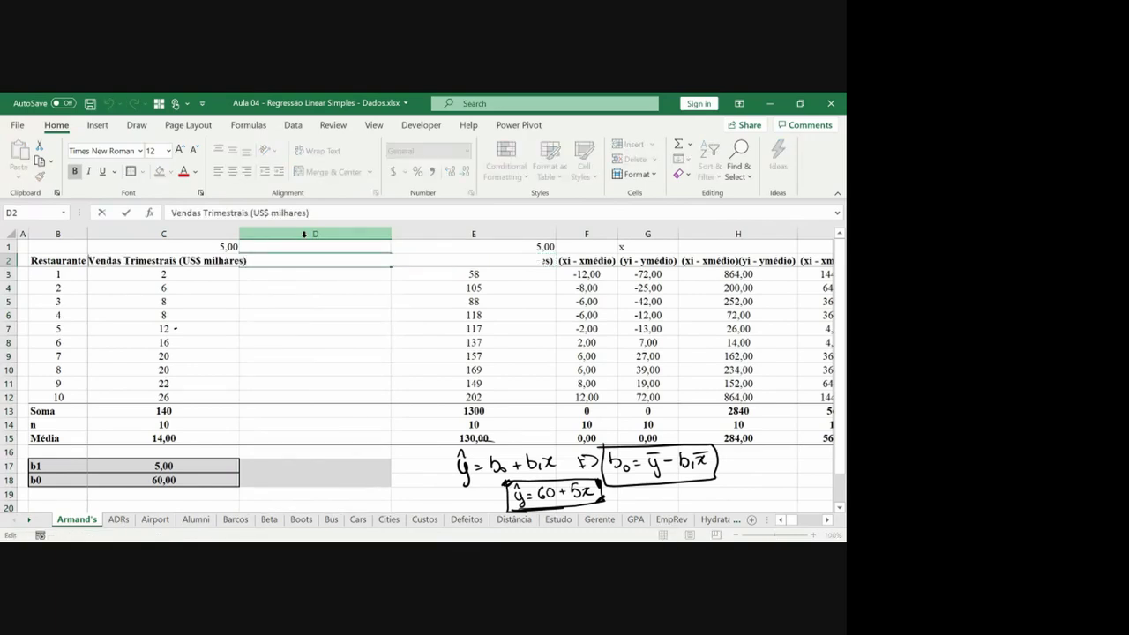
key(Home)
text(Ln()
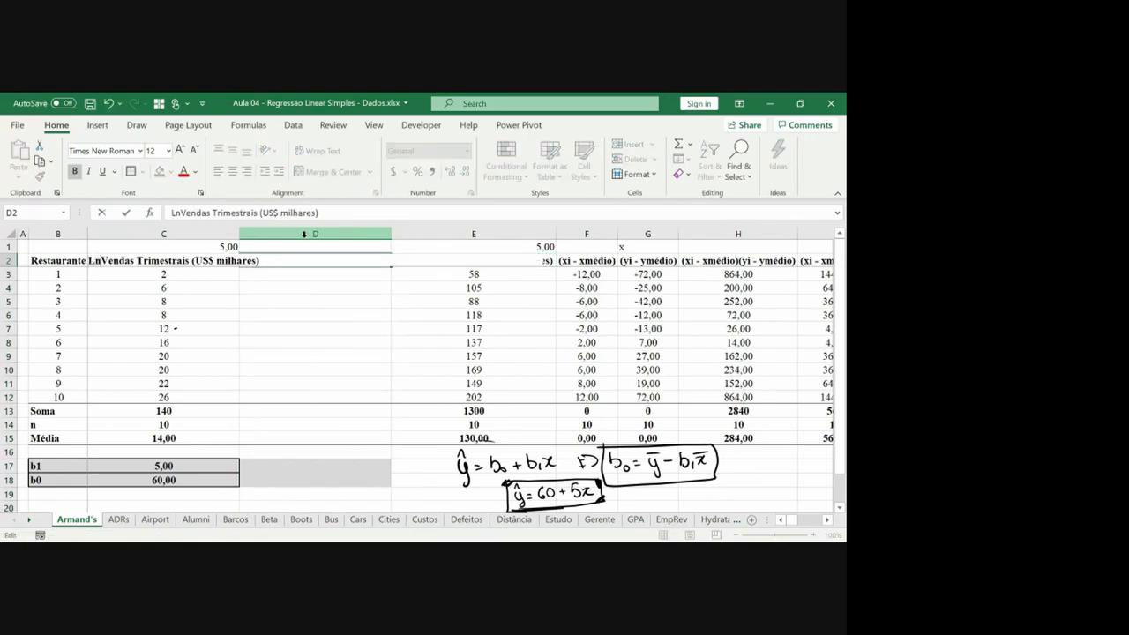
key(Home)
key(Delete)
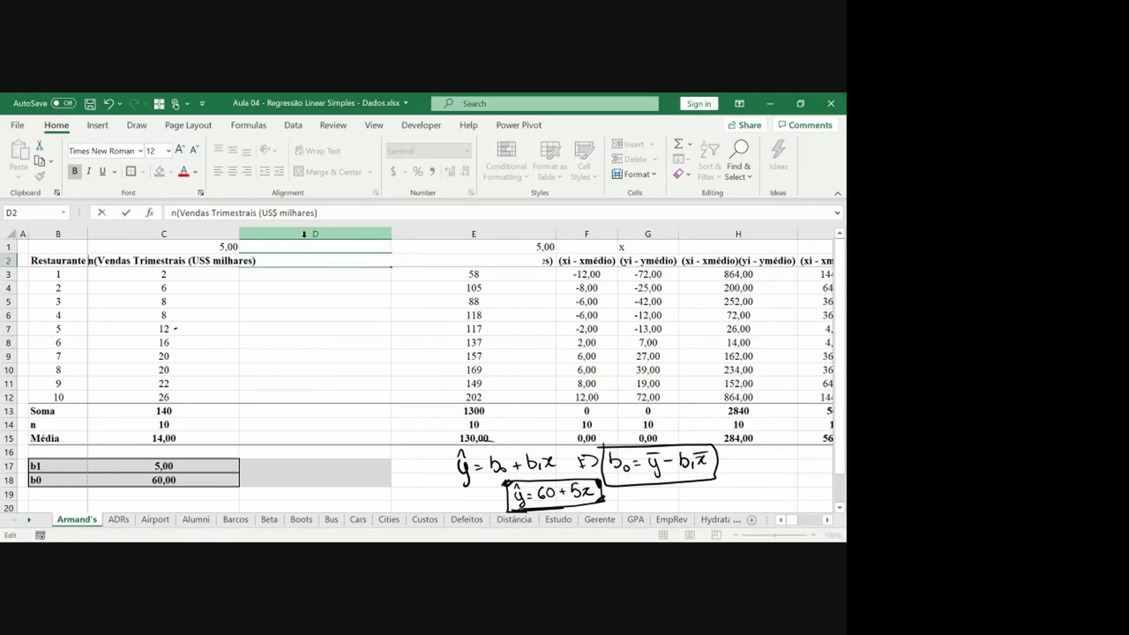
text(l)
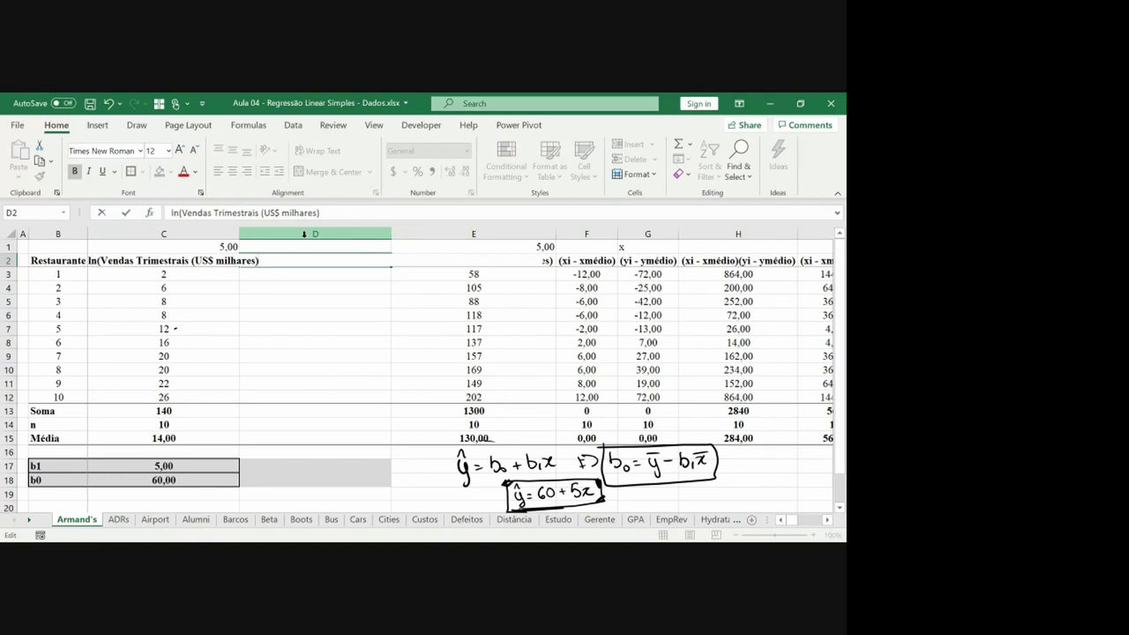
key(Return)
key(Up)
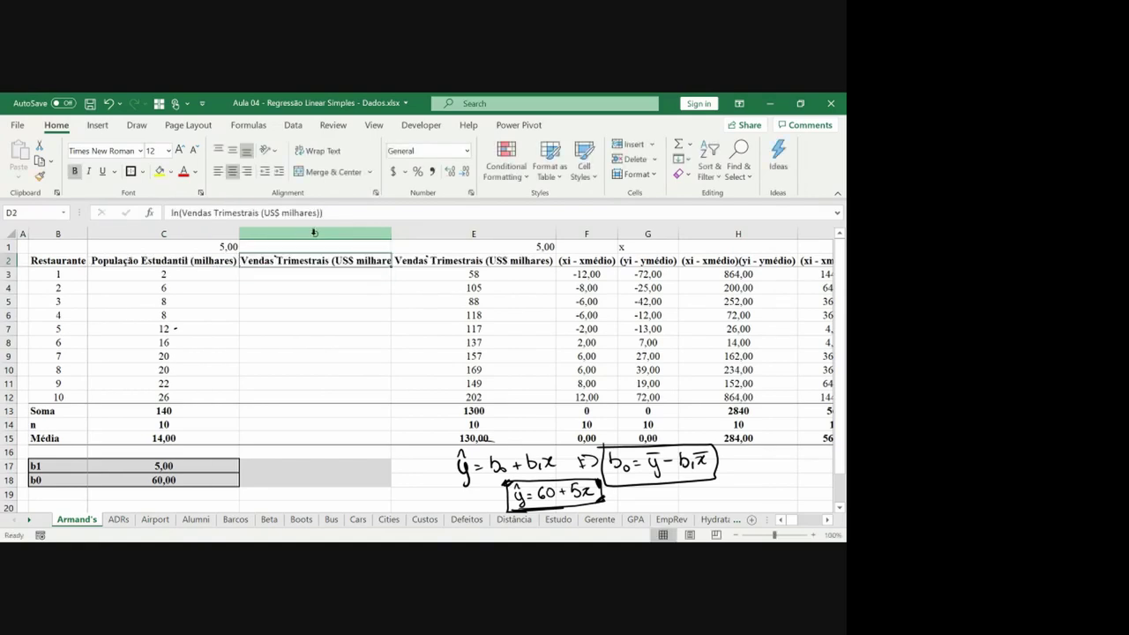
double_click(390, 233)
Calculate the natural logarithm of the first restaurant's quarterly sales, E3, in cell D3 with LN.
key(Down)
text(=ln)
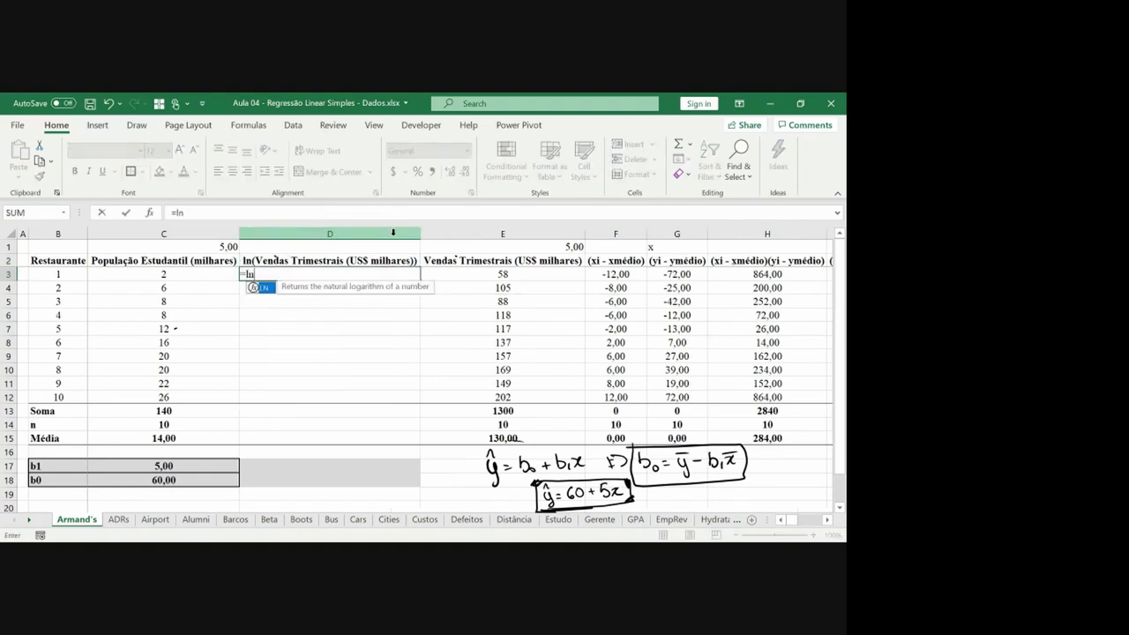
text(()
key(Right)
key(Return)
key(Up)
Copy the LN formula from D3 down through D12 for the remaining restaurants.
key(ctrl+c)
key(Left)
key(ctrl+Down)
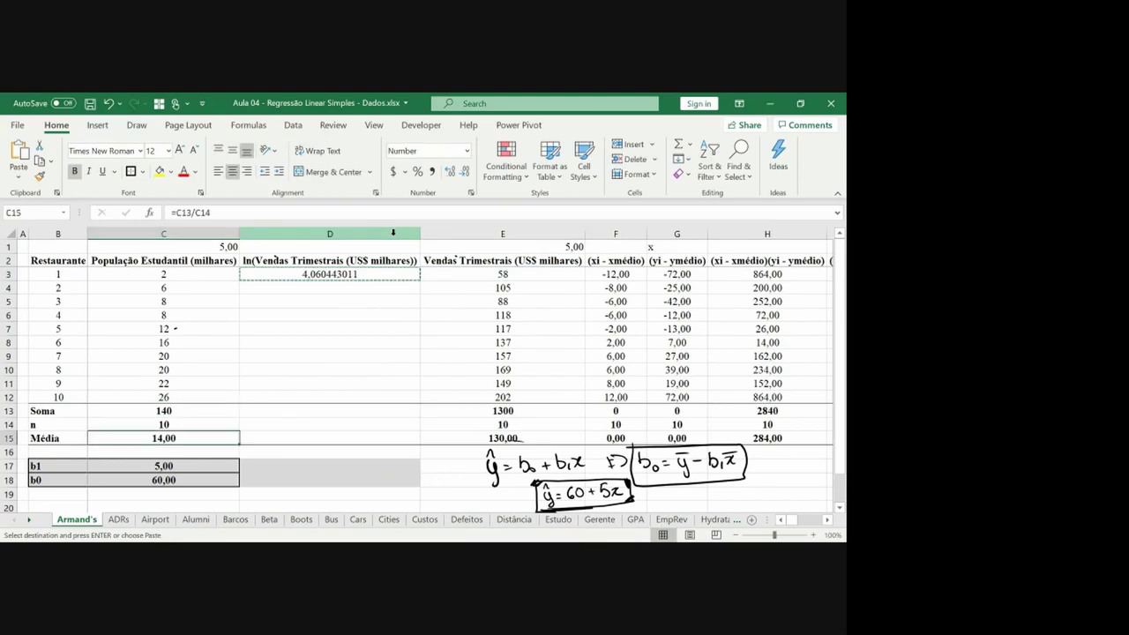
key(Up)
key(Up)
key(Right)
key(Up)
key(ctrl+shift+Up)
key(Return)
key(Down)
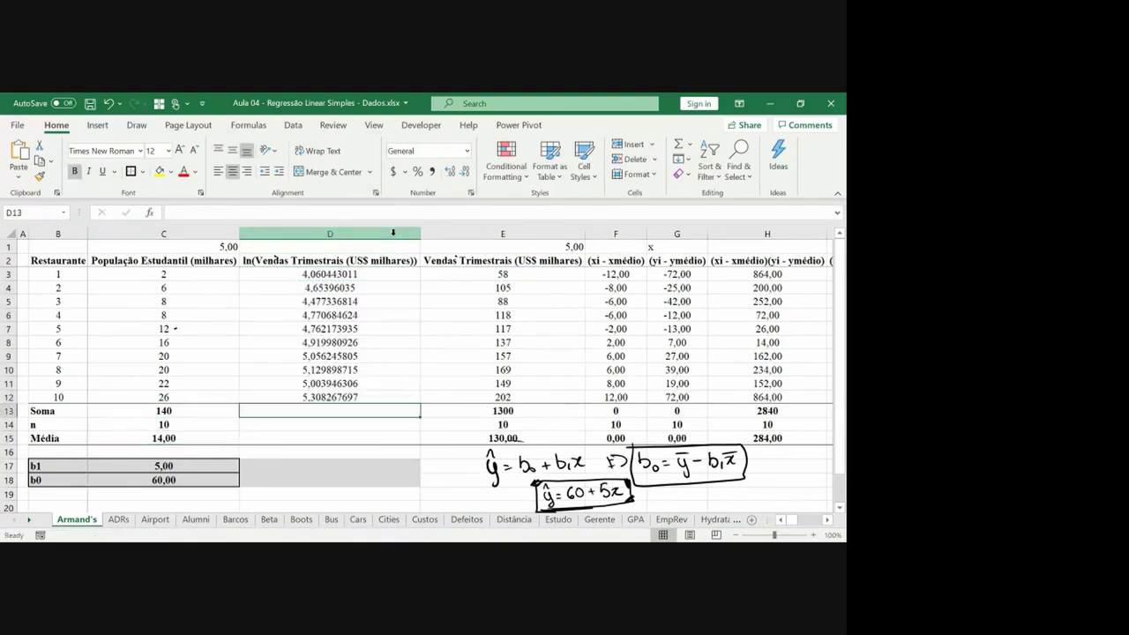
Copy the Soma, n and Média formulas from C13:C15 into D13:D15.
key(Left)
key(shift+Down)
key(shift+Down)
key(ctrl+q)
key(Escape)
key(ctrl+c)
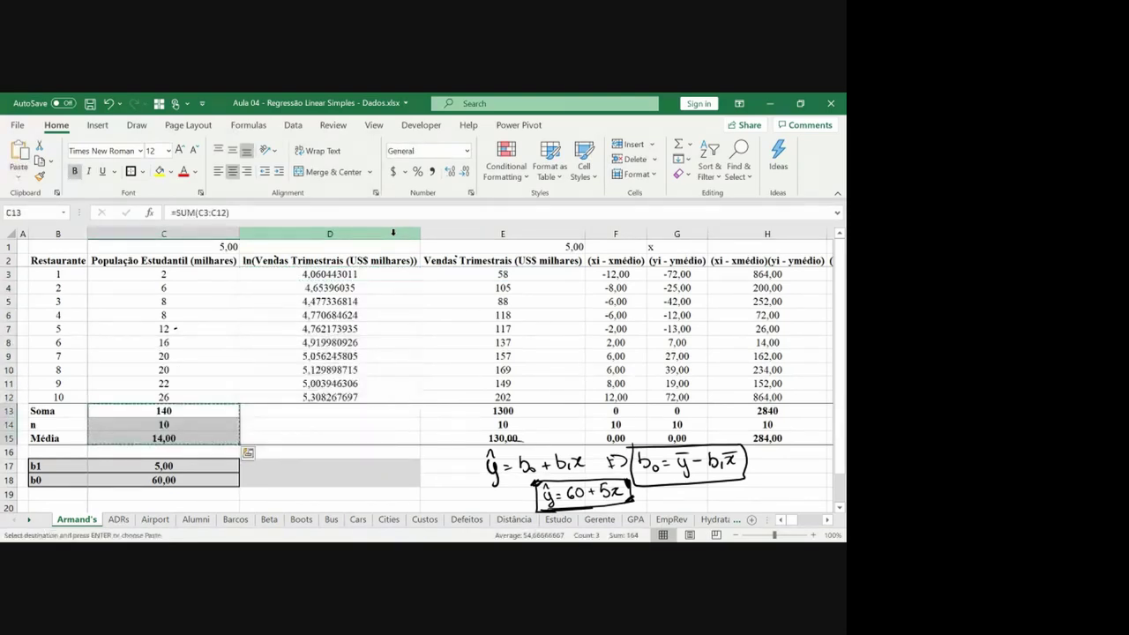
key(Right)
key(ctrl+v)
key(Escape)
Clear the grey shading from D17:D18 by copying the blank cell D19 over them.
key(Down)
key(Down)
key(Down)
key(Down)
key(Right)
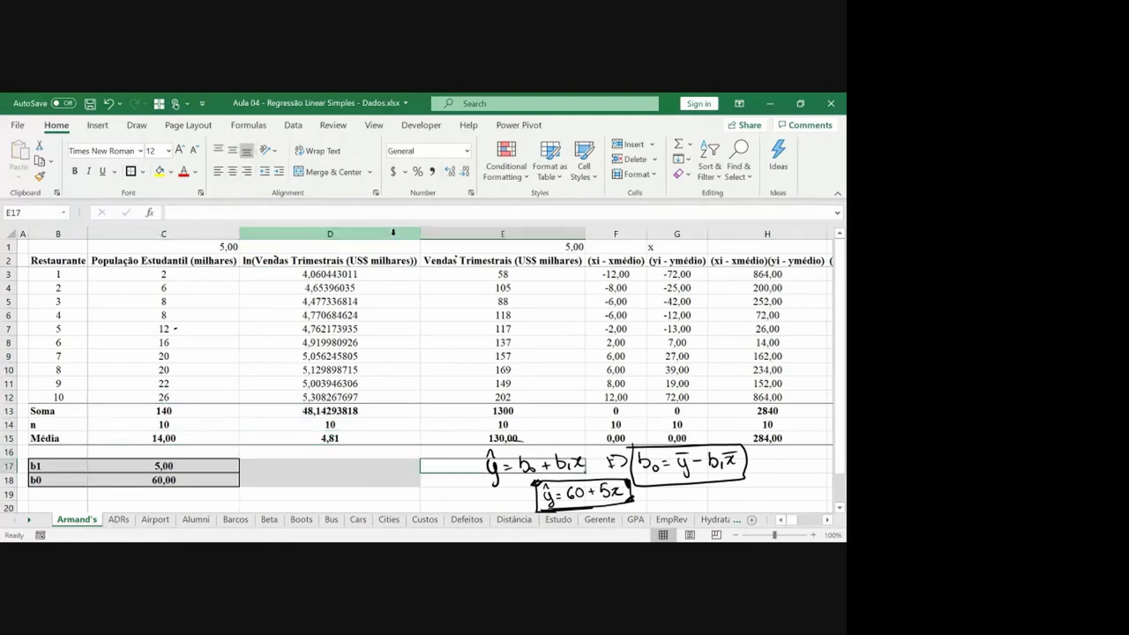
key(Left)
key(Down)
key(Down)
key(ctrl+c)
key(Up)
key(ctrl+v)
key(Up)
key(ctrl+v)
key(Escape)
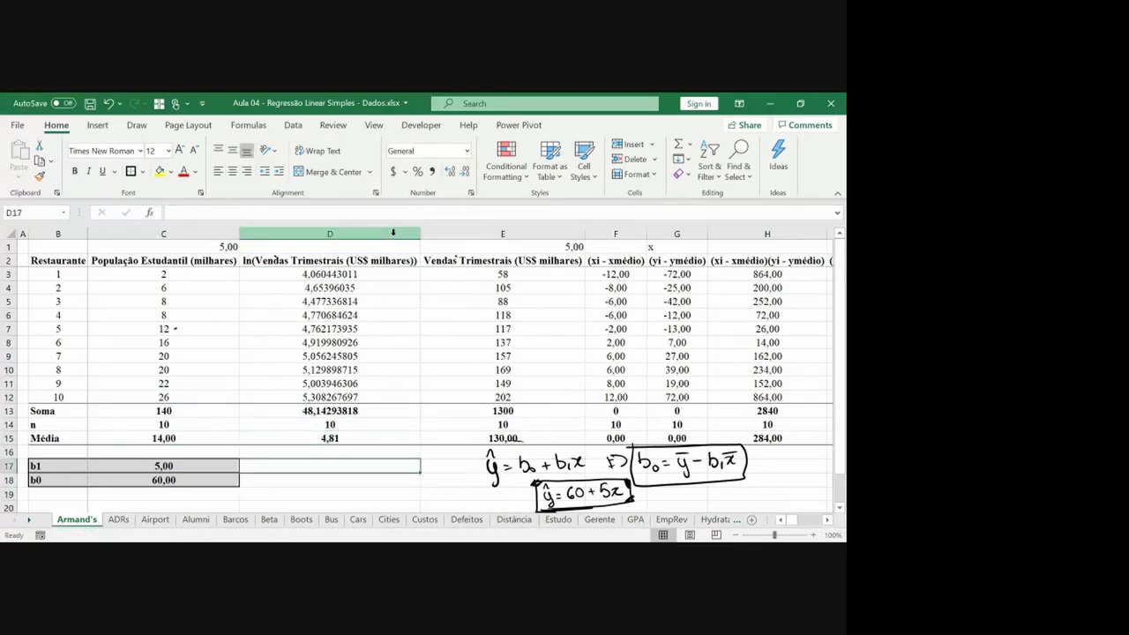
key(Left)
key(F2)
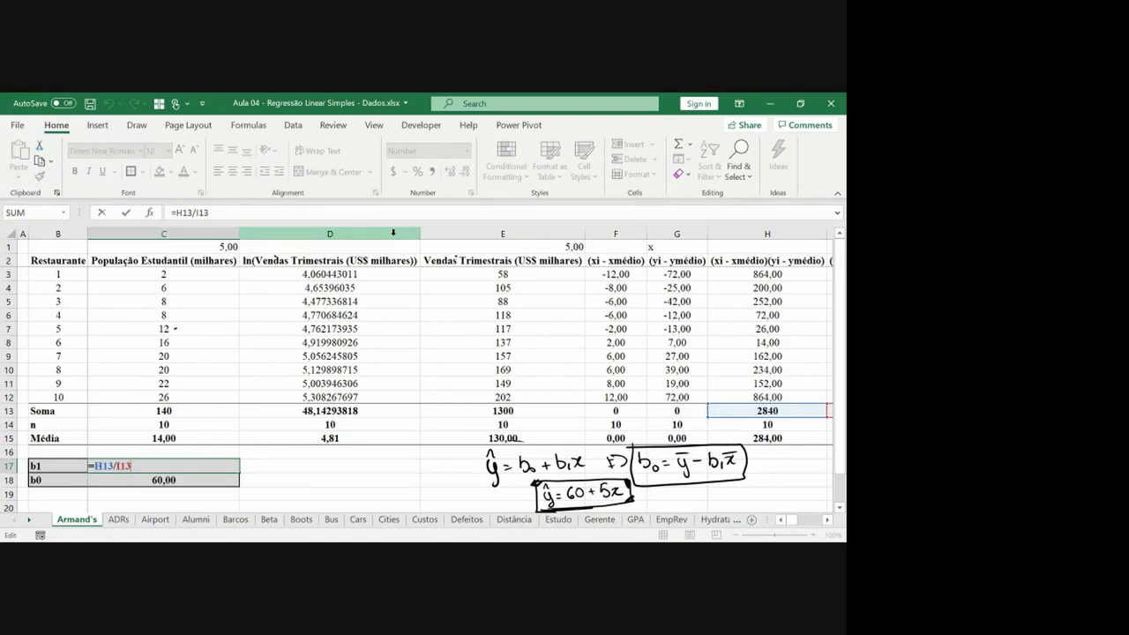
key(Escape)
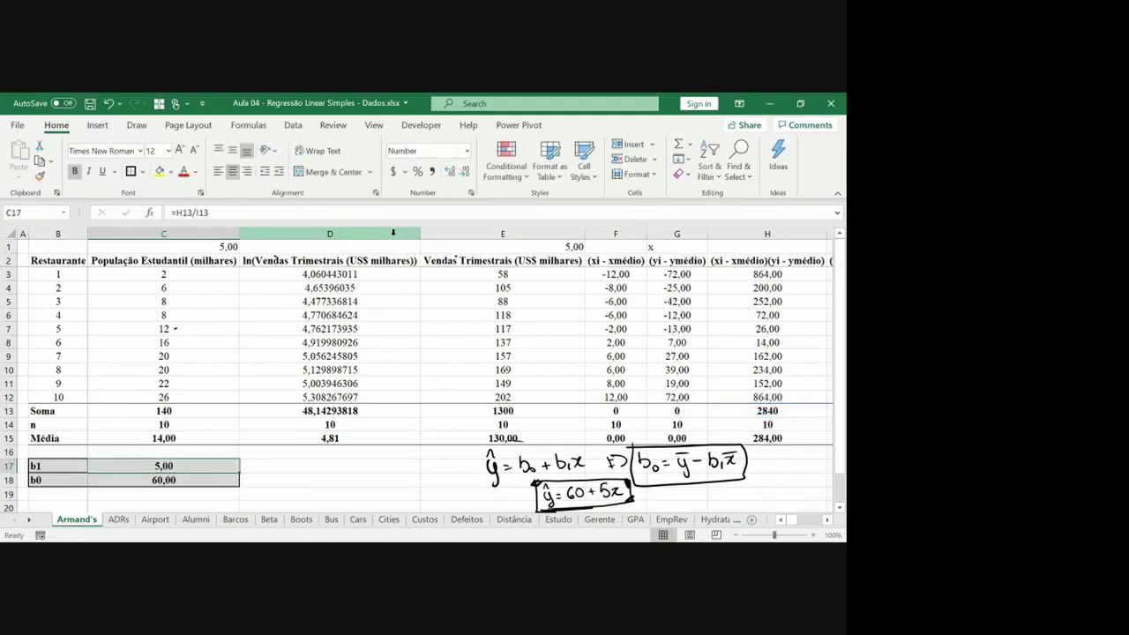
text(=inclin)
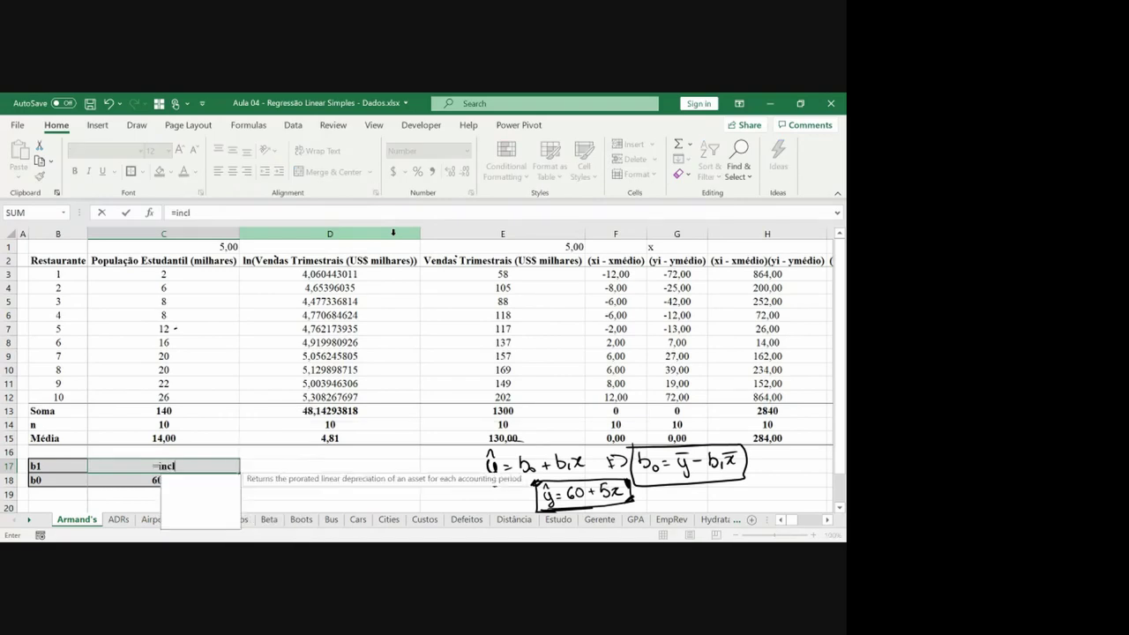
key(BackSpace)
key(BackSpace)
key(BackSpace)
key(BackSpace)
key(BackSpace)
key(BackSpace)
Calculate b1 in C17 with SLOPE, using D3:D12 as known ys and C3:C12 as known xs, and show four decimals.
text(s)
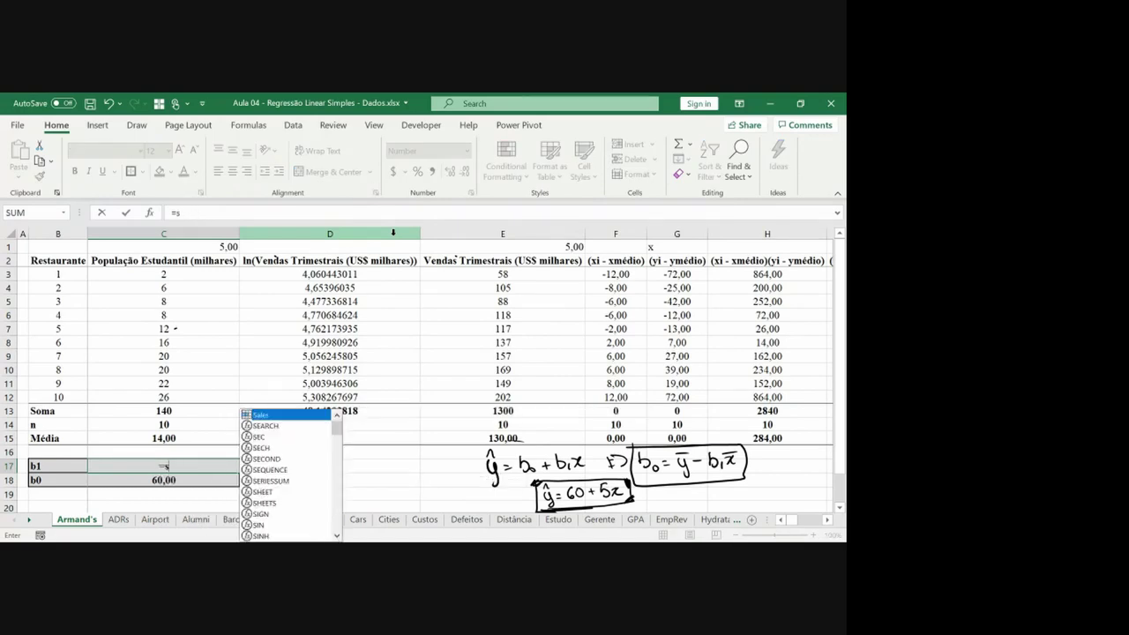
text(lope)
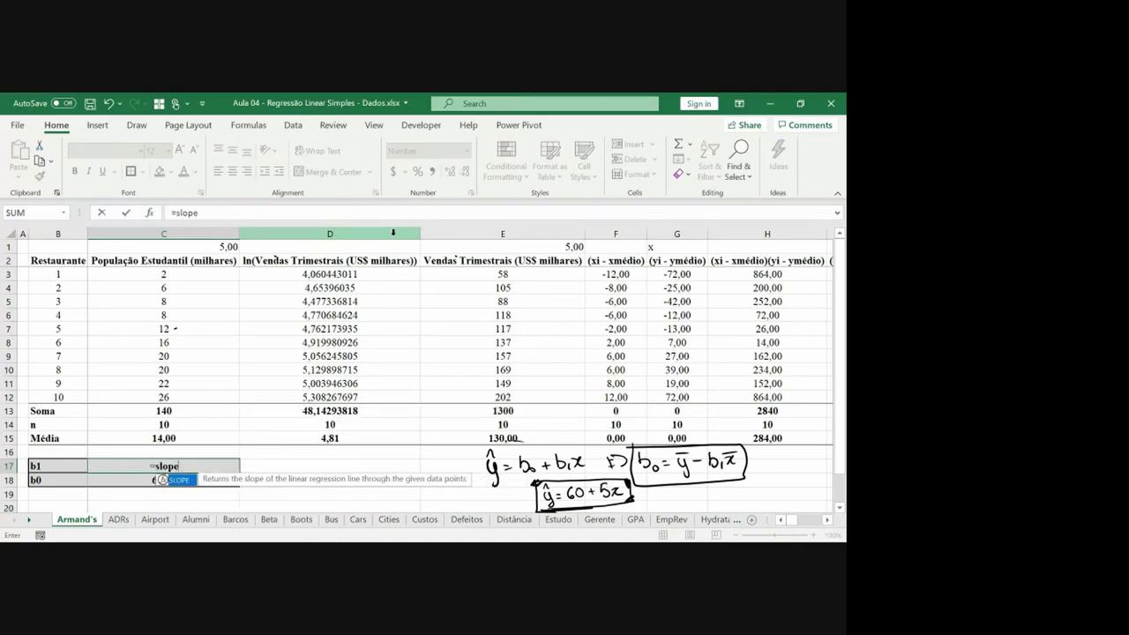
text(()
key(Up)
key(Up)
key(Up)
key(Up)
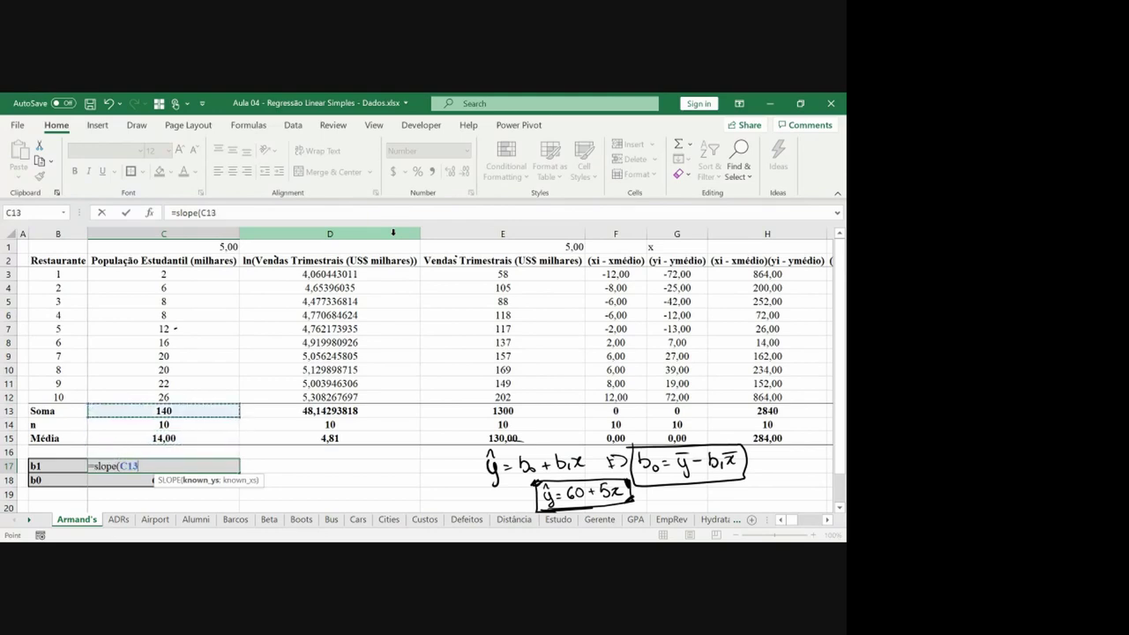
key(Up)
key(Right)
key(ctrl+Up)
key(Down)
key(shift+Down)
key(shift+Down)
key(shift+Down)
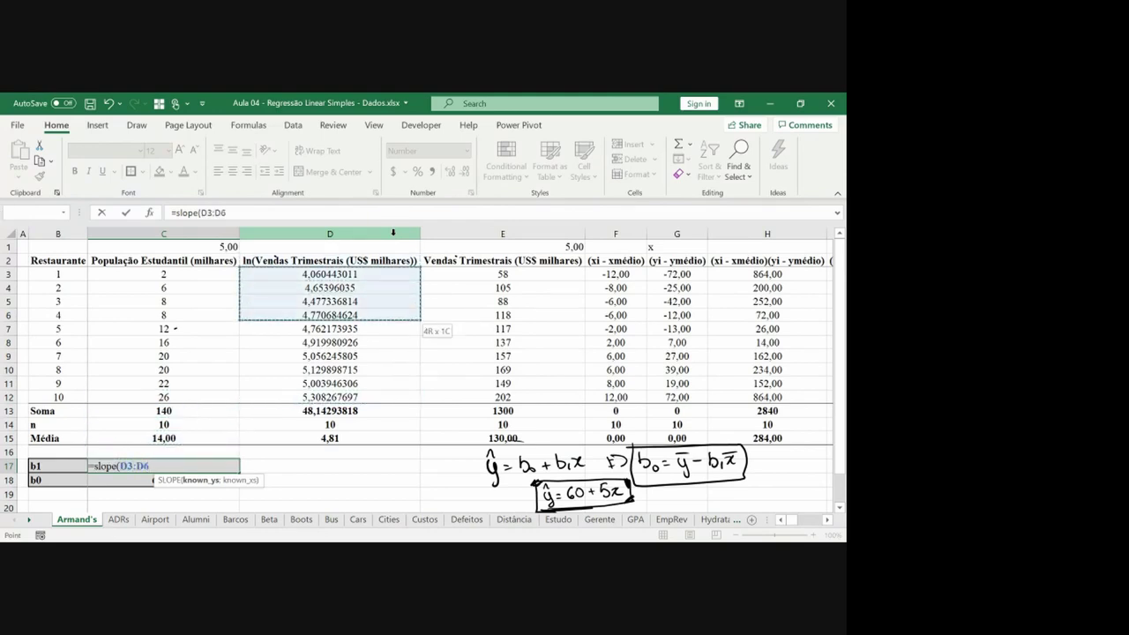
key(shift+Down)
key(shift+Down)
key(shift+Down)
key(shift+Down)
key(shift+Down)
key(shift+Down)
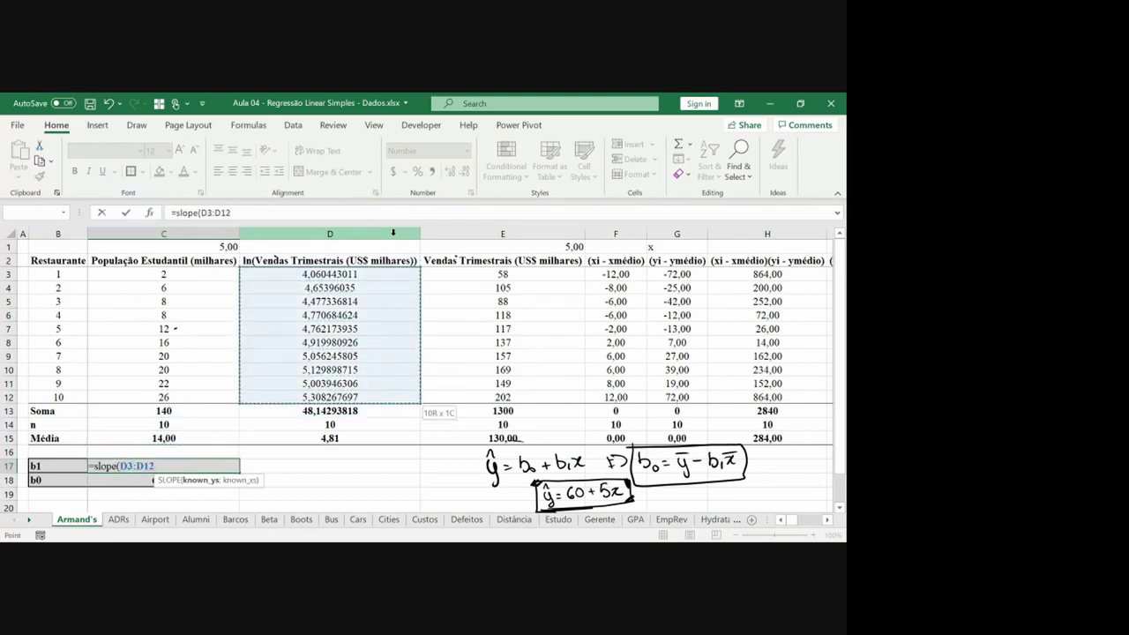
text(;)
key(Up)
key(Up)
key(Up)
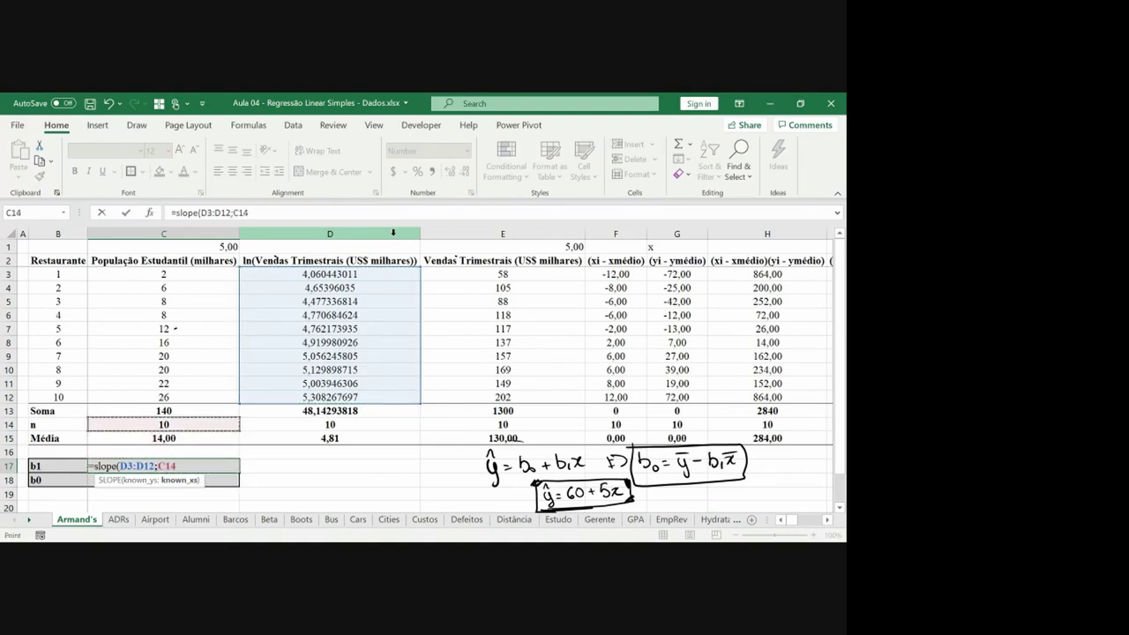
key(Up)
key(Up)
key(Up)
key(Down)
key(ctrl+shift+Up)
key(shift+Down)
key(shift+Down)
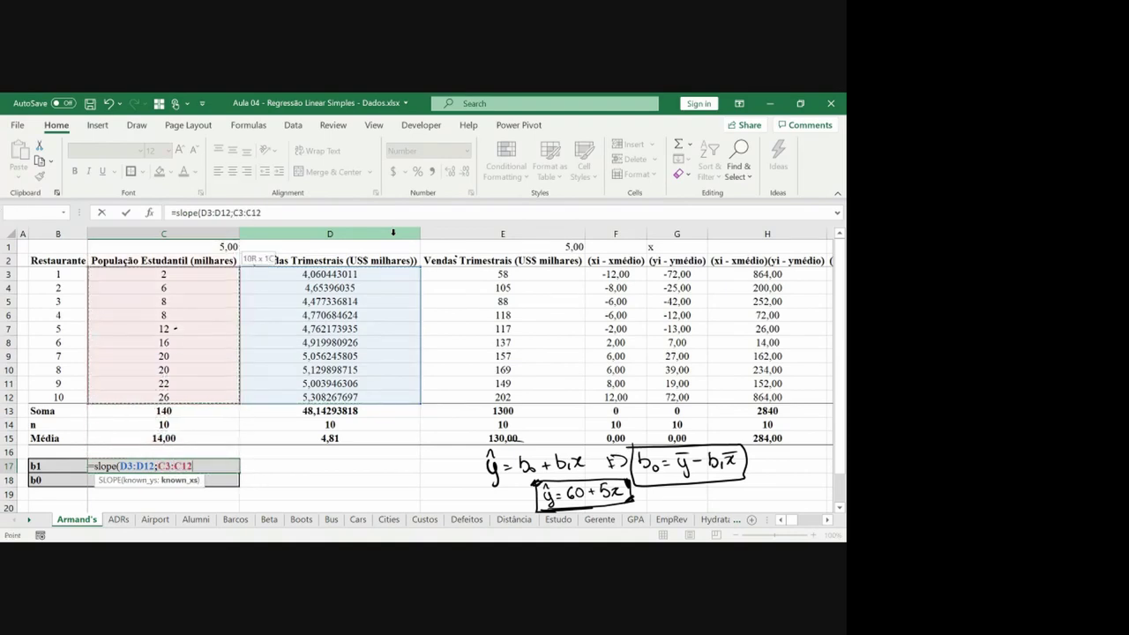
key(Return)
key(Return)
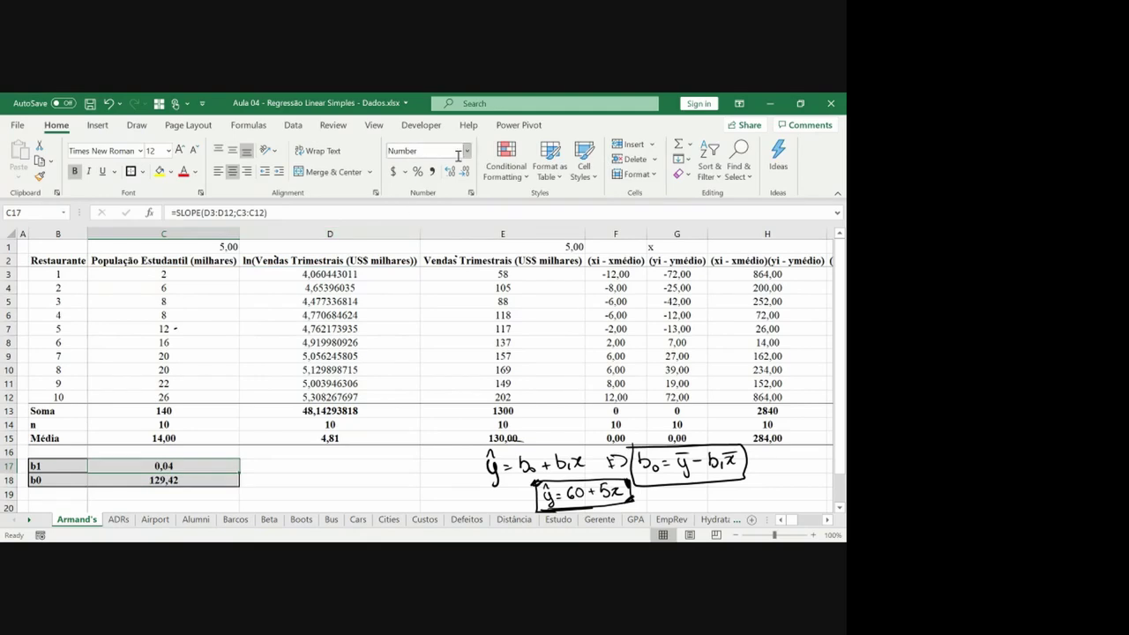
double_click(451, 171)
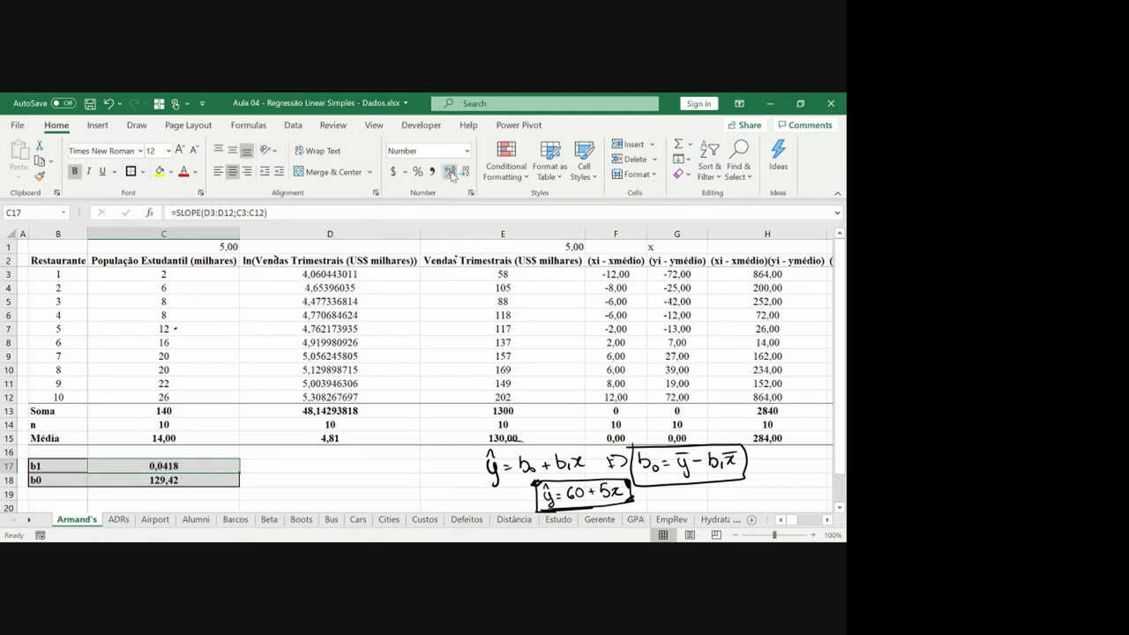
Edit the b0 formula in C18 to =D15-C17*C15 so it uses the mean of the logged sales column.
key(Return)
text(=E15-C17*C15)
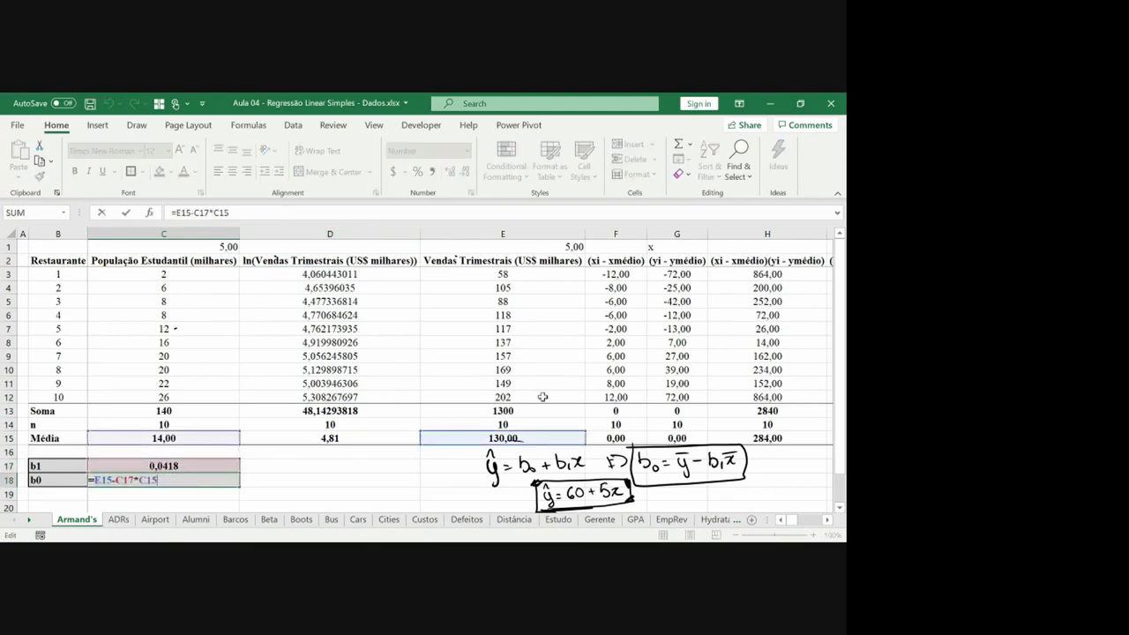
drag(454, 432, 387, 446)
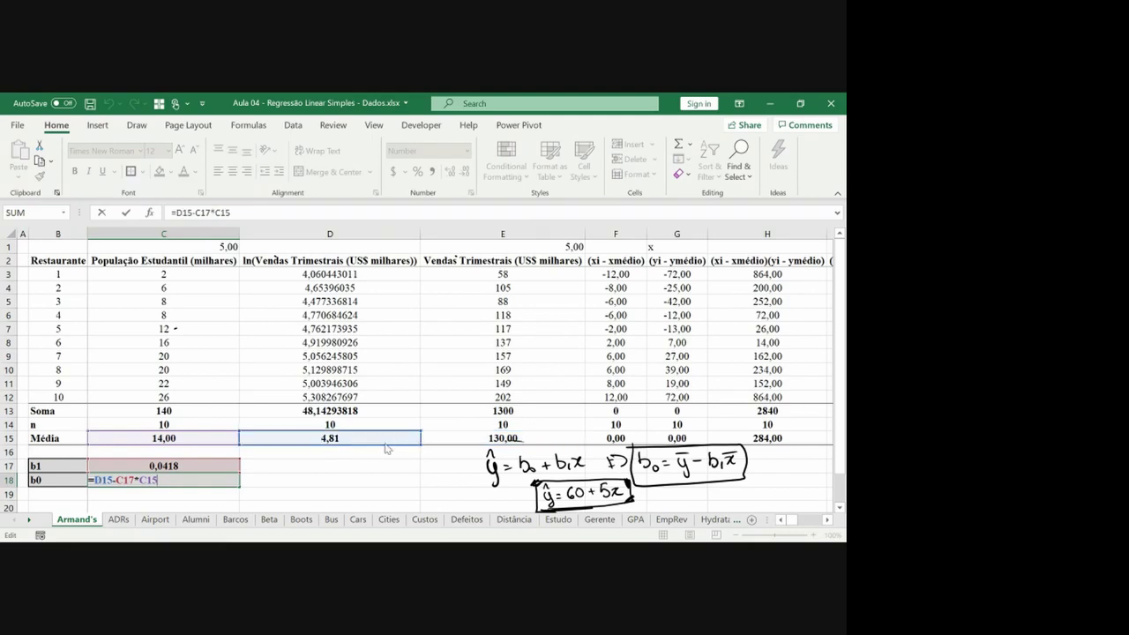
key(Return)
Shade the b1 label and value cells, B17:C17, with a darker grey fill.
key(Up)
key(Up)
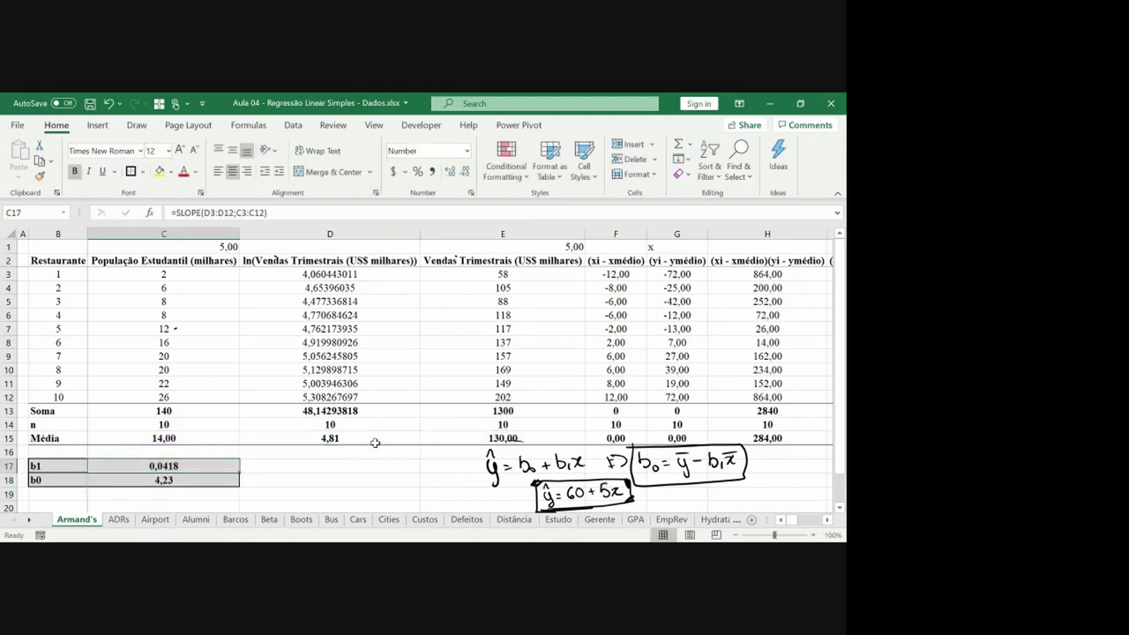
key(shift+Left)
click(171, 172)
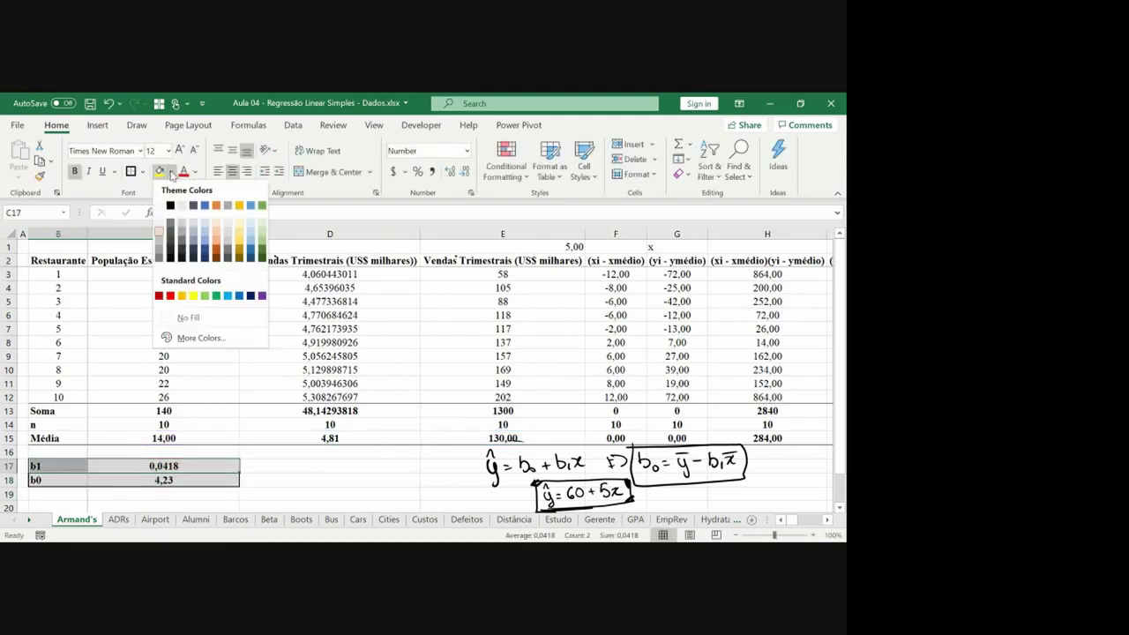
click(170, 241)
Apply the same grey fill to the ln(Vendas Trimestrais (US$ milhares)) header in D2.
click(314, 259)
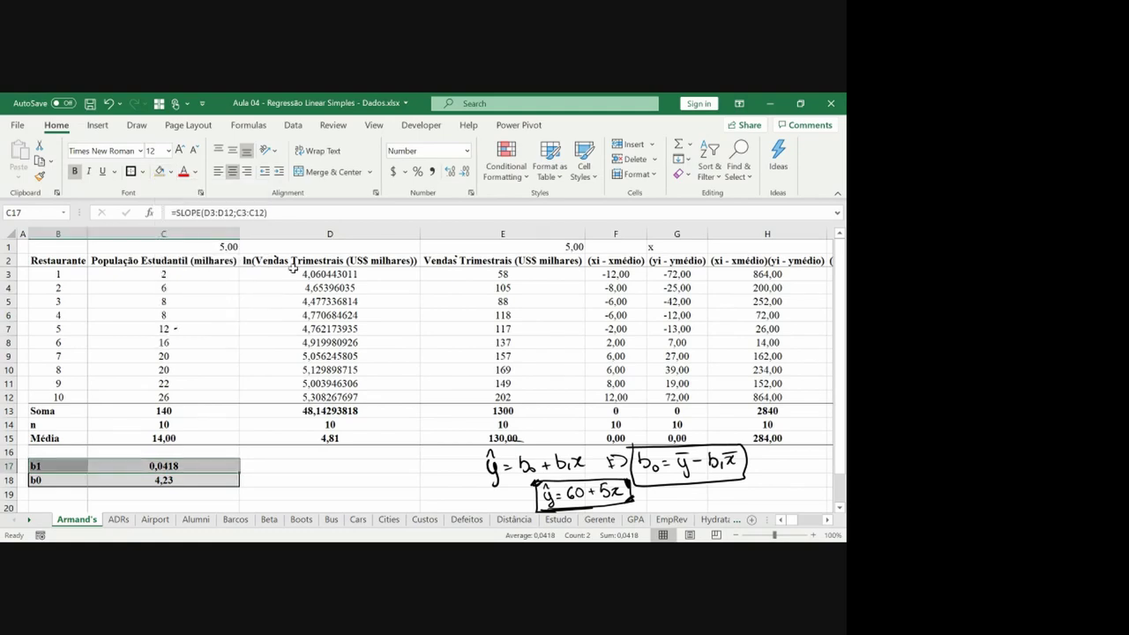
click(160, 172)
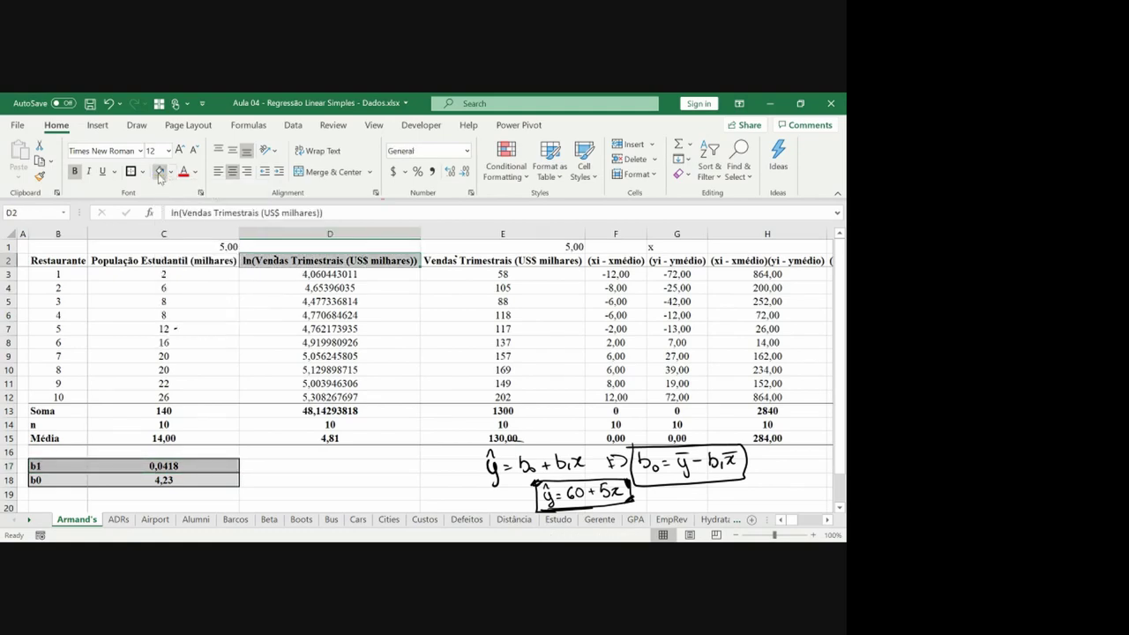
key(Down)
click(174, 466)
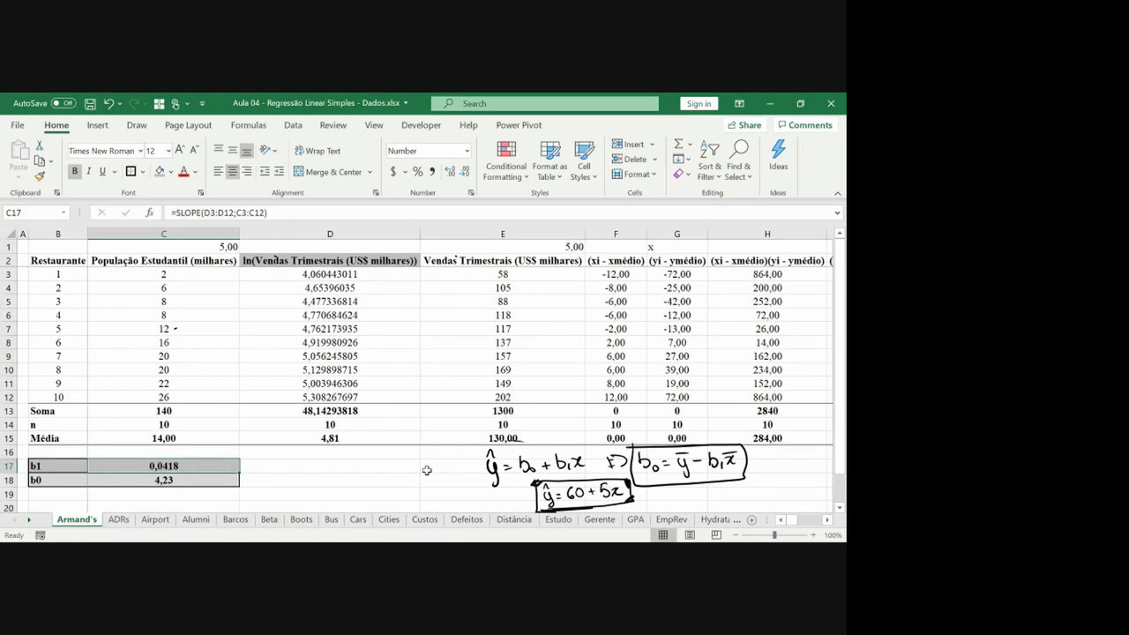
click(253, 436)
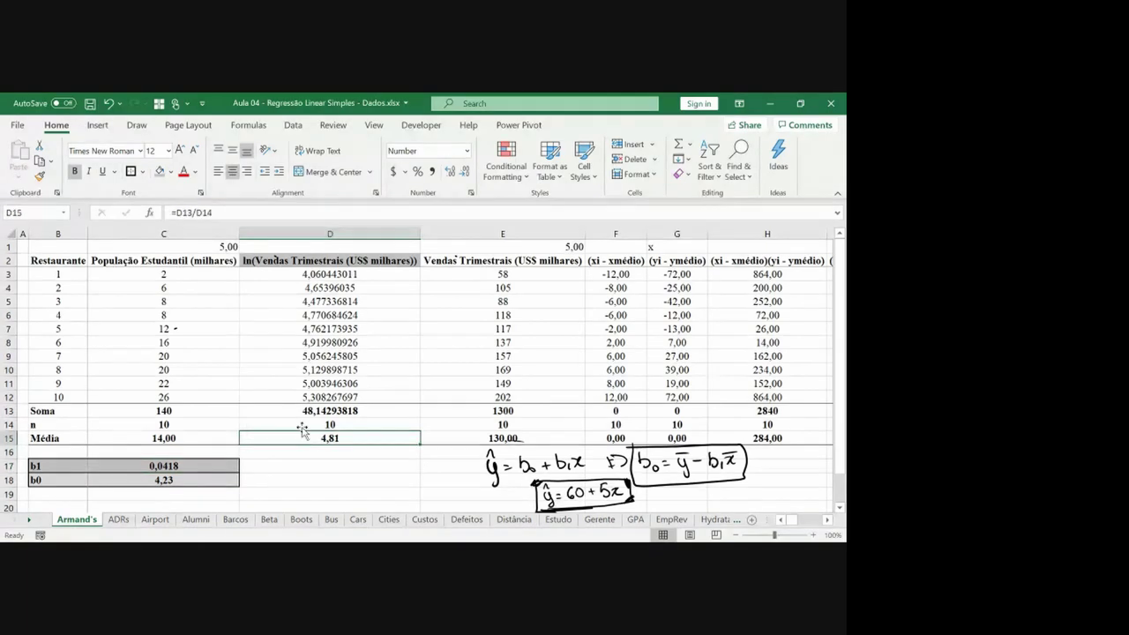
click(274, 476)
click(295, 464)
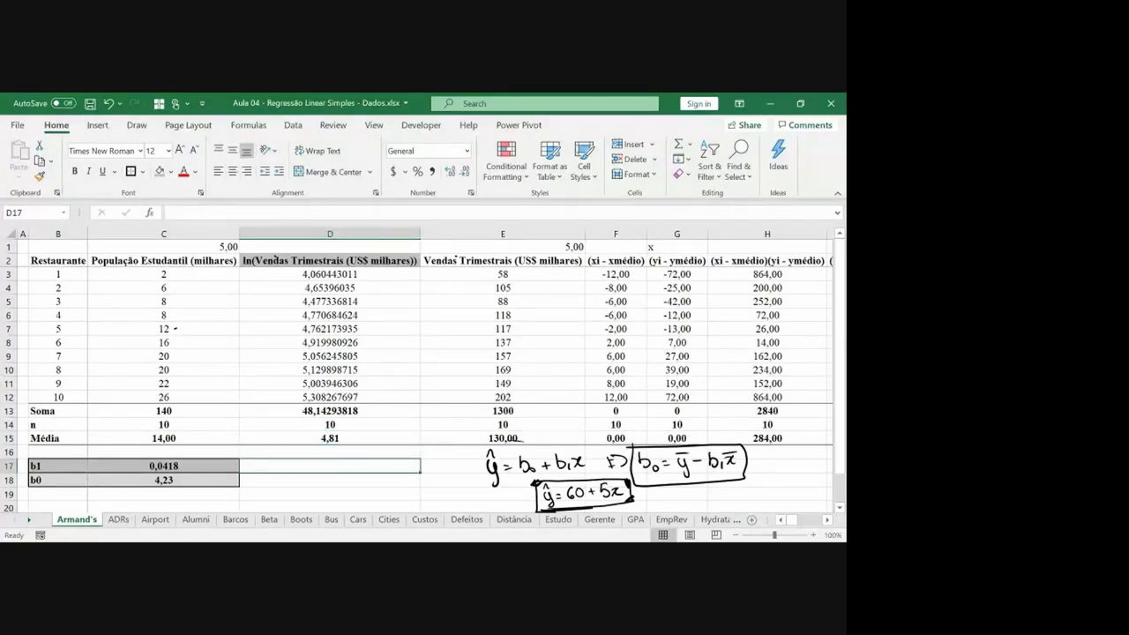
mouse_move(148, 462)
mouse_down()
mouse_move(175, 458)
mouse_move(152, 459)
mouse_up()
key(ctrl+z)
drag(272, 466, 288, 463)
mouse_move(310, 457)
mouse_down()
mouse_move(309, 470)
mouse_move(326, 470)
mouse_up()
key(ctrl+z)
key(ctrl+z)
key(ctrl+z)
key(ctrl+z)
key(ctrl+z)
key(ctrl+z)
drag(286, 461, 291, 470)
key(ctrl+z)
key(ctrl+z)
key(ctrl+z)
key(ctrl+z)
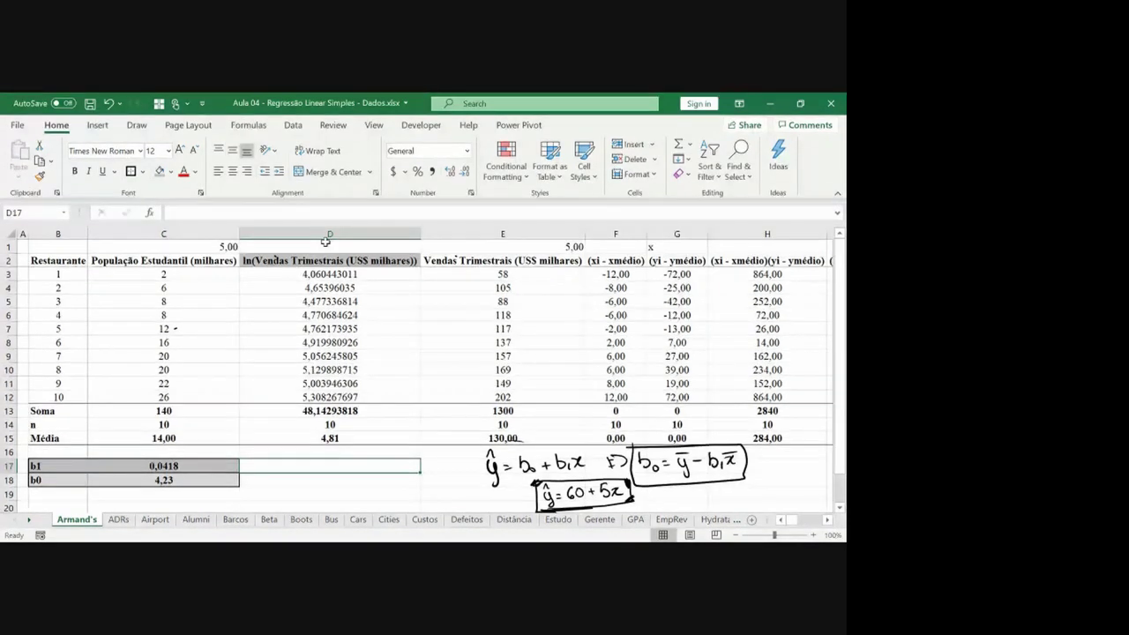
Insert a blank column before the ln(Vendas Trimestrais) column and clear the inherited shading from D17:D18 using blank cell D16.
click(323, 235)
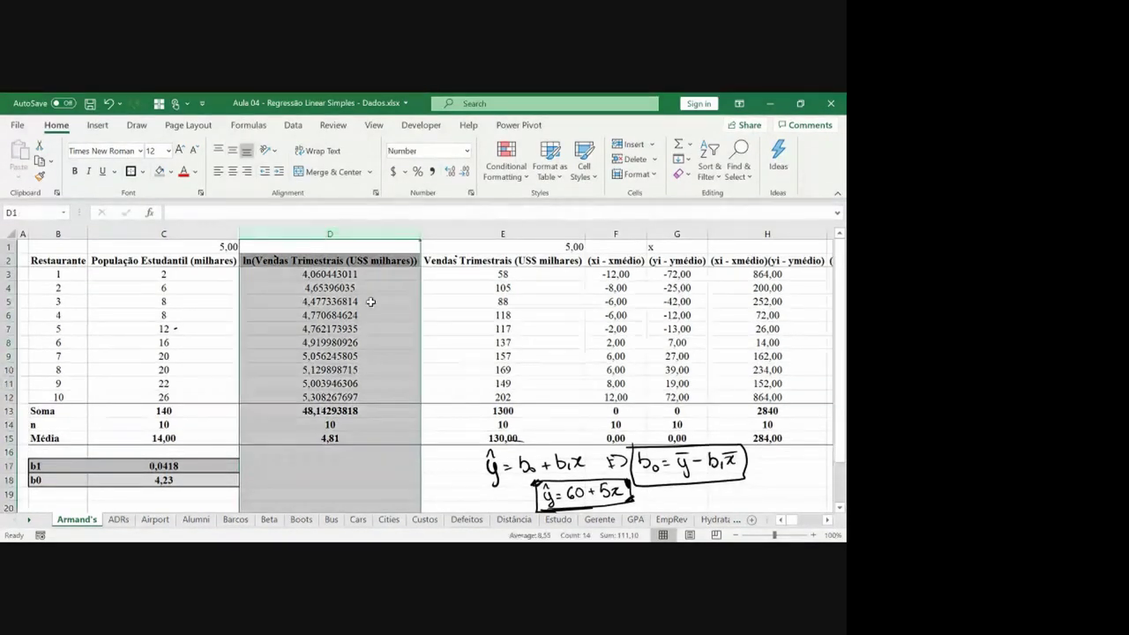
key(ctrl+plus)
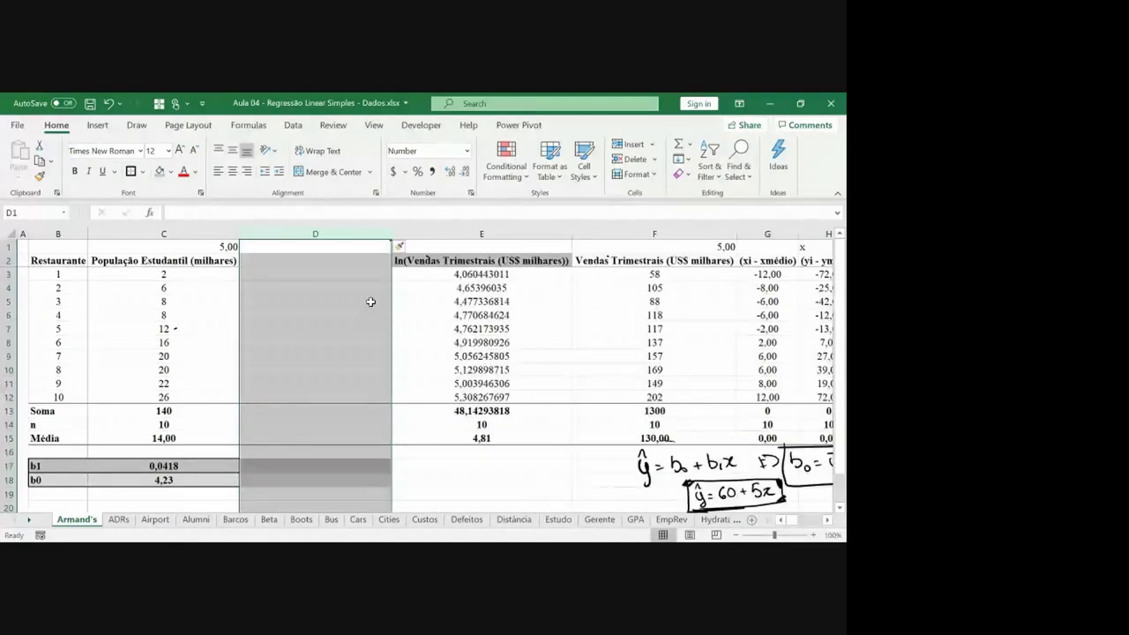
key(Down)
key(Down)
key(Down)
key(Down)
key(Down)
key(Down)
key(Down)
key(Down)
key(Down)
key(Down)
key(Down)
key(Down)
key(Down)
key(Down)
key(Down)
key(ctrl+c)
key(Down)
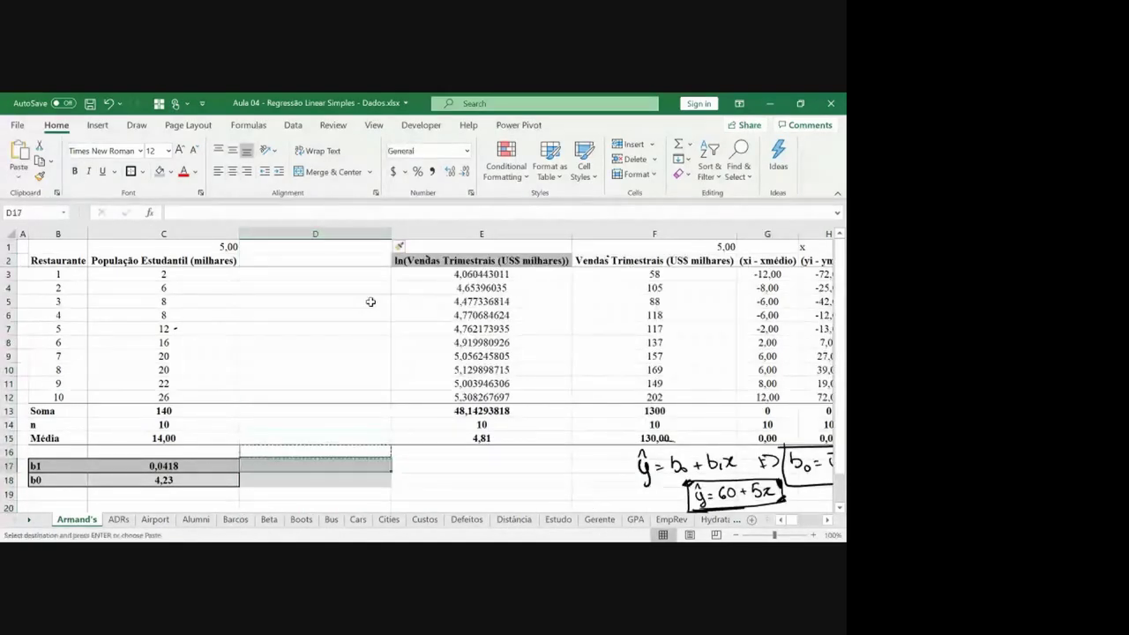
key(Up)
key(Up)
key(Up)
key(Up)
key(Up)
key(Up)
key(Up)
key(Up)
key(Up)
key(Up)
key(Up)
key(Up)
key(Up)
key(Up)
key(Up)
key(Escape)
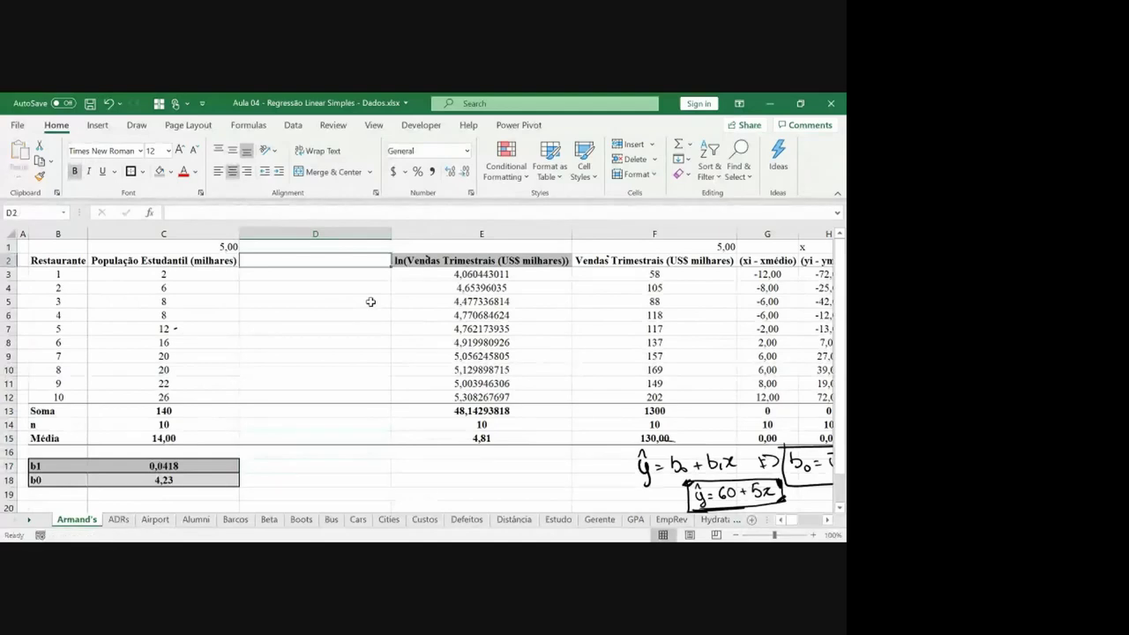
Reuse the header from C2 in D2, wrapping it to read ln(População Estudantil (milhares)).
text(ln()
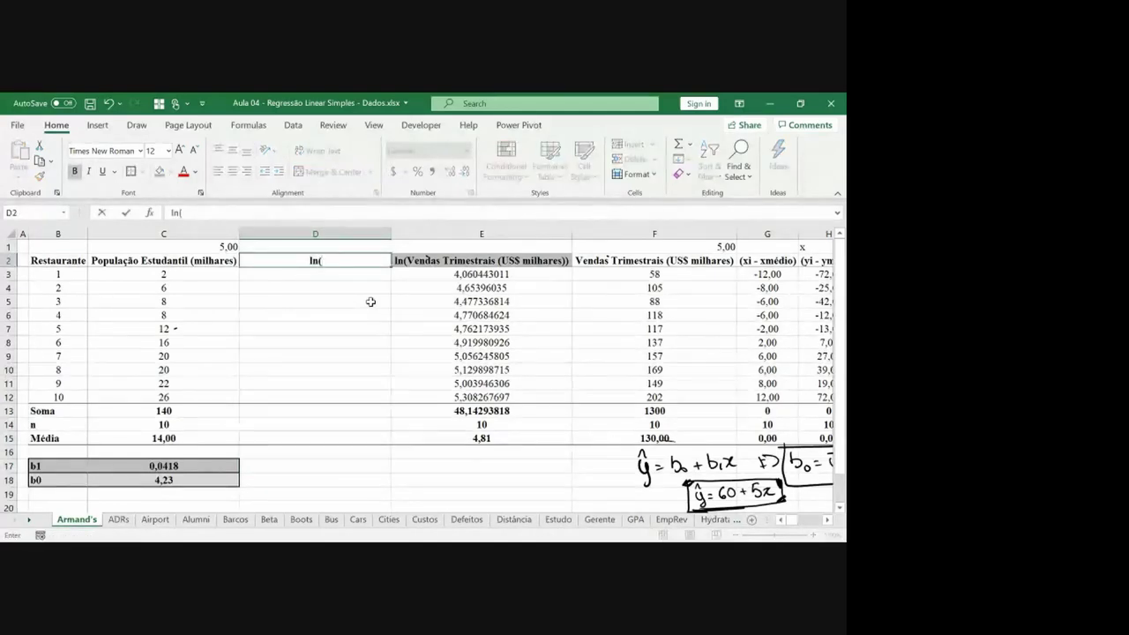
key(Escape)
key(Left)
key(ctrl+c)
key(Right)
key(Return)
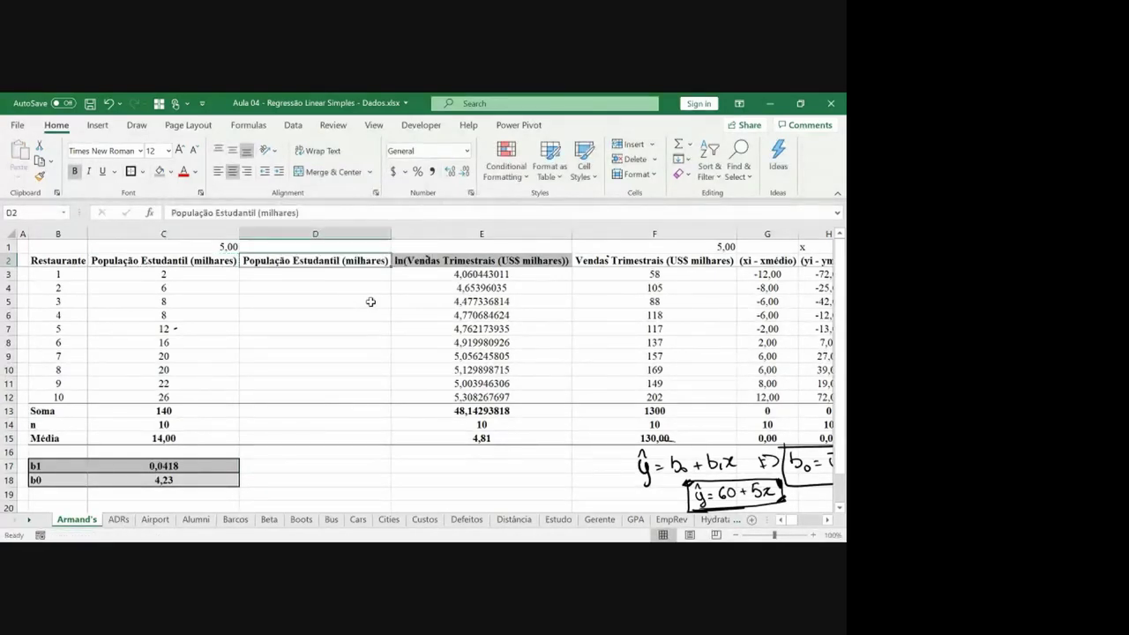
key(F2)
key(Home)
text(ln()
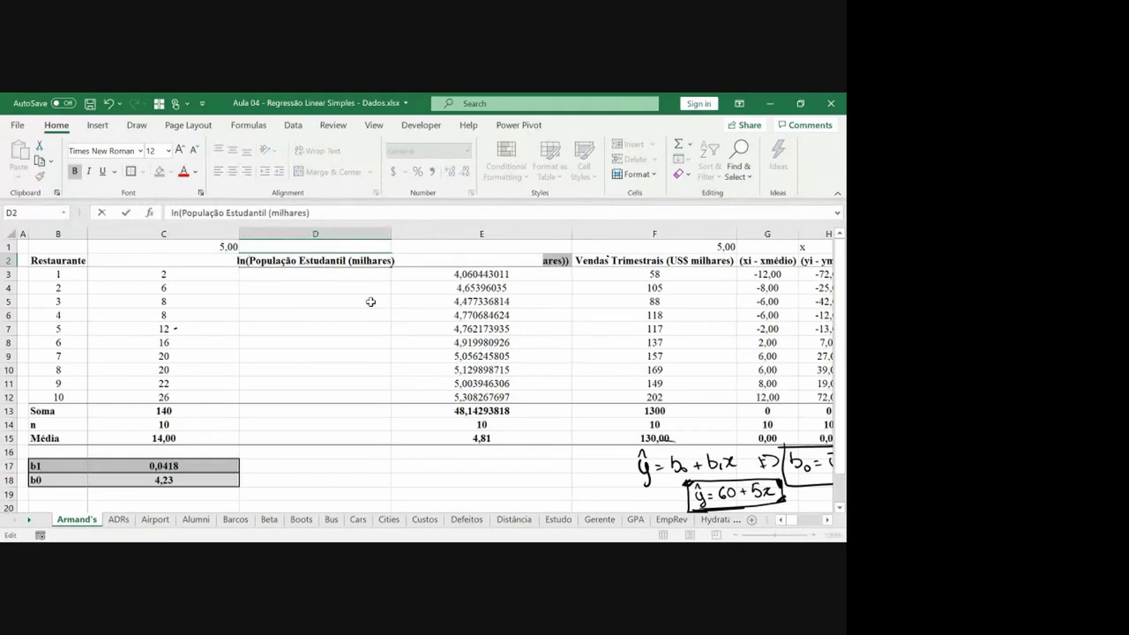
key(End)
text())
key(Return)
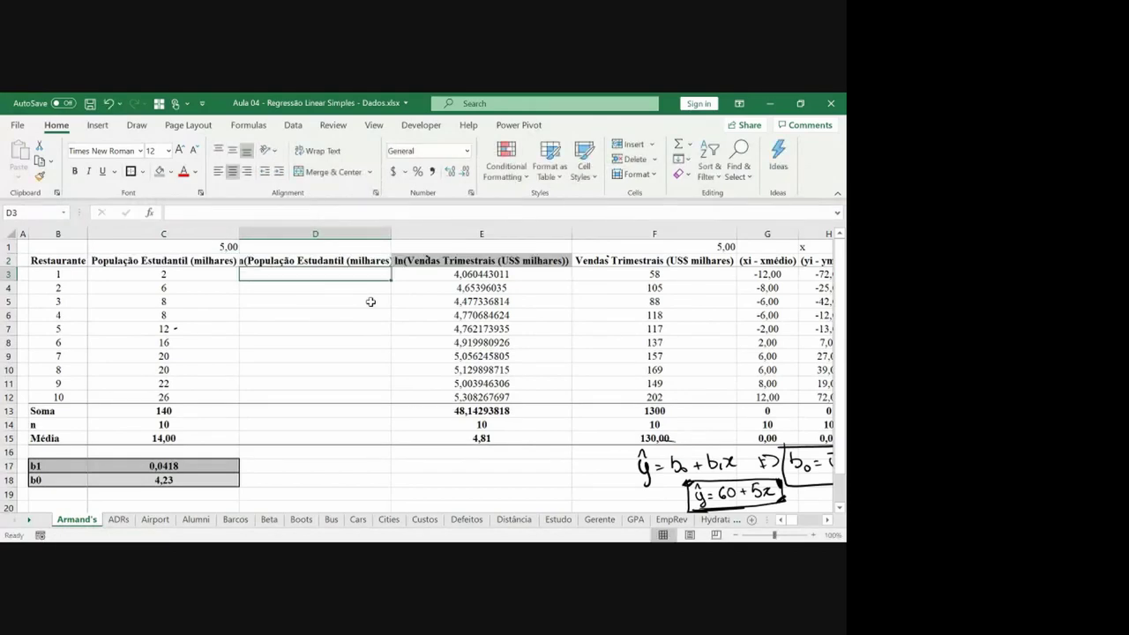
Autofit column D to its header and copy only the formatting of E2:E15 onto D2:D15.
double_click(393, 233)
key(Up)
key(Right)
key(ctrl+shift+Down)
key(ctrl+c)
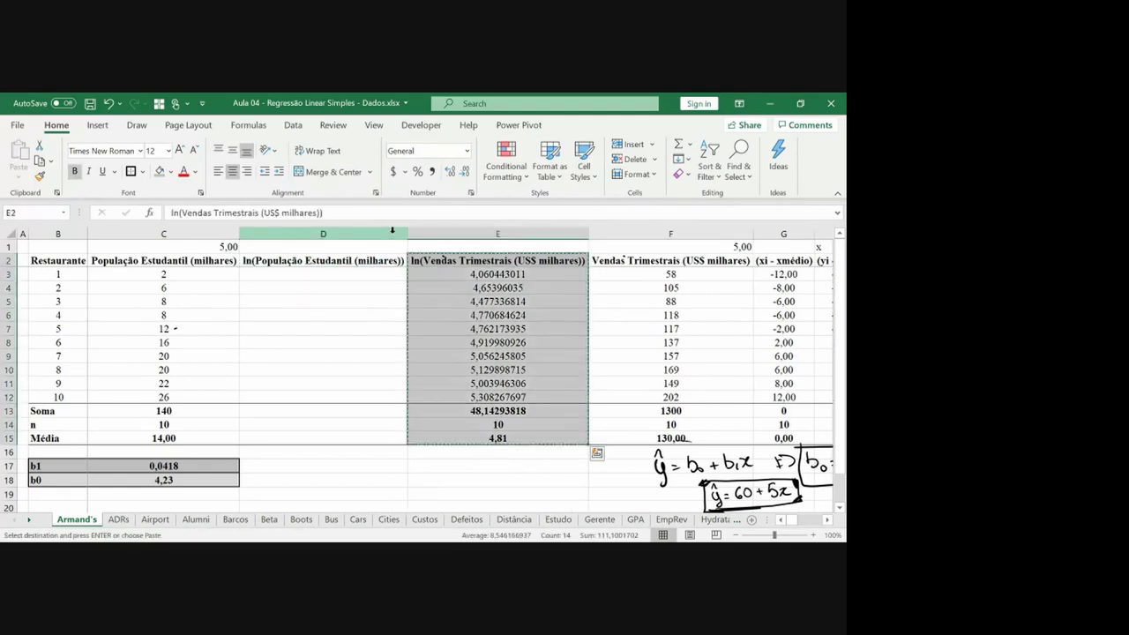
key(Left)
key(ctrl+alt+v)
key(t)
key(Return)
key(Escape)
Enter =LN(C3) in D3 to compute the natural log of the first restaurant's student population.
key(Down)
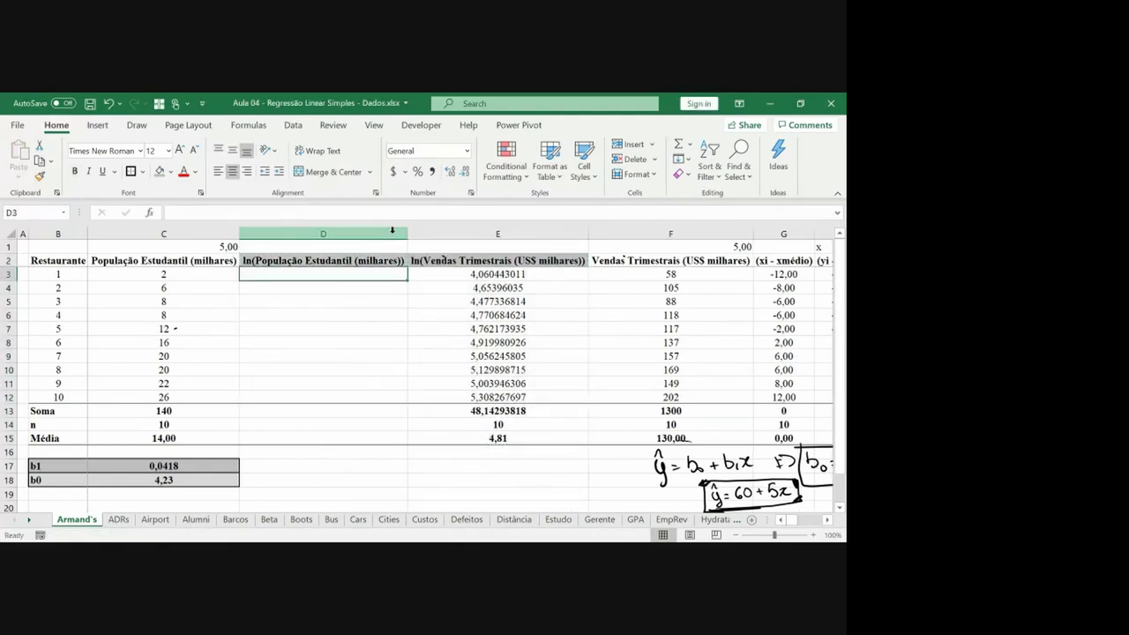
text(=ln)
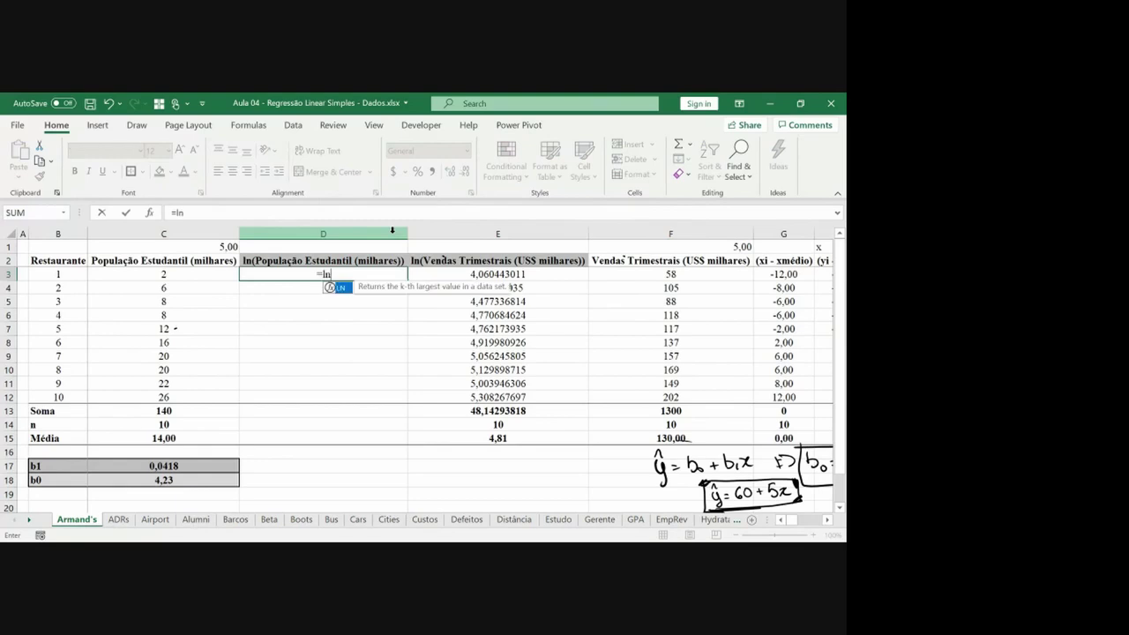
text(()
key(Left)
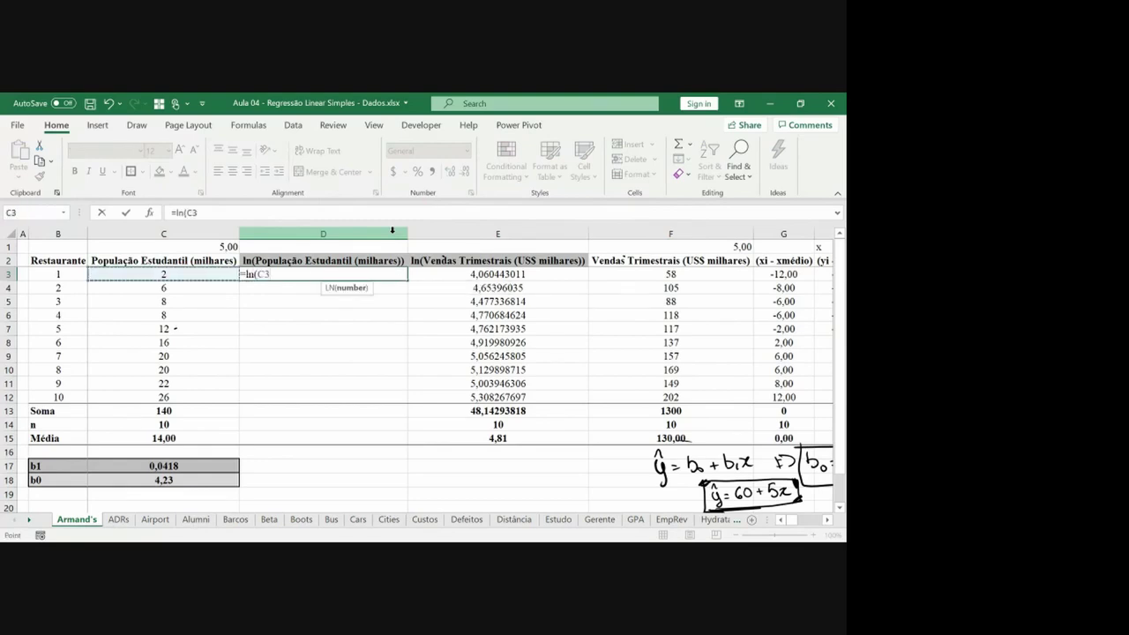
key(ctrl+Return)
Copy the LN formula from D3 down through D12 for the remaining restaurants.
key(ctrl+c)
key(Left)
key(ctrl+Down)
key(Right)
key(Up)
key(Up)
key(Up)
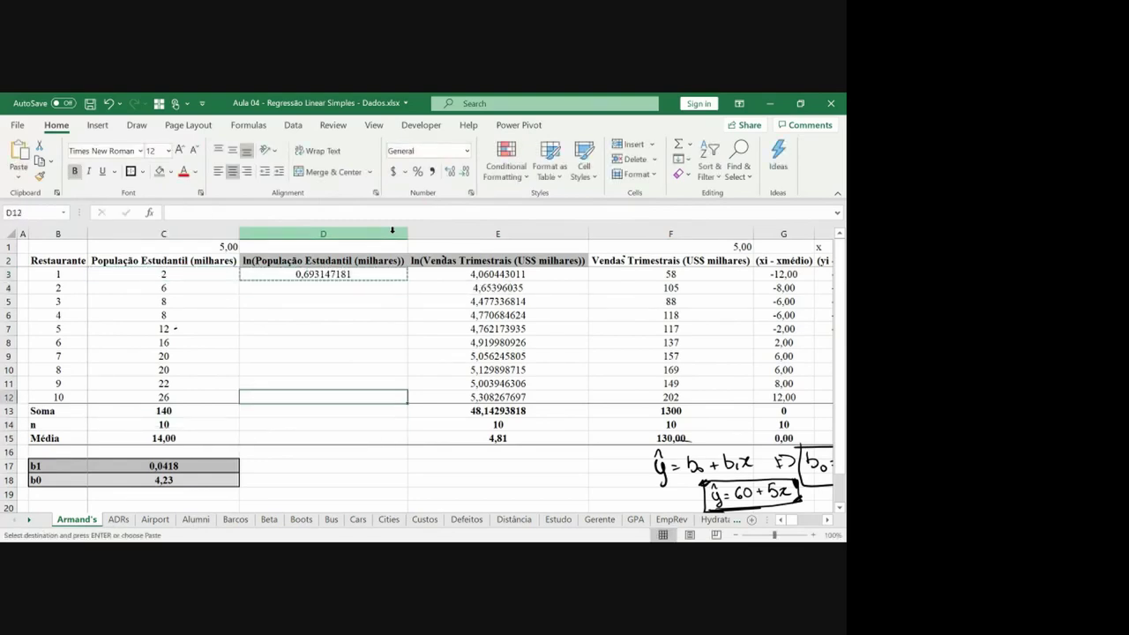
key(ctrl+shift+Up)
key(ctrl+v)
Copy the Soma, n and Média formulas from C13:C15 into D13:D15.
key(Left)
key(Down)
key(Down)
key(Up)
key(shift+Down)
key(shift+Down)
key(ctrl+c)
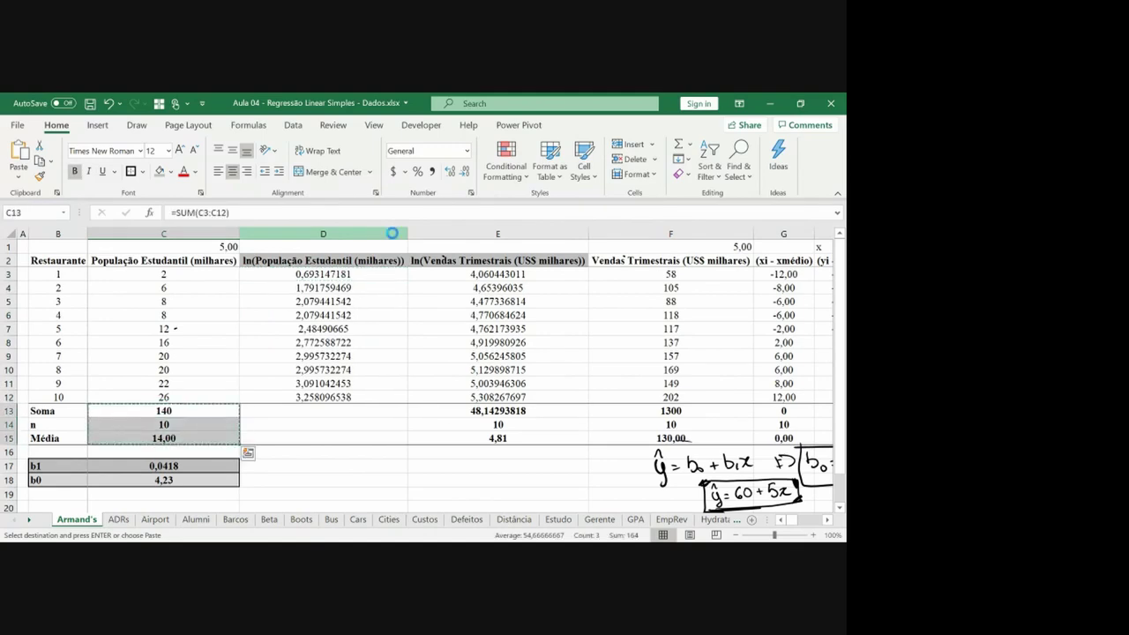
key(Right)
key(ctrl+v)
key(Escape)
Select the b1 slope value in C17.
key(Down)
key(Up)
key(Up)
key(ctrl+Up)
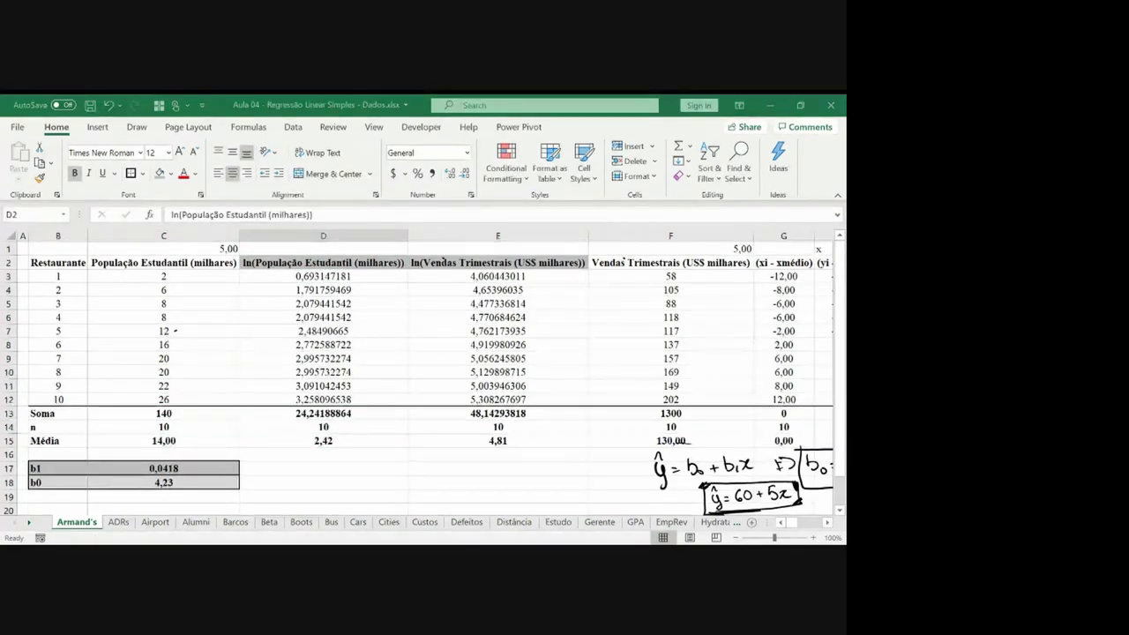
key(Down)
key(Down)
key(Down)
key(Down)
key(Down)
key(Down)
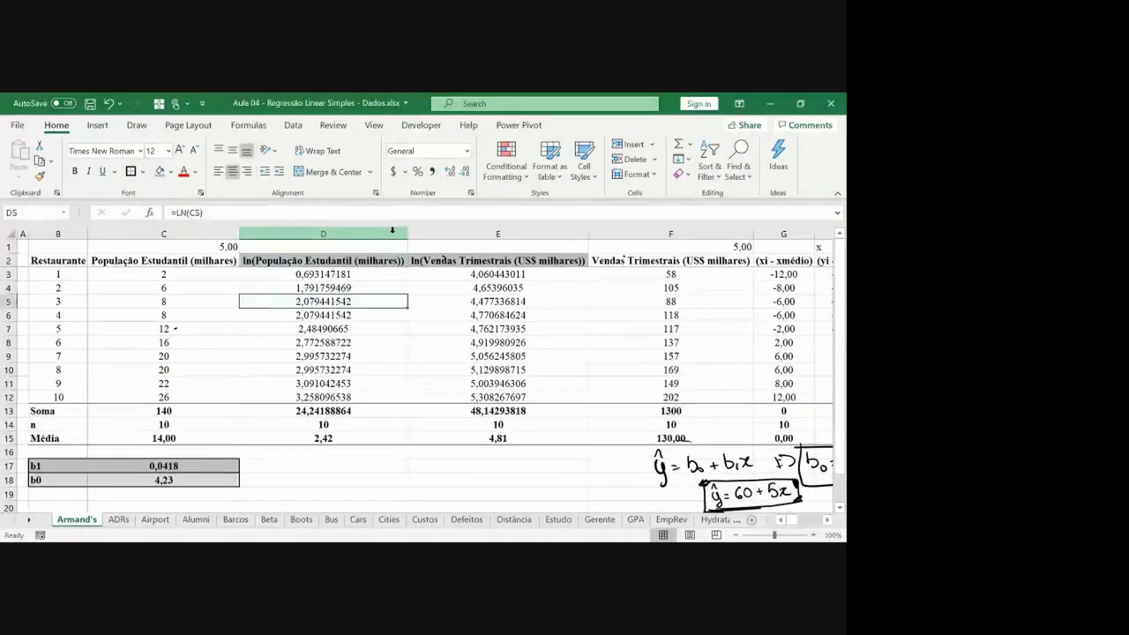
key(Right)
key(Right)
key(Left)
key(Left)
key(Left)
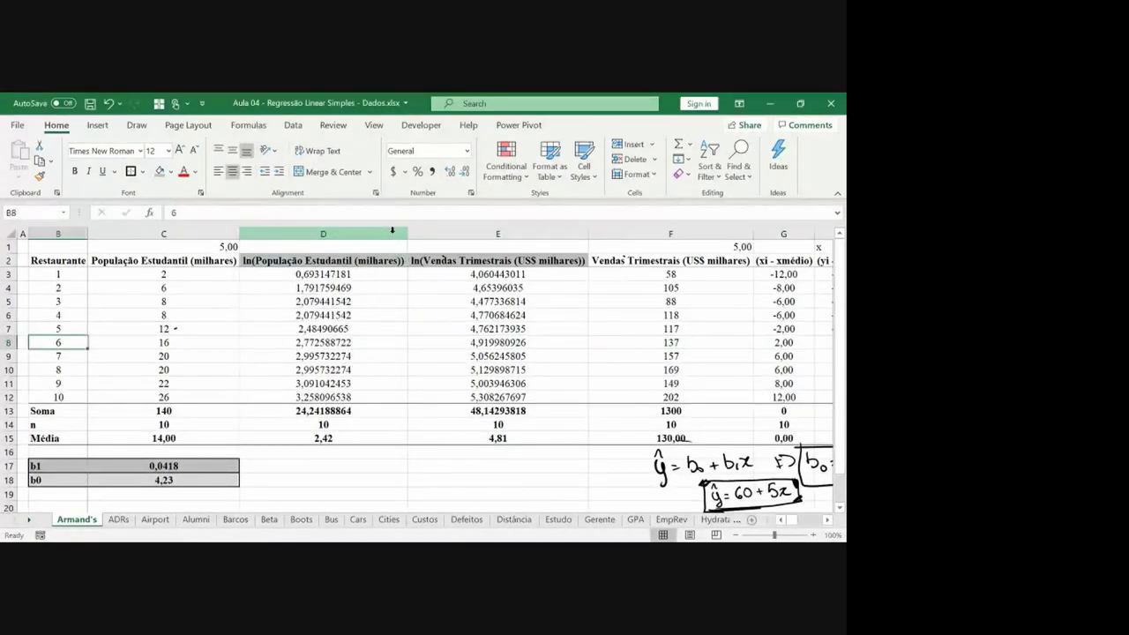
key(Down)
key(Down)
key(Down)
key(Down)
key(Down)
key(Down)
key(Down)
key(Down)
key(Down)
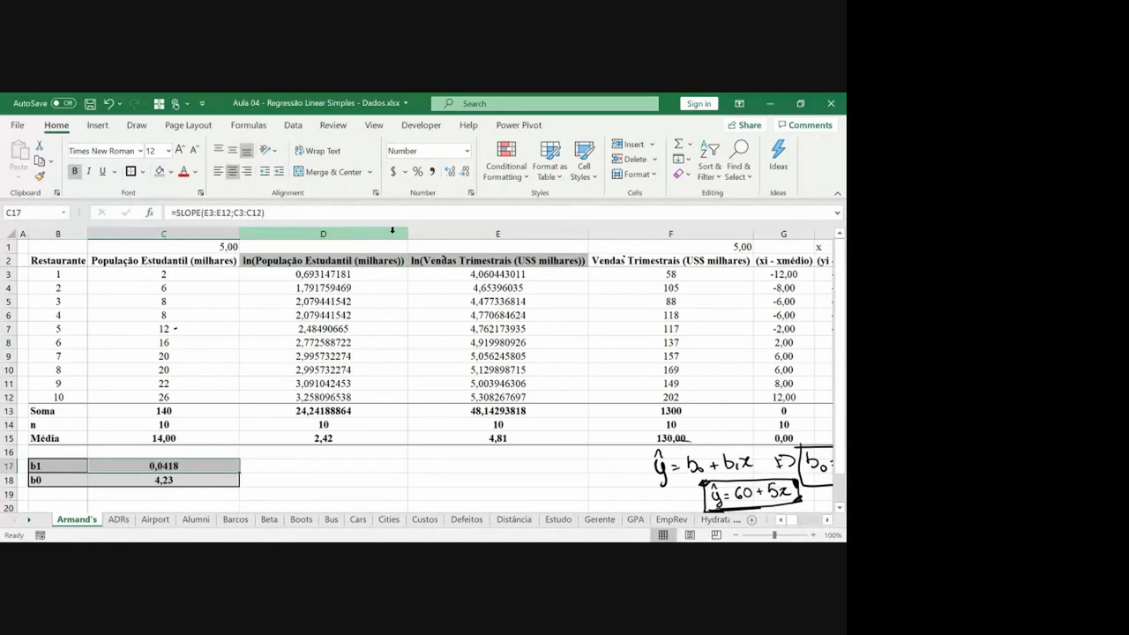
text(=incl)
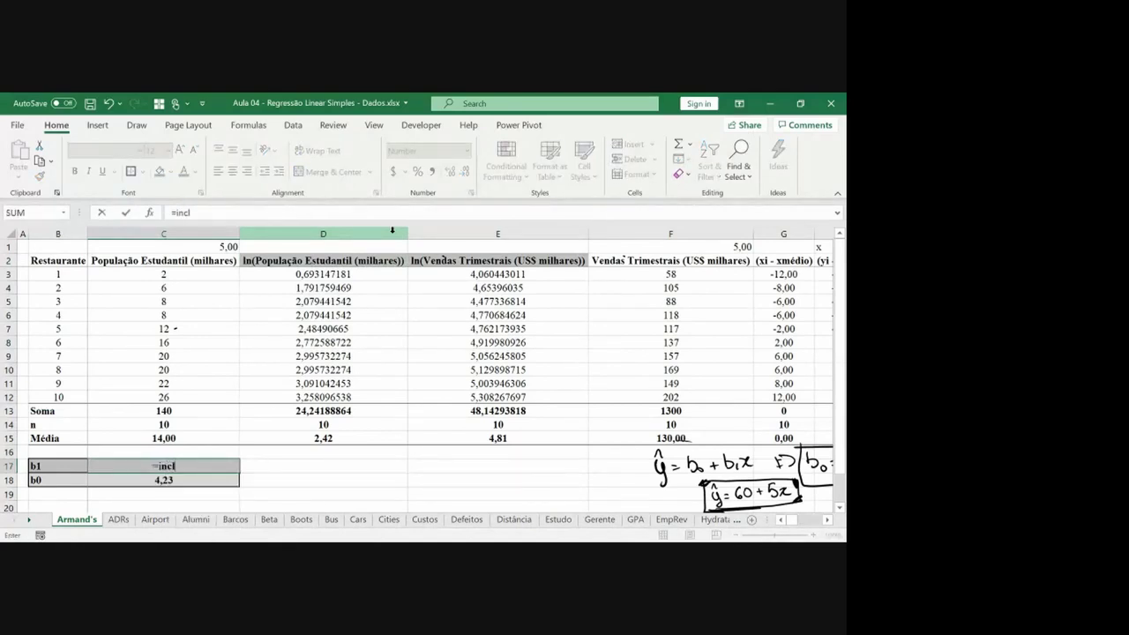
text(inação)
key(BackSpace)
key(BackSpace)
key(BackSpace)
key(BackSpace)
key(BackSpace)
key(BackSpace)
key(BackSpace)
key(BackSpace)
key(BackSpace)
key(BackSpace)
Start a SLOPE formula in C17 for b1, using the quarterly sales F3:F12 as the known ys.
text(s;)
key(BackSpace)
text(lop)
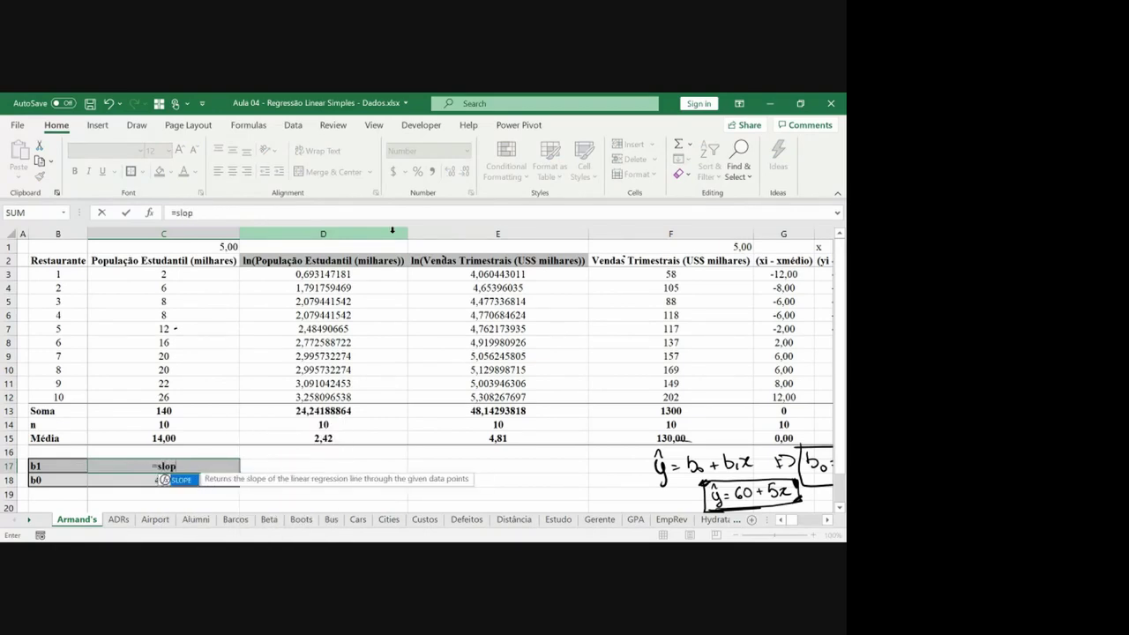
text(e()
key(Up)
key(Up)
key(Up)
key(Up)
key(Up)
key(Right)
key(Right)
key(Right)
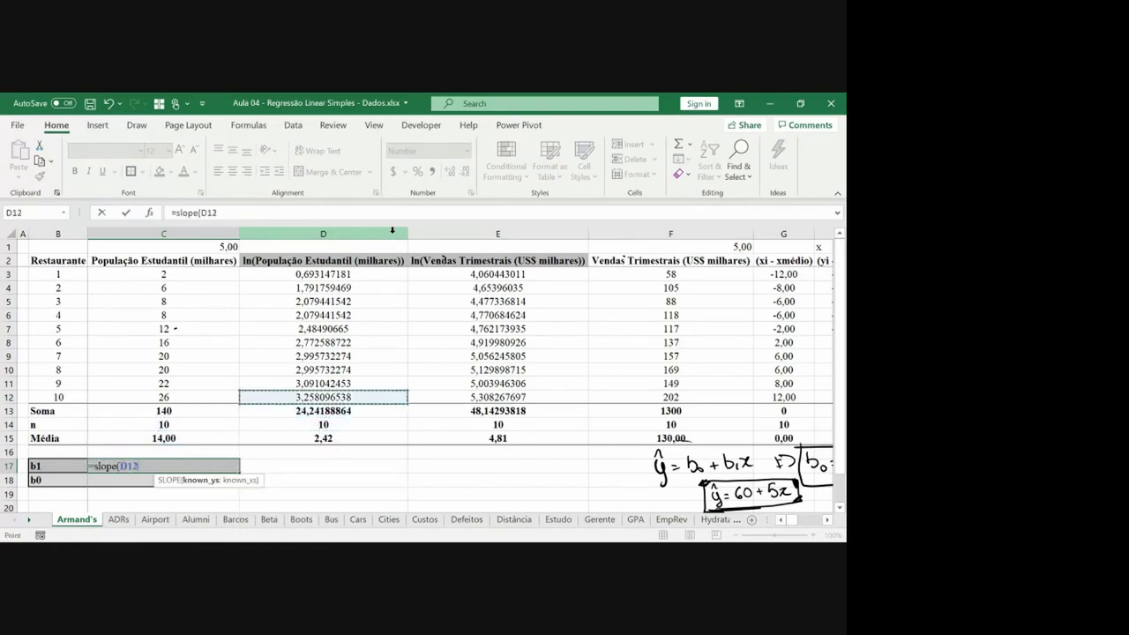
key(shift+Up)
key(shift+Up)
key(shift+Up)
key(shift+Up)
key(shift+Up)
key(shift+Up)
key(shift+Up)
key(shift+Up)
key(shift+Up)
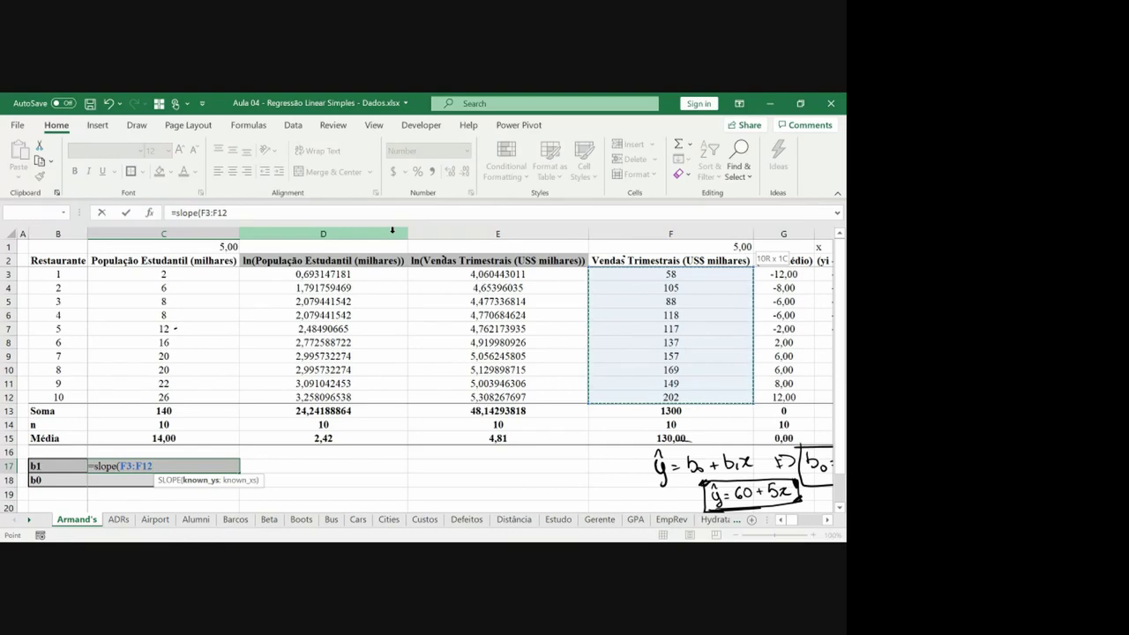
Complete the SLOPE formula in C17 with the log student population D3:D12 as the known xs.
text(;)
key(Up)
key(Up)
key(Up)
key(Up)
key(Up)
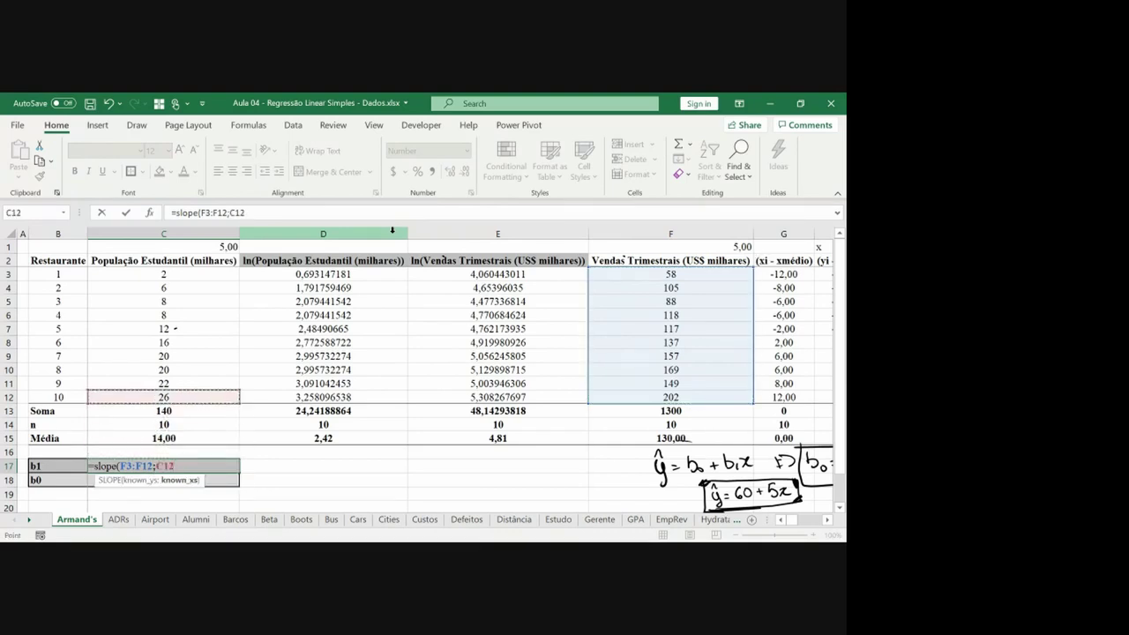
key(Right)
key(ctrl+shift+Up)
key(shift+Down)
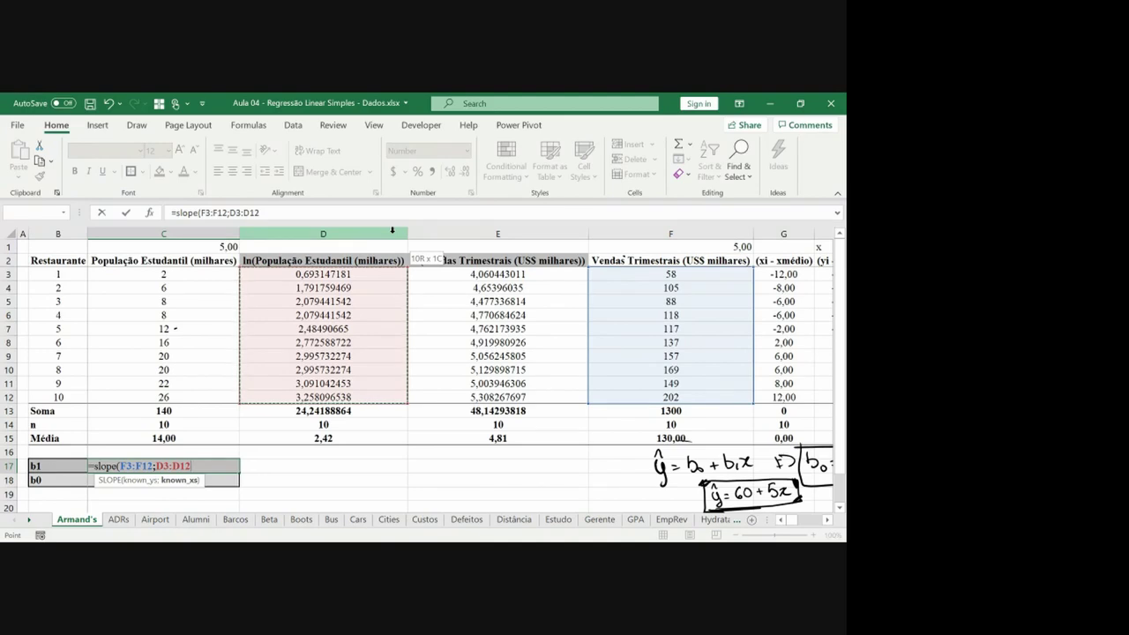
text())
key(Return)
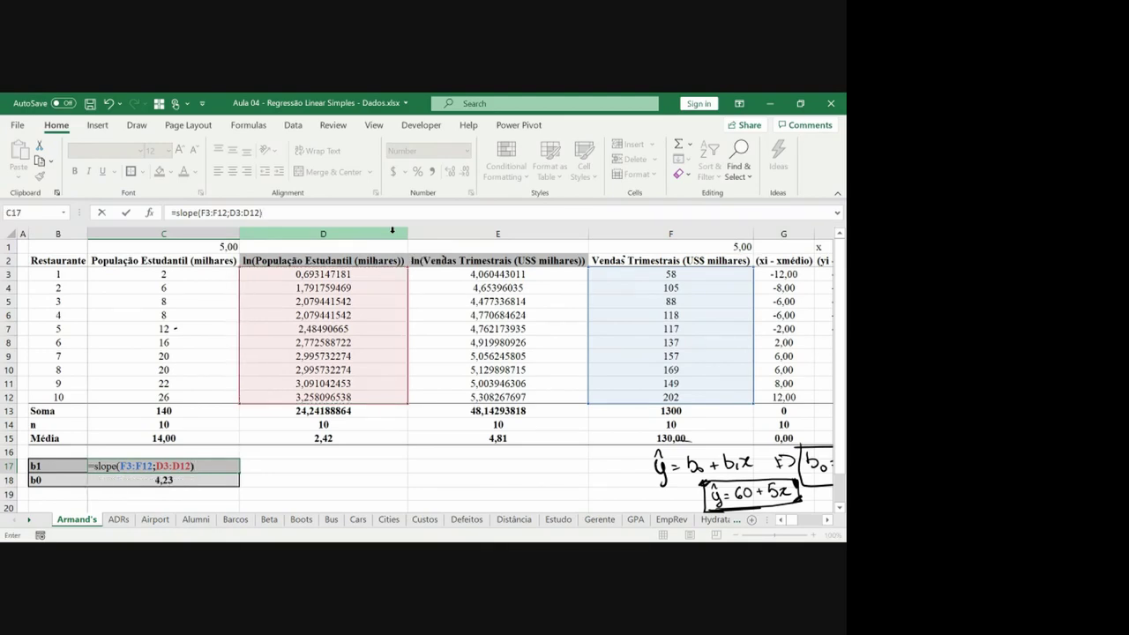
Reduce the b1 value in C17 to two decimal places.
key(alt+Tab)
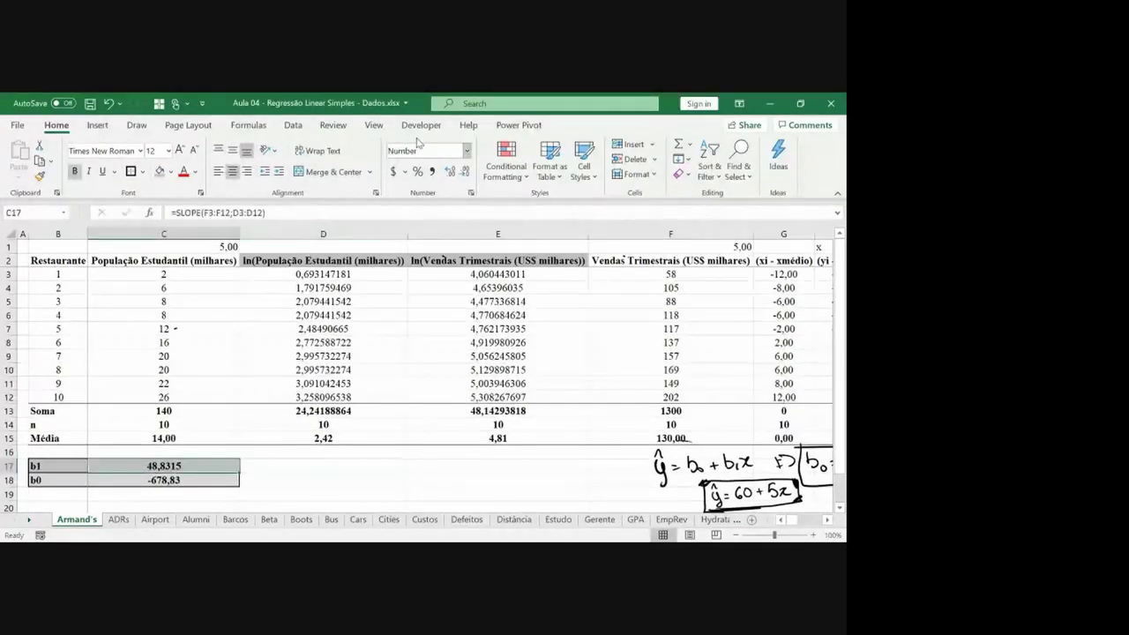
click(465, 173)
click(465, 173)
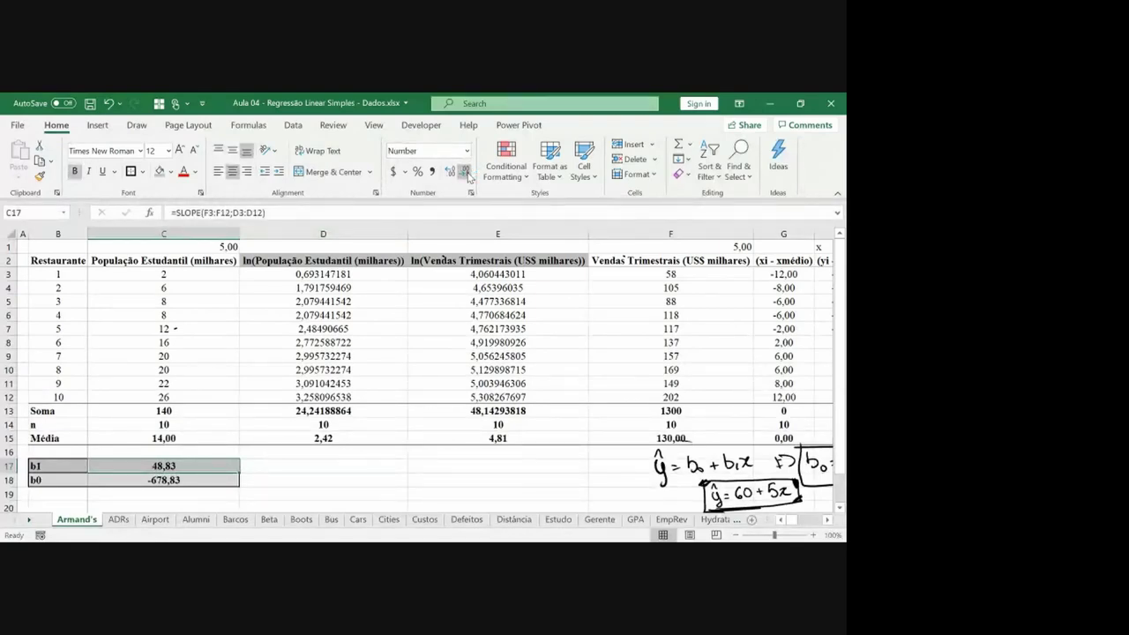
Handwrite "Vendas Mil USD = B0 + B1·ln(Pop.Est)" in ink beside the coefficient table and circle the b1 value.
click(269, 452)
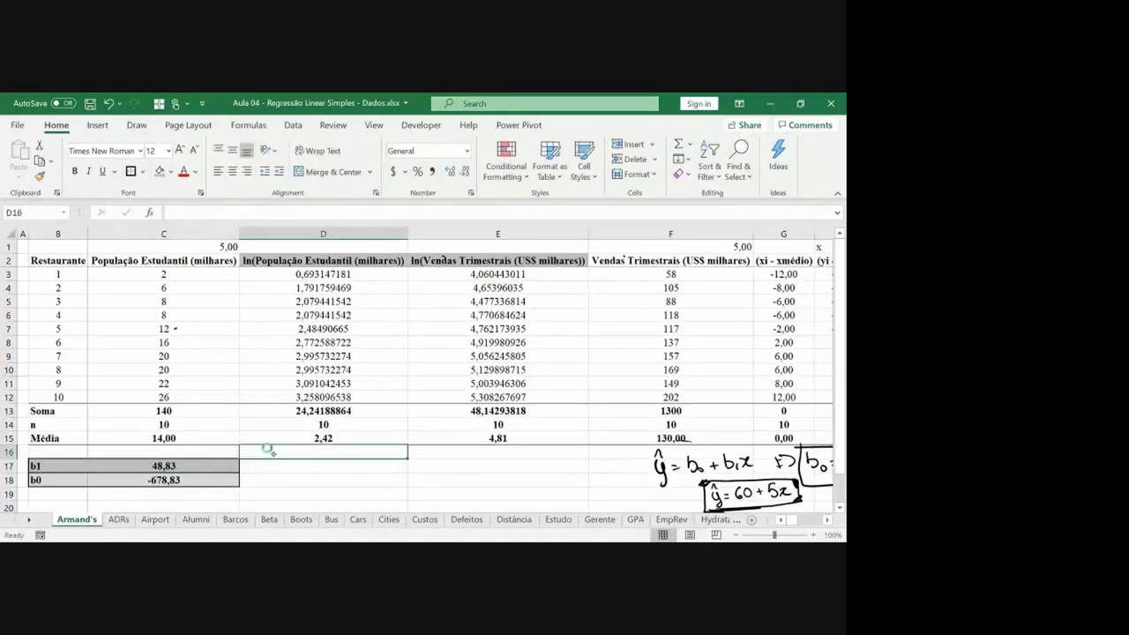
drag(279, 468, 314, 469)
drag(321, 476, 356, 474)
drag(364, 465, 526, 472)
drag(532, 465, 537, 472)
drag(542, 457, 539, 478)
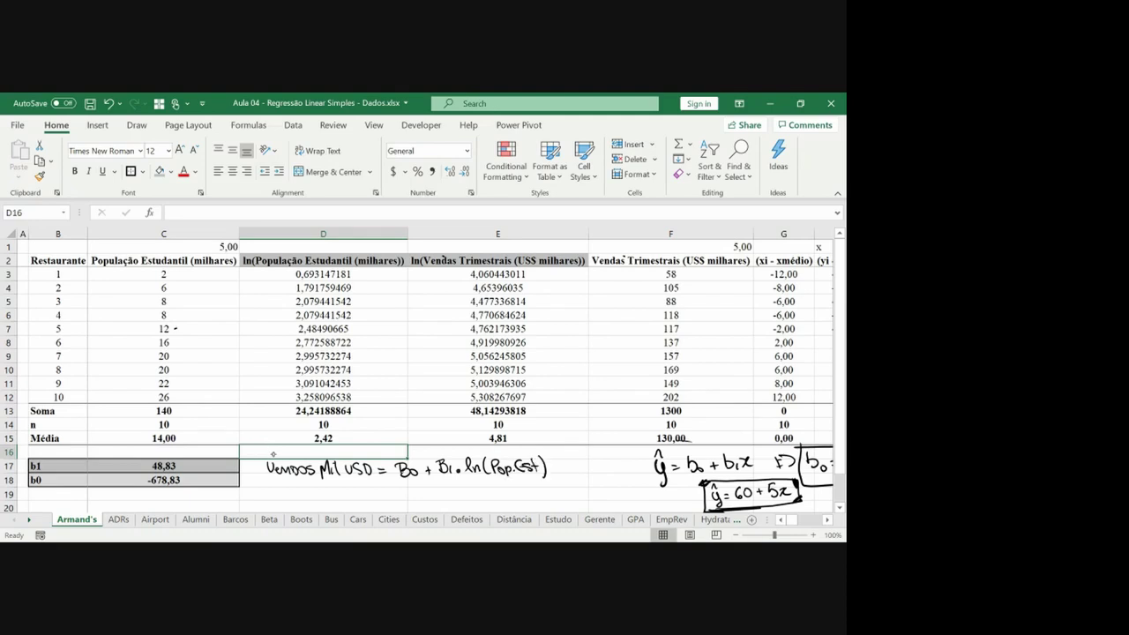
drag(176, 457, 153, 458)
Enter =C17/100 in D18 to divide the b1 coefficient by 100.
key(Down)
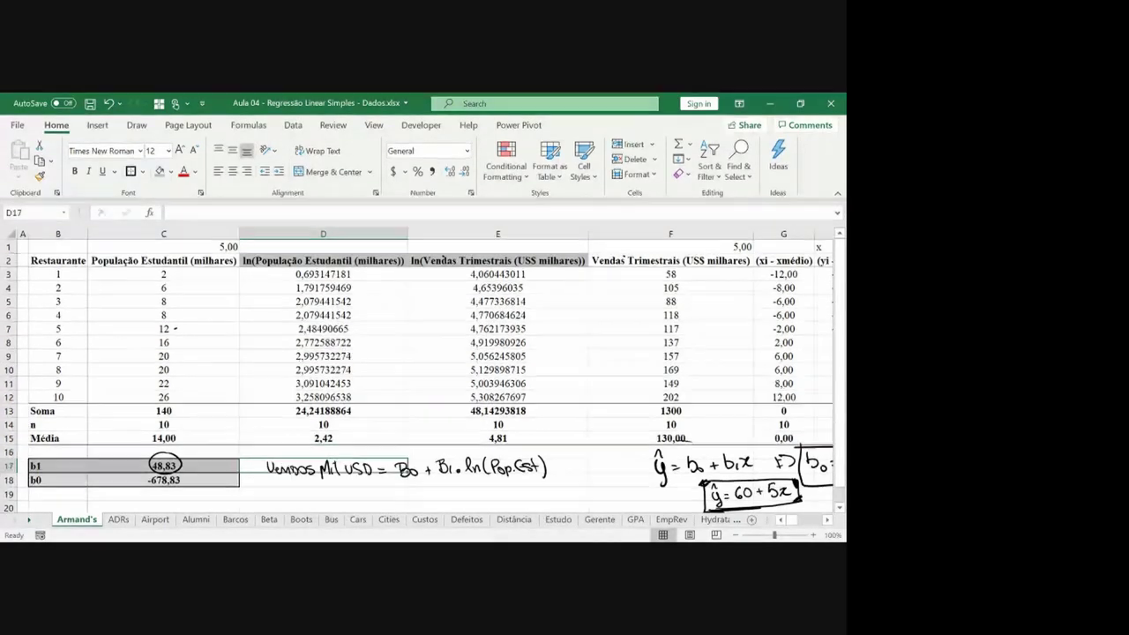
key(Down)
key(Right)
key(Right)
key(Right)
key(Left)
key(Left)
key(Left)
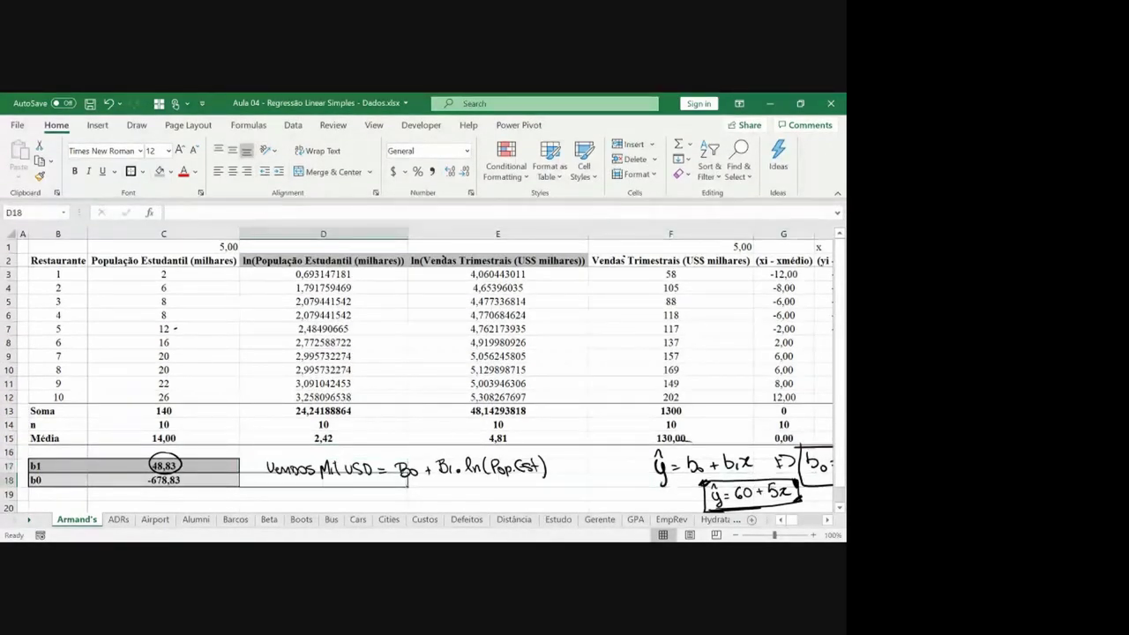
text(=)
key(Up)
key(Left)
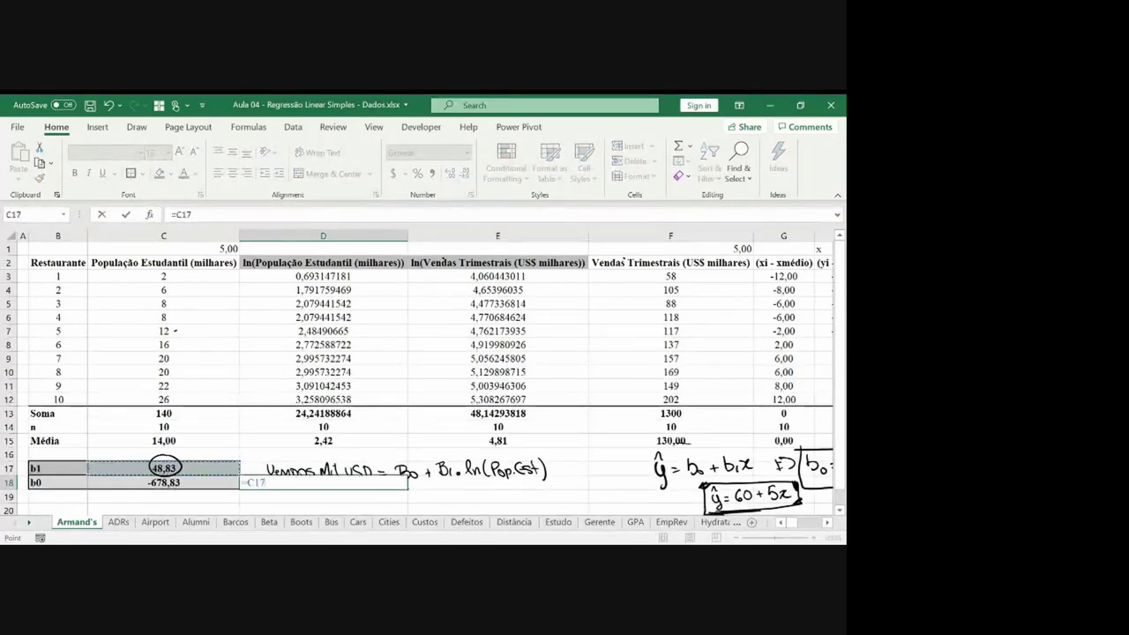
text(/100)
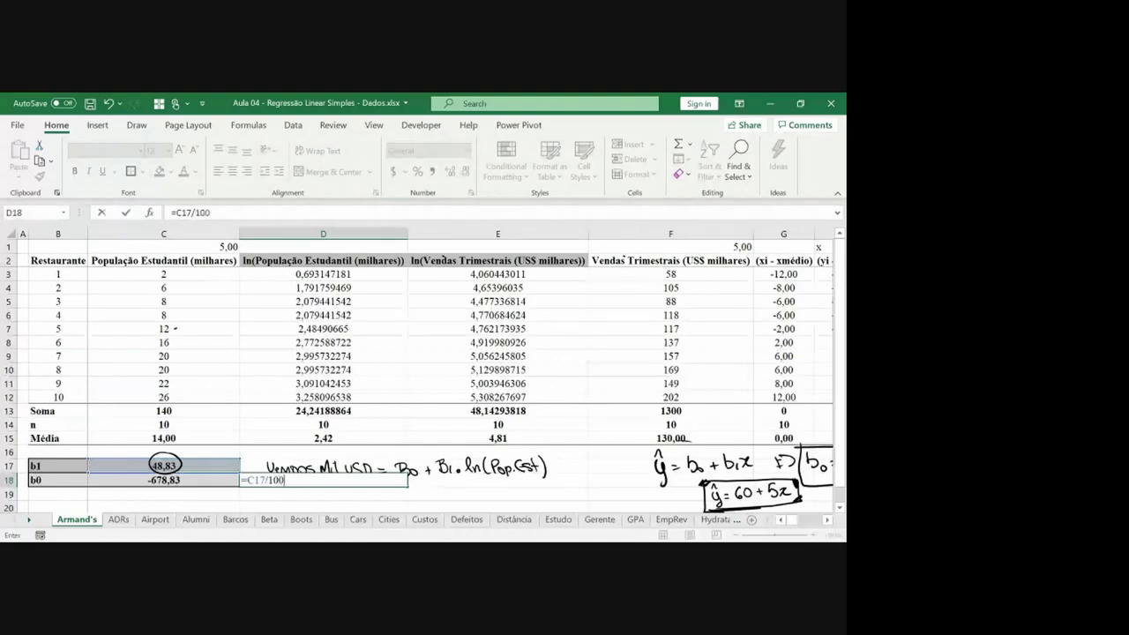
key(ctrl+Return)
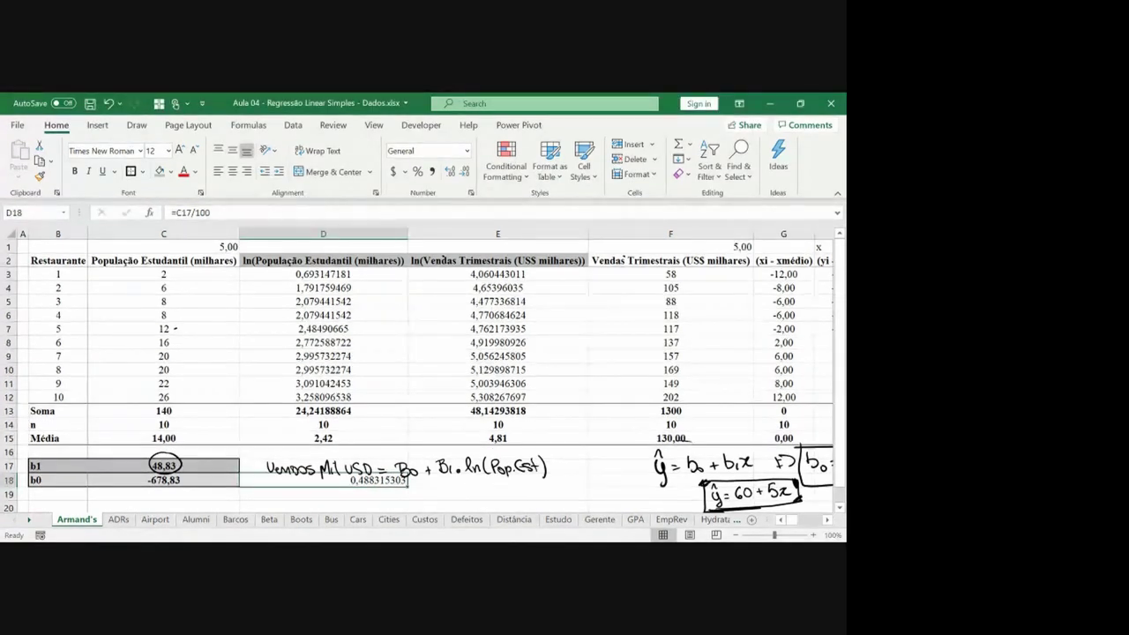
Reduce the divided b1 result in D18 to three decimal places.
click(459, 172)
click(459, 171)
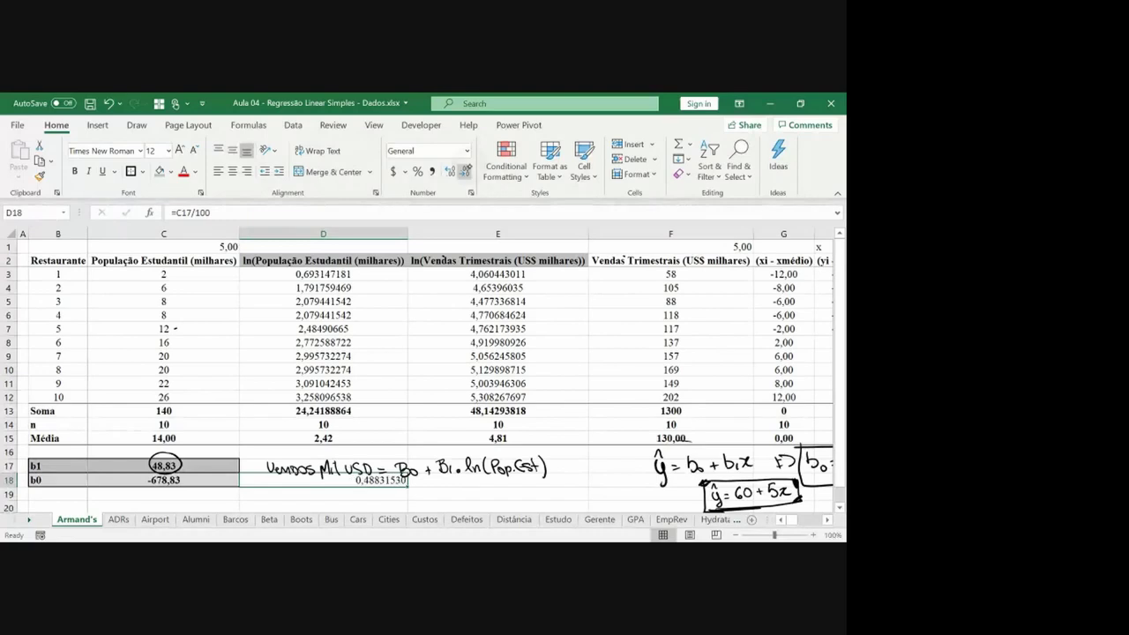
click(458, 171)
click(458, 171)
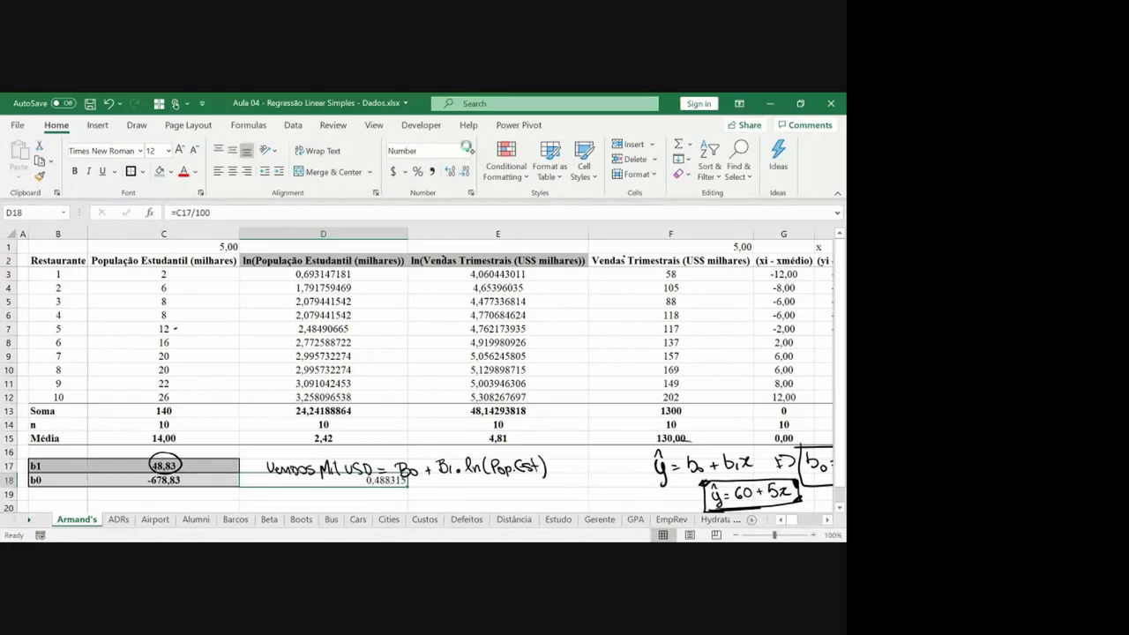
click(467, 169)
click(462, 169)
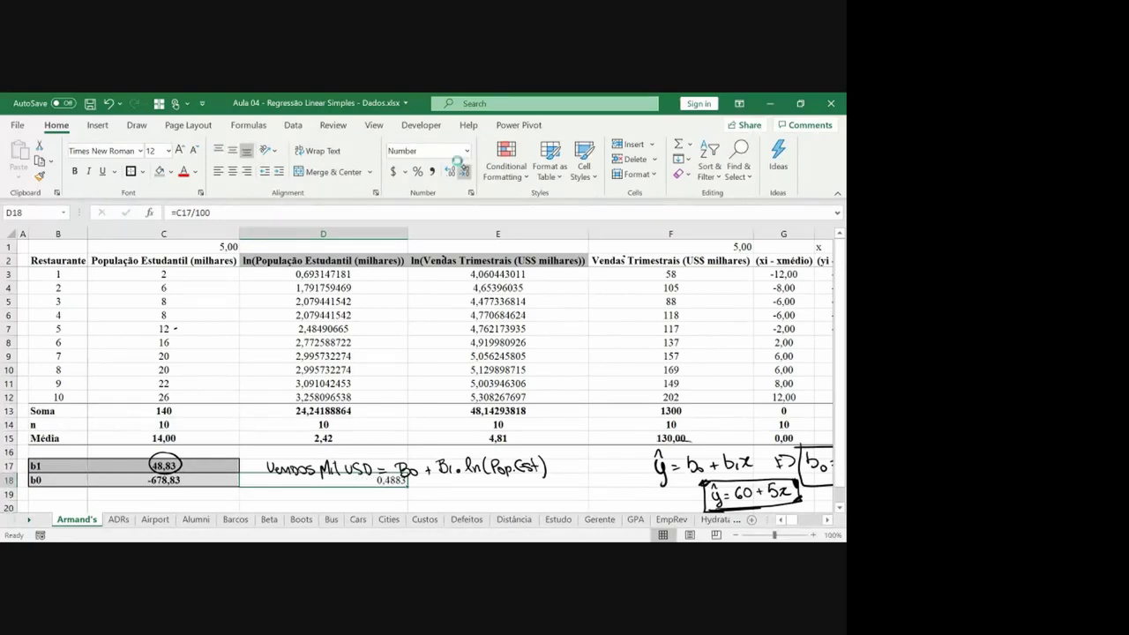
click(459, 169)
Clear the =C17/100 calculation from D18.
key(Left)
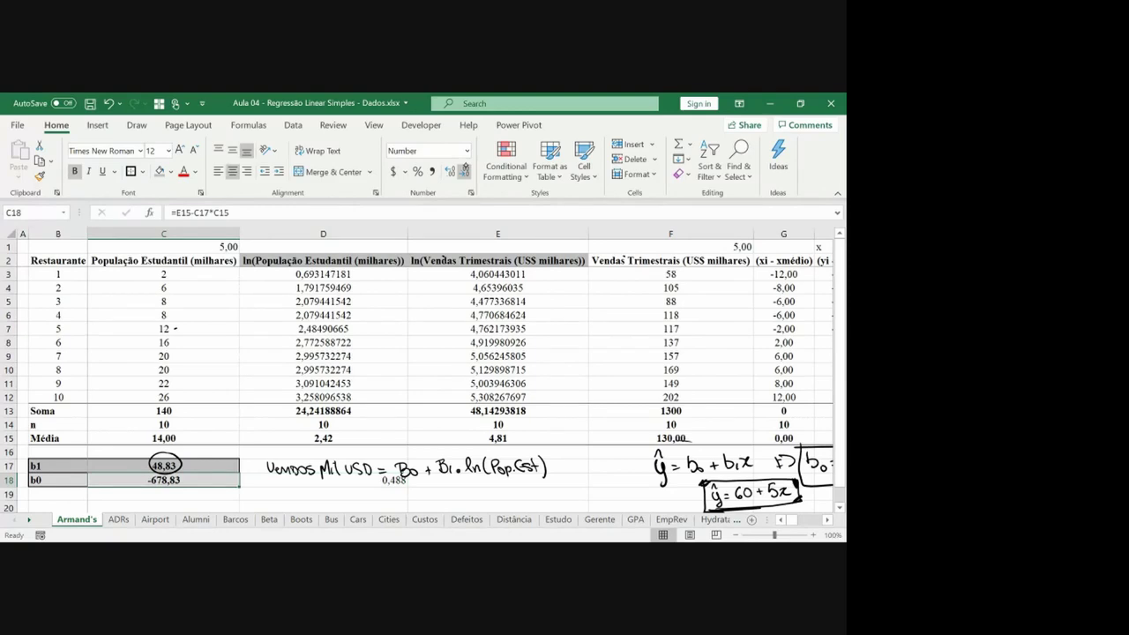
key(Right)
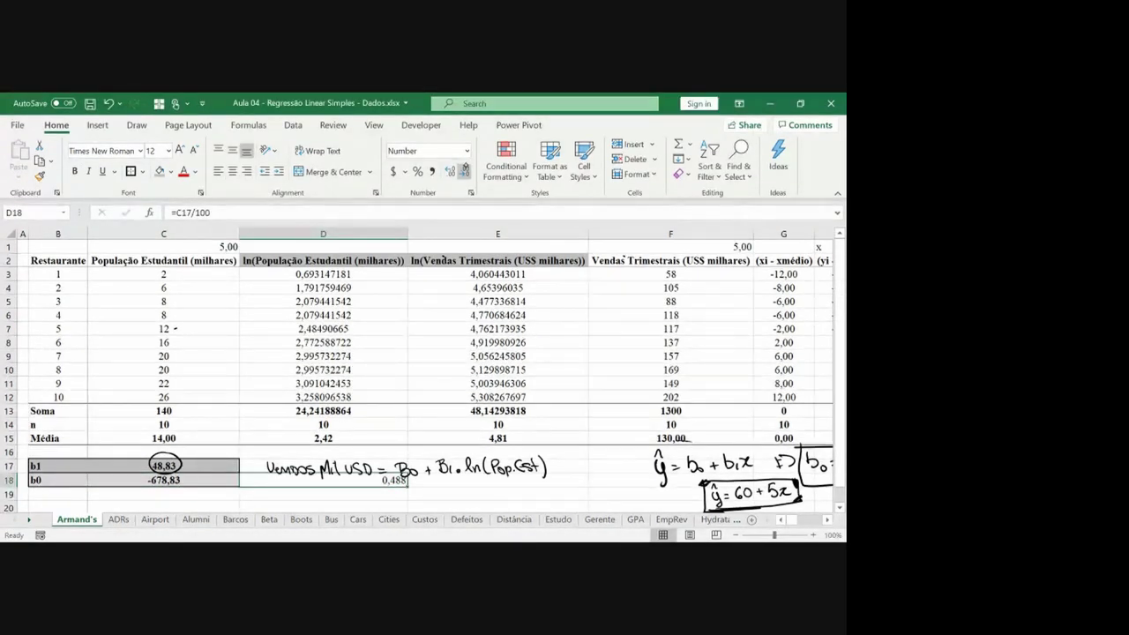
key(Delete)
Wrap the "Vendas Mil USD" term of the handwritten equation in ln( ) with ink.
key(Up)
key(Left)
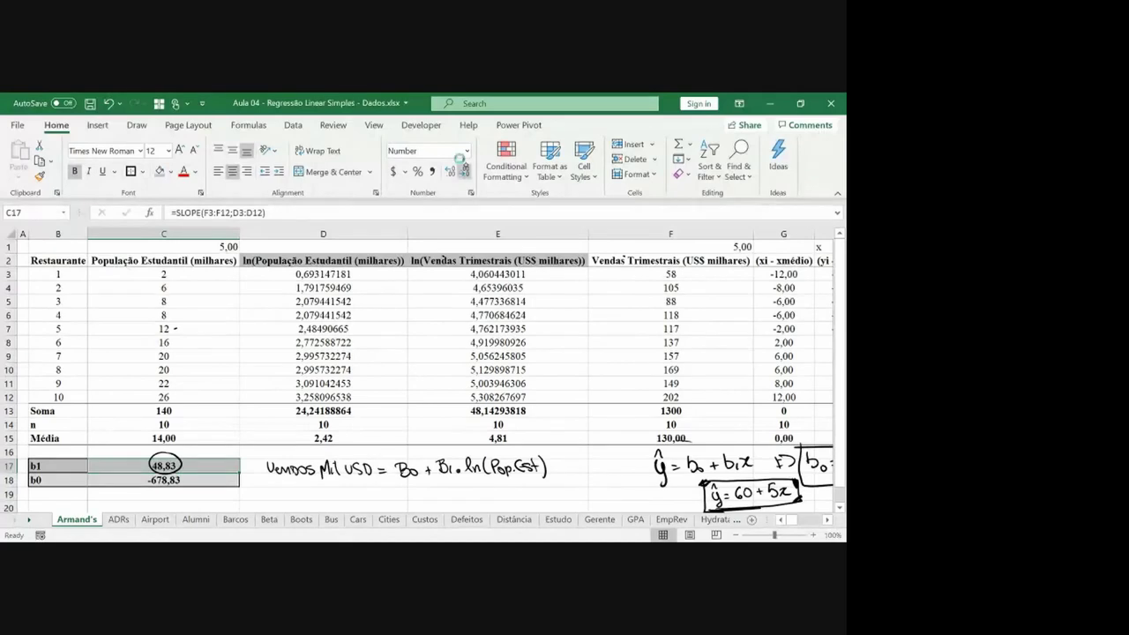
drag(250, 458, 267, 480)
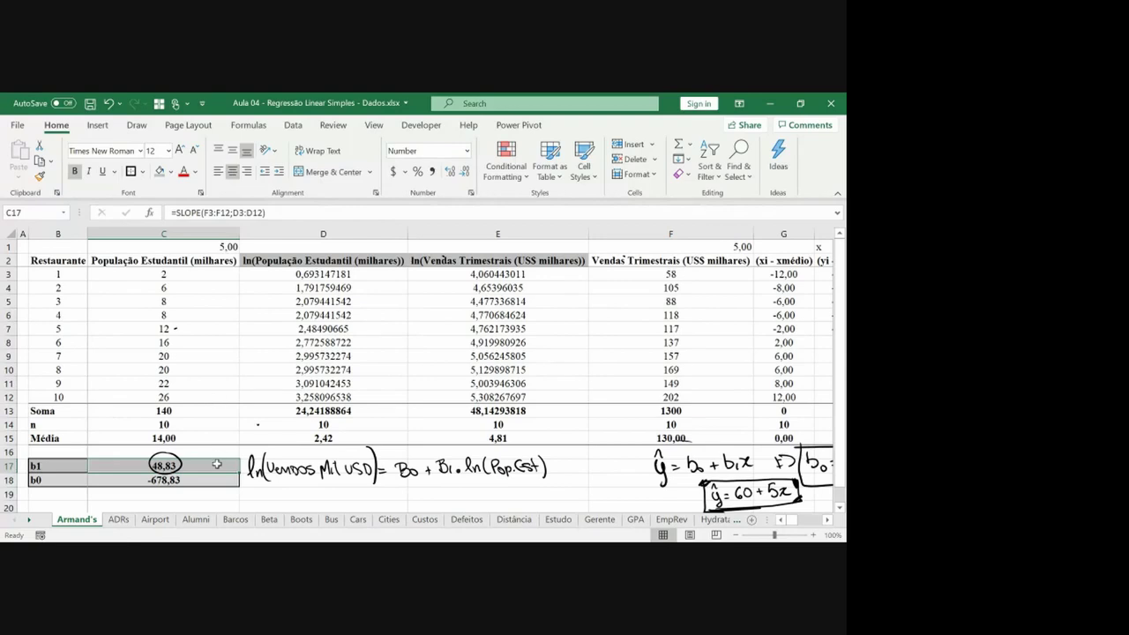
Replace the b1 formula in C17 with a SLOPE function using the log sales E3:E12 as the known ys.
text(=)
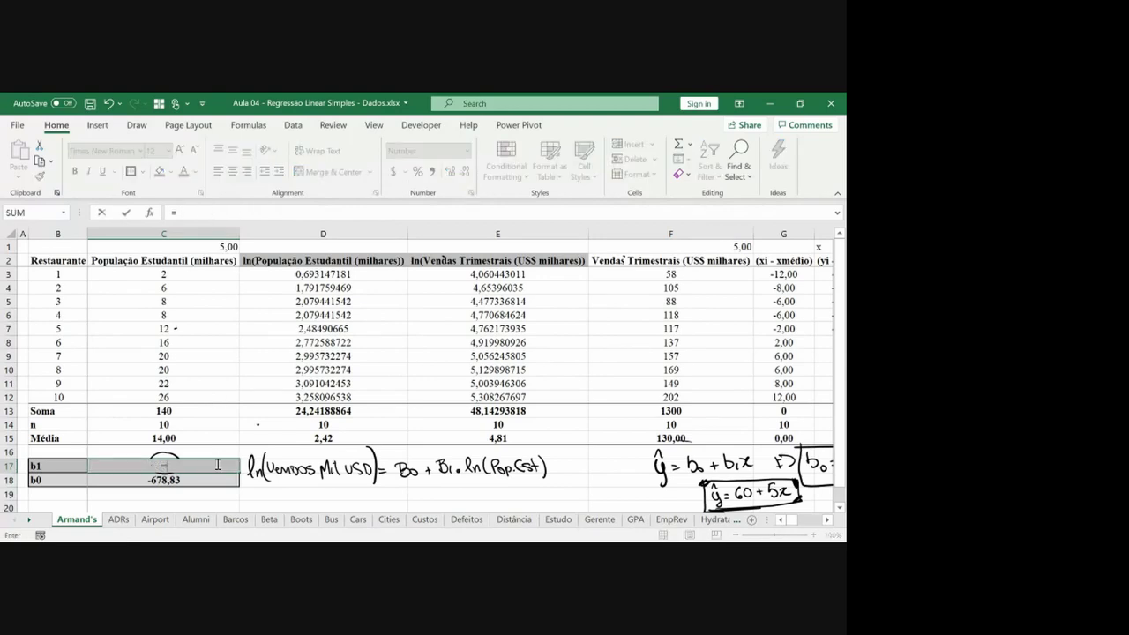
text(slope)
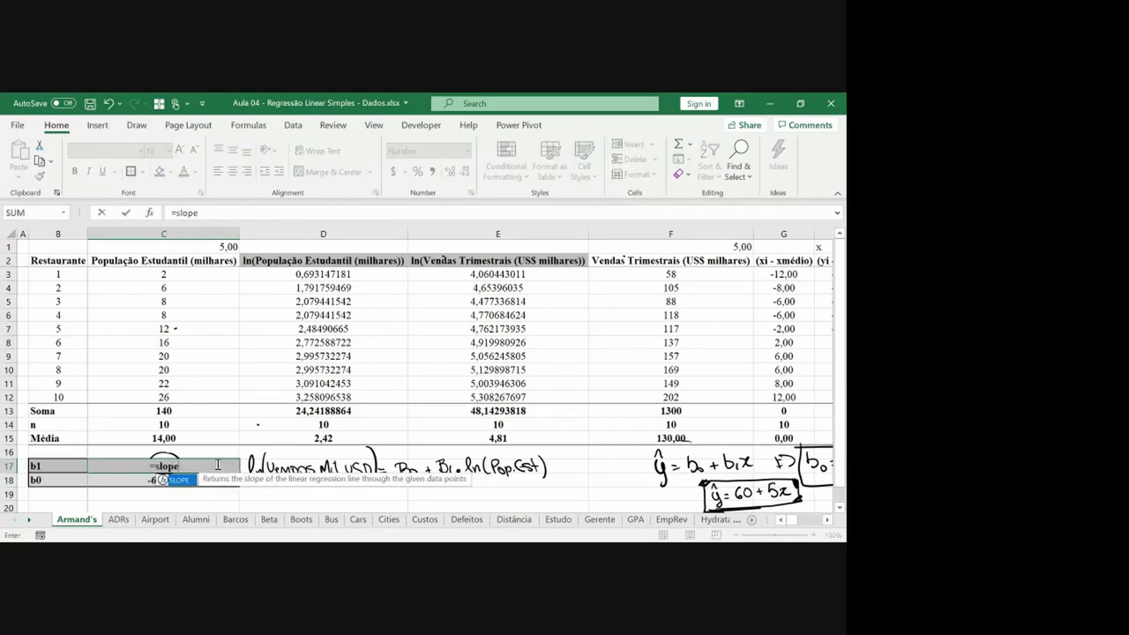
text(()
key(Right)
key(Right)
key(Up)
key(Up)
key(Up)
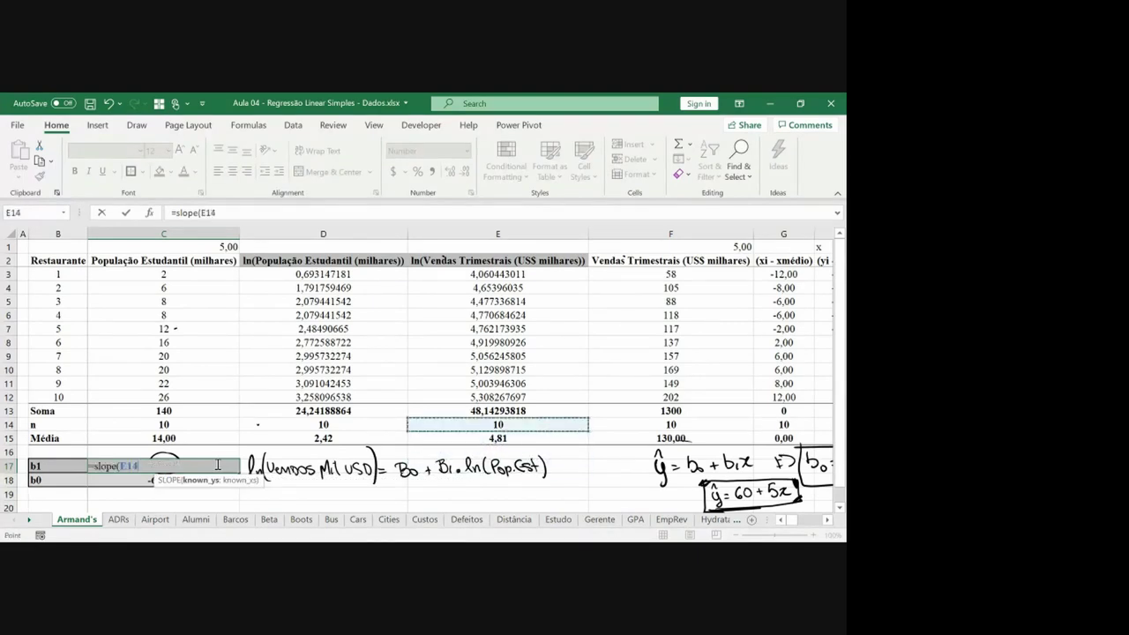
key(Up)
key(ctrl+Up)
key(Down)
key(shift+Down)
key(shift+Down)
key(shift+Down)
key(shift+Down)
key(shift+Down)
key(shift+Down)
key(shift+Down)
key(shift+Down)
key(shift+Down)
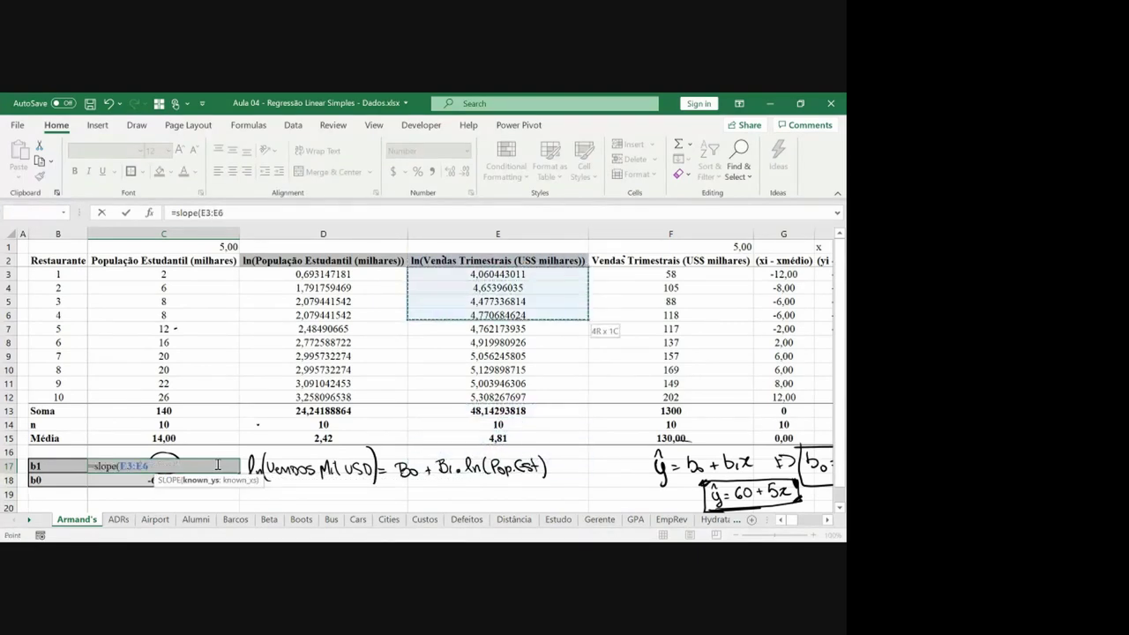
text(;)
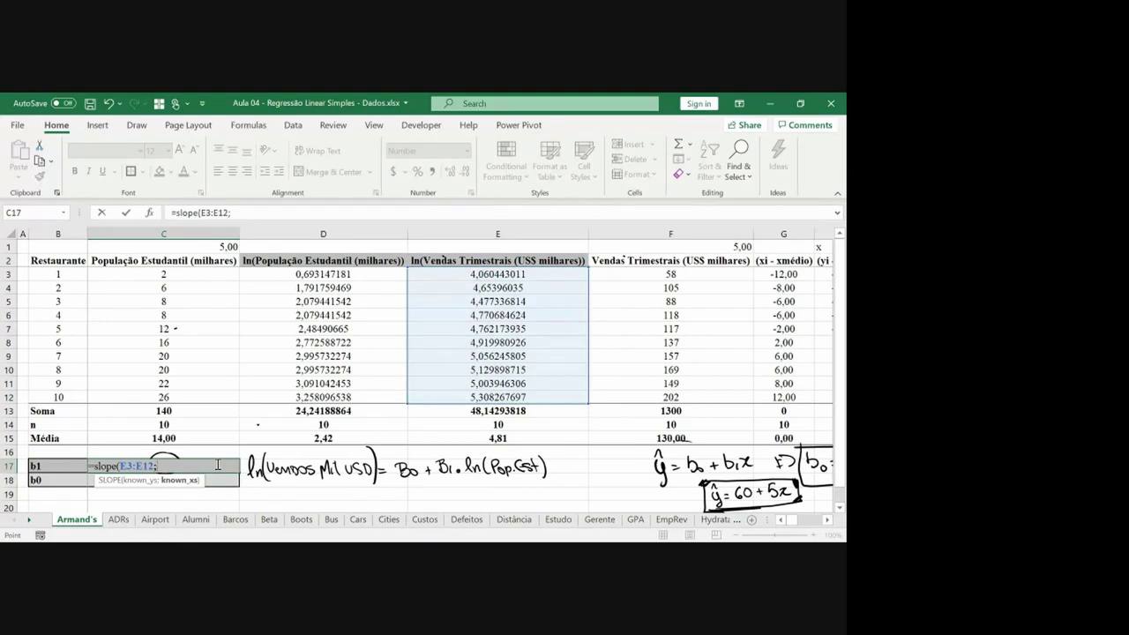
Finish the b1 formula as =SLOPE(E3:E12;D3:D12), with the log student population as the known xs.
key(Right)
key(Up)
key(Up)
key(Up)
key(Up)
key(ctrl+Up)
key(Down)
key(ctrl+shift+Down)
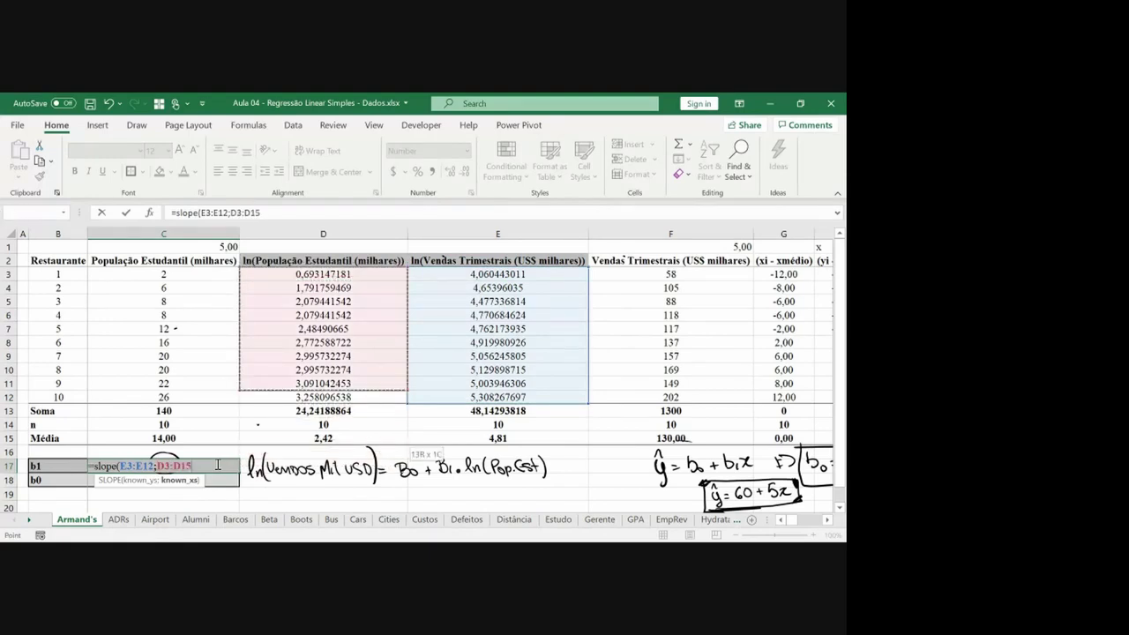
key(shift+Up)
key(shift+Up)
key(shift+Up)
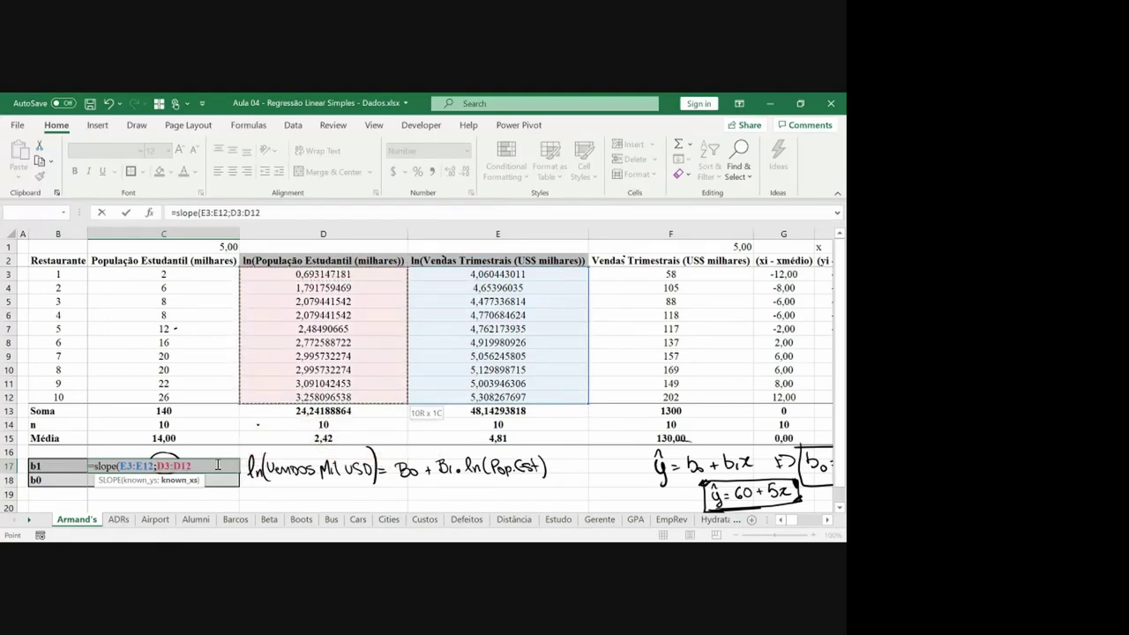
text())
key(Return)
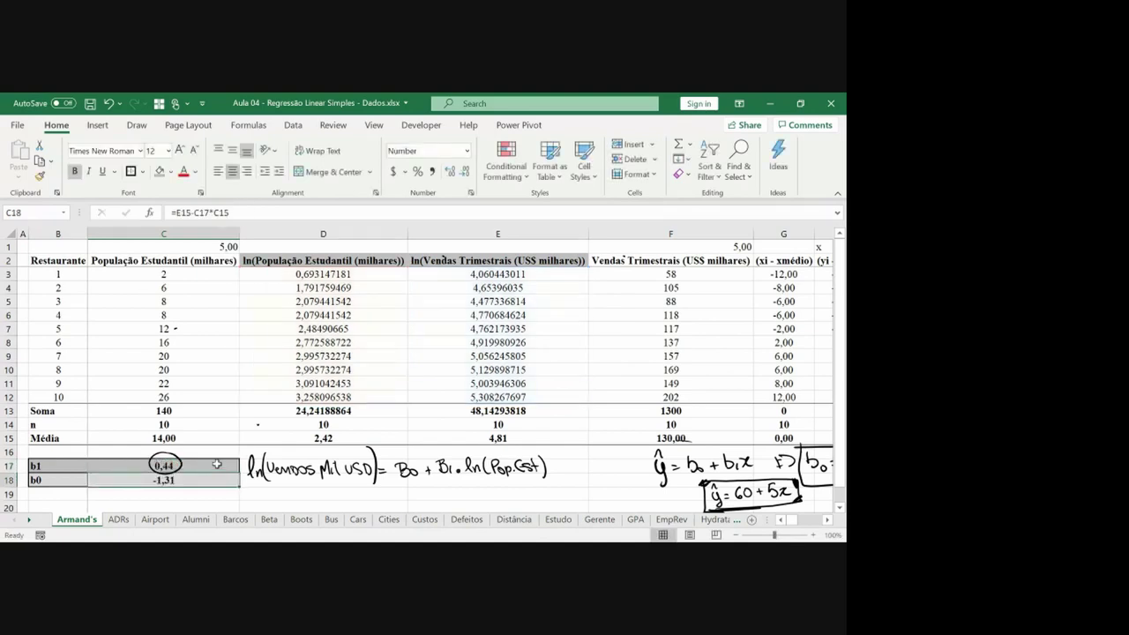
Delete the ink circle around the b1 value and show b1 in C17 with three decimal places.
click(180, 464)
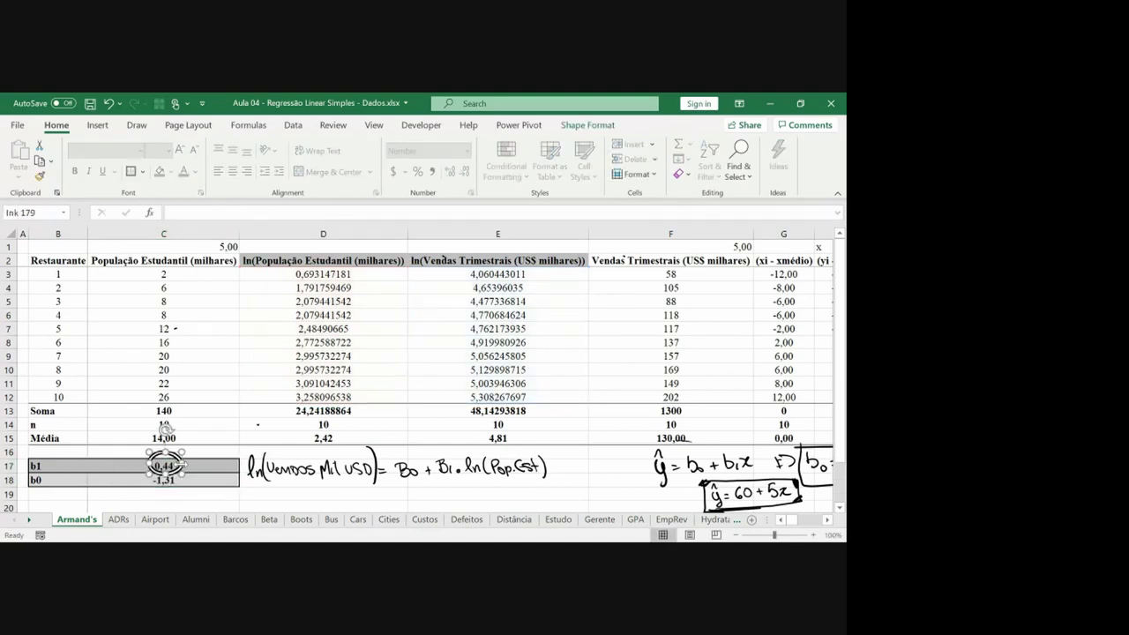
key(Delete)
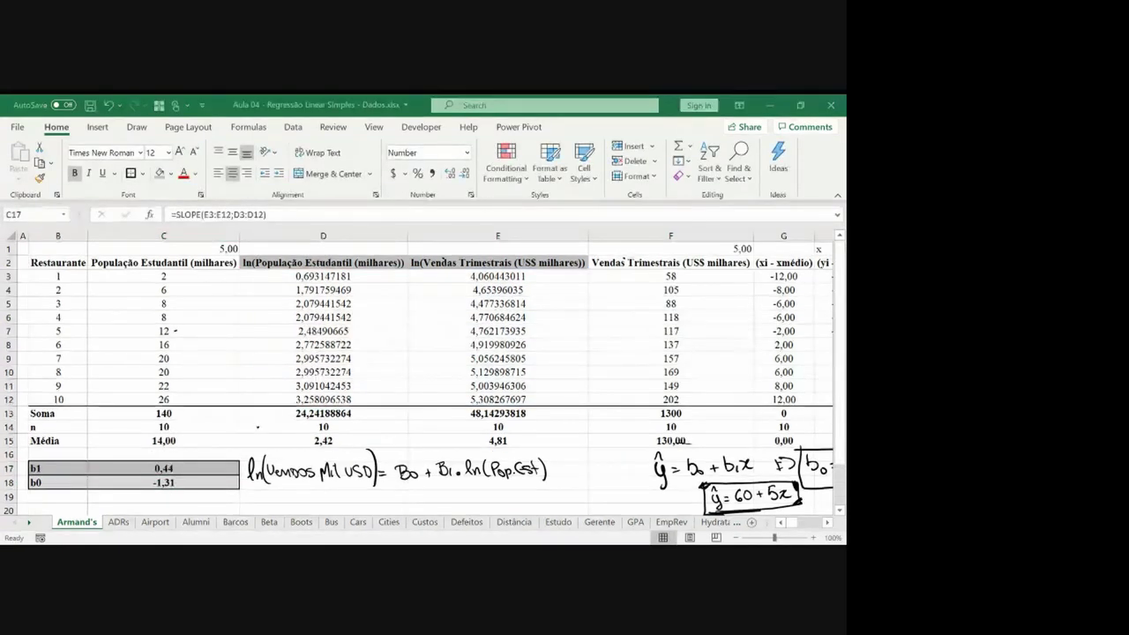
click(447, 171)
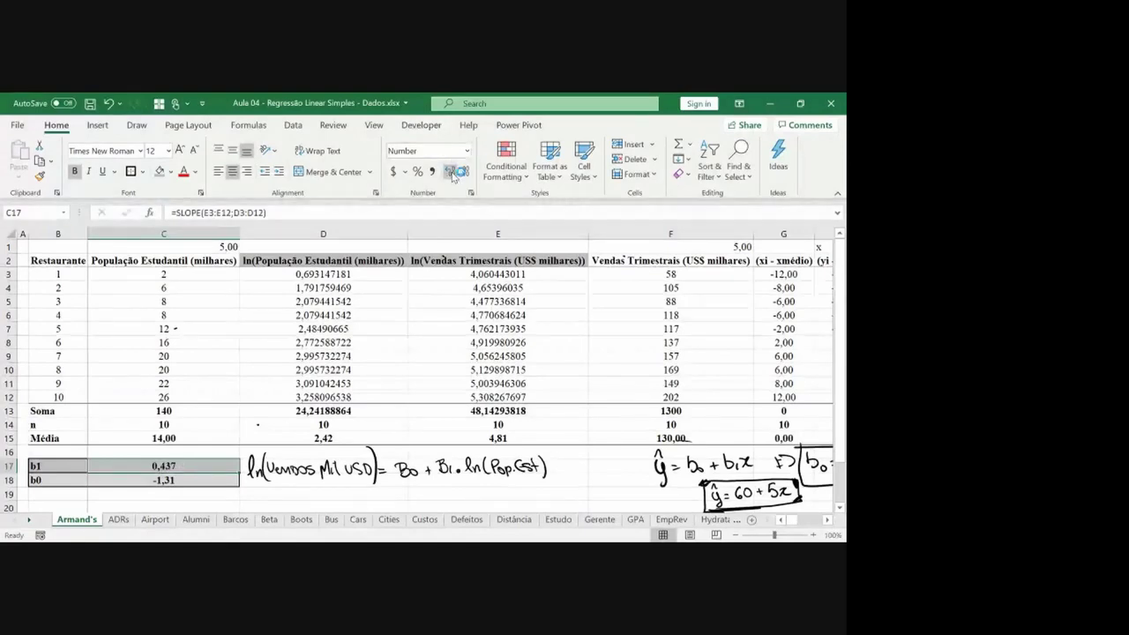
Underline both ln prefixes in the handwritten log-log equation with ink.
click(840, 511)
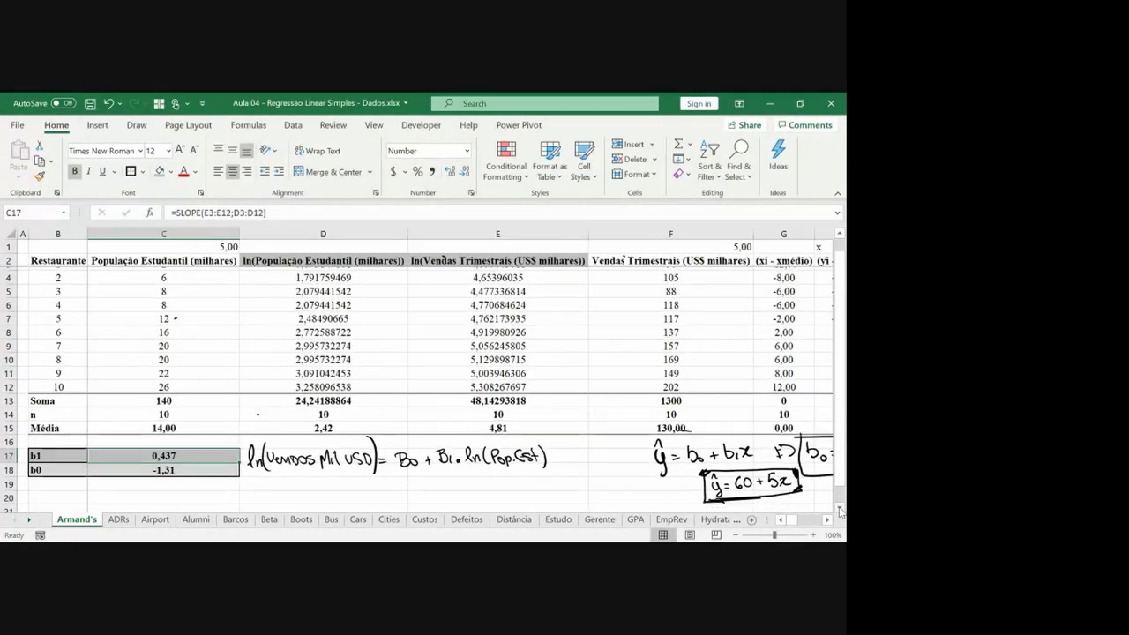
click(839, 511)
click(839, 511)
click(840, 511)
click(840, 512)
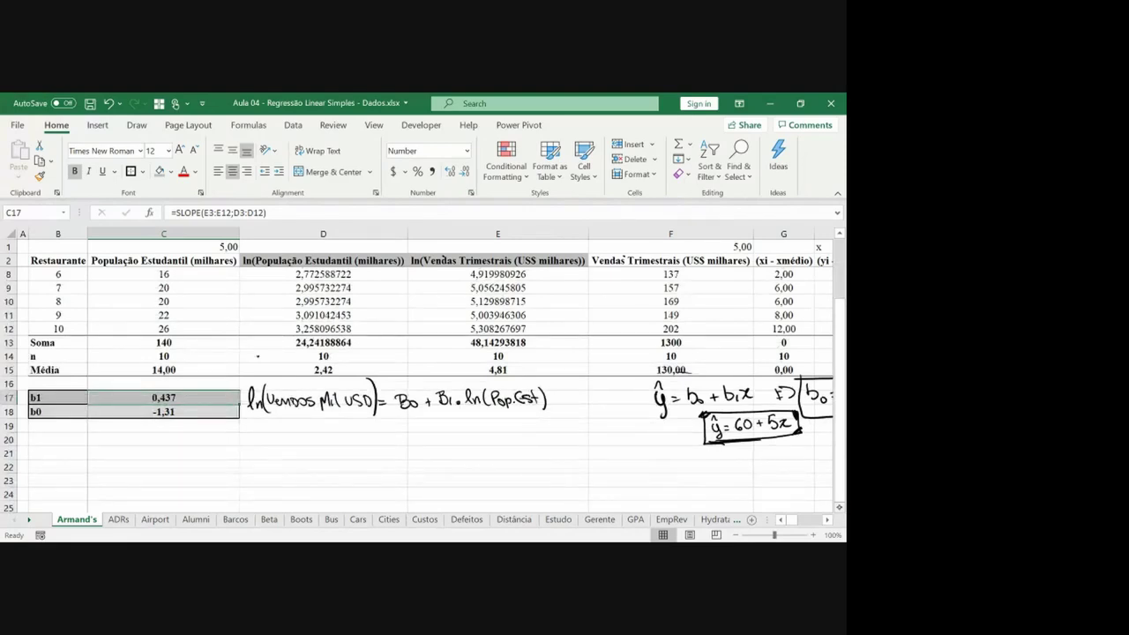
drag(247, 414, 261, 412)
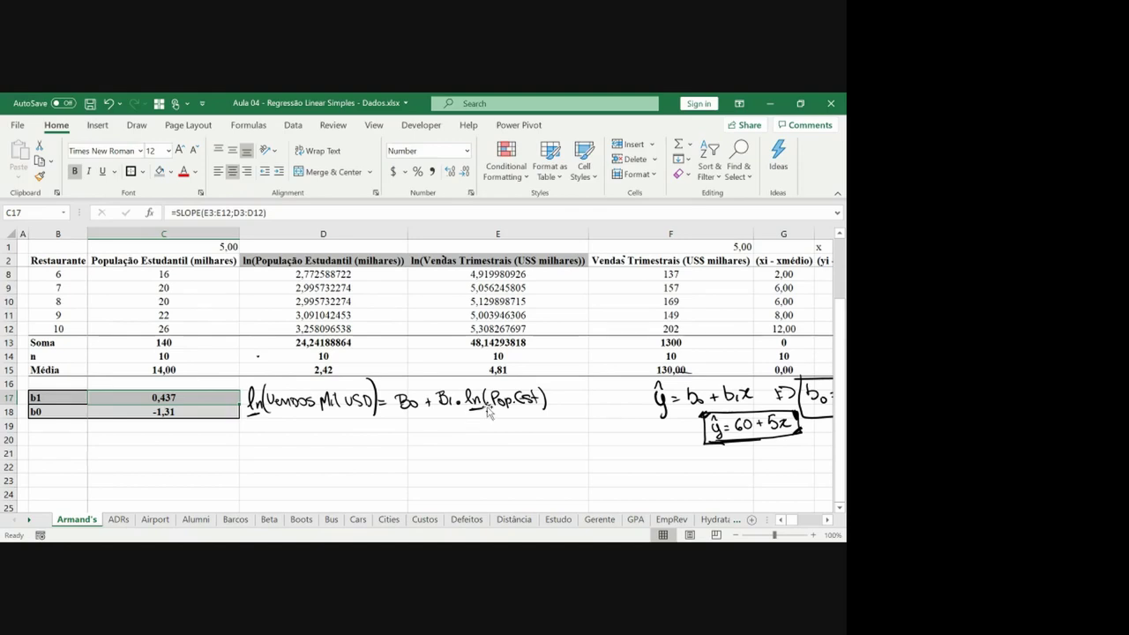
double_click(478, 428)
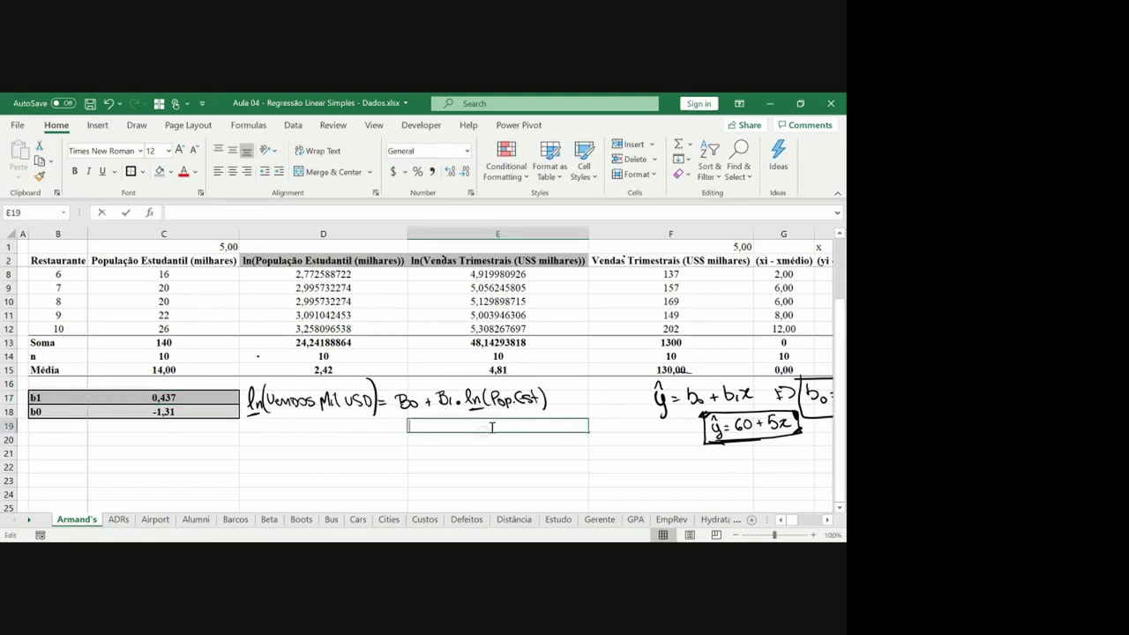
click(470, 451)
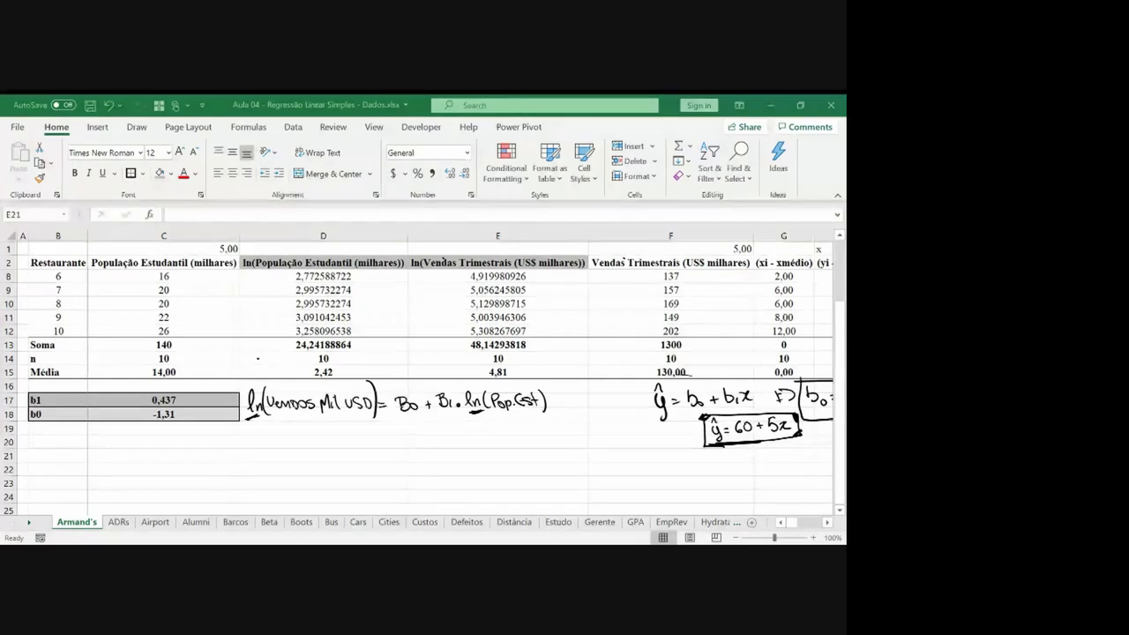
key(Escape)
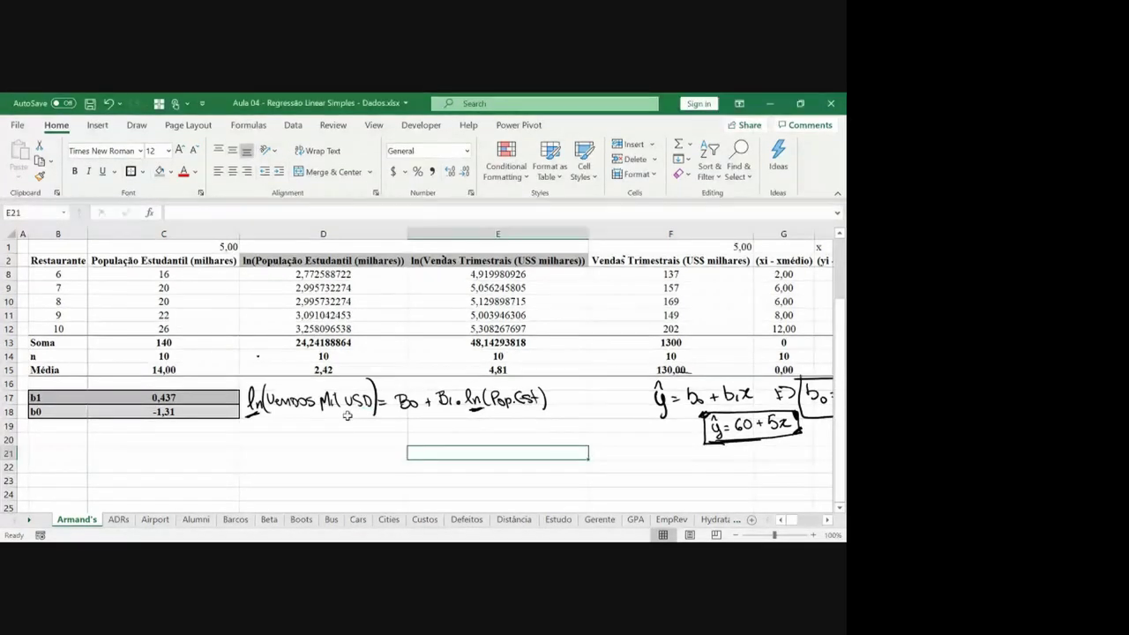
double_click(329, 425)
key(Escape)
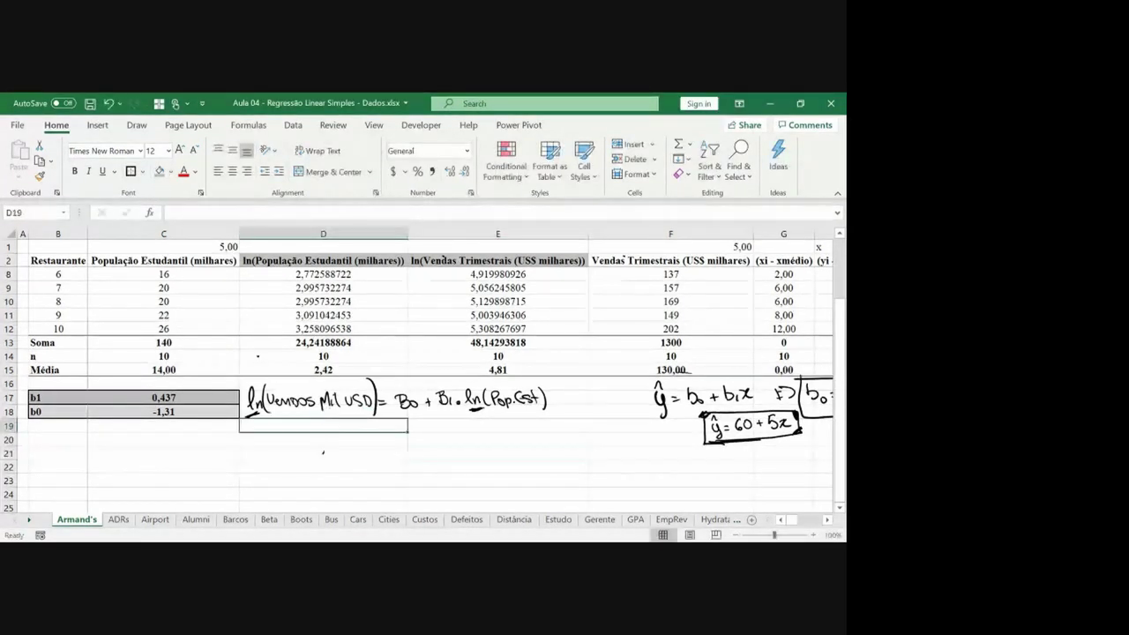
Draw an ink bracket beneath the log-log equation and label it "elasticidade constante".
mouse_move(327, 416)
mouse_down()
mouse_move(397, 442)
mouse_move(421, 415)
mouse_up()
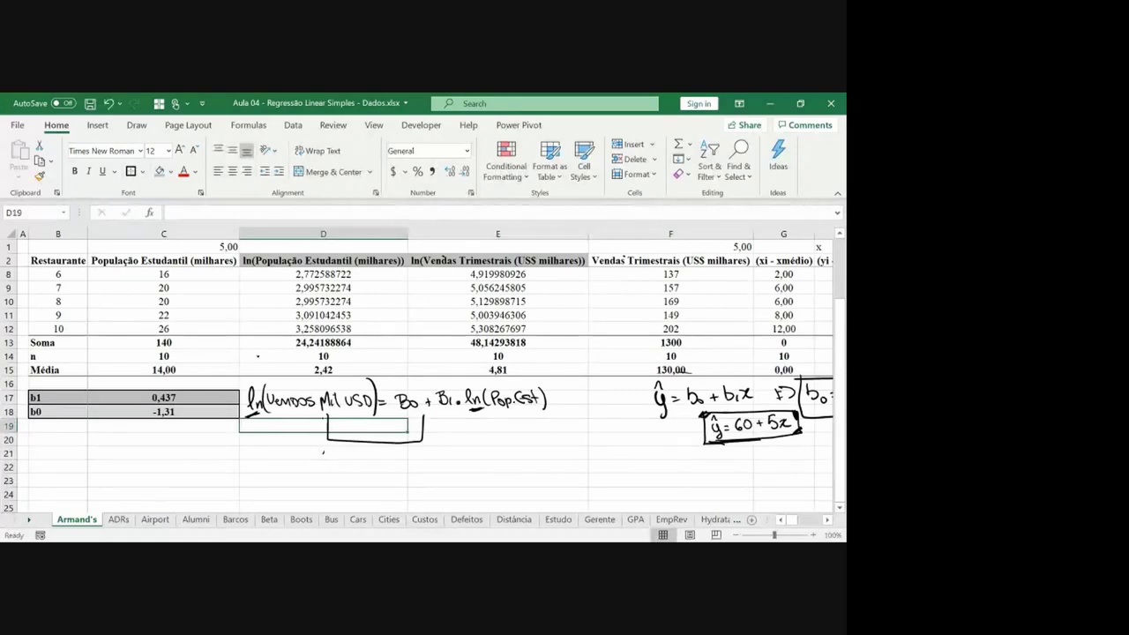
drag(374, 453, 498, 460)
drag(501, 451, 617, 453)
Handwrite the ratio ~ %Δx / %Δy beneath "constante" and add a wavy underline to "elasticidade".
mouse_move(540, 469)
mouse_down()
mouse_move(520, 485)
mouse_move(563, 481)
mouse_move(552, 480)
mouse_up()
click(521, 474)
click(528, 483)
mouse_move(520, 492)
mouse_down()
mouse_move(589, 485)
mouse_move(569, 501)
mouse_up()
drag(575, 494, 548, 506)
click(553, 498)
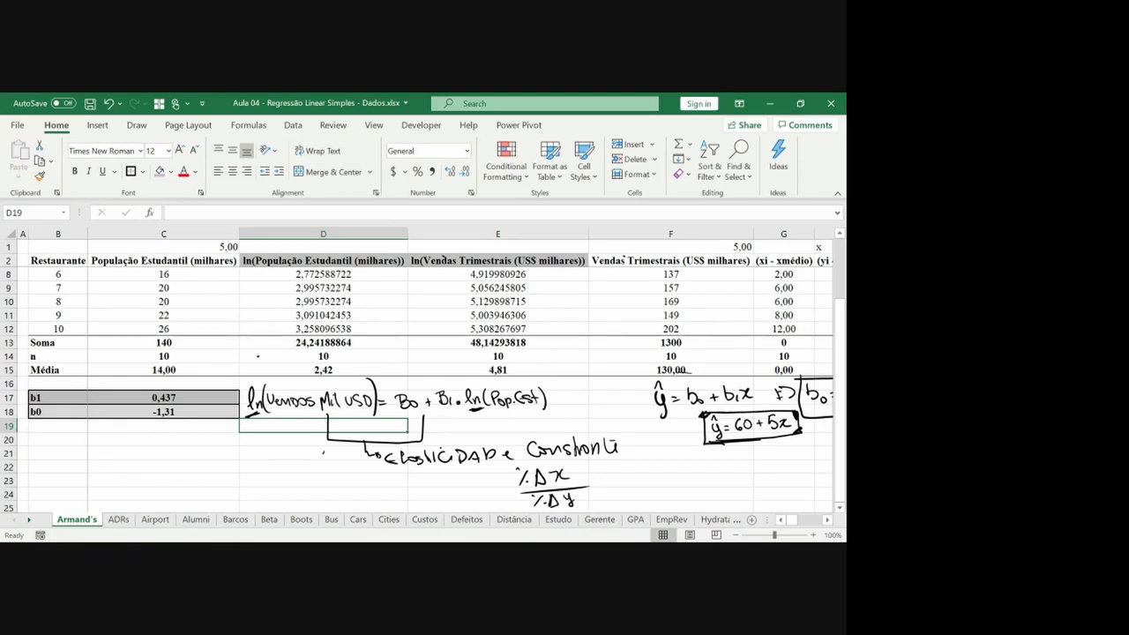
mouse_move(393, 476)
mouse_down()
mouse_move(474, 466)
mouse_move(505, 492)
mouse_up()
Enter the label "Var. %" in C27 and the value 5% in D27.
key(Left)
key(Down)
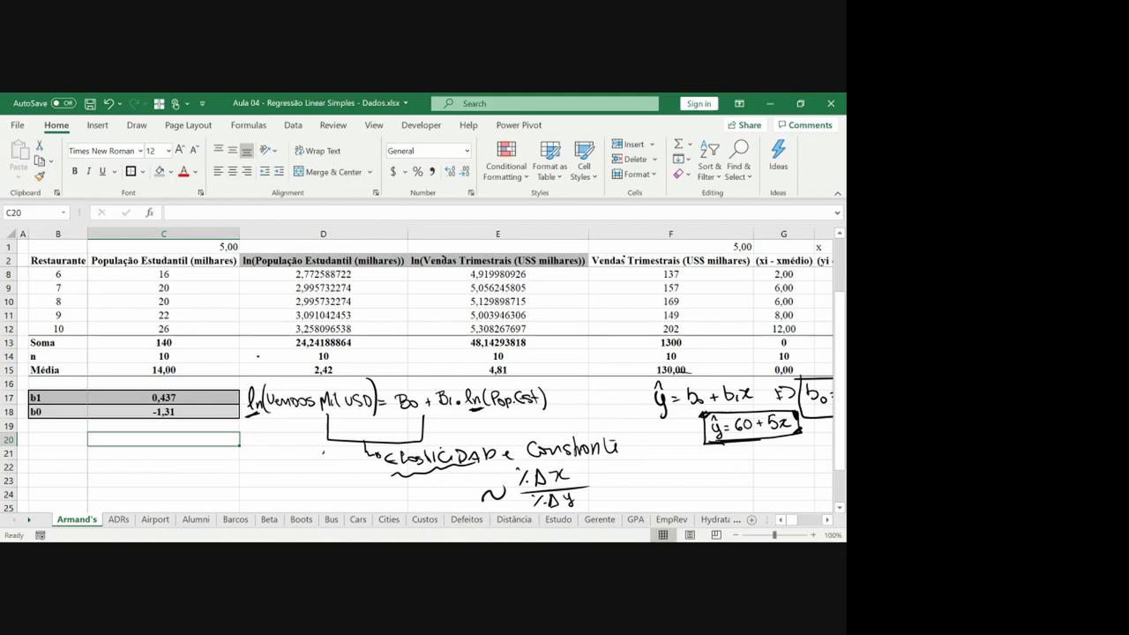
key(Down)
key(Right)
key(Up)
key(Left)
key(Down)
key(Down)
key(Down)
key(Down)
key(Down)
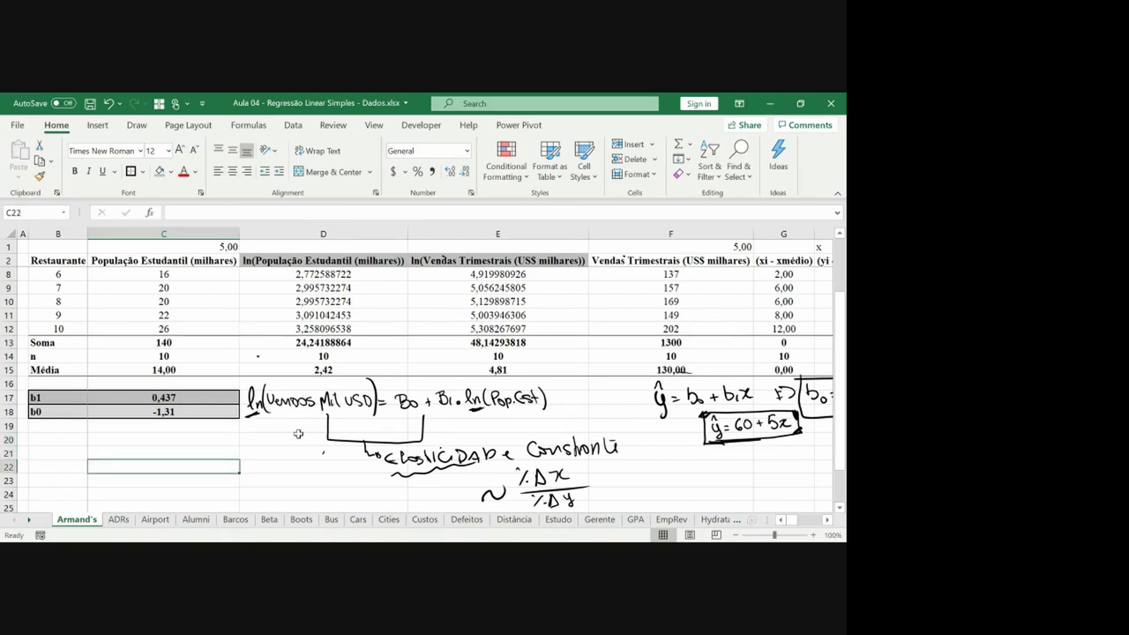
scroll(298, 434, down, 2)
key(Down)
key(Down)
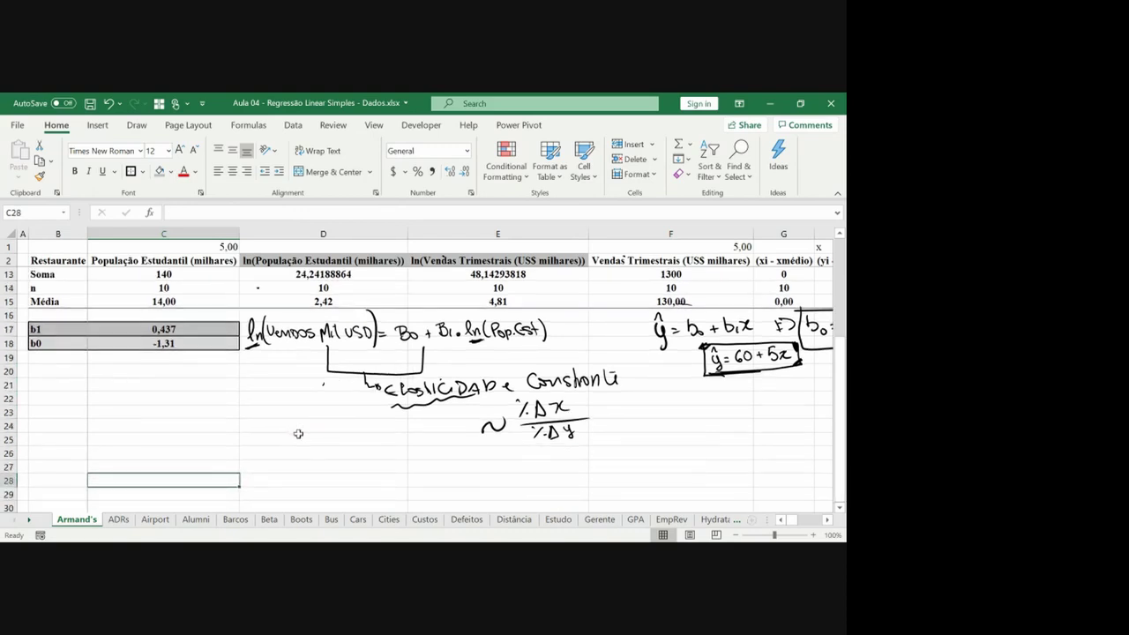
text(Var. %)
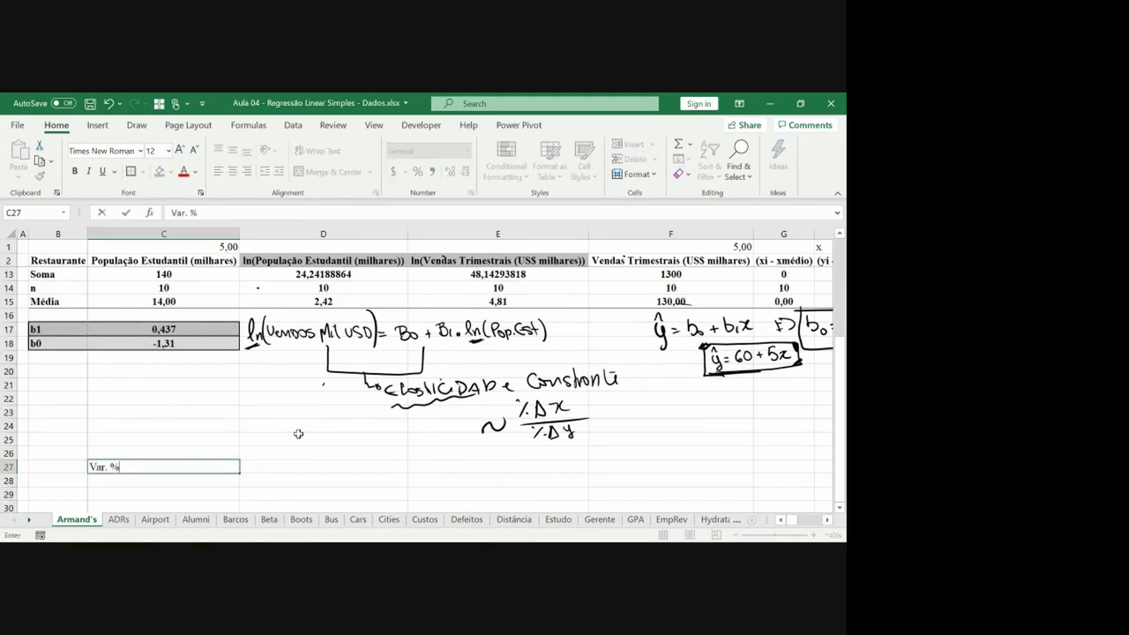
key(Tab)
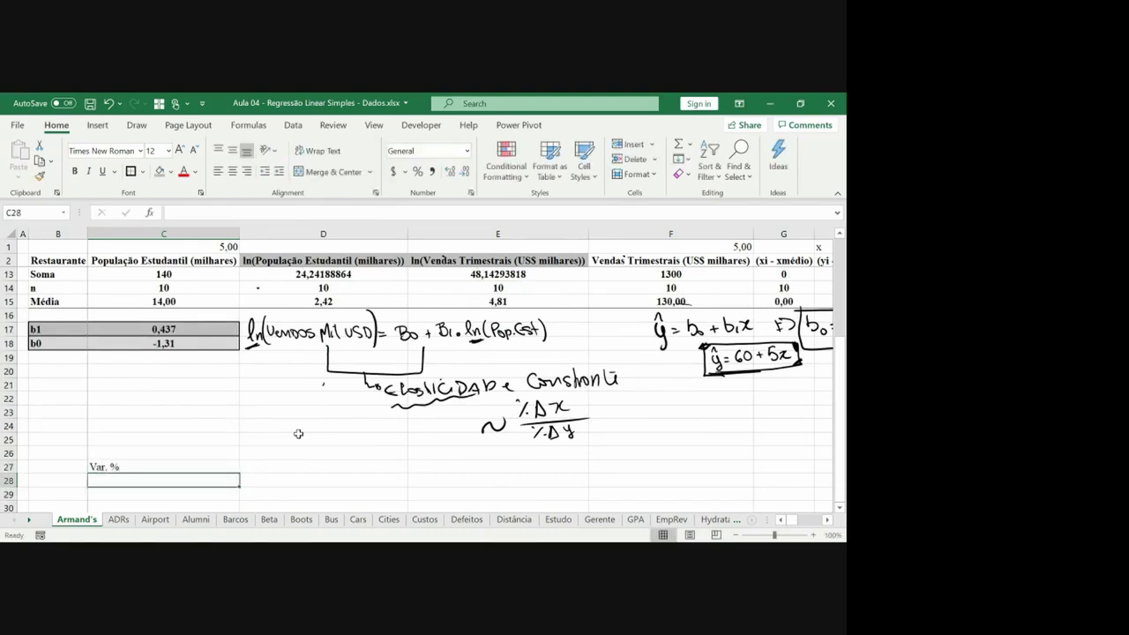
text(5%)
key(Return)
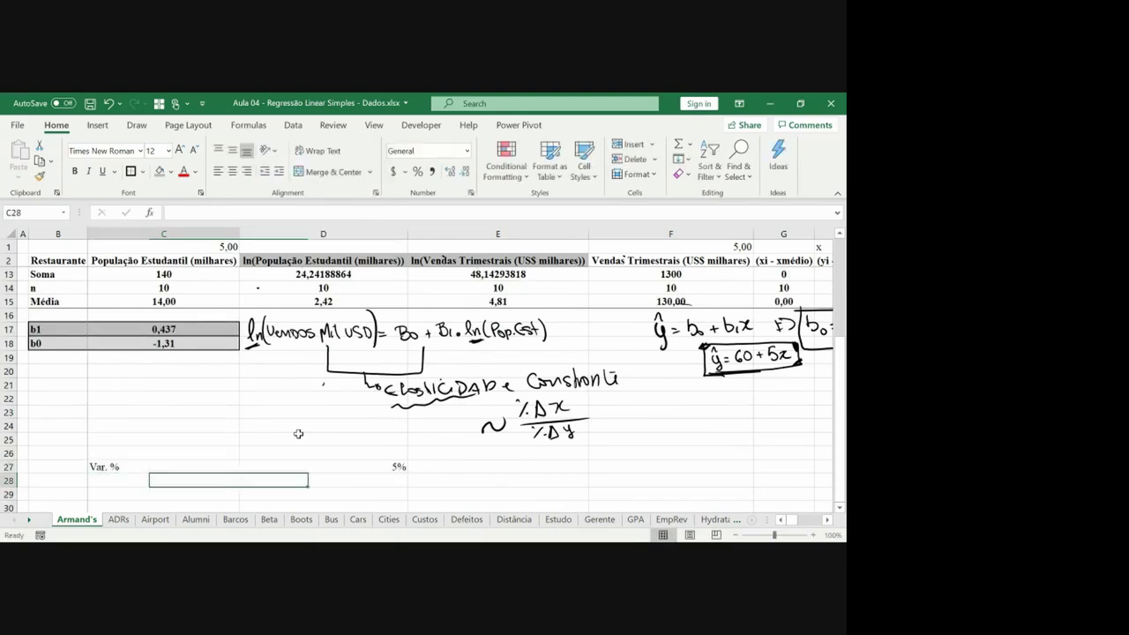
Enter the label "Var. ln." in C28.
text(Vr)
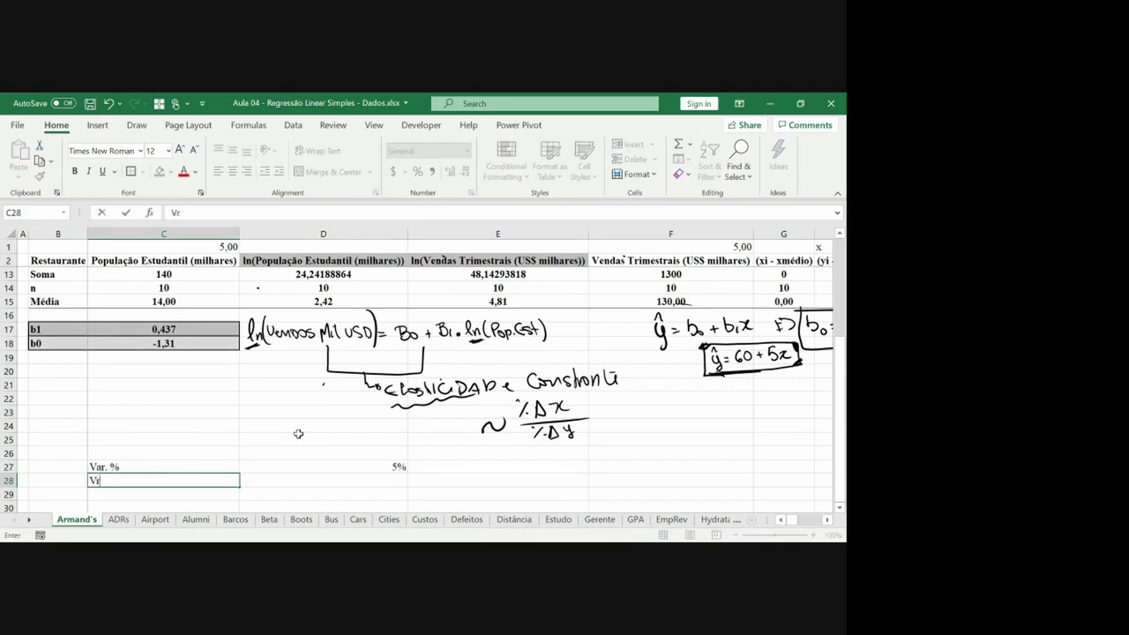
key(BackSpace)
text(ar. ln.)
key(Return)
Calculate the logarithmic variation in D28 with the formula =LN(1+D27).
key(Up)
key(Right)
text(=)
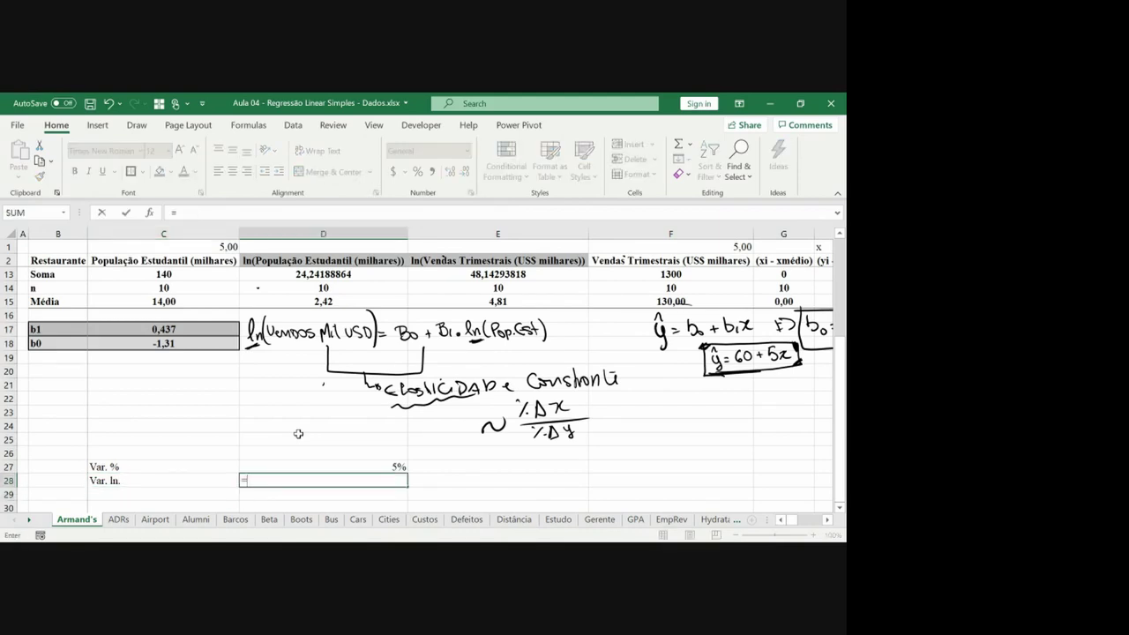
text(ln(!+)
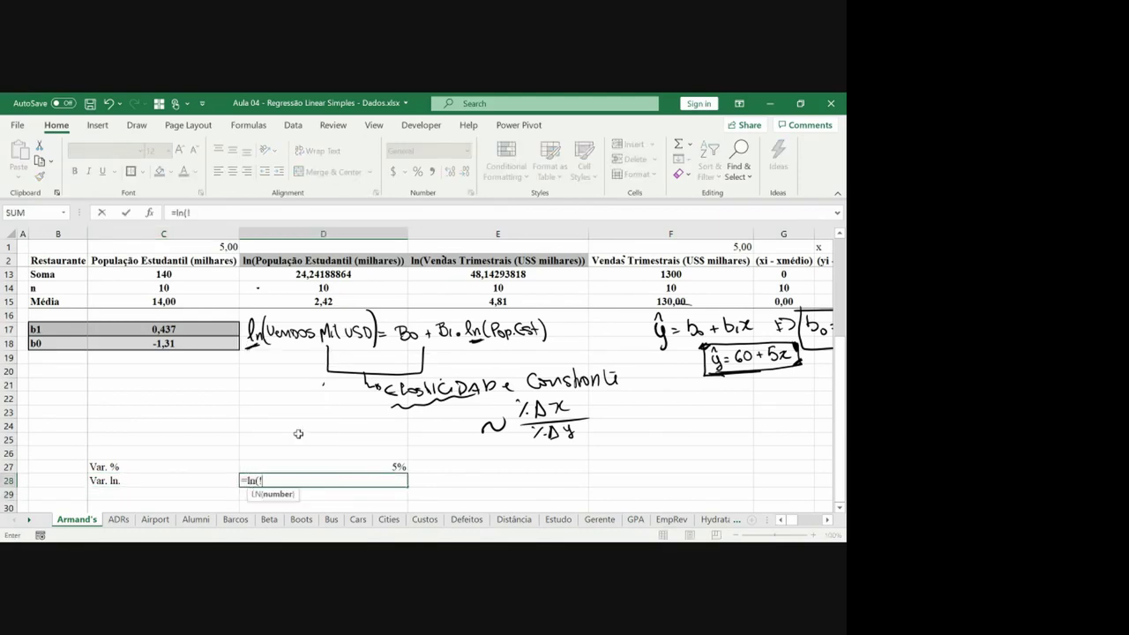
key(BackSpace)
key(BackSpace)
text(1+)
key(Up)
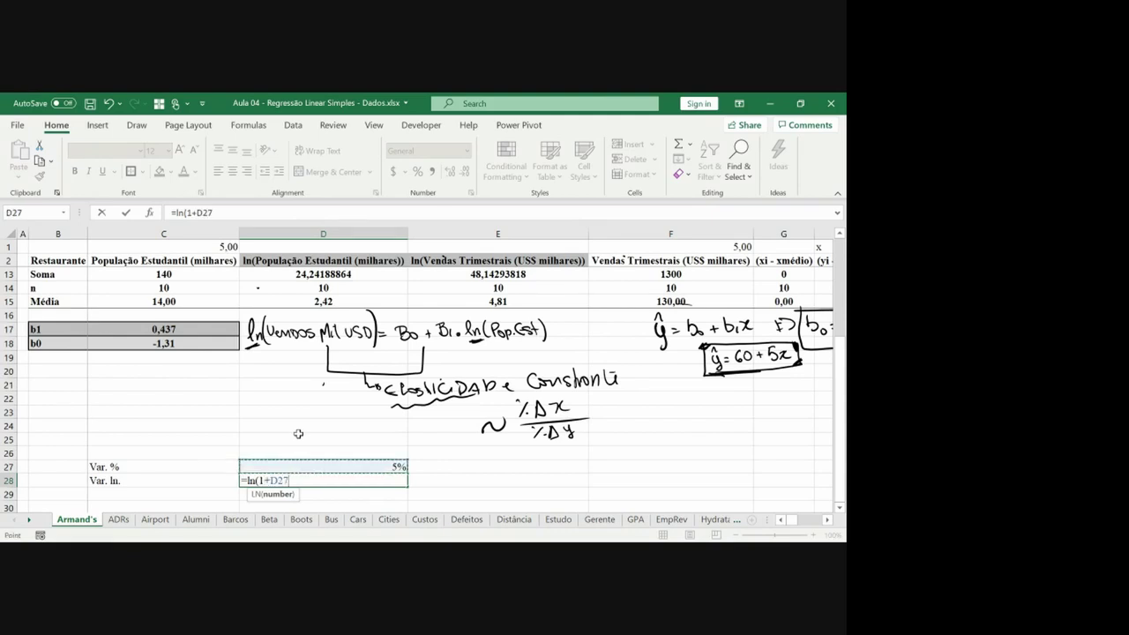
text())
key(Return)
key(Up)
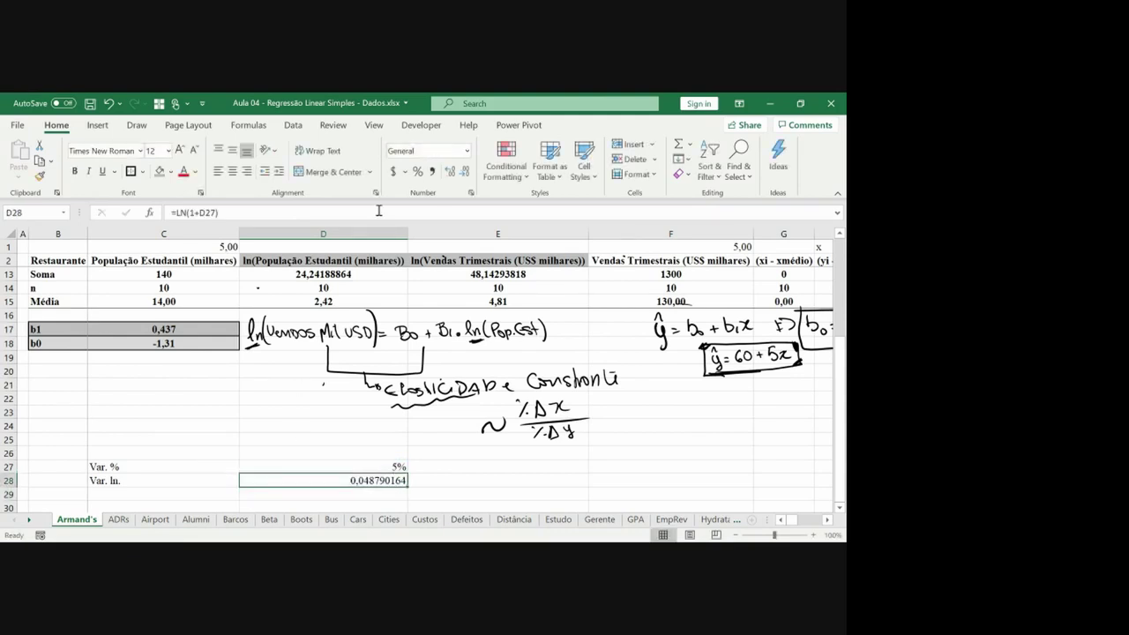
Show the variations in D28 and D27 as percentages with two decimal places.
click(418, 171)
click(450, 171)
click(450, 172)
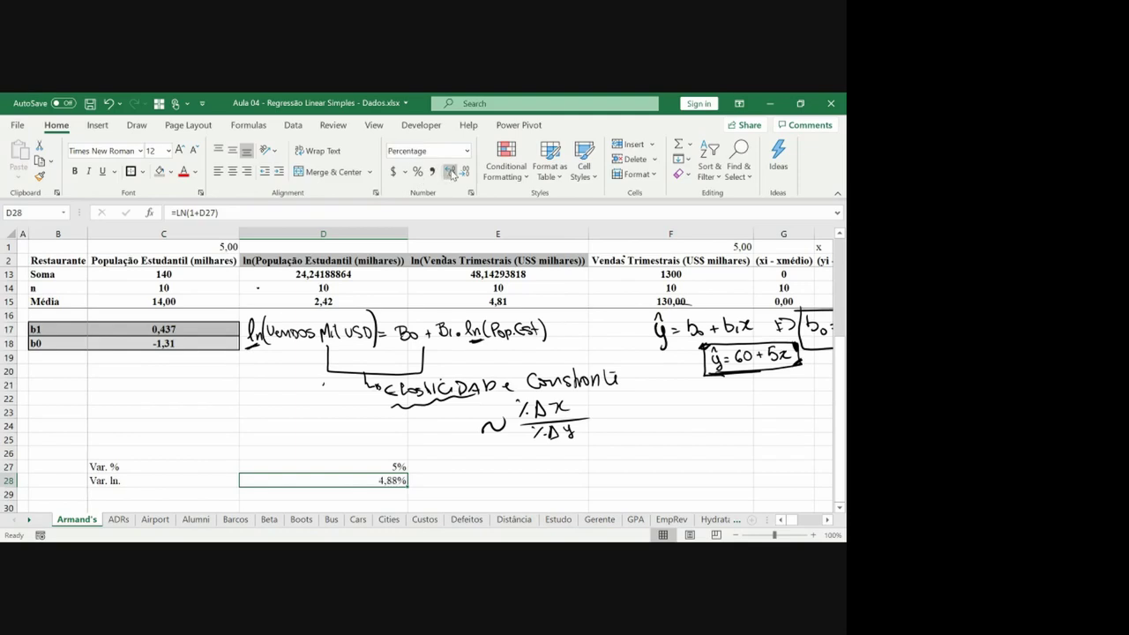
key(Up)
double_click(451, 172)
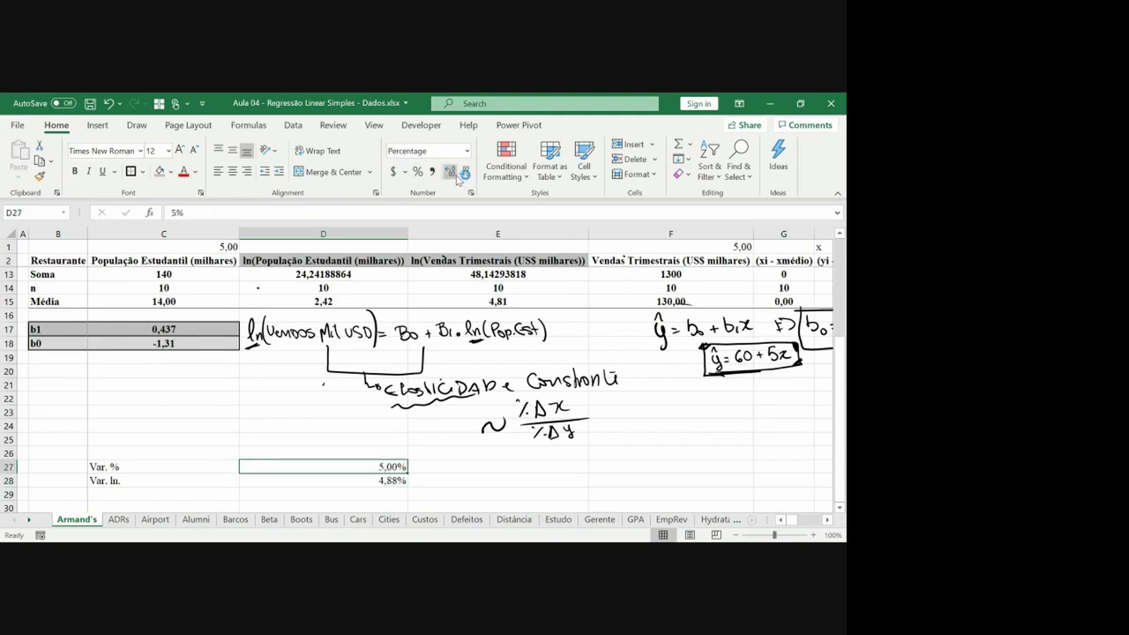
Try percentage variations of 2%, 3% and 5% in D27 to compare with the logarithmic variation.
text(2)
key(Return)
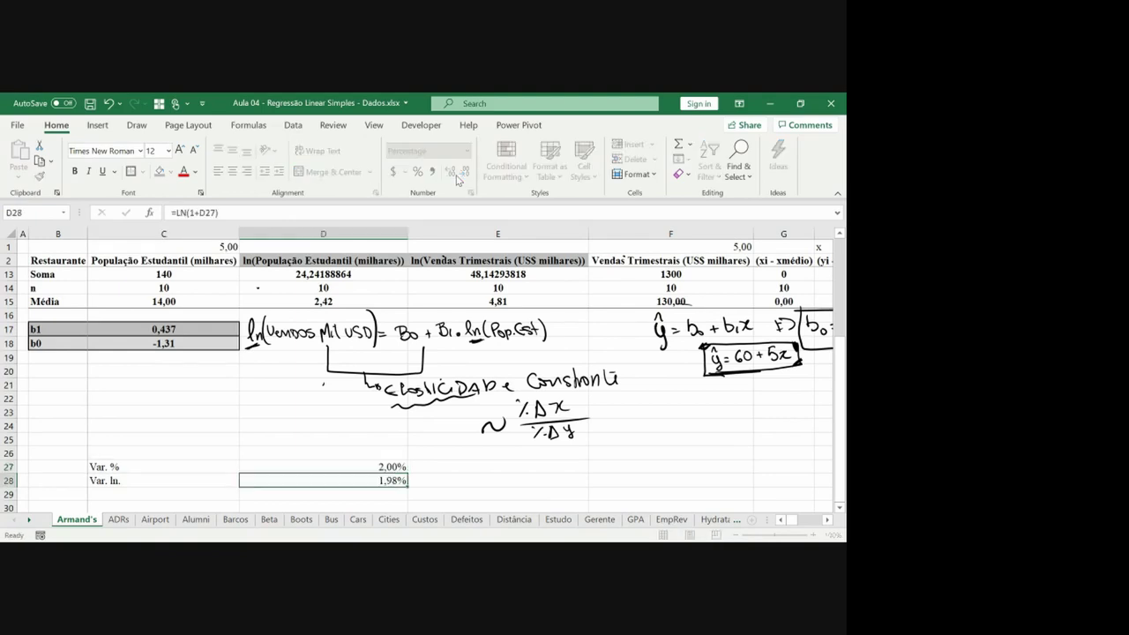
key(Up)
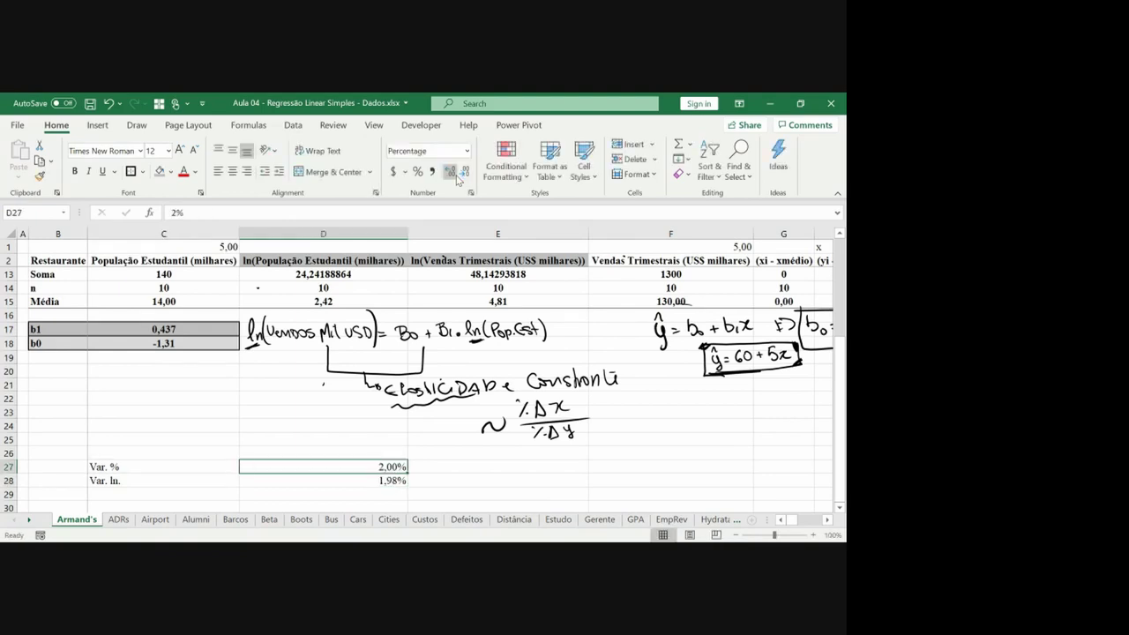
text(3)
key(Return)
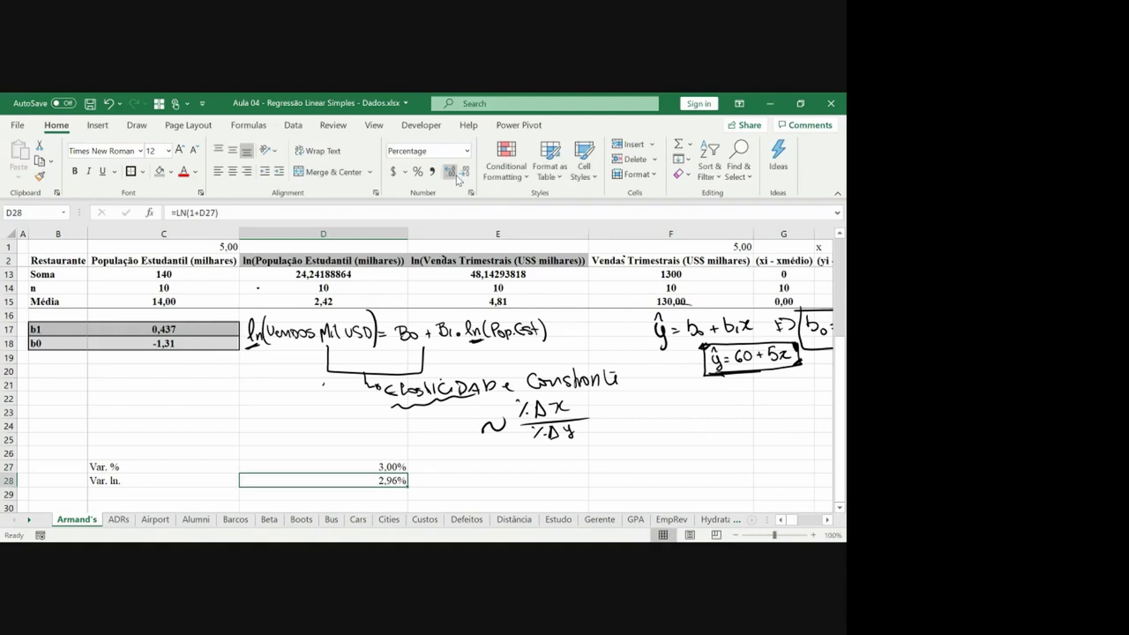
key(Up)
text(5)
key(Return)
Set the percentage variation in D27 to 75%.
key(Up)
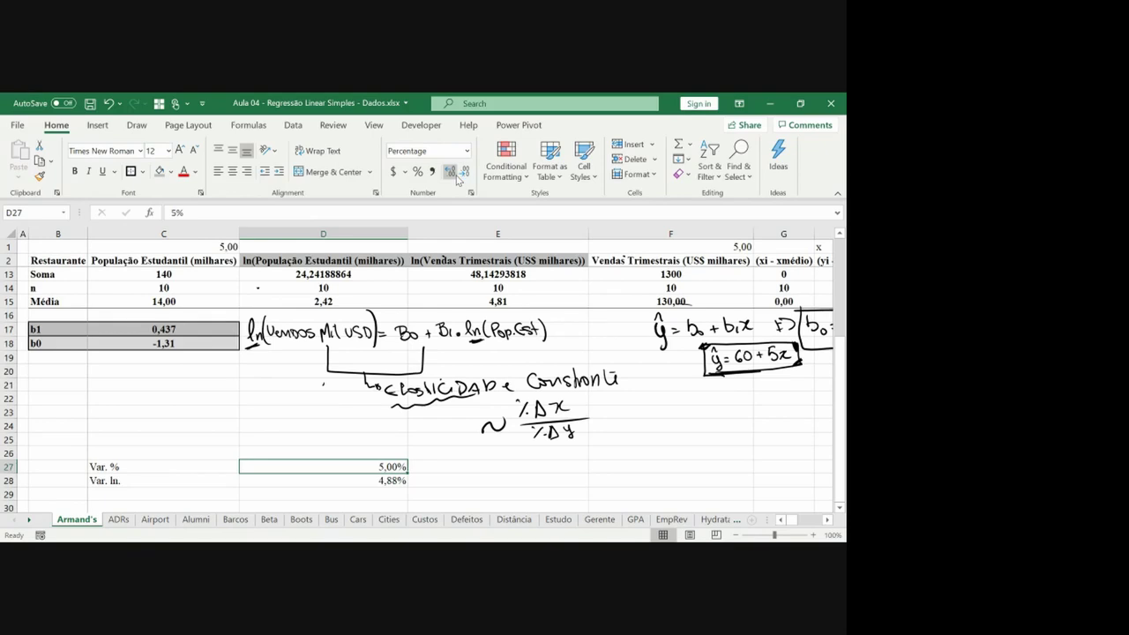
text(75)
key(Return)
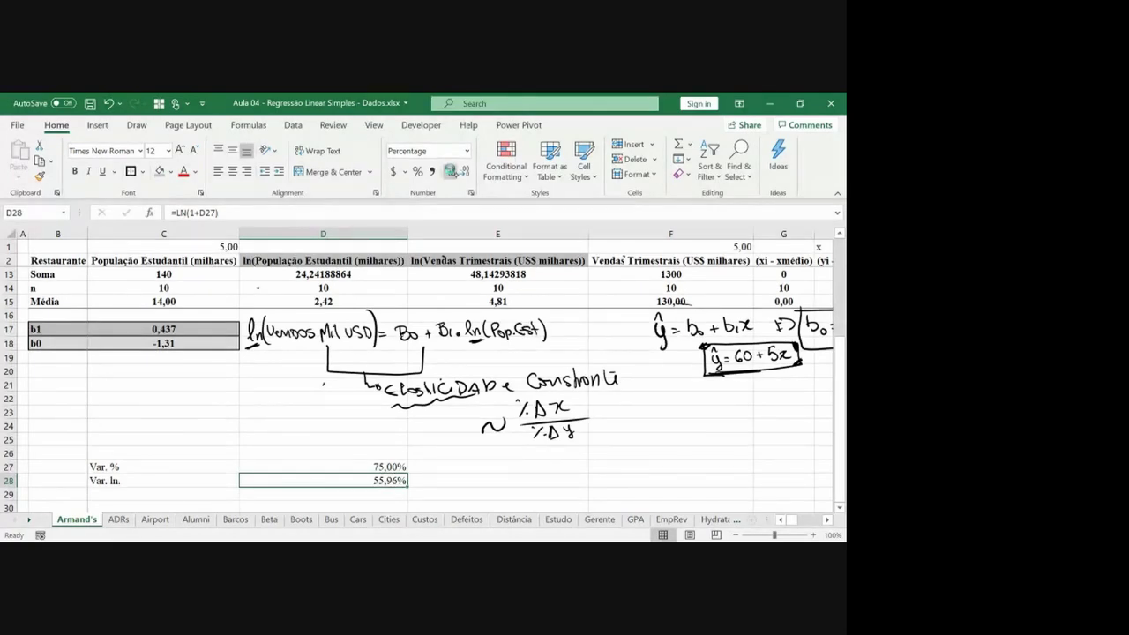
Add ink marks beside "Var. %" and "Var. ln." and draw a curved arrow linking the two labels.
click(451, 170)
drag(125, 467, 133, 479)
drag(398, 484, 413, 486)
key(ctrl+z)
mouse_move(127, 480)
mouse_down()
mouse_move(138, 483)
mouse_move(126, 483)
mouse_up()
drag(149, 482, 155, 471)
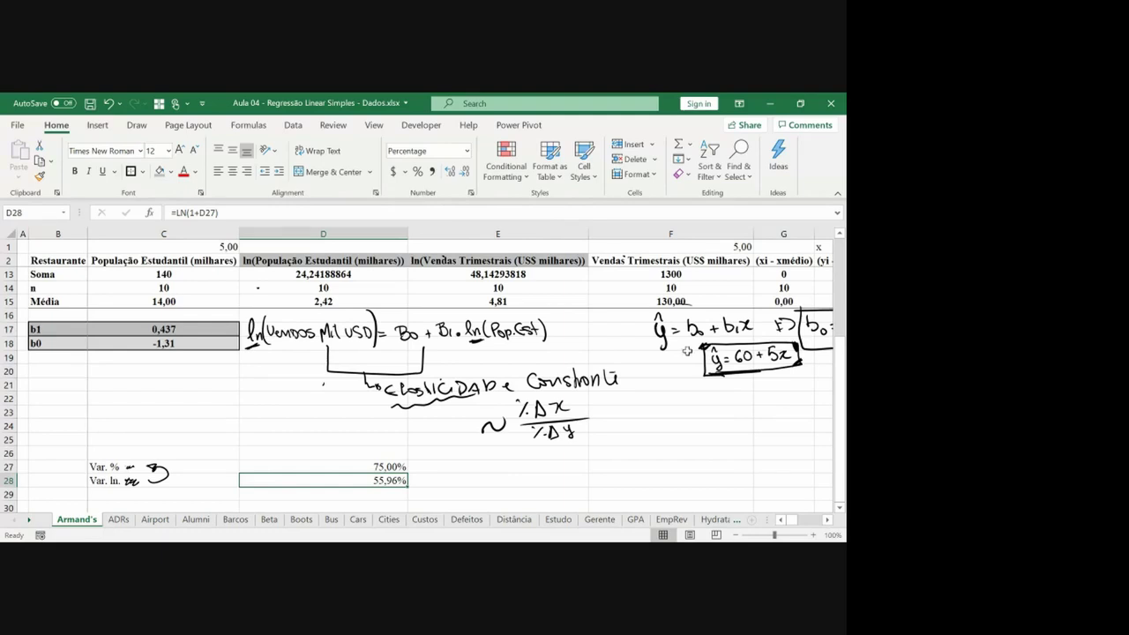
key(alt+Tab)
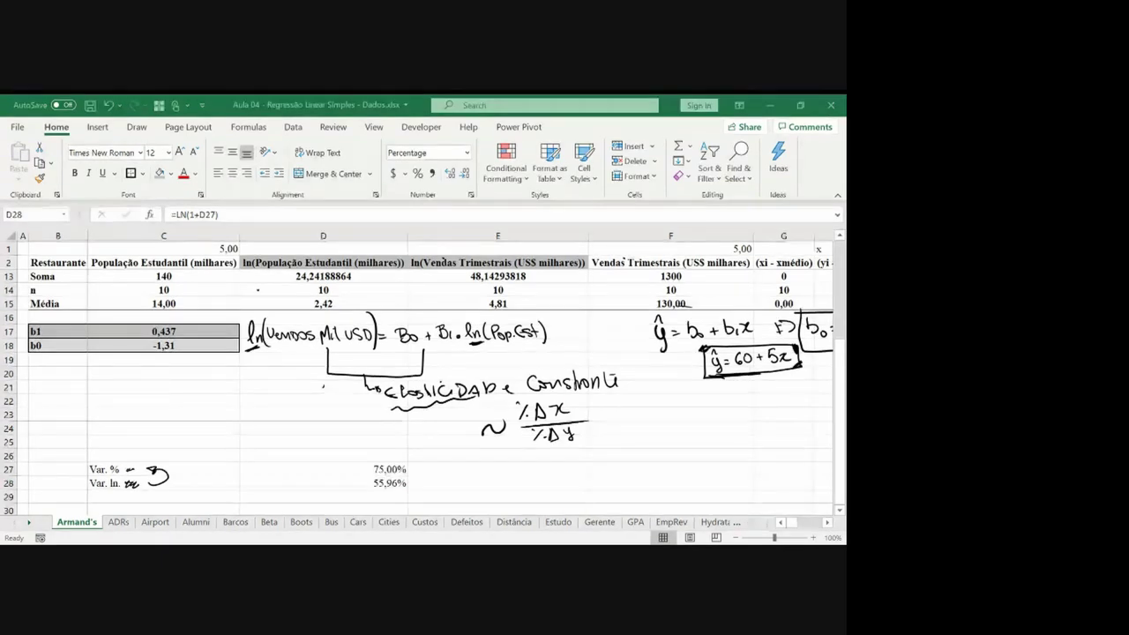
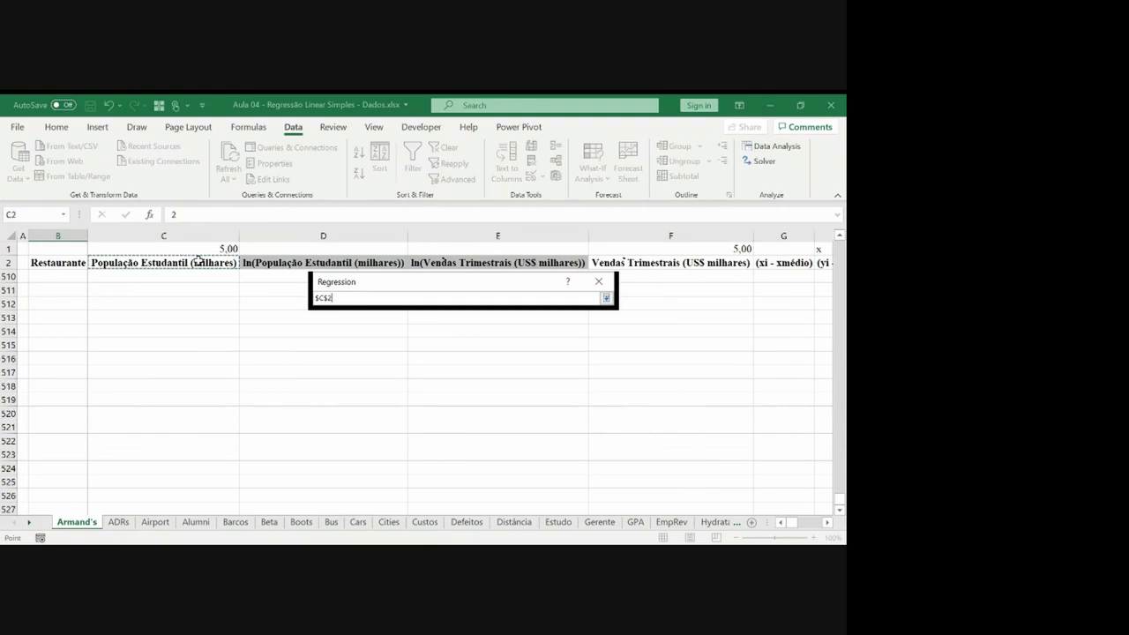
Set the regression's X input range to the student population column $C$2:$C$12.
key(shift+Down)
key(shift+Down)
key(shift+Down)
key(shift+Down)
key(shift+Down)
key(shift+Down)
key(shift+Down)
key(shift+Down)
key(shift+Down)
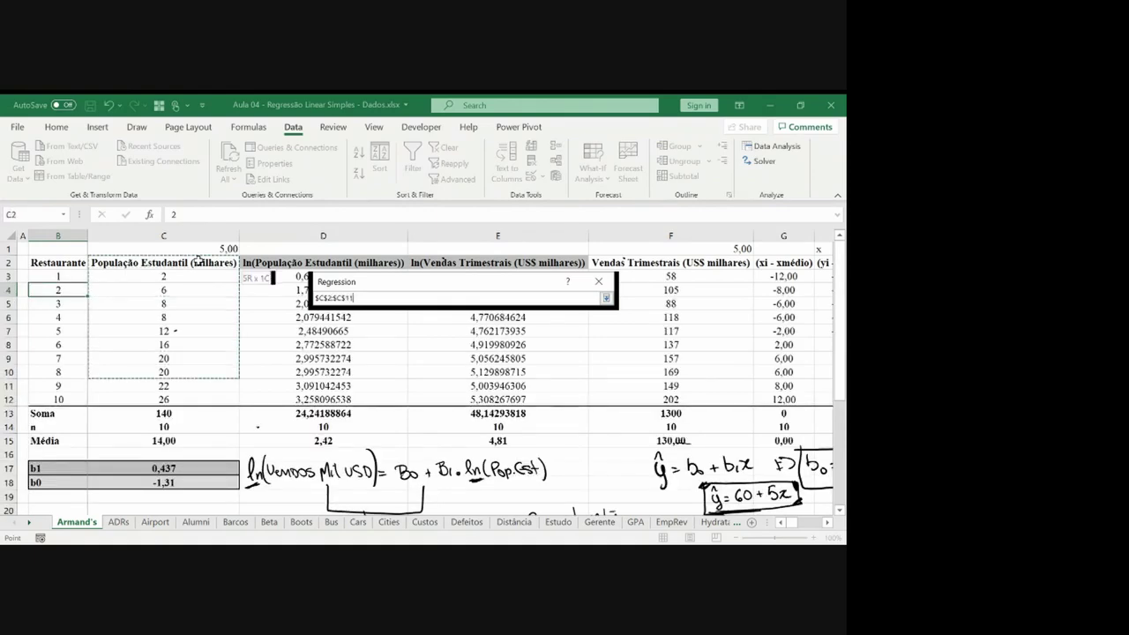
drag(163, 388, 163, 401)
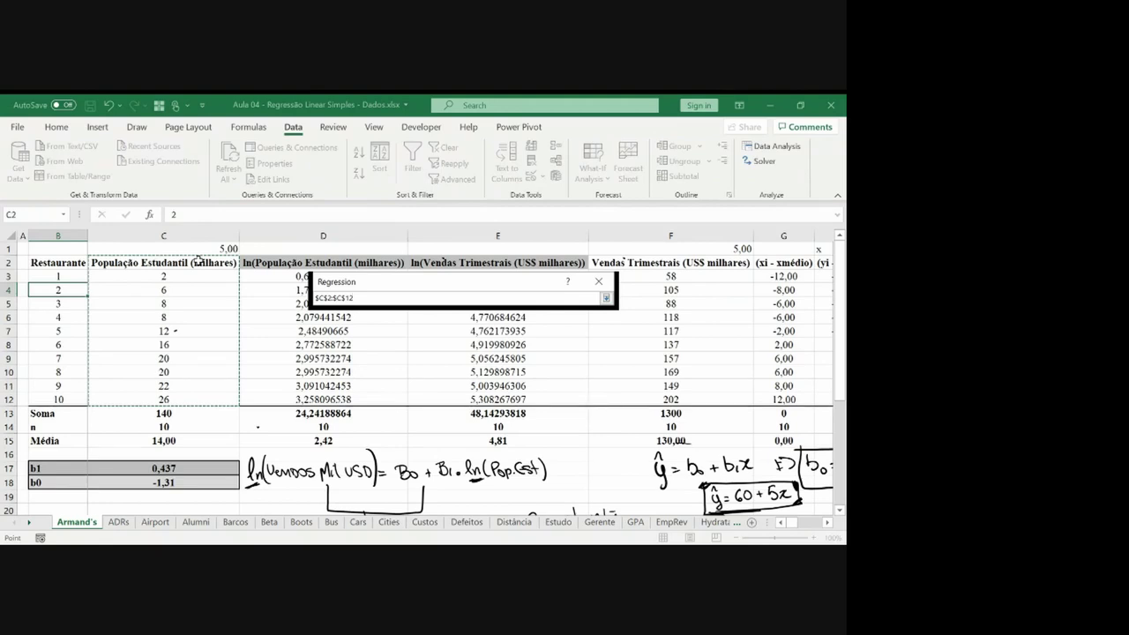
key(Return)
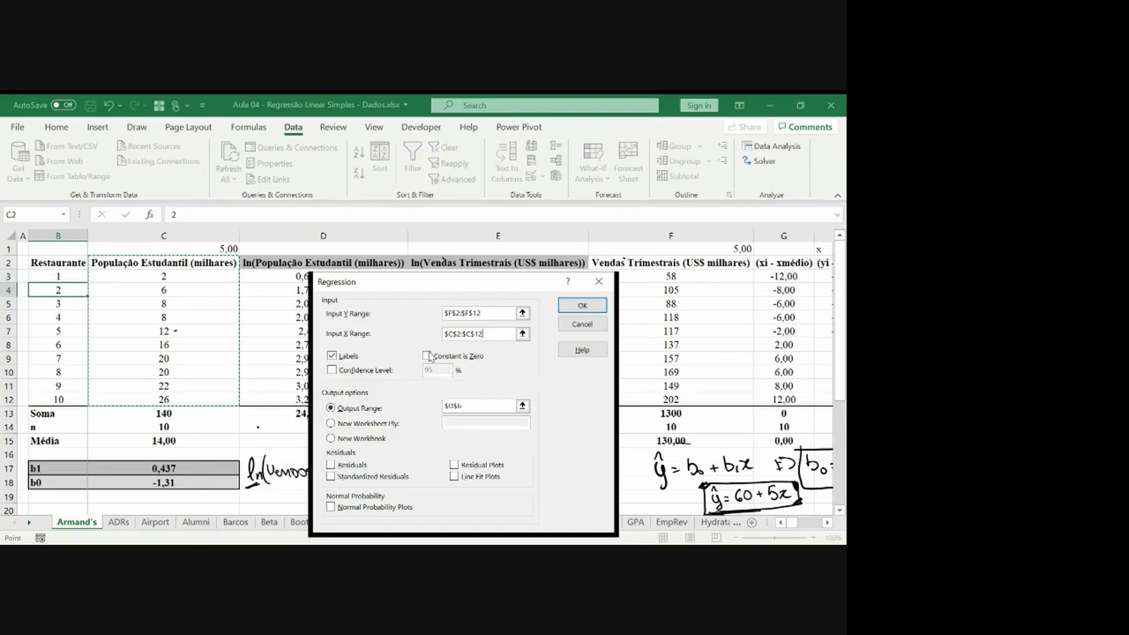
Set the regression's output range to $C$33 and run the regression.
click(522, 405)
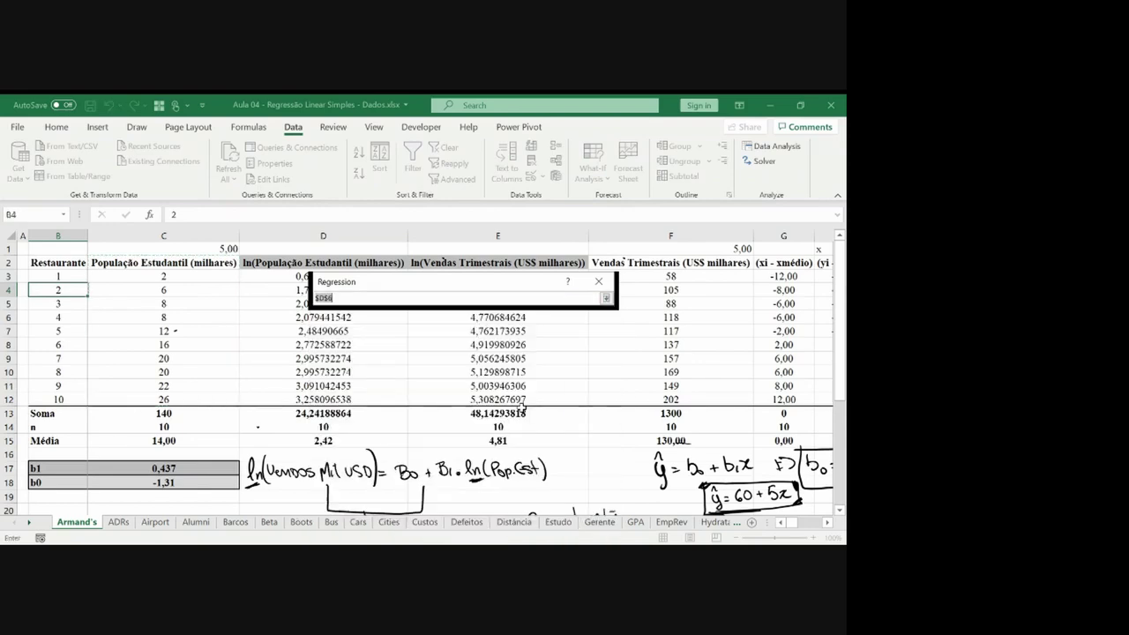
click(189, 476)
key(Down)
key(Down)
key(Down)
key(Down)
key(Down)
key(Down)
key(Down)
key(Down)
key(Down)
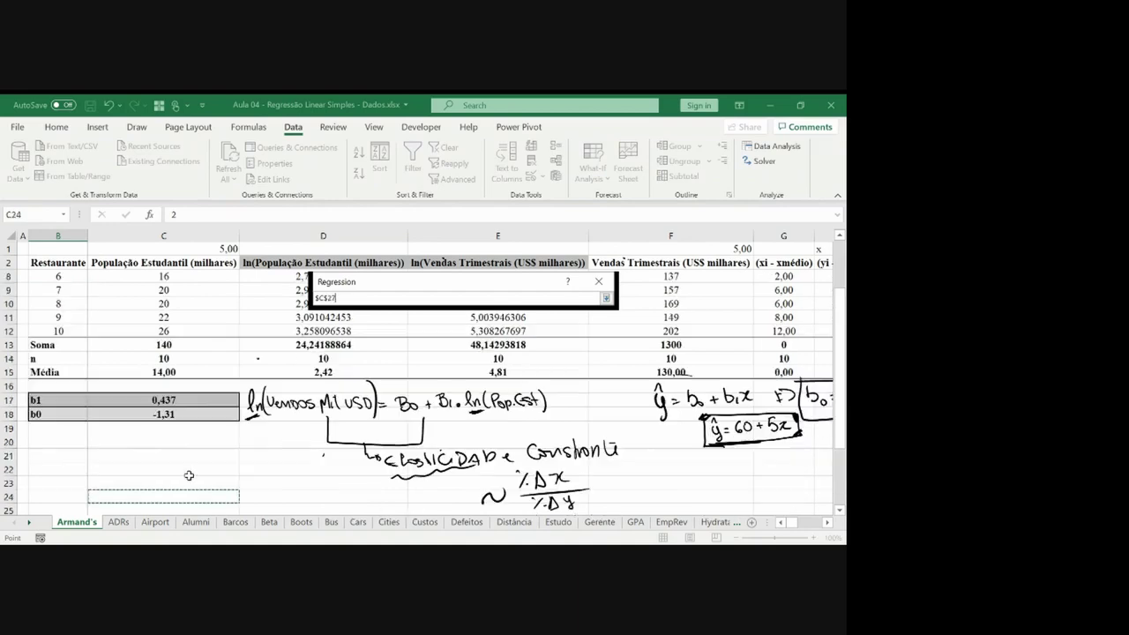
key(Down)
key(Down)
key(Down)
key(Down)
key(Down)
key(Down)
key(Down)
key(Down)
key(Down)
key(Down)
key(Down)
key(Down)
key(Down)
key(Down)
key(Up)
key(Up)
key(Up)
key(Up)
key(Up)
key(Up)
key(Up)
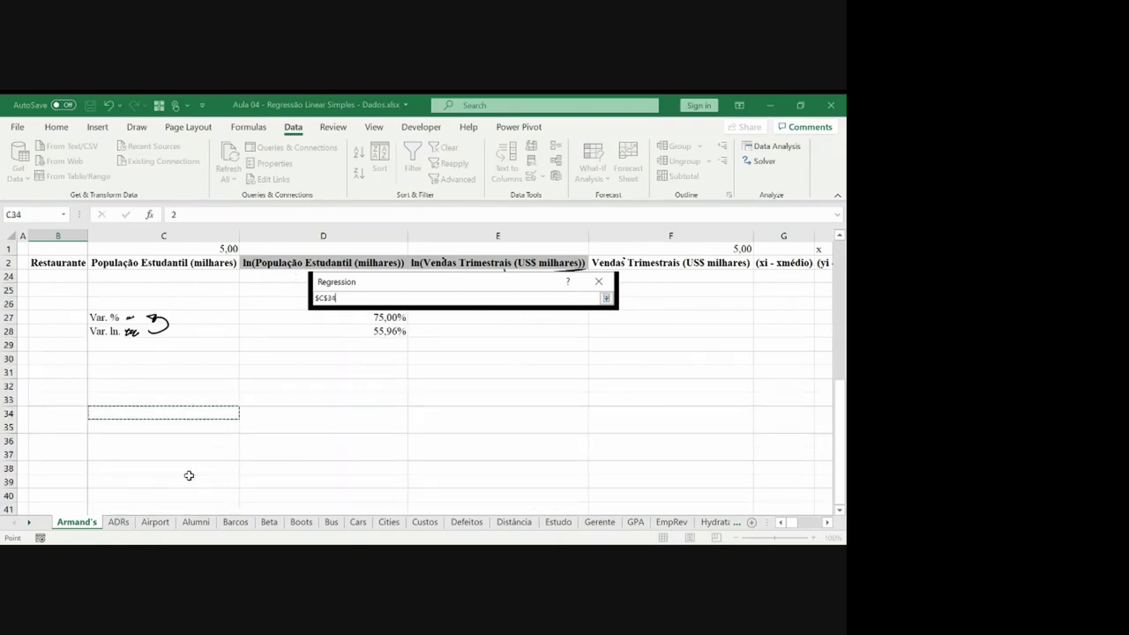
key(Up)
key(Return)
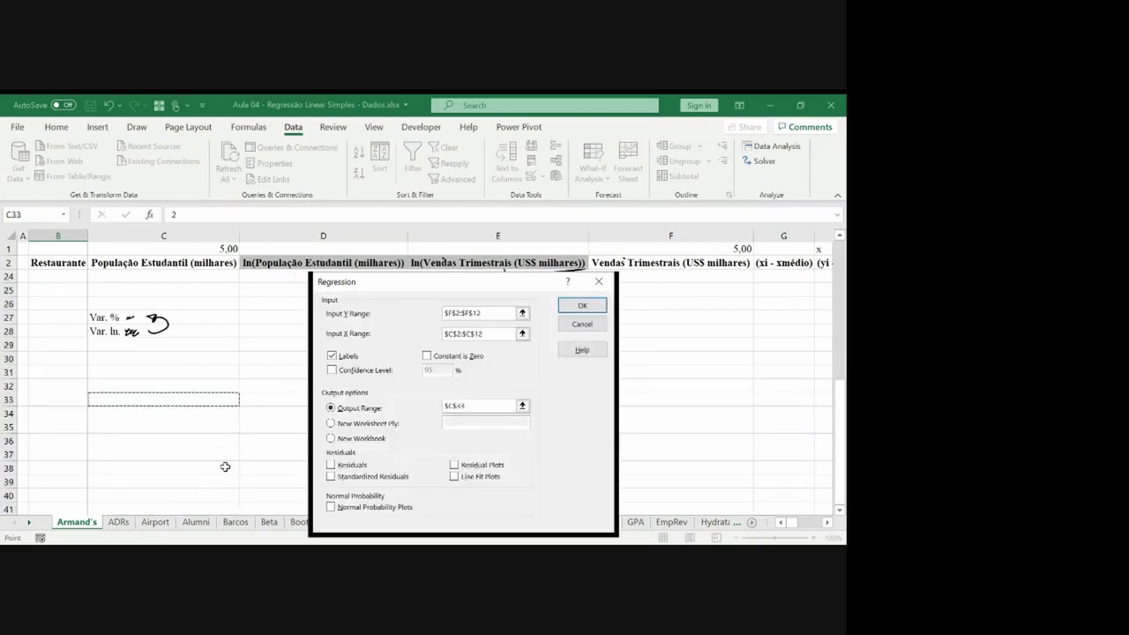
click(588, 305)
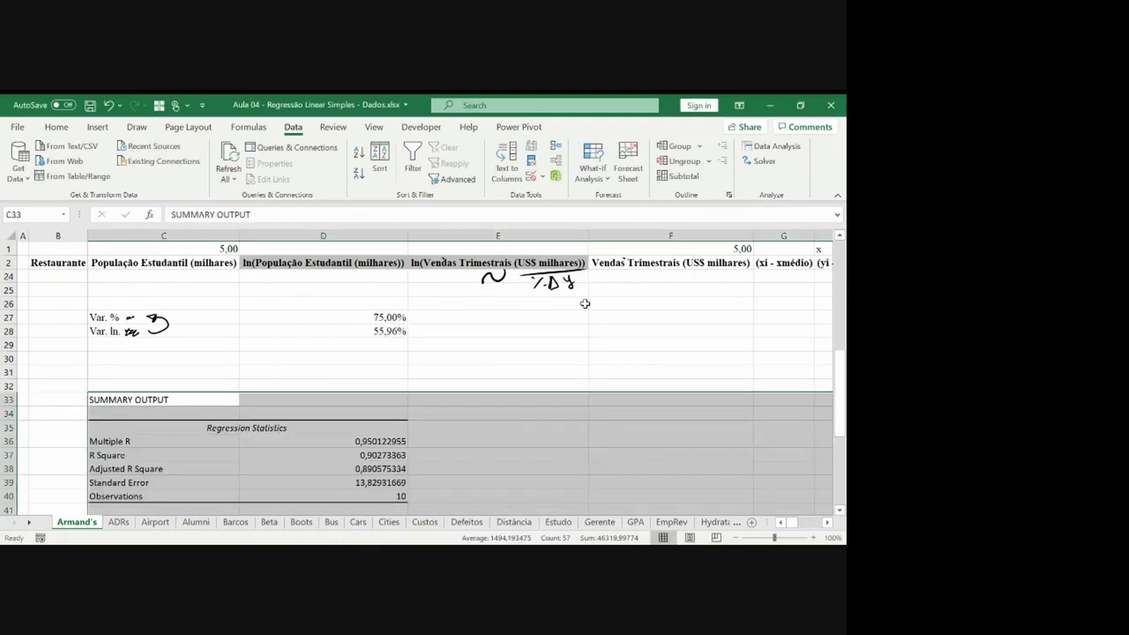
Add ink marks beside R Square, Adjusted R Square and Standard Error in the regression output, and circle the number of observations.
click(323, 430)
key(Down)
key(Down)
key(Down)
key(Down)
key(Down)
key(Down)
key(Down)
key(Down)
key(Down)
key(Down)
key(Down)
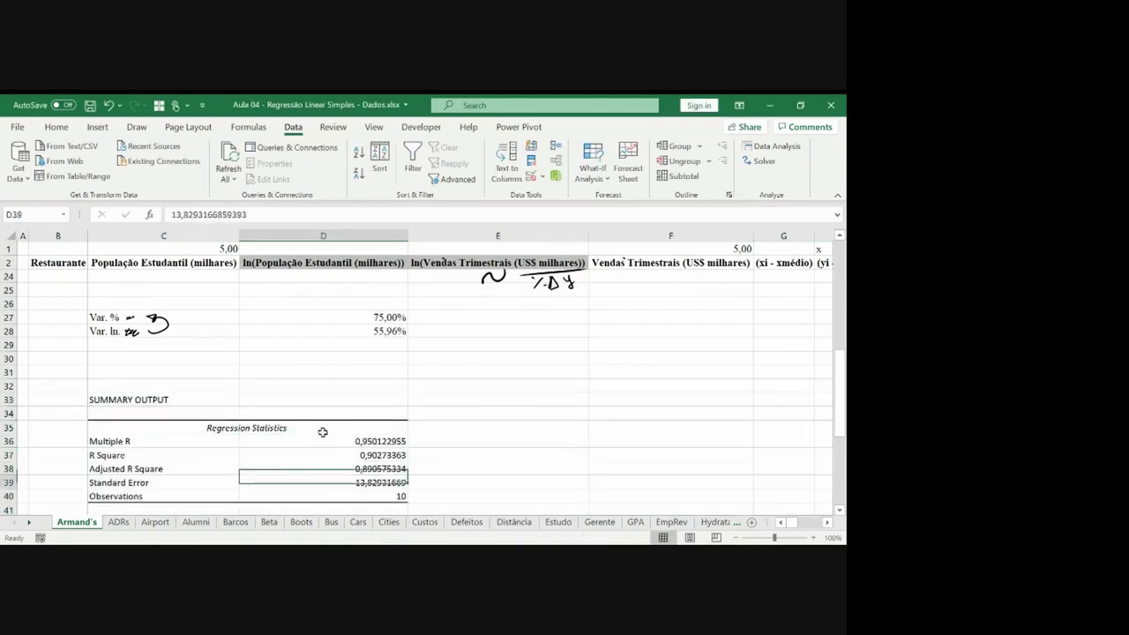
key(Down)
key(Down)
key(Down)
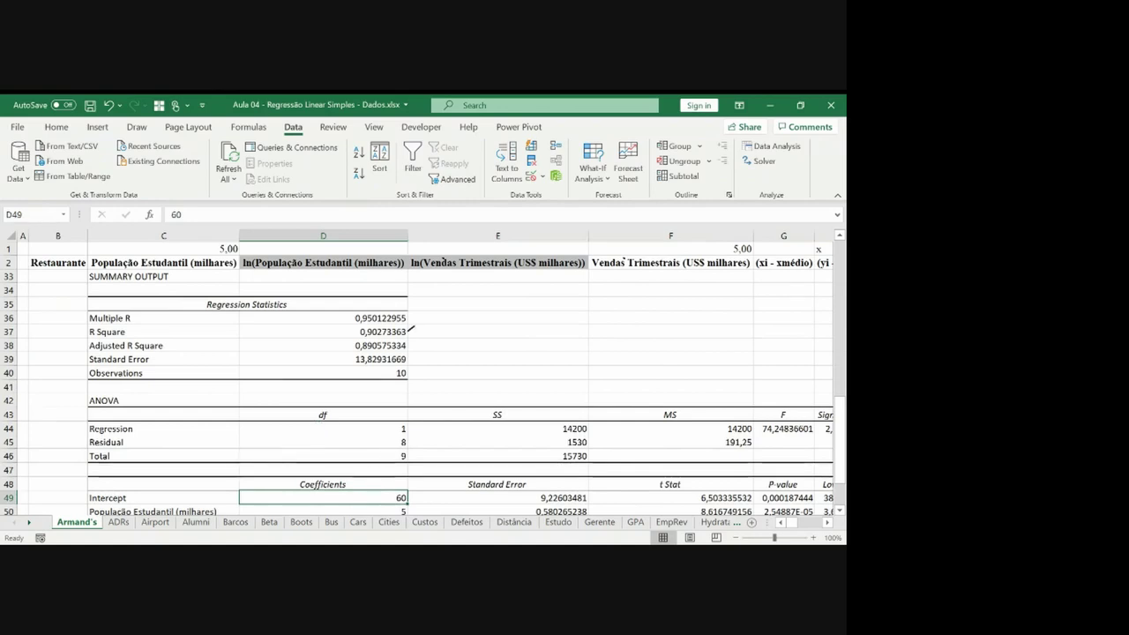
mouse_move(405, 366)
mouse_down()
mouse_move(387, 378)
mouse_move(430, 360)
mouse_up()
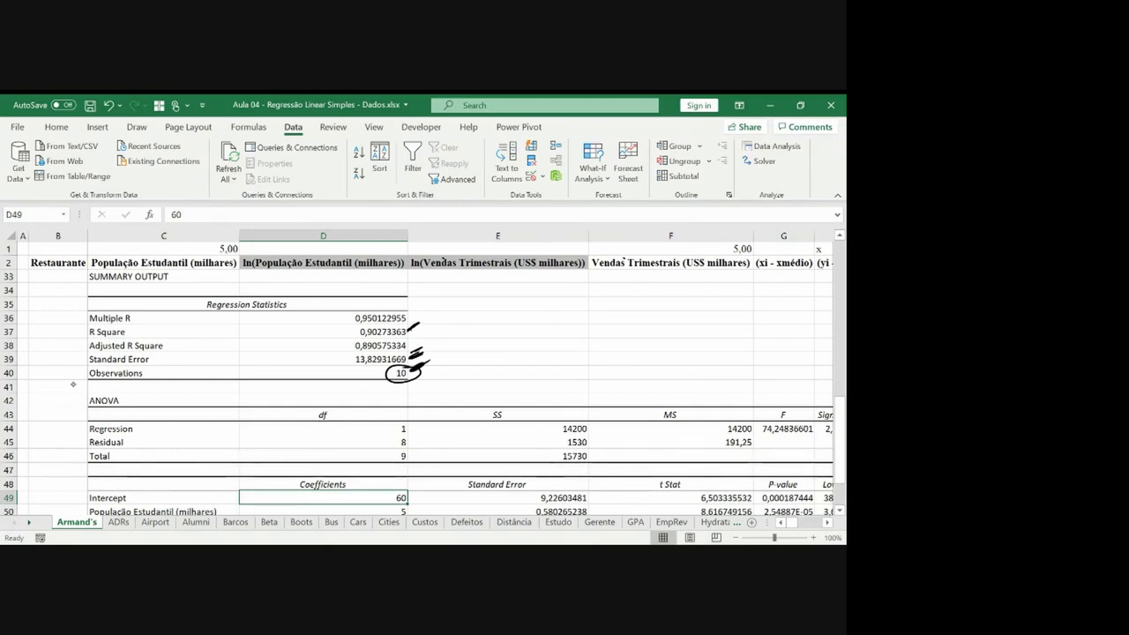
Circle the intercept and student population coefficients in ink.
drag(404, 484, 411, 490)
key(Down)
key(Down)
key(Down)
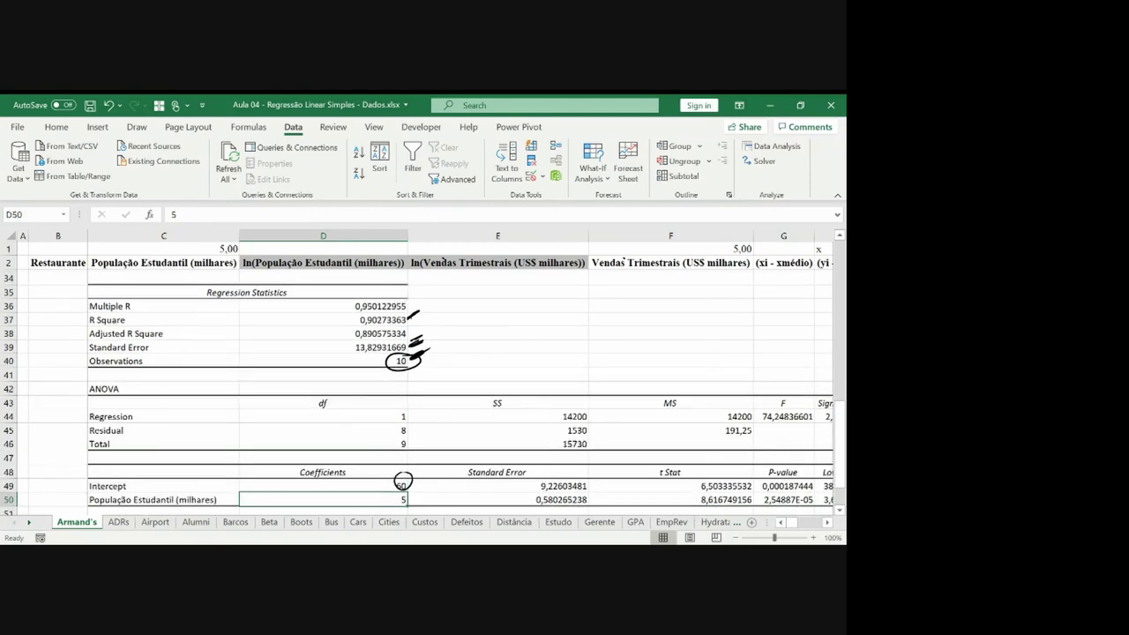
mouse_move(404, 463)
mouse_down()
mouse_move(402, 477)
mouse_move(405, 463)
mouse_up()
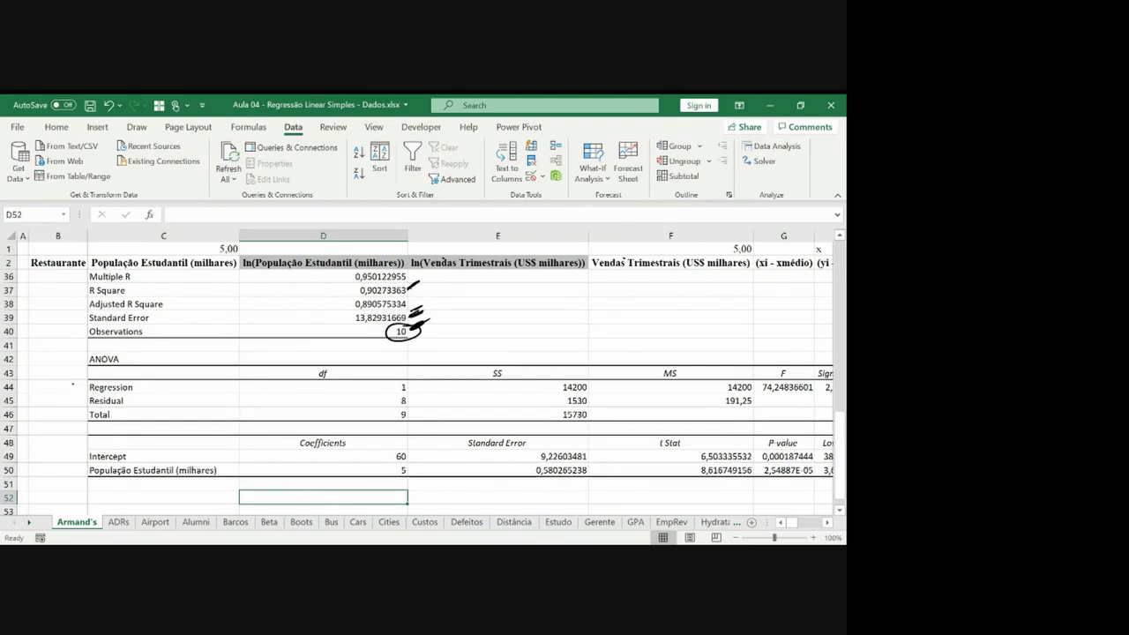
Add ink ticks beside the Standard Error and t Stat headings and their student population values.
mouse_move(558, 450)
mouse_down()
mouse_move(573, 440)
mouse_move(583, 465)
mouse_up()
drag(706, 443, 719, 435)
key(Right)
key(Right)
key(Right)
key(Right)
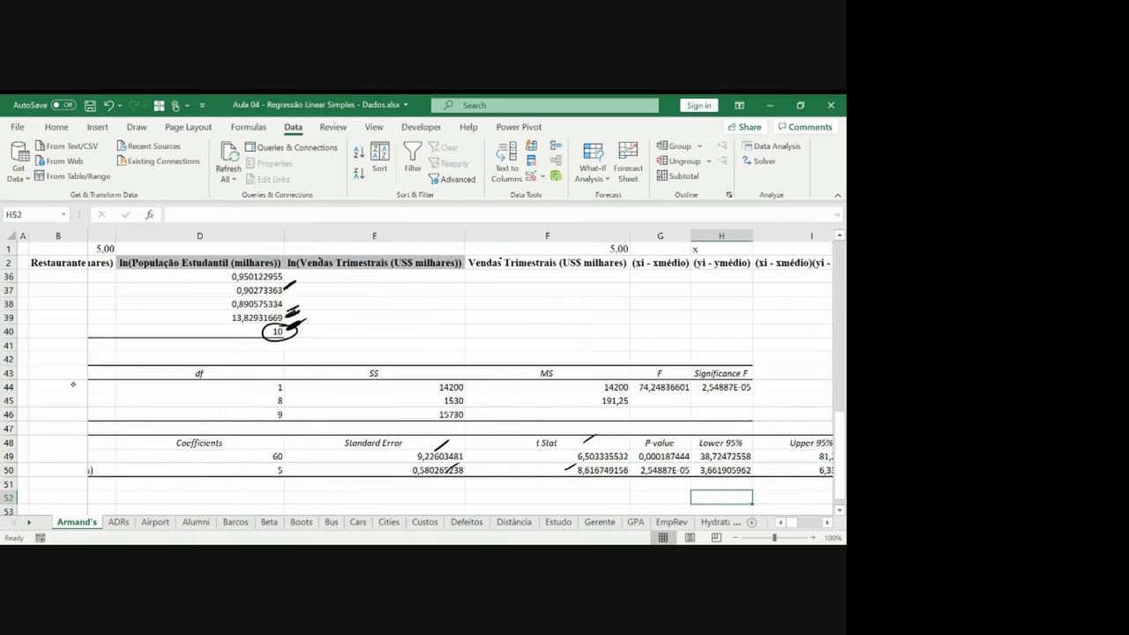
key(Right)
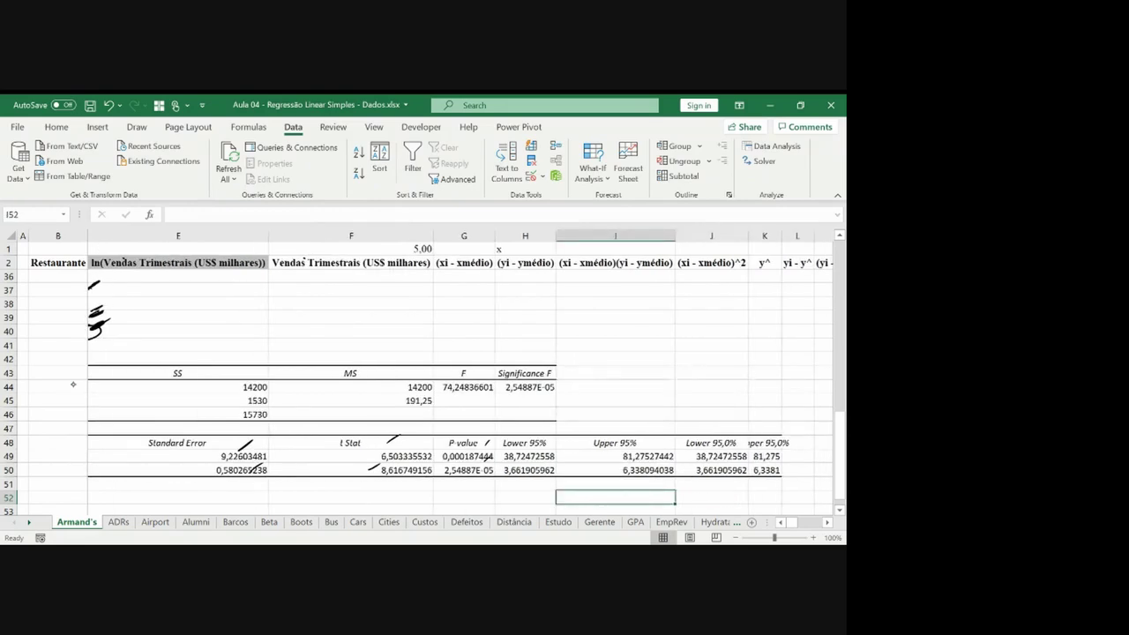
Circle the two P-value results in ink and delete those ink marks.
drag(484, 461, 471, 449)
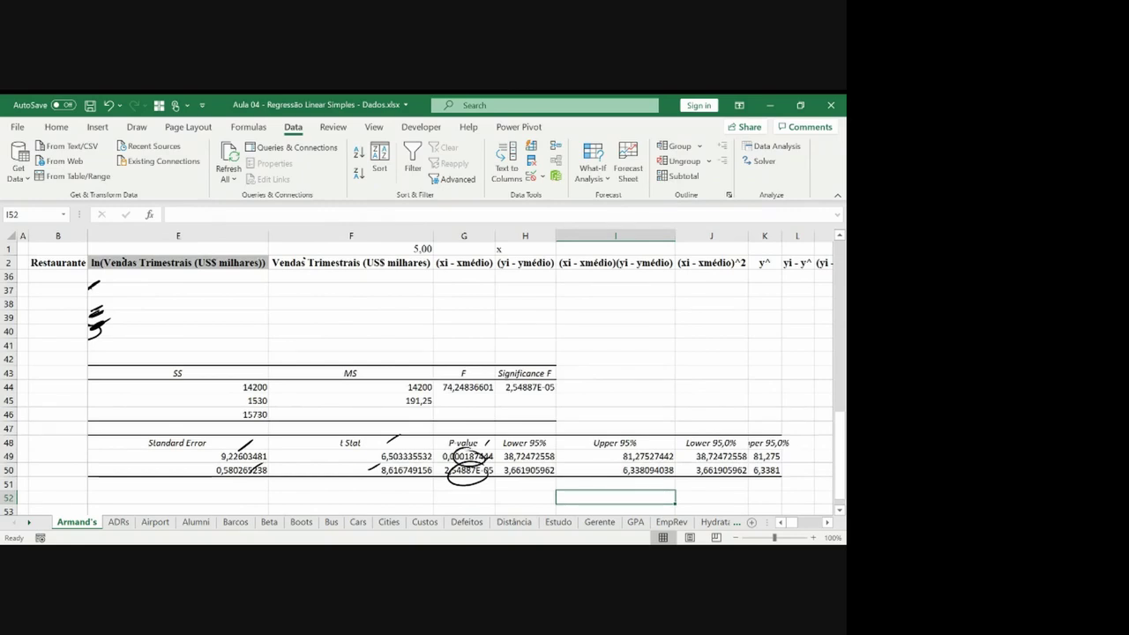
key(Up)
key(Up)
key(Left)
key(Left)
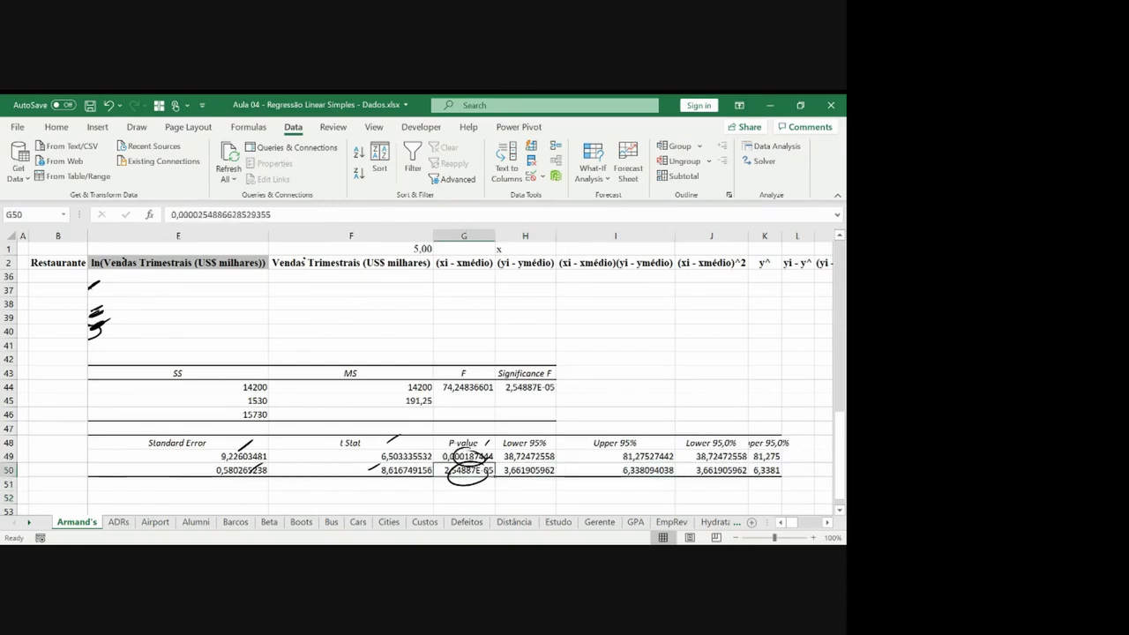
click(469, 473)
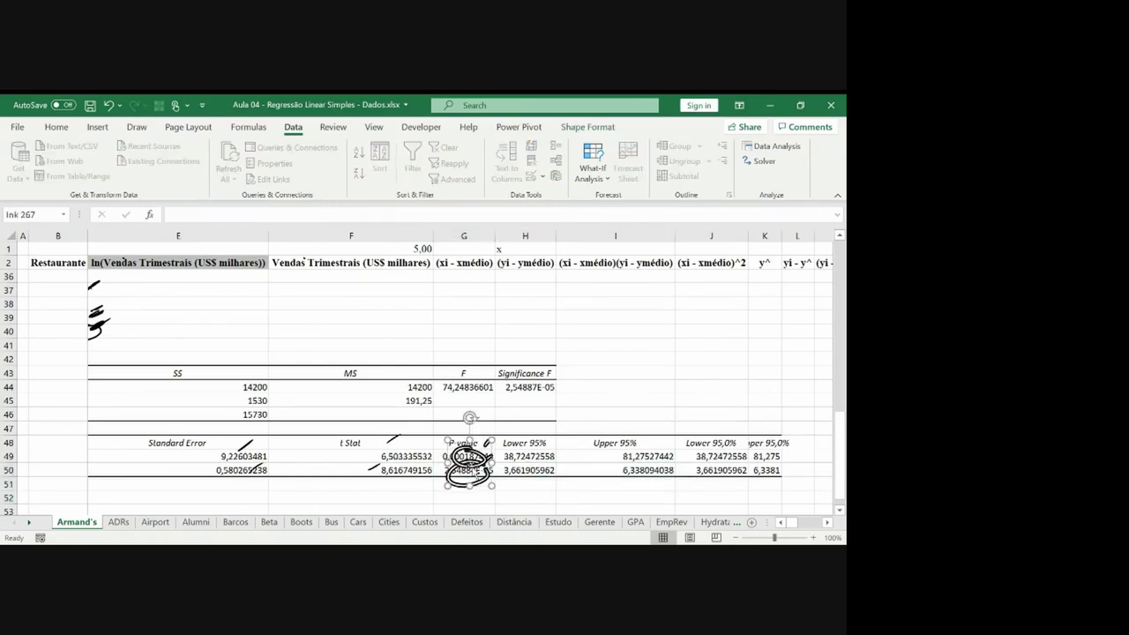
key(Delete)
Format the p-values in G49:G50 as percentages with two decimal places.
key(Up)
shift+click(472, 467)
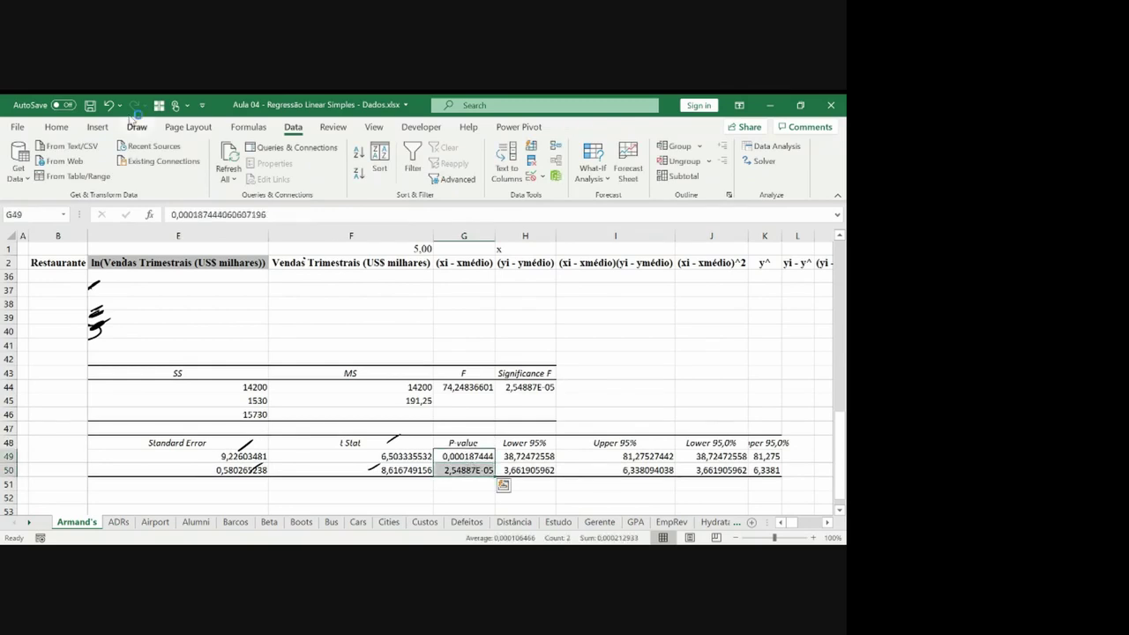
click(57, 126)
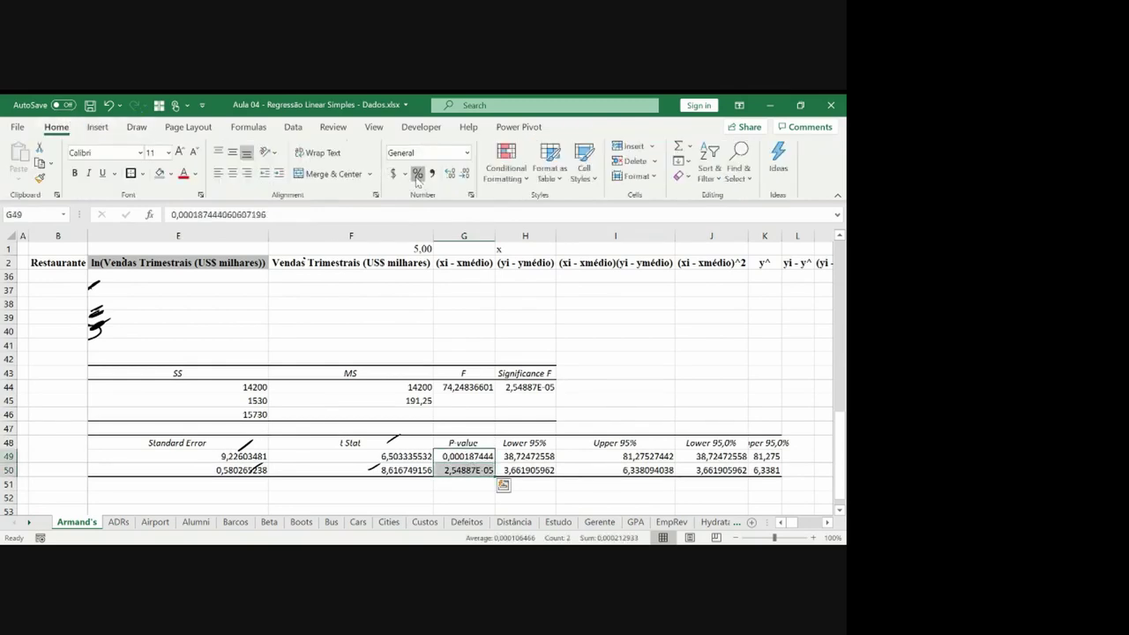
click(417, 174)
click(450, 173)
click(449, 174)
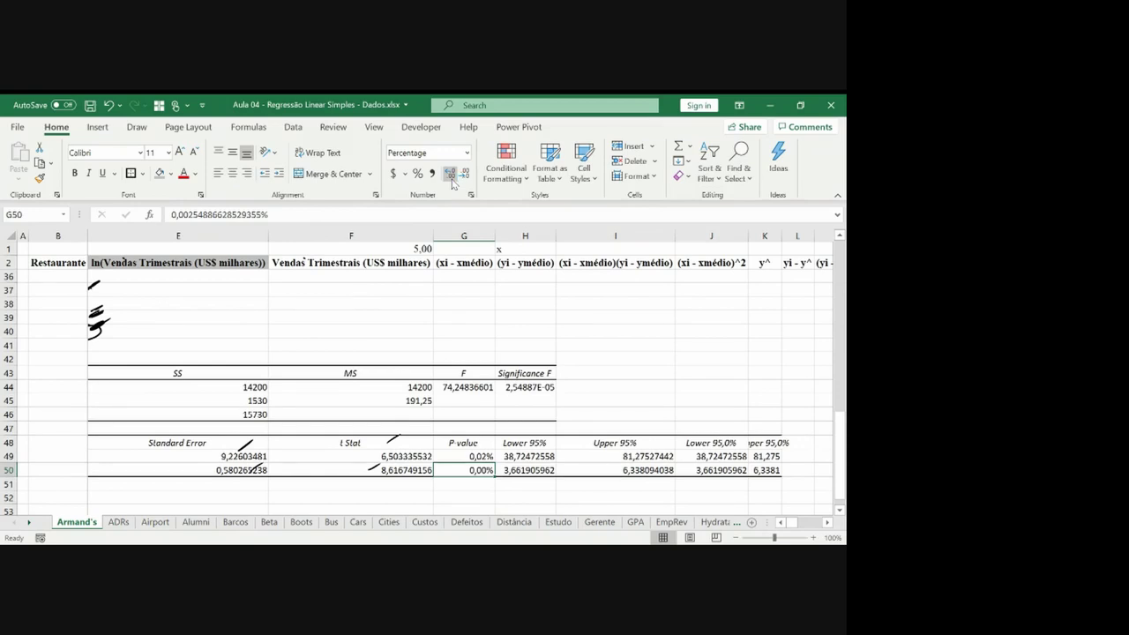
Review the intercept row's coefficient, standard error, t Stat and P-value.
key(Up)
key(Left)
key(Left)
key(Left)
key(Left)
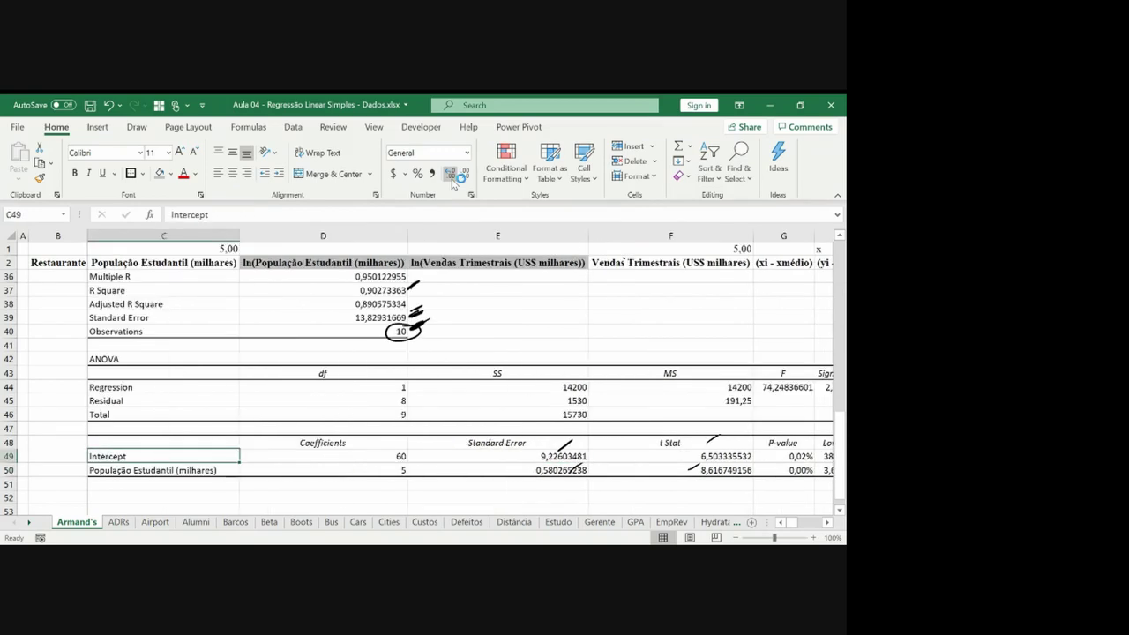
key(Right)
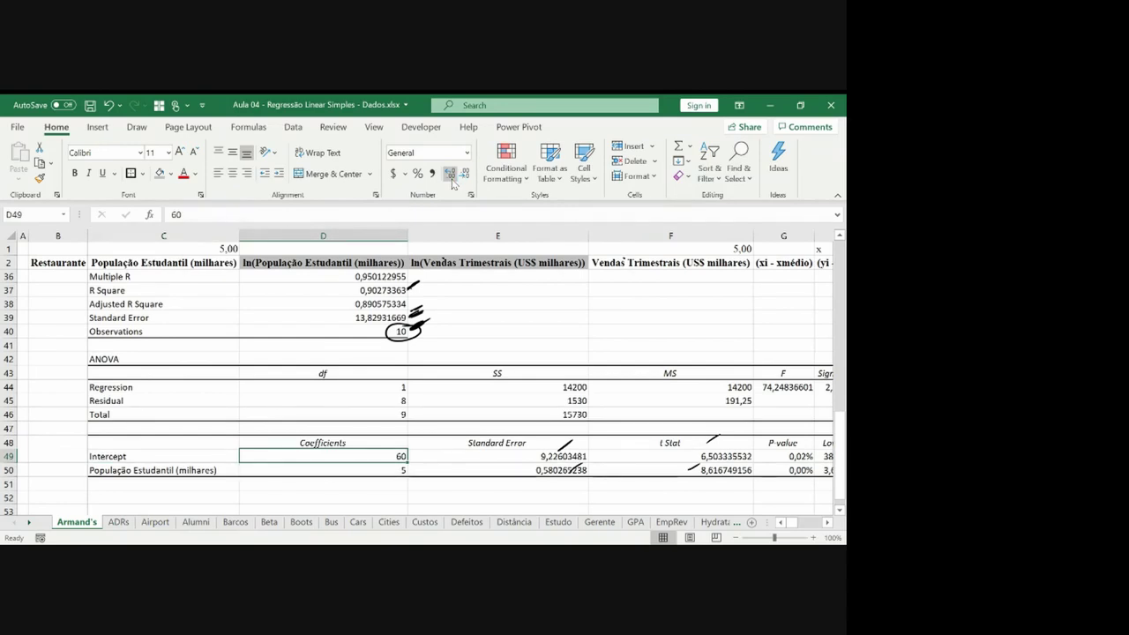
key(Right)
key(Right)
key(Right)
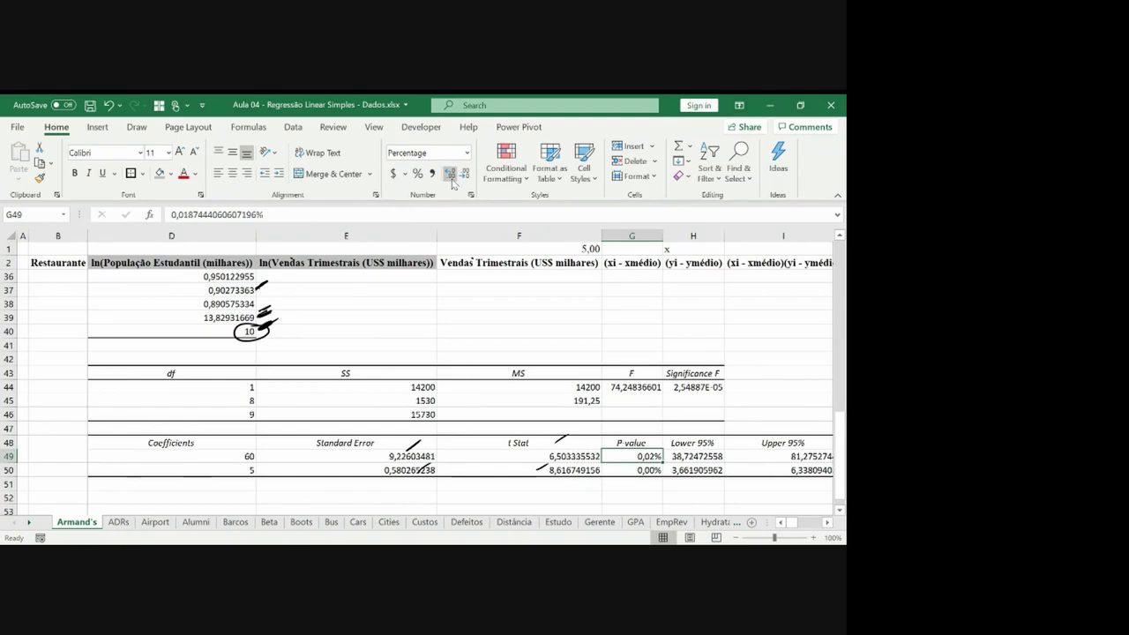
Draw a bell curve on a baseline below the coefficients table, with a vertical cutoff line in its right tail.
key(Down)
key(Down)
key(Down)
key(Down)
key(Down)
key(Down)
key(Down)
key(Down)
key(Down)
key(Down)
key(Down)
key(Down)
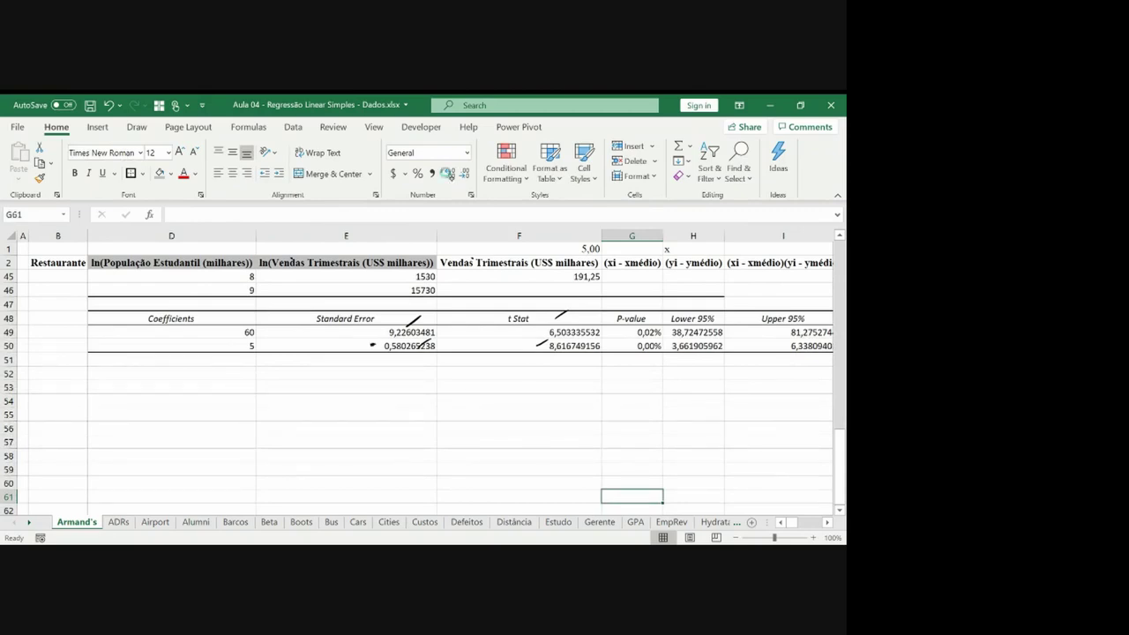
click(450, 174)
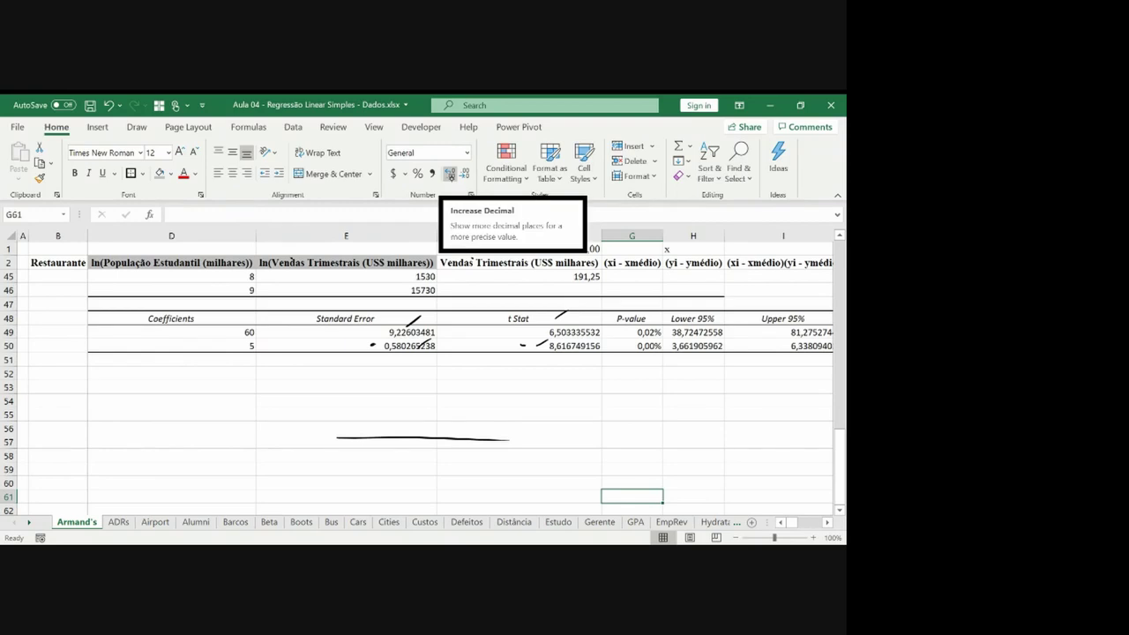
click(448, 174)
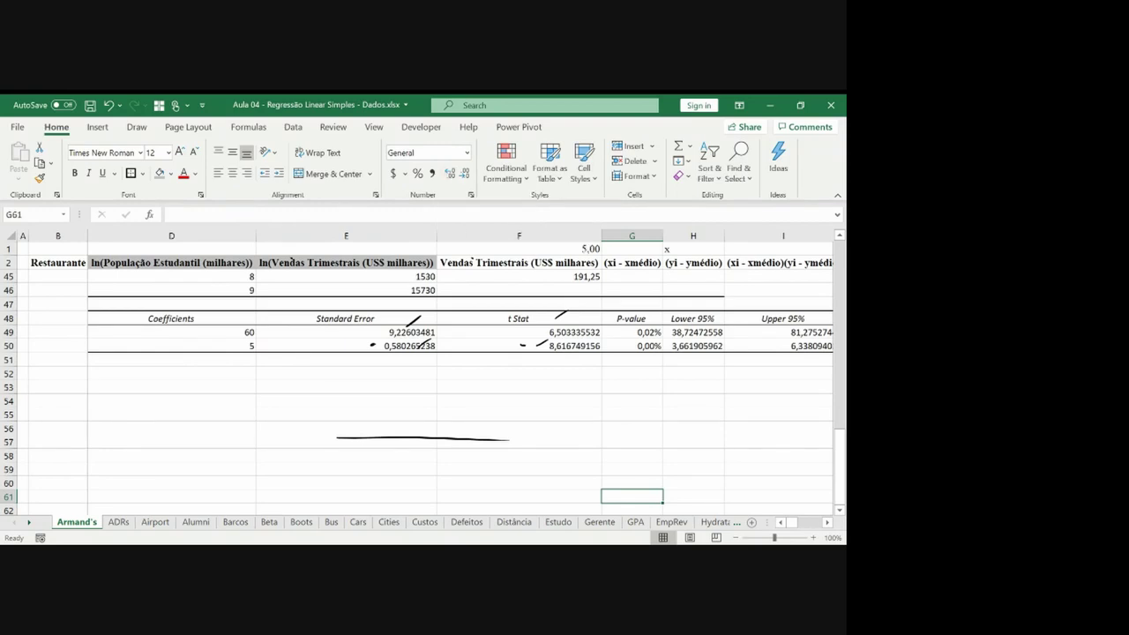
click(386, 439)
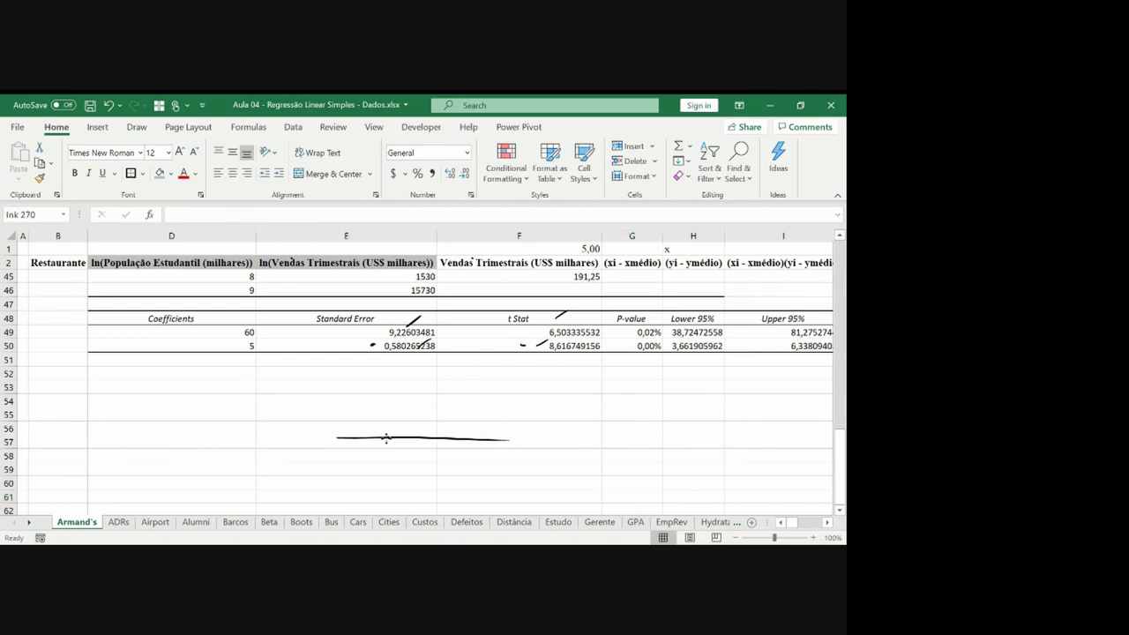
click(346, 412)
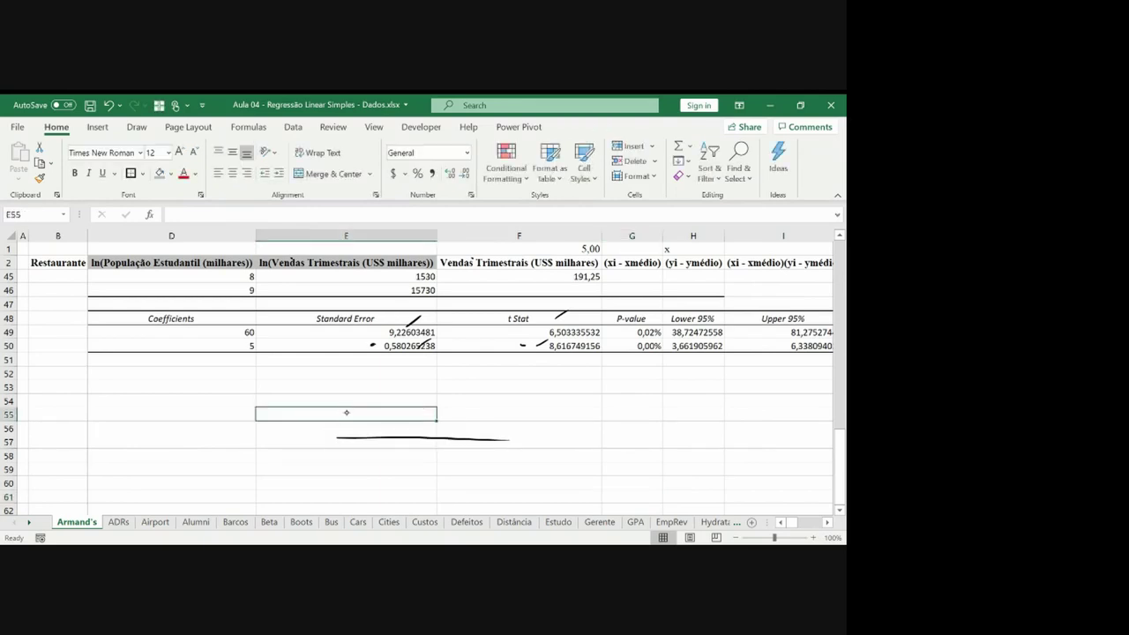
mouse_move(342, 430)
mouse_down()
mouse_move(397, 370)
mouse_move(487, 429)
mouse_move(468, 450)
mouse_up()
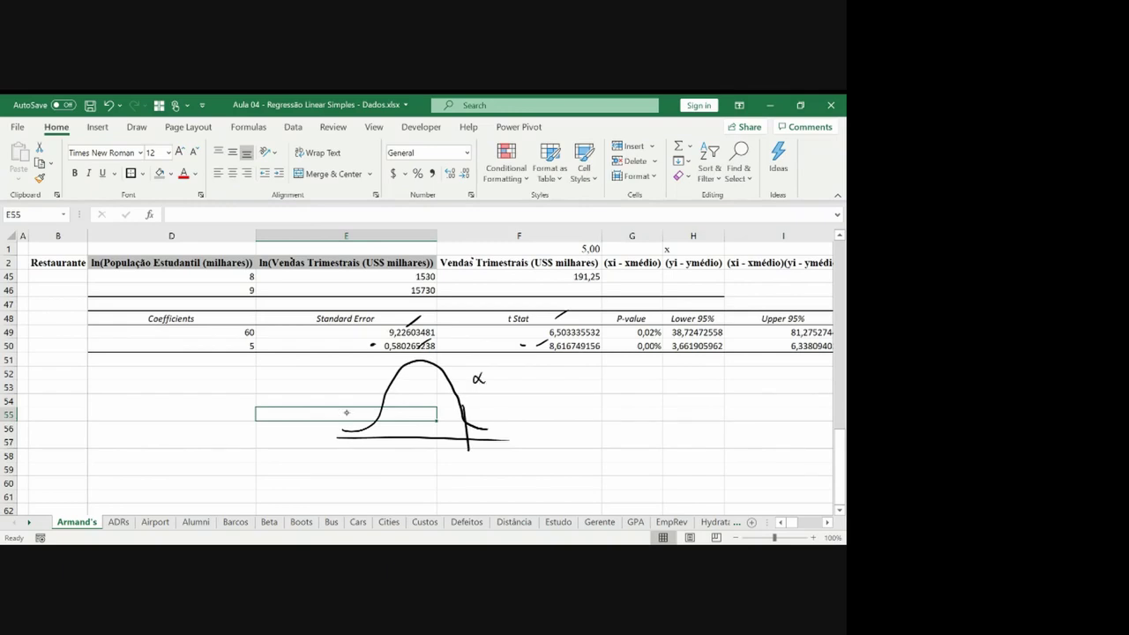
Handwrite "α/2 = 0,5%" beside the right tail and draw the cutoff line in the left tail.
drag(490, 371, 483, 386)
drag(493, 377, 519, 377)
mouse_move(511, 383)
mouse_down()
mouse_move(532, 375)
mouse_move(540, 385)
mouse_up()
drag(551, 373, 551, 379)
drag(366, 400, 370, 446)
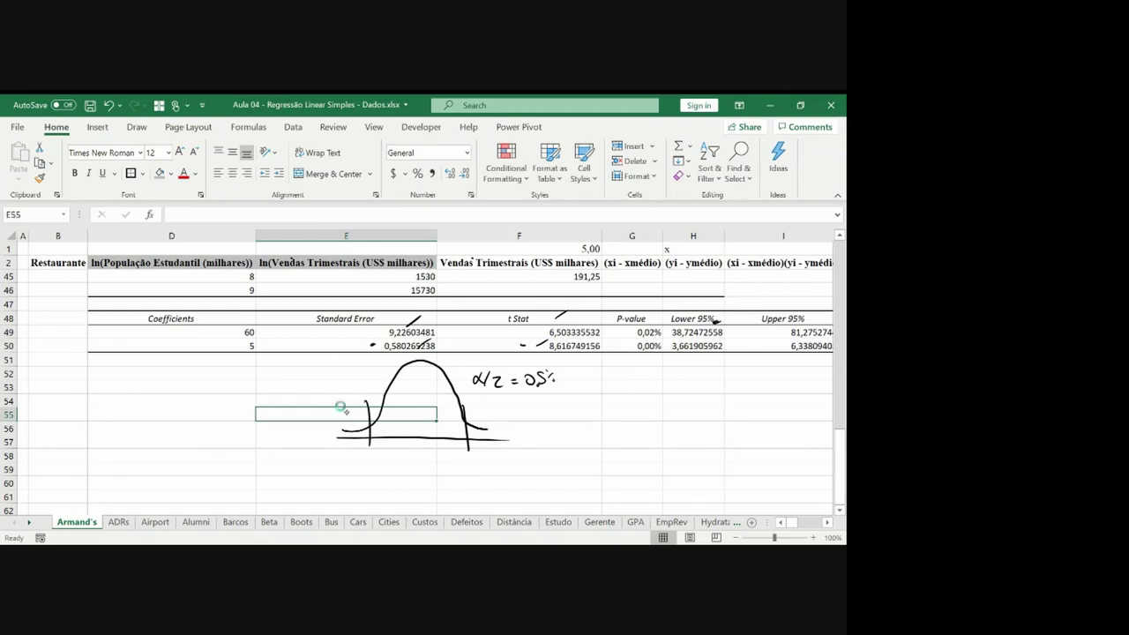
Label the left tail α/2, shade both tails of the curve and write 99% in its central area.
drag(342, 396, 341, 411)
drag(346, 400, 368, 432)
drag(467, 427, 487, 434)
mouse_move(422, 389)
mouse_down()
mouse_move(415, 404)
mouse_move(432, 400)
mouse_up()
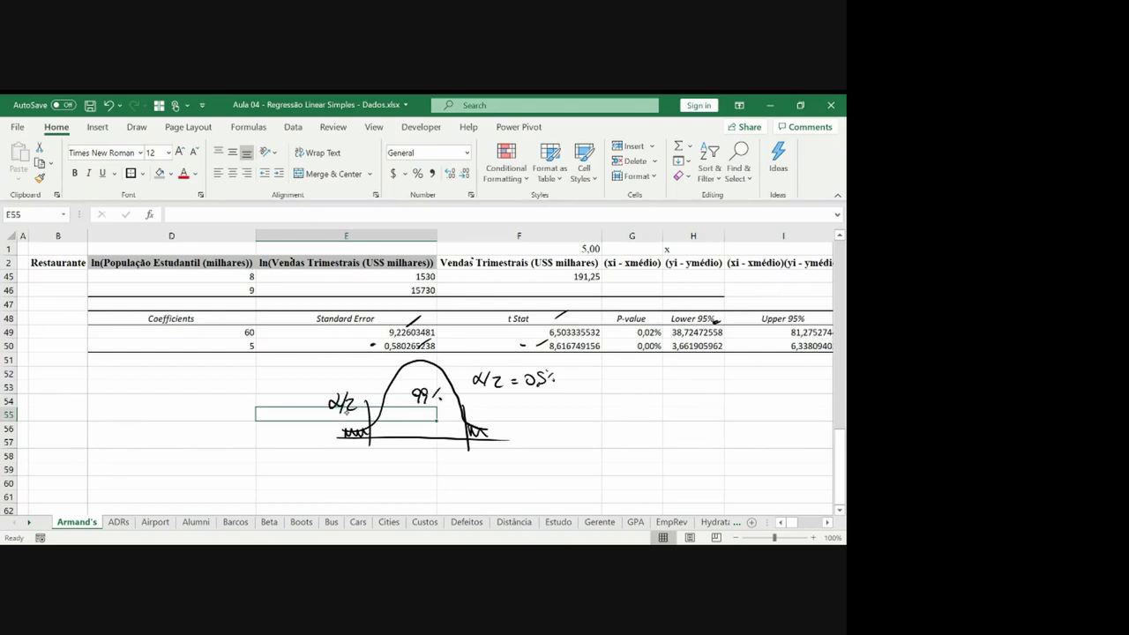
Write 0,5% above the left tail's α/2 label and draw a dashed vertical line through the curve's center.
drag(325, 377, 334, 388)
drag(348, 377, 342, 388)
drag(418, 363, 424, 437)
click(431, 451)
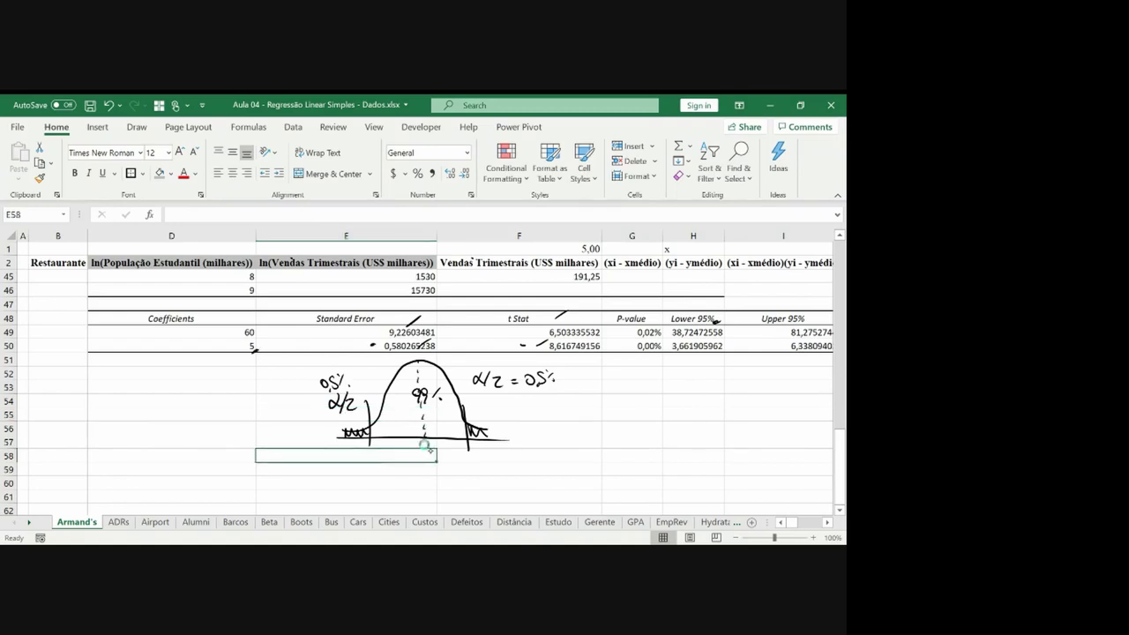
Draw a wavy line below the curve up to the right cutoff and annotate it with "99,5%; 8" and "= 3,335".
mouse_move(340, 469)
mouse_down()
mouse_move(469, 464)
mouse_move(436, 494)
mouse_move(453, 491)
mouse_up()
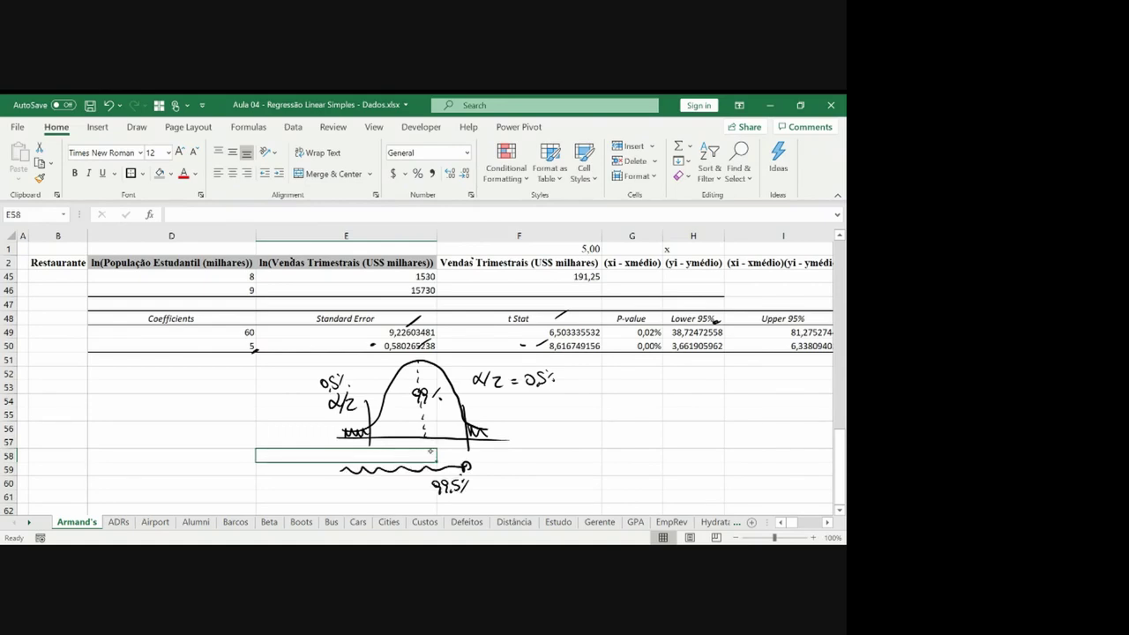
mouse_move(489, 479)
mouse_down()
mouse_move(484, 492)
mouse_move(479, 467)
mouse_up()
mouse_move(484, 459)
mouse_down()
mouse_move(486, 470)
mouse_move(522, 468)
mouse_up()
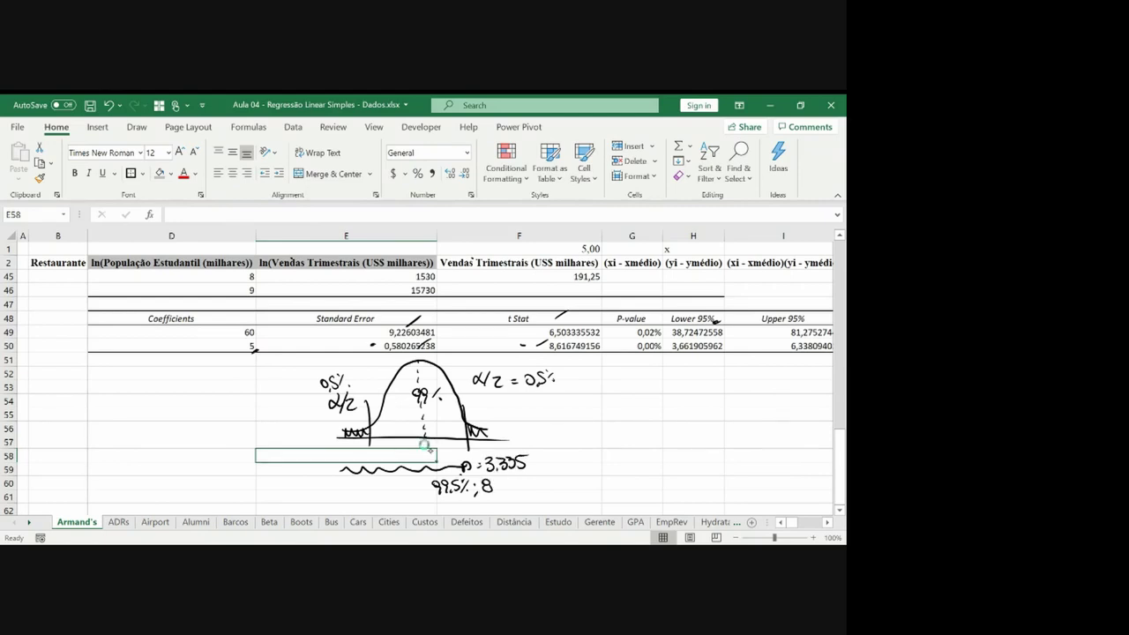
Underline the student population t Stat and mark 8,617 in the right tail with a line and an arrow.
drag(547, 352, 569, 352)
drag(477, 406, 480, 434)
drag(480, 413, 499, 411)
drag(483, 444, 487, 454)
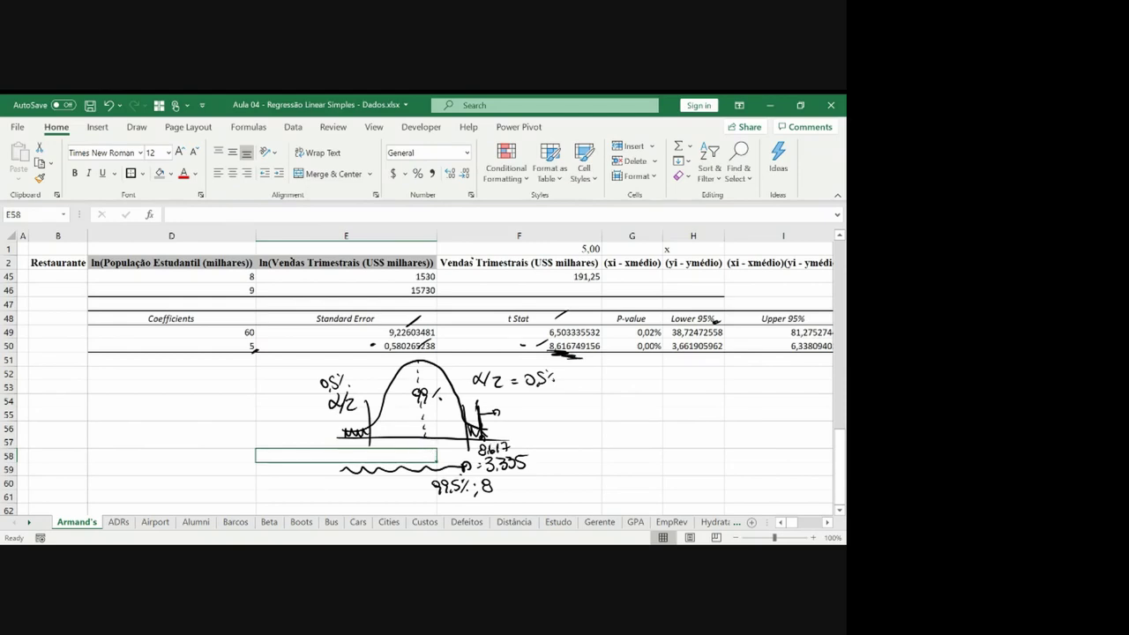
Examine the student population row's standard error and coefficient in the regression output.
click(424, 443)
key(Up)
key(Up)
key(Up)
key(Up)
key(Up)
key(Up)
key(Up)
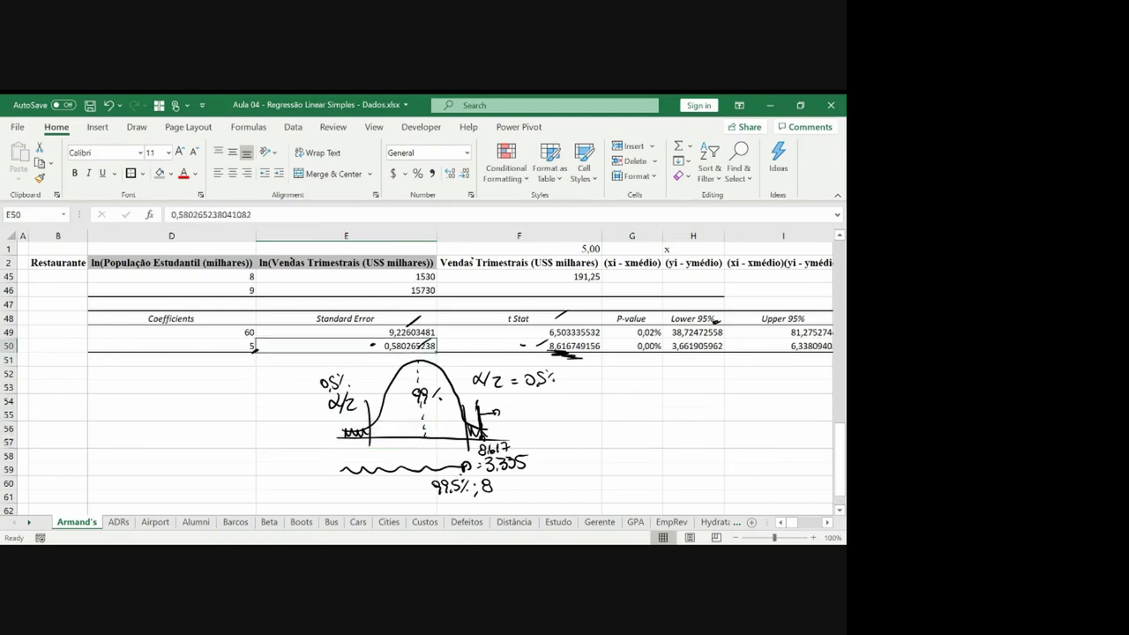
key(Left)
key(Left)
key(Left)
key(Right)
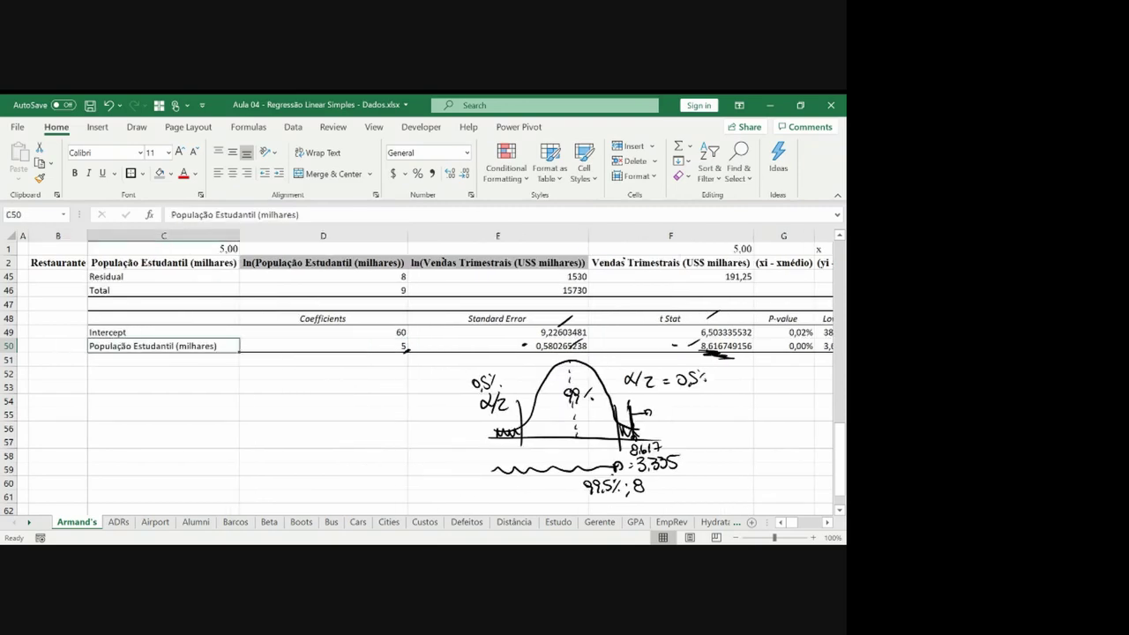
Open the Beta sheet and examine the weekly VALE3 and IBOVESPA price columns.
key(Right)
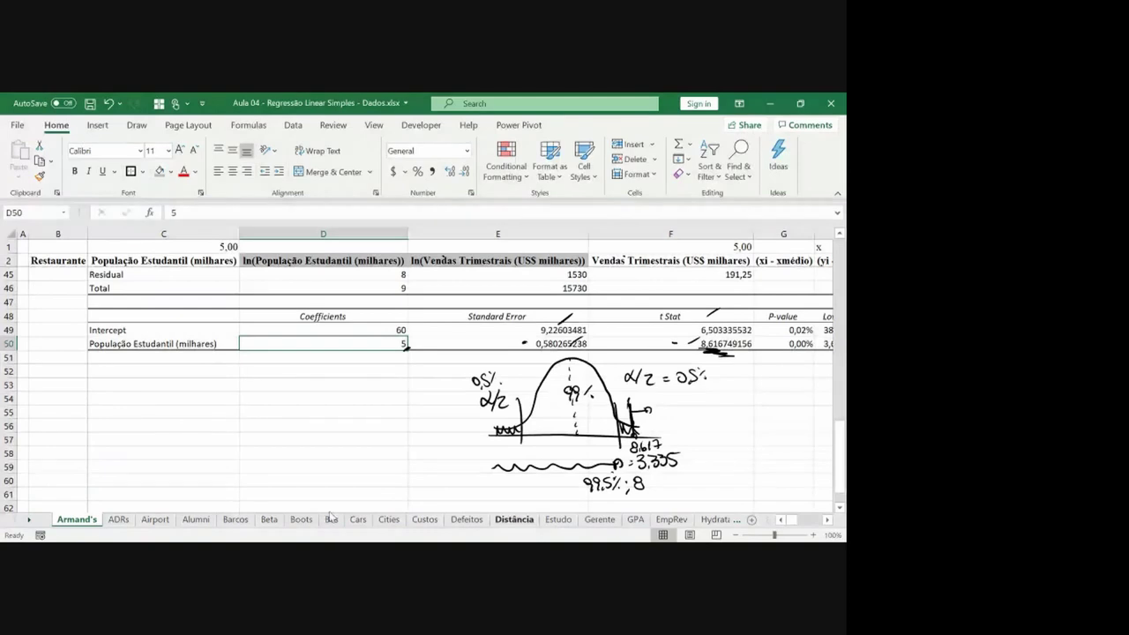
click(268, 519)
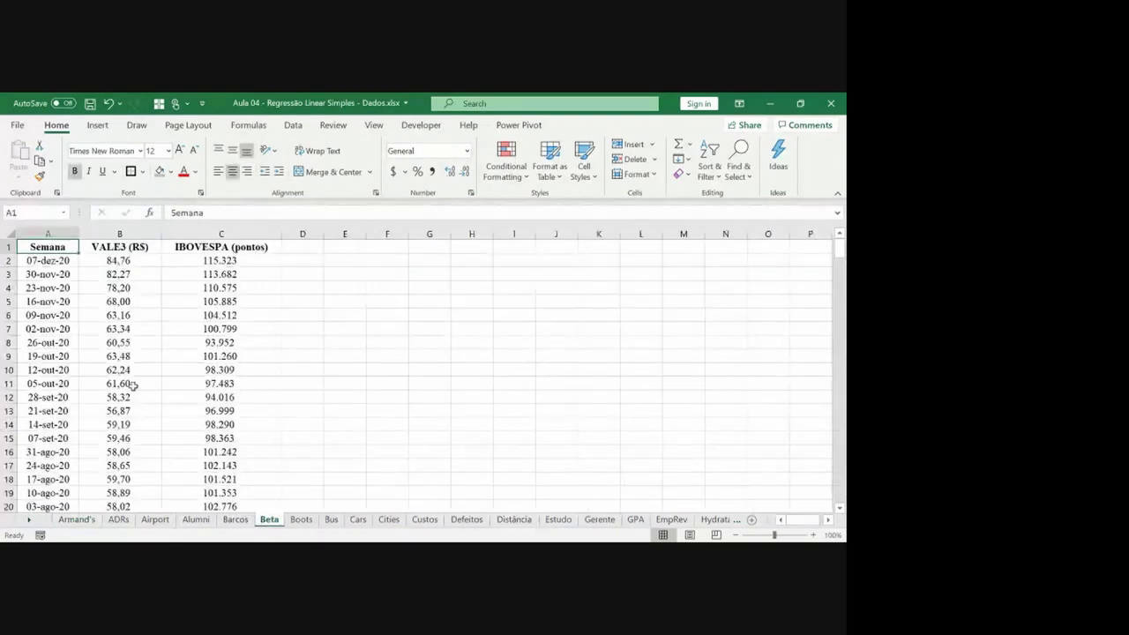
click(124, 316)
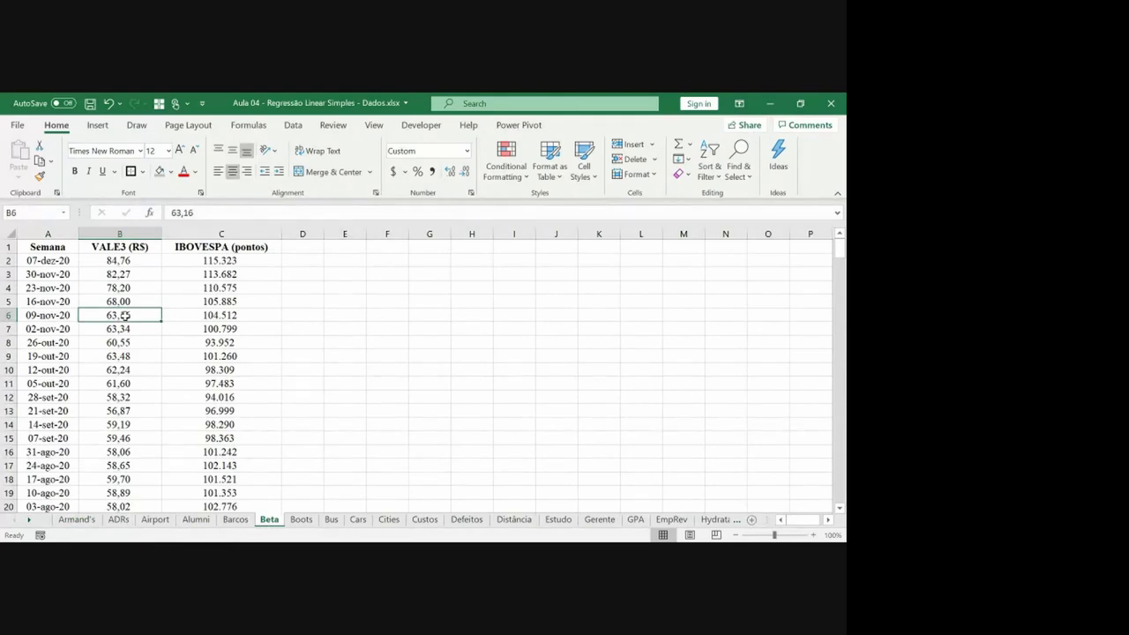
key(Up)
key(Up)
key(Up)
key(Up)
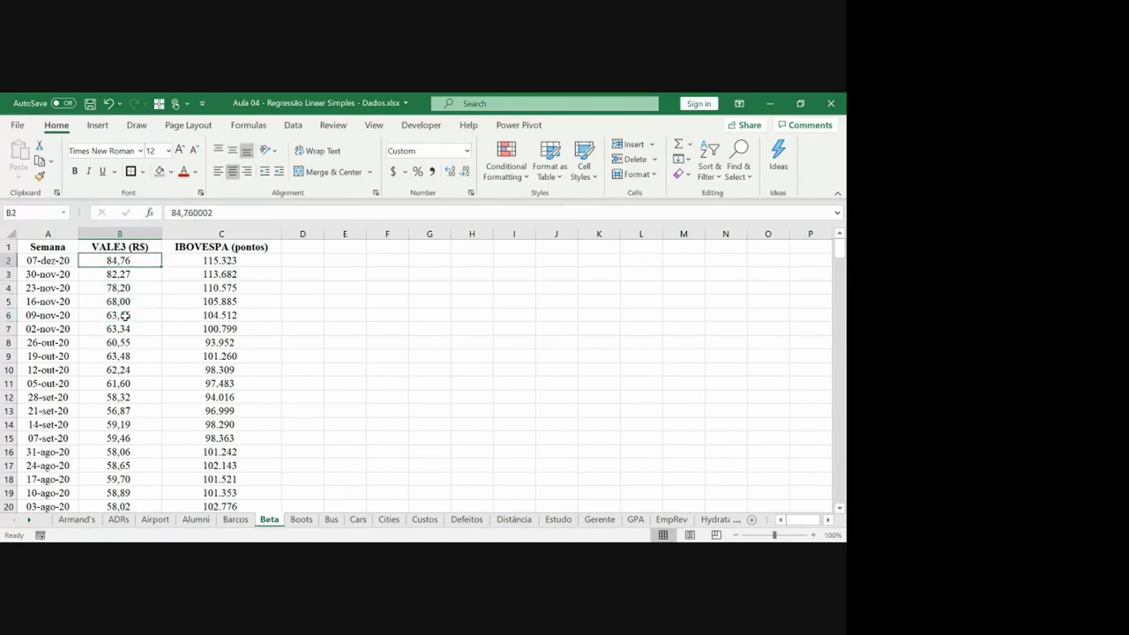
key(Right)
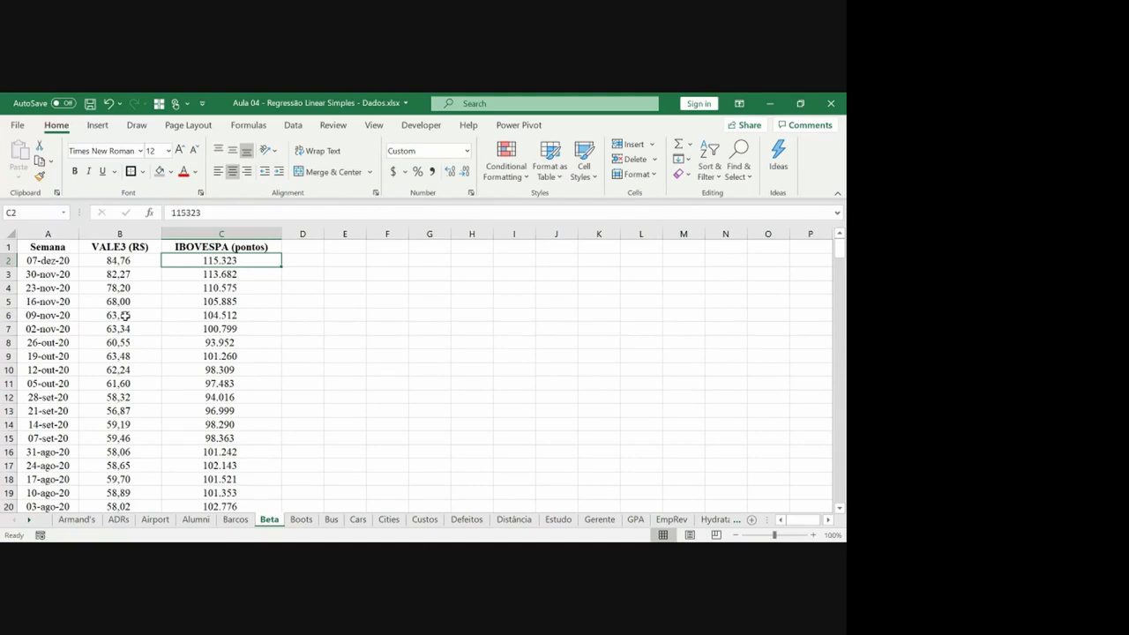
key(Right)
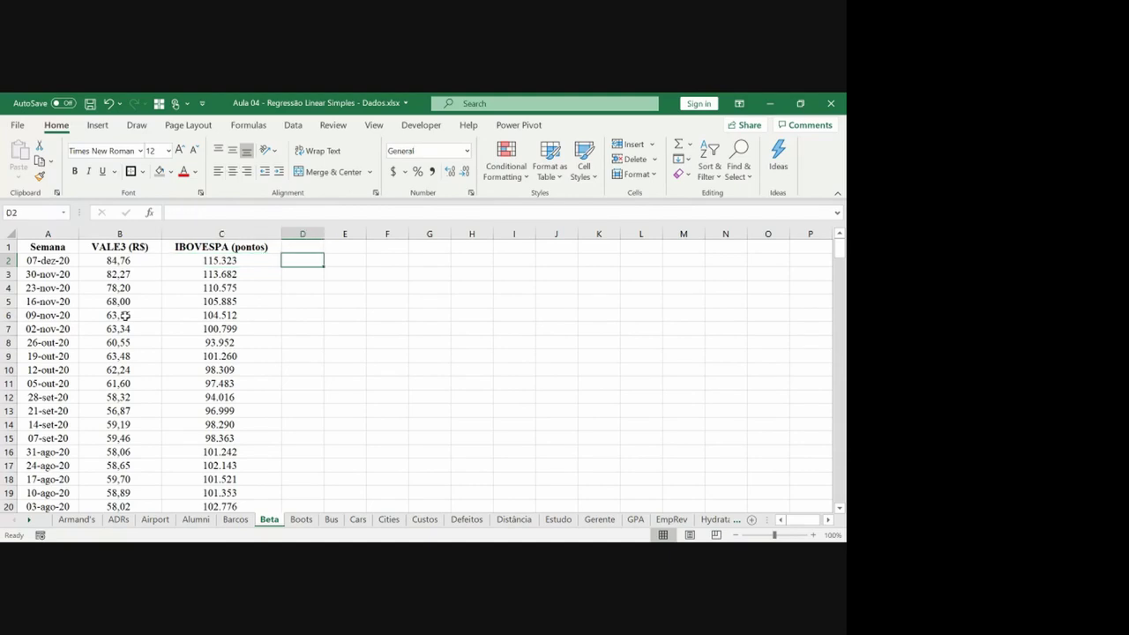
Enter the headers VALE in E1 and IBOVESPA in F1 for two return columns.
key(Up)
key(Left)
key(Right)
key(Right)
text(V)
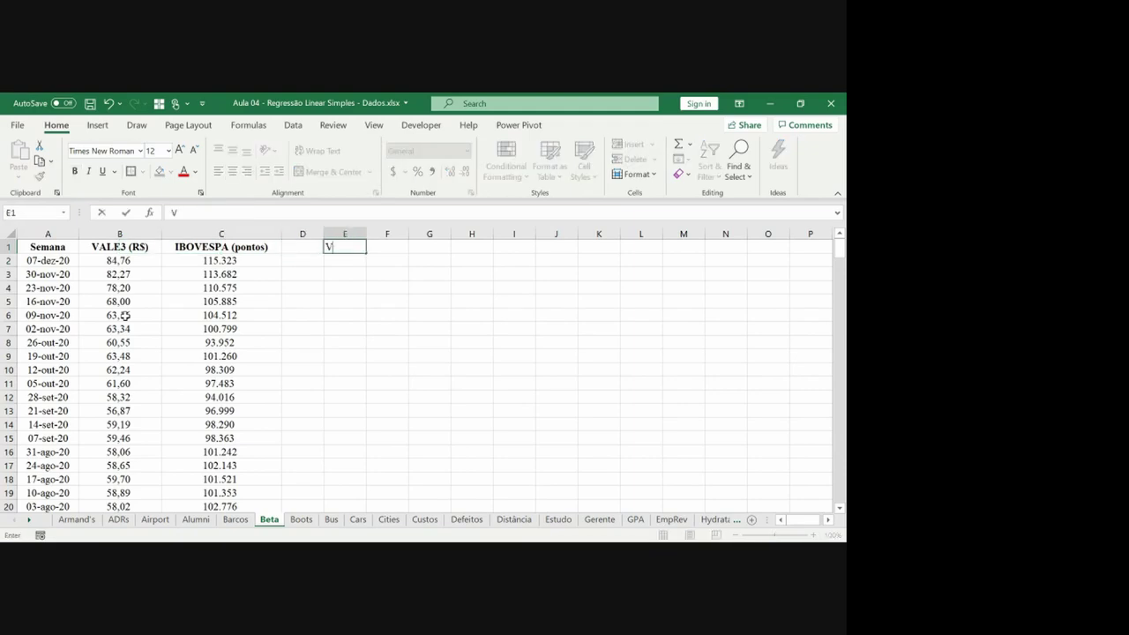
text(ALE)
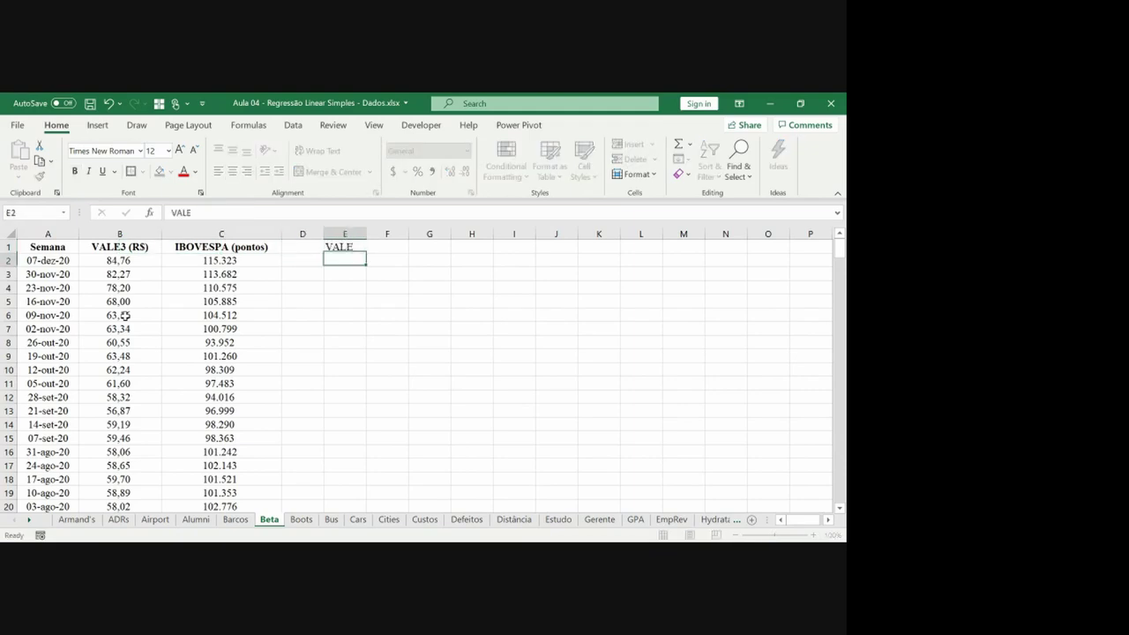
key(Tab)
text(I)
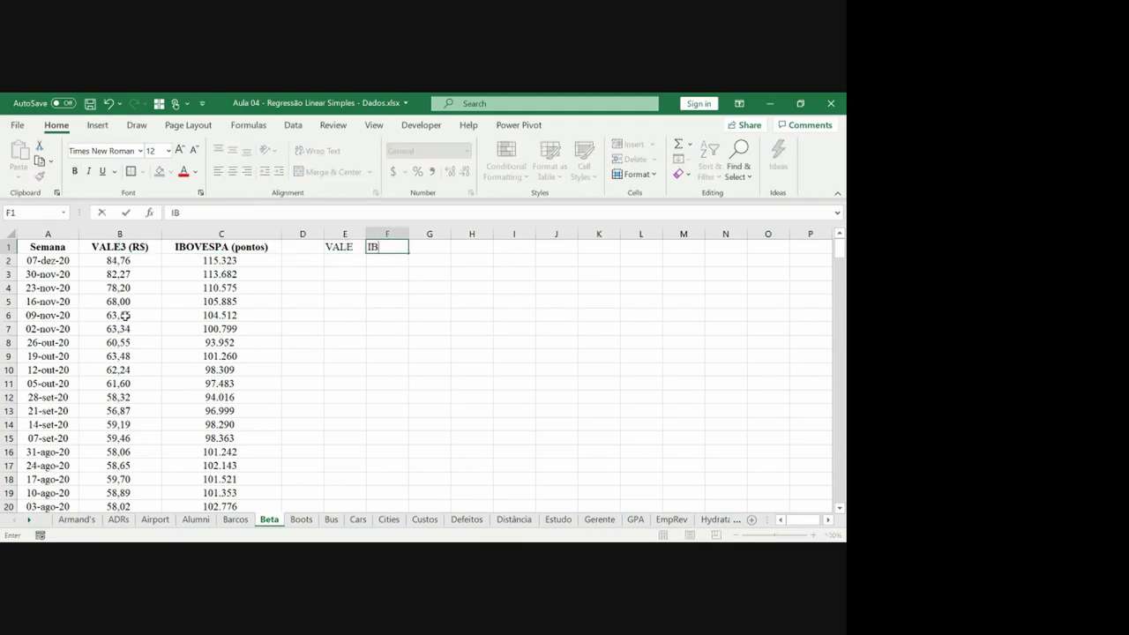
text(BOVESPA)
Calculate VALE's first weekly return in E2 with the formula =B2/B3-1.
key(Down)
key(Left)
text(=)
key(Left)
key(Left)
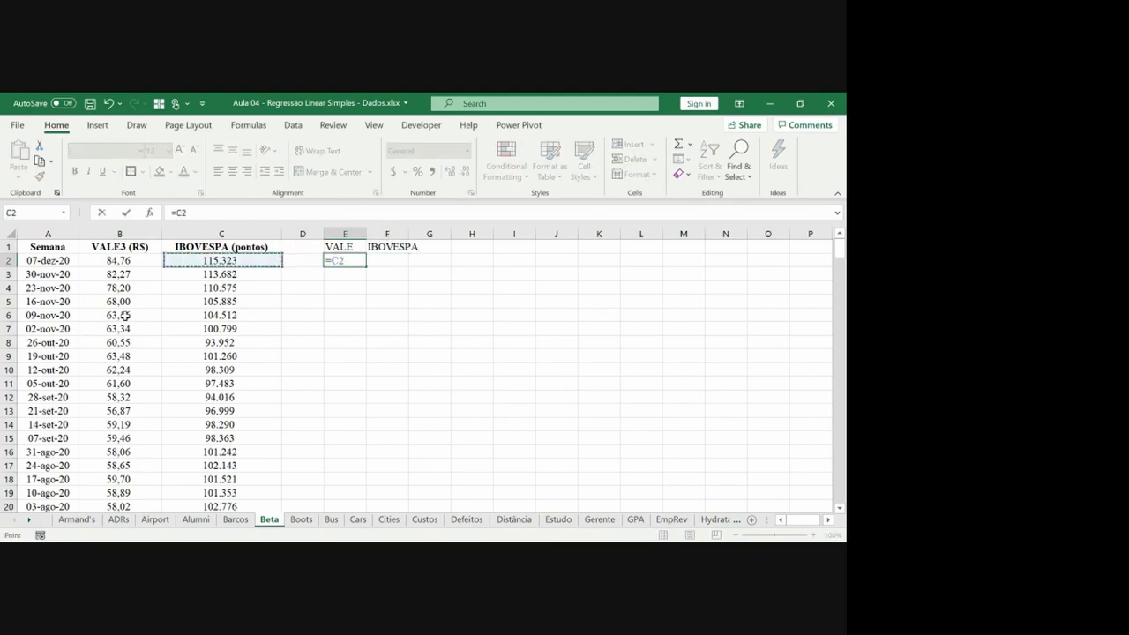
key(Left)
text(/)
key(Left)
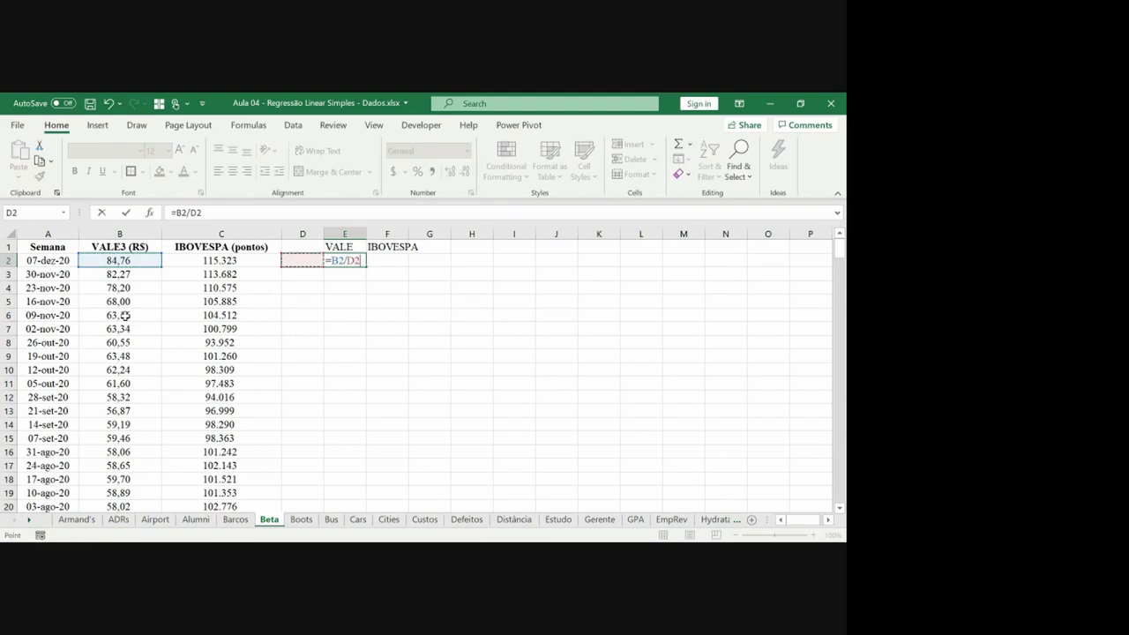
key(Down)
key(Left)
key(Left)
key(Left)
key(Right)
text(-1)
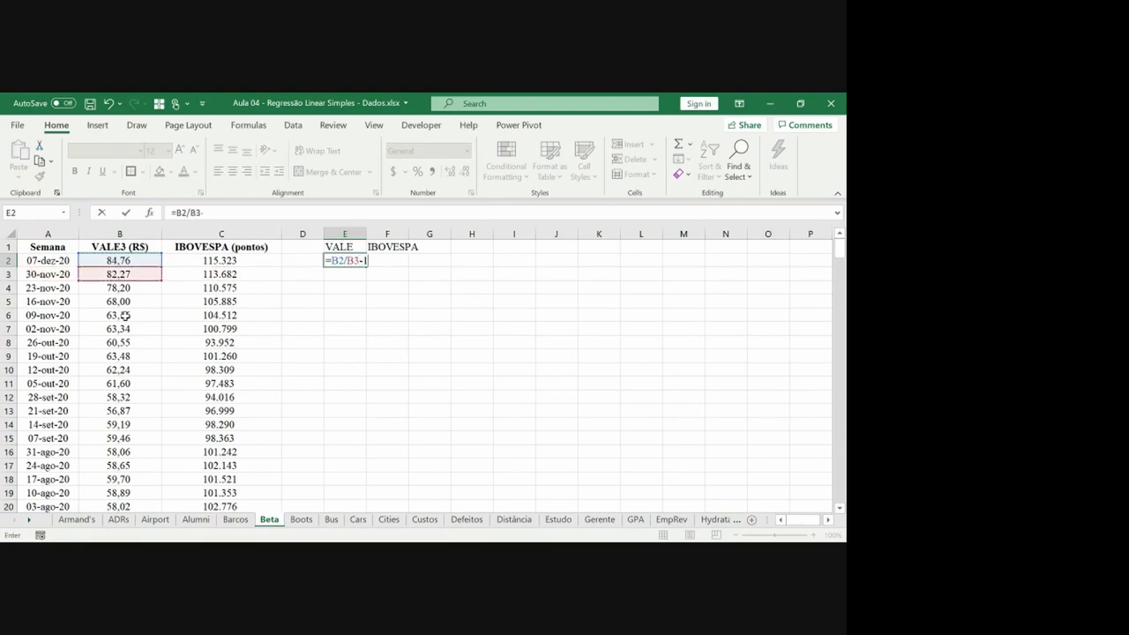
key(ctrl+Return)
Copy the E2 return formula down the VALE column to the last data row and clear cell E262.
key(ctrl+c)
key(Left)
key(Left)
key(ctrl+Down)
key(Right)
key(Right)
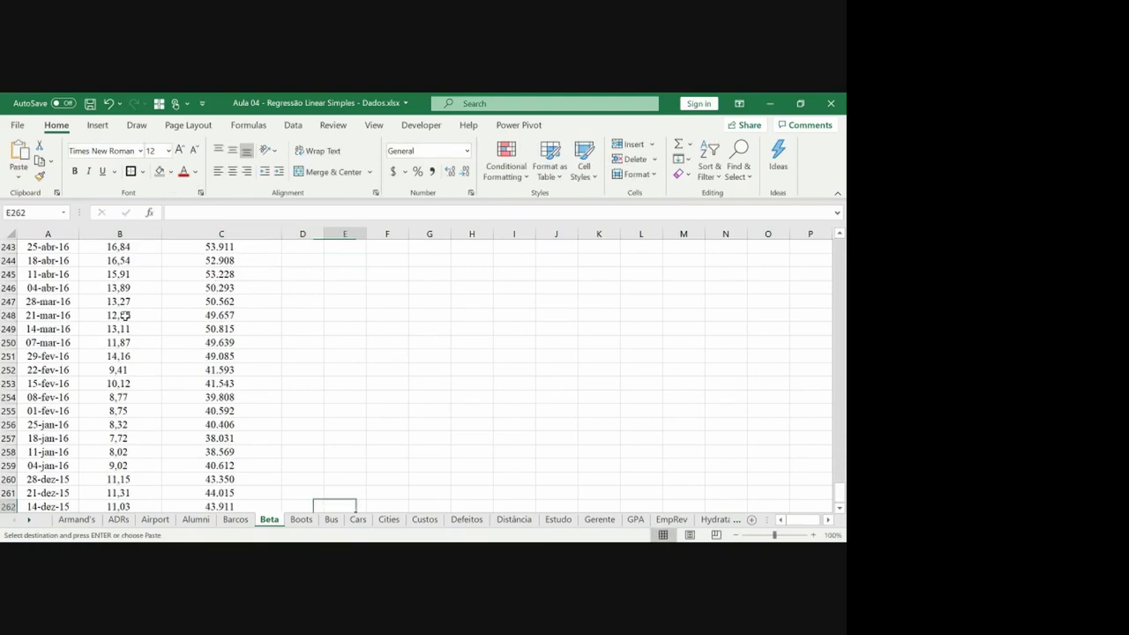
key(ctrl+shift+Up)
key(ctrl+v)
key(Down)
key(Up)
key(Delete)
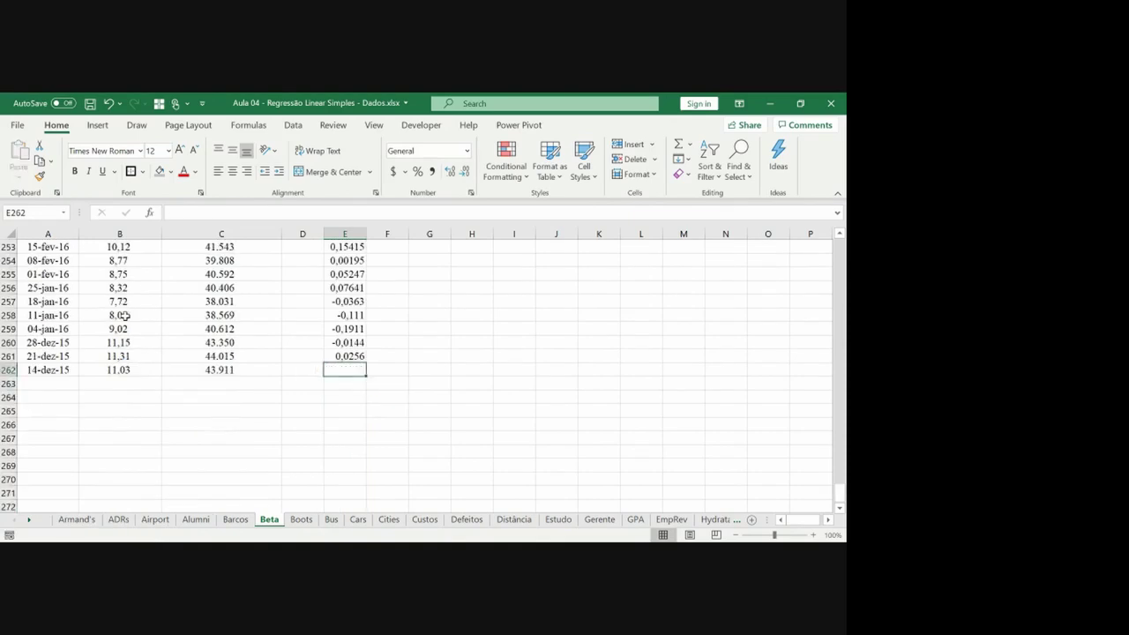
Format the VALE returns in E2:E261 as percentages with one decimal place.
key(Up)
key(ctrl+Up)
key(Down)
key(ctrl+shift+Down)
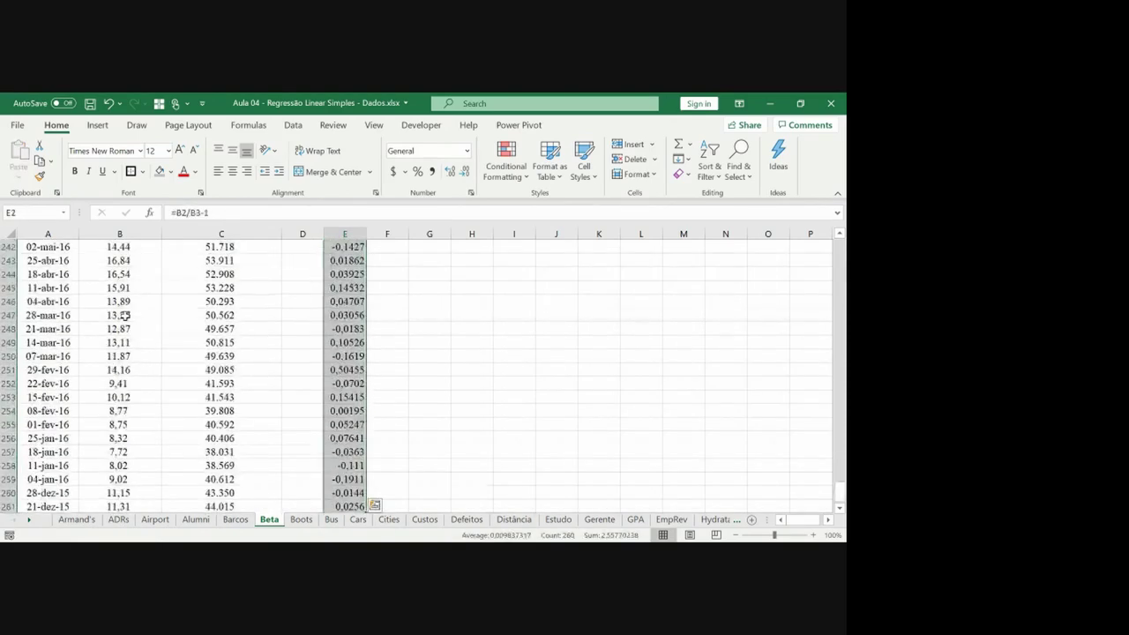
click(417, 171)
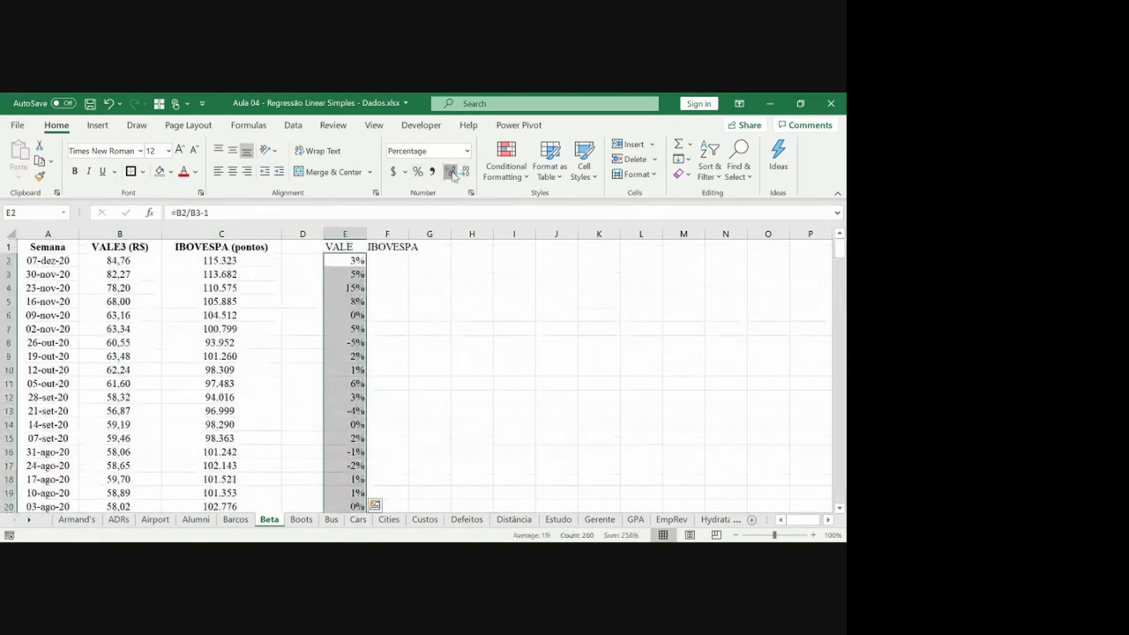
click(450, 171)
Copy the VALE return formulas into the IBOVESPA column starting at F2.
key(ctrl+c)
key(Right)
key(ctrl+v)
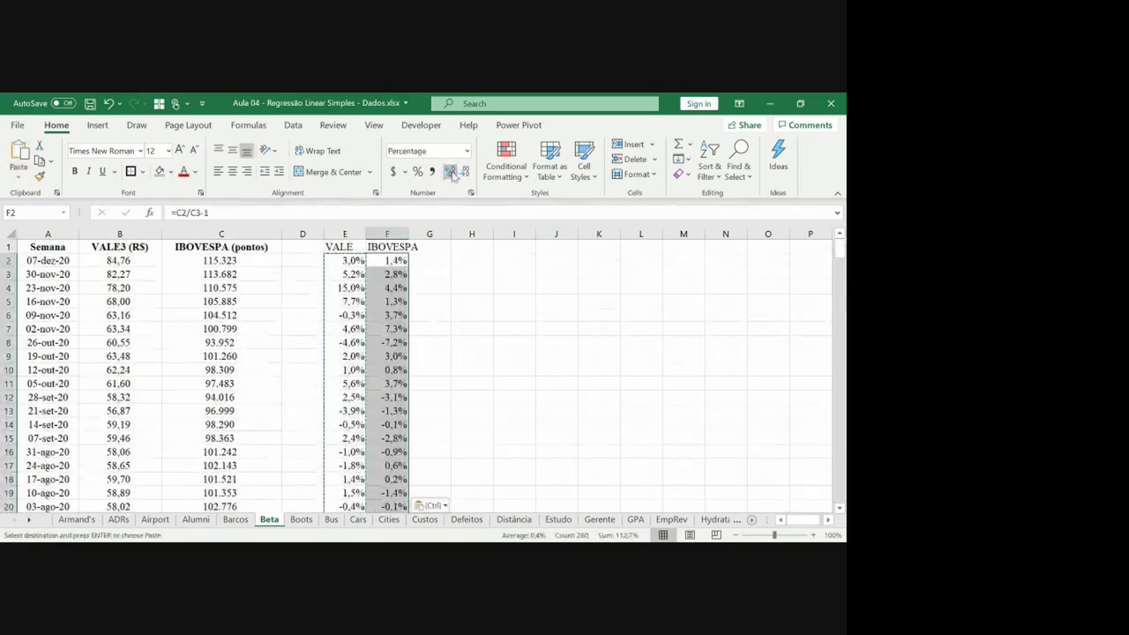
Apply only the formatting of headers B1:C1 to the VALE and IBOVESPA headers in E1:F1.
click(345, 246)
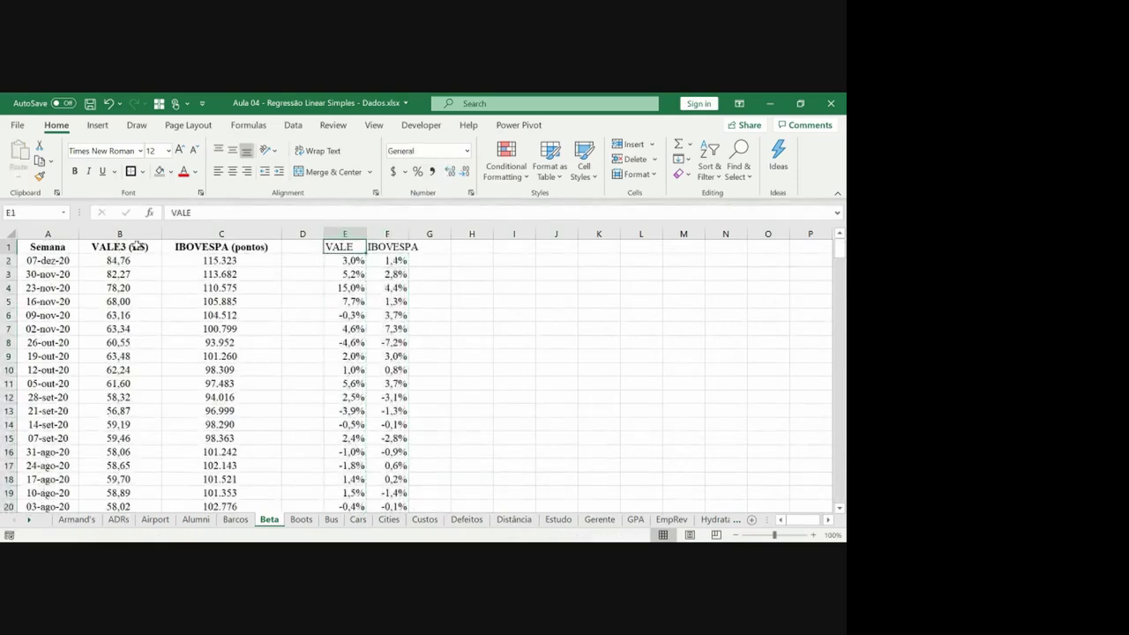
click(136, 246)
key(shift+Right)
key(ctrl+c)
key(Right)
key(Right)
key(Right)
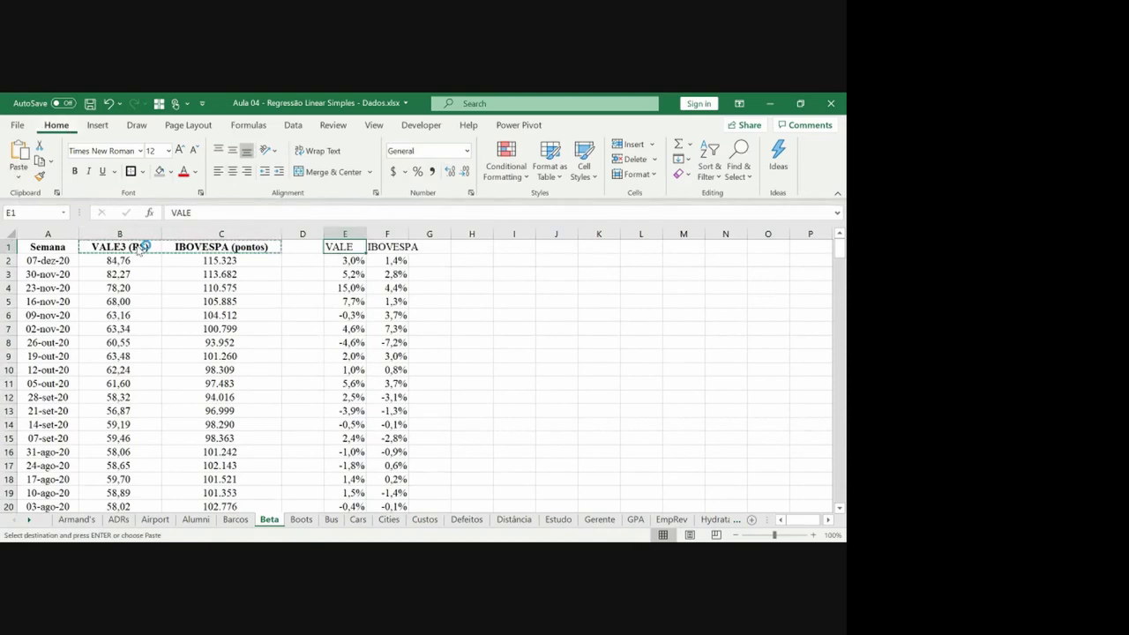
key(ctrl+alt+v)
key(t)
key(Return)
key(Escape)
Autofit the widths of columns E and F to their contents.
click(346, 232)
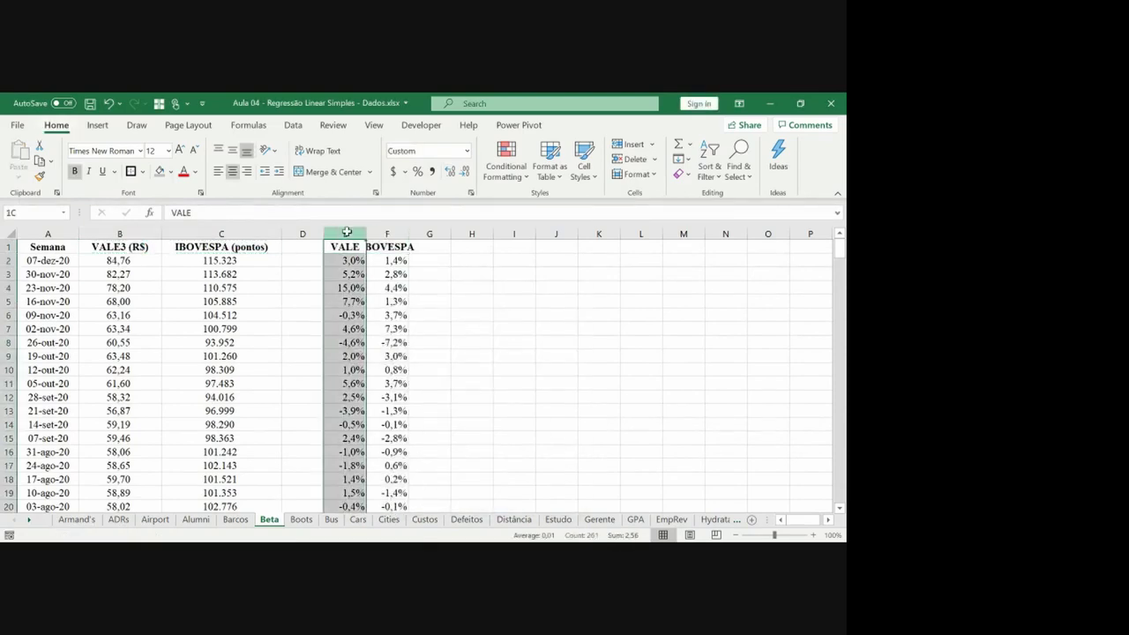
drag(347, 233, 386, 221)
double_click(366, 231)
key(Right)
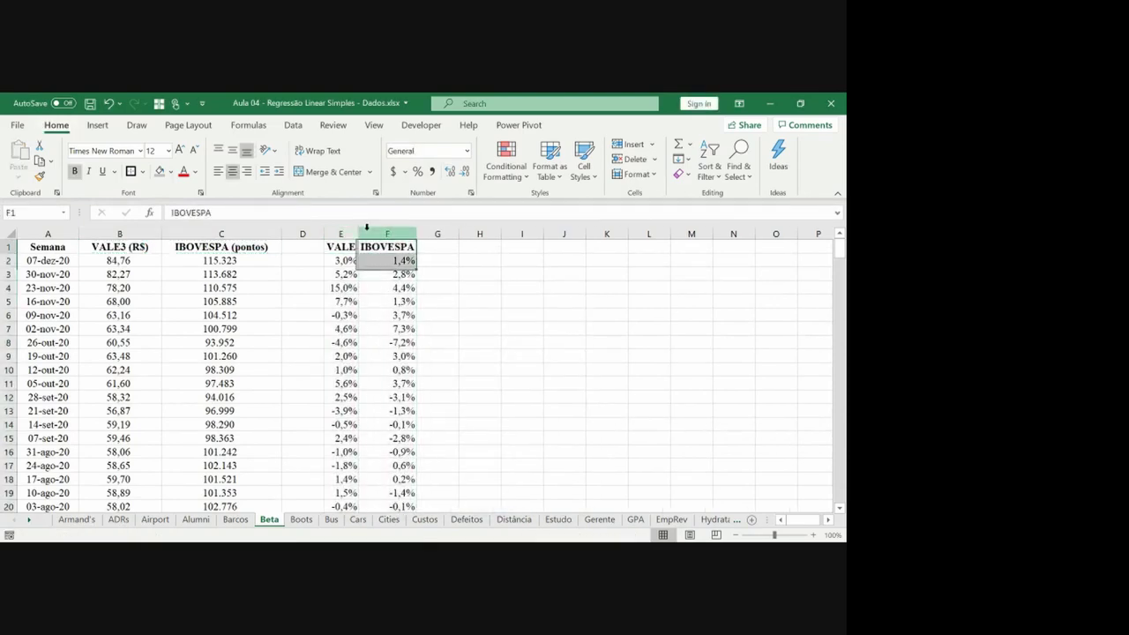
Center the VALE and IBOVESPA headers and returns in E1:F261.
key(Left)
key(shift+Right)
key(ctrl+shift+Down)
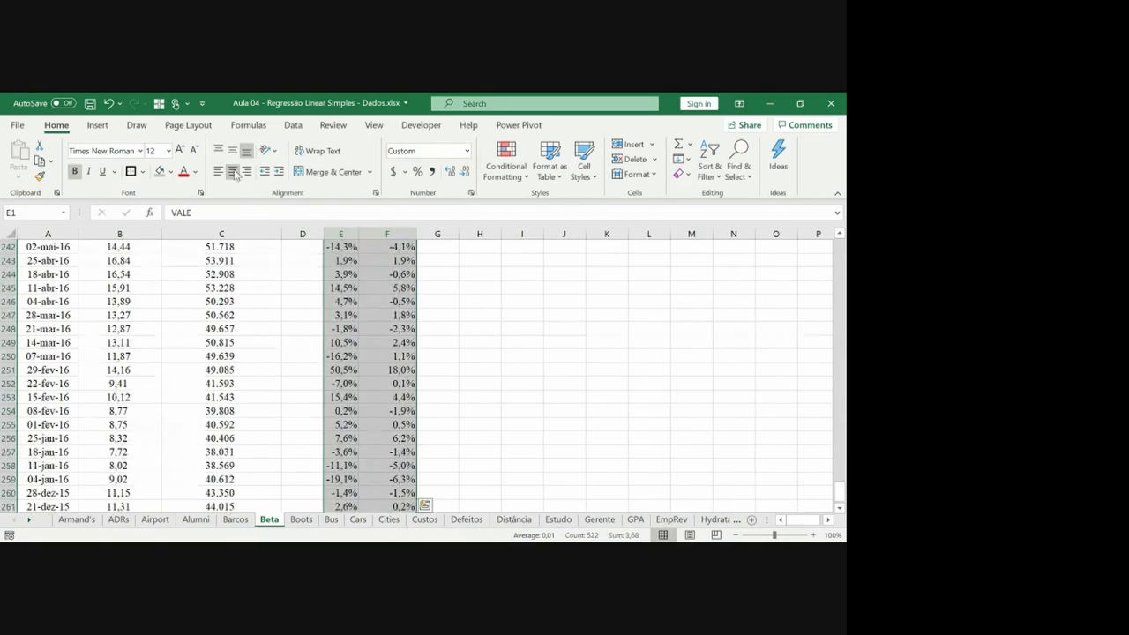
click(233, 174)
key(ctrl+BackSpace)
key(Right)
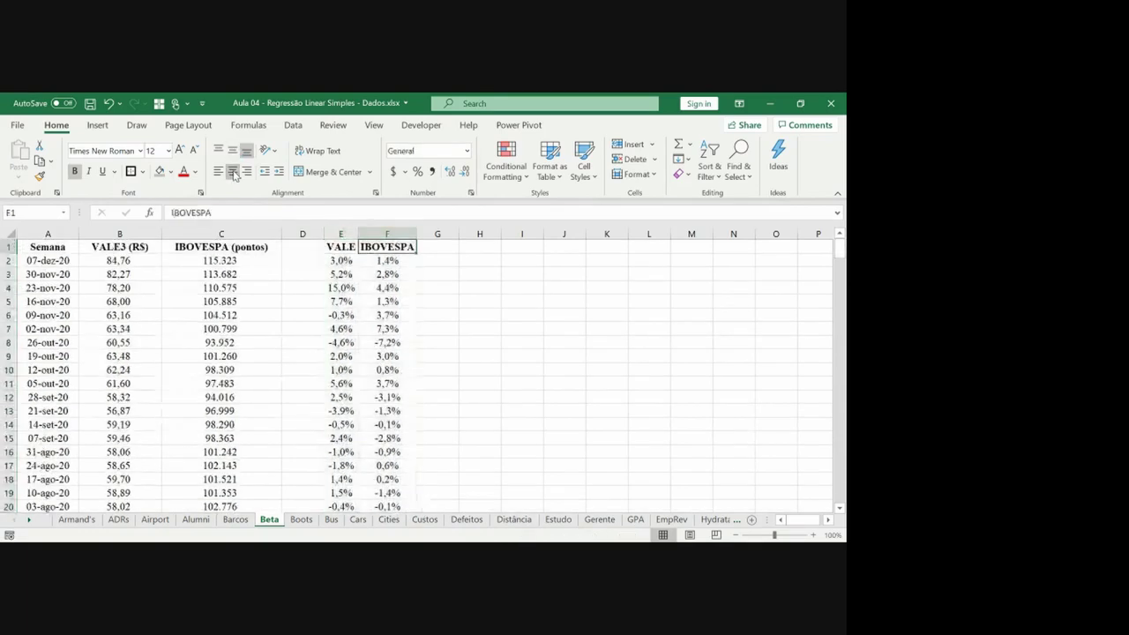
Calculate VALE's beta in H2 with =SLOPE(E2:E261;F2:F261) and display it with four decimals.
key(Right)
key(Right)
key(Left)
key(Right)
key(Down)
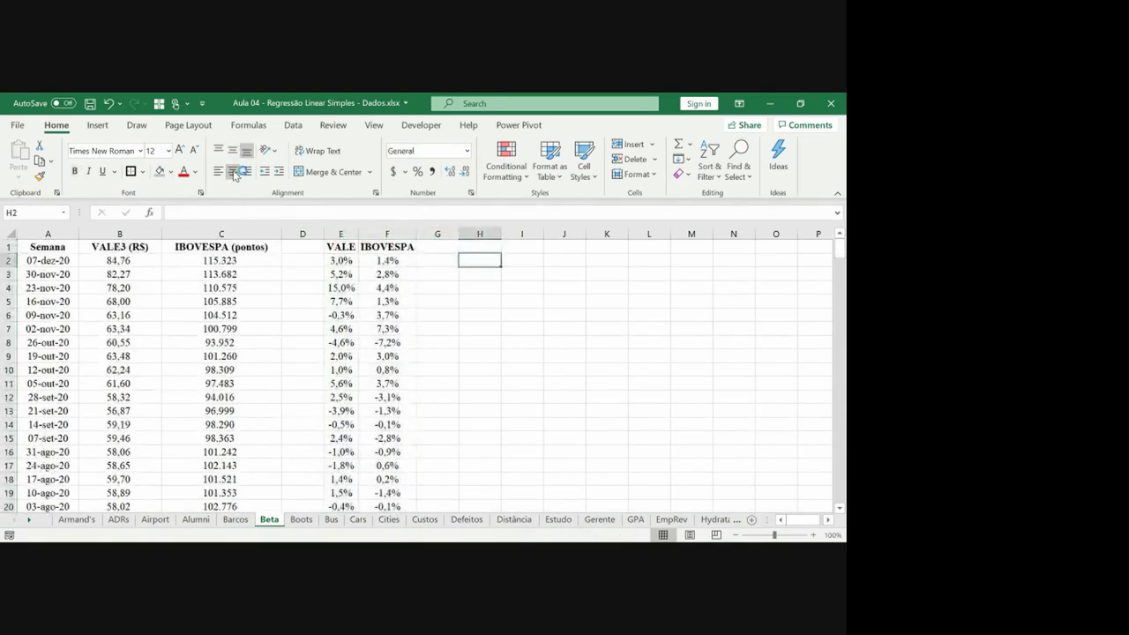
text(=)
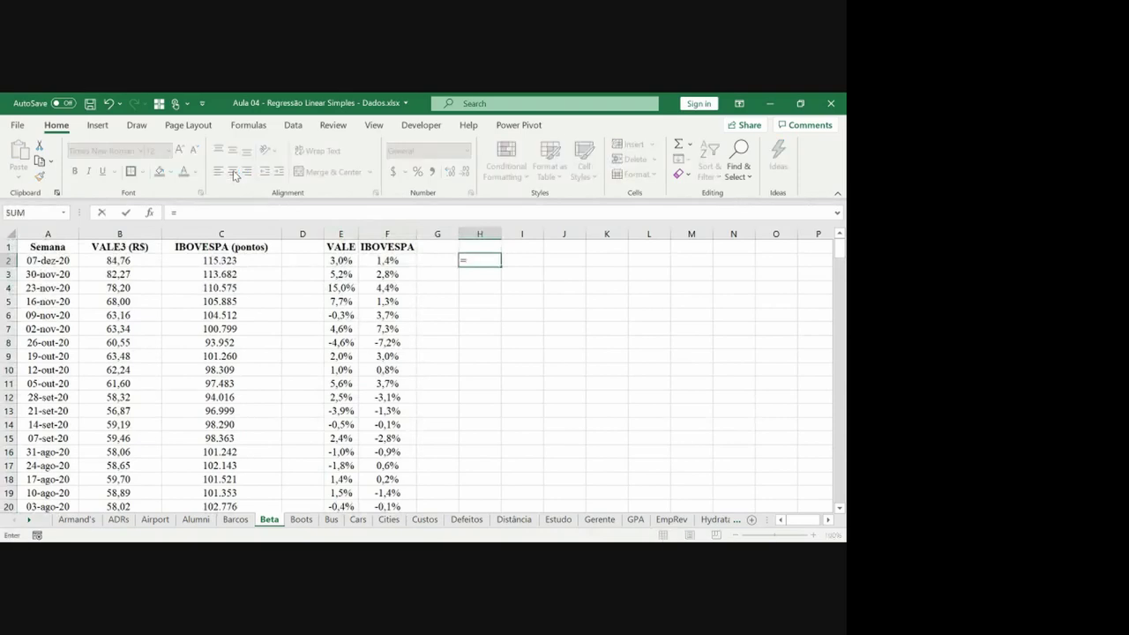
text(slope)
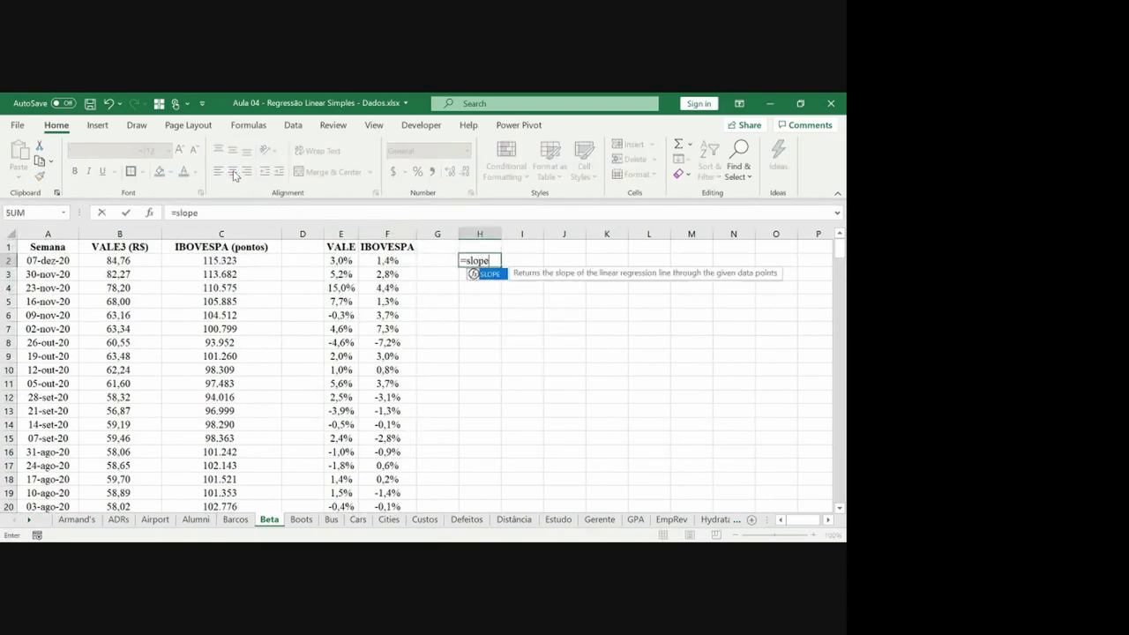
text(()
key(Left)
key(Left)
key(Left)
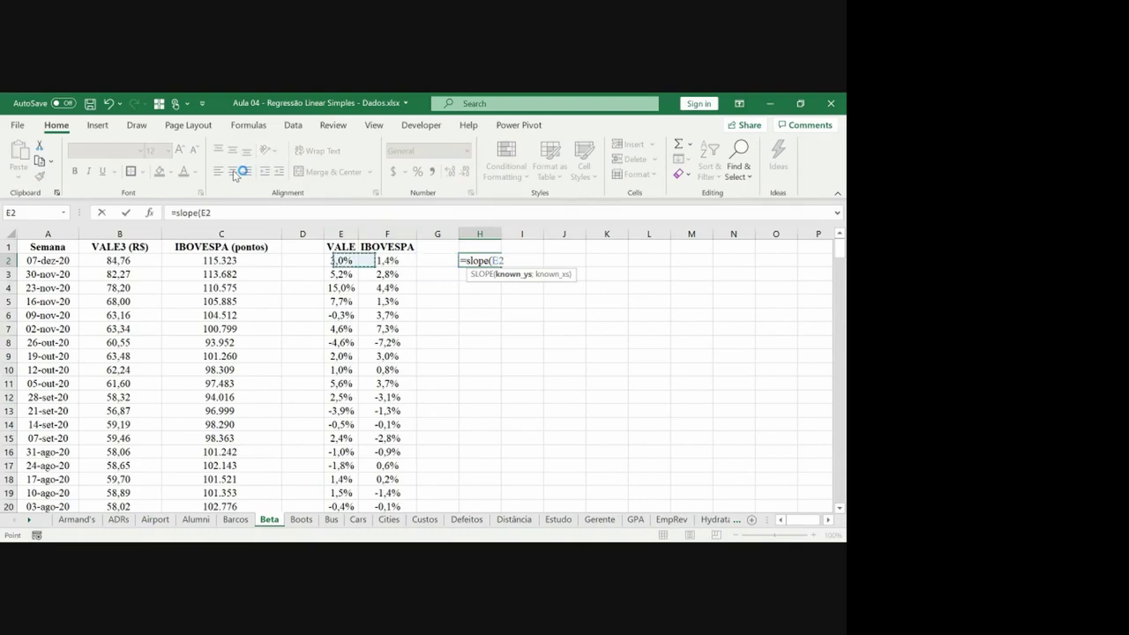
key(ctrl+shift+Down)
text(;)
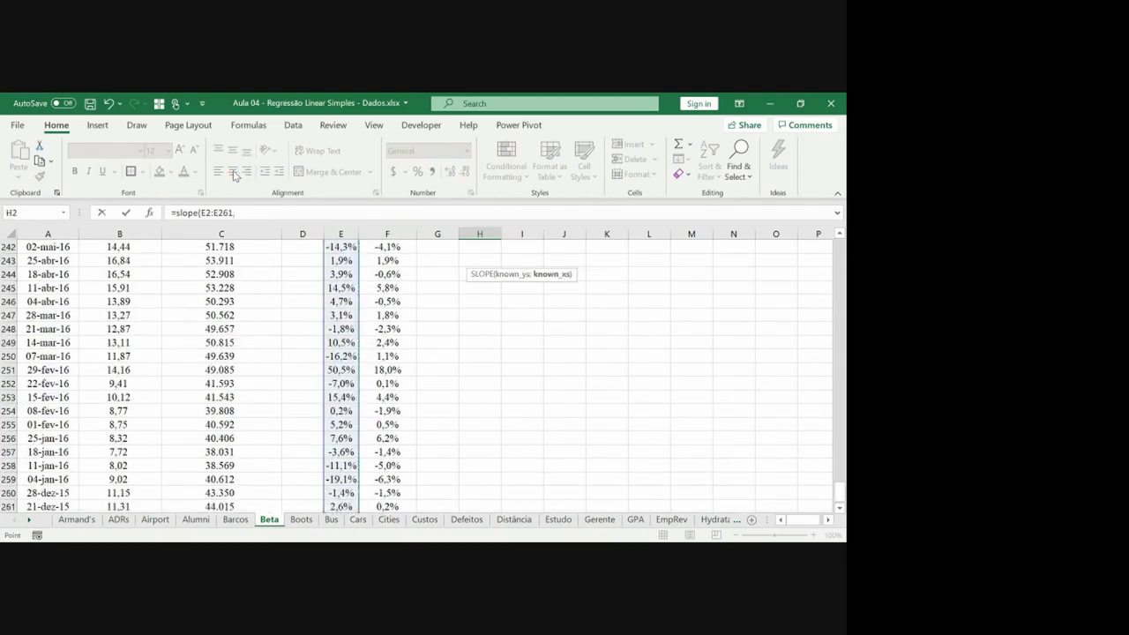
key(Left)
key(Left)
key(Left)
key(Right)
key(ctrl+shift+Down)
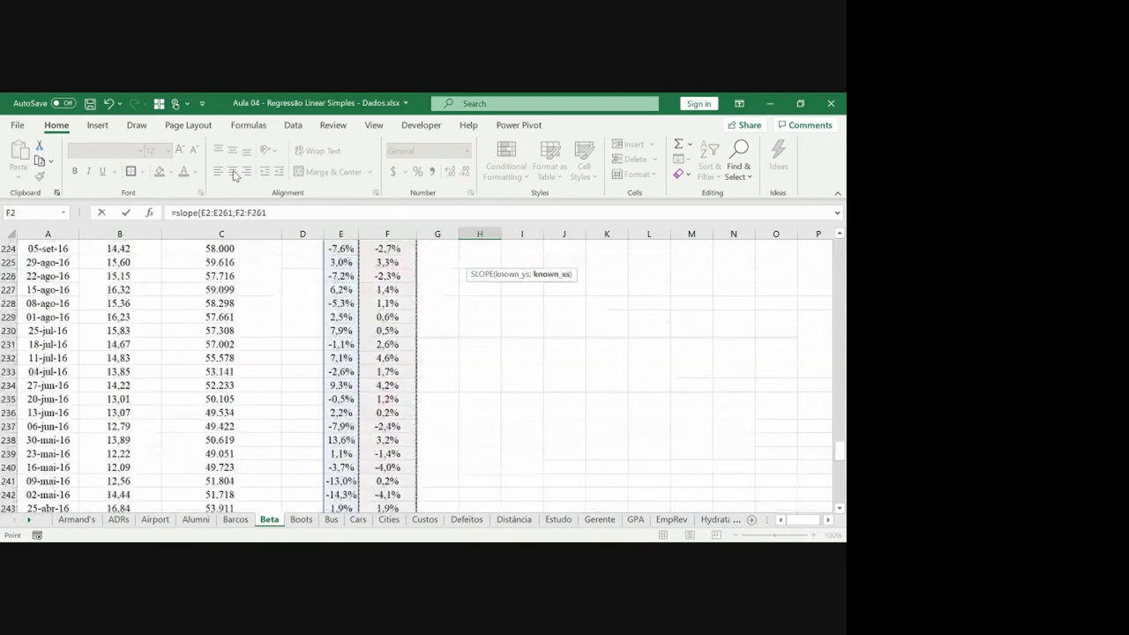
key(ctrl+Return)
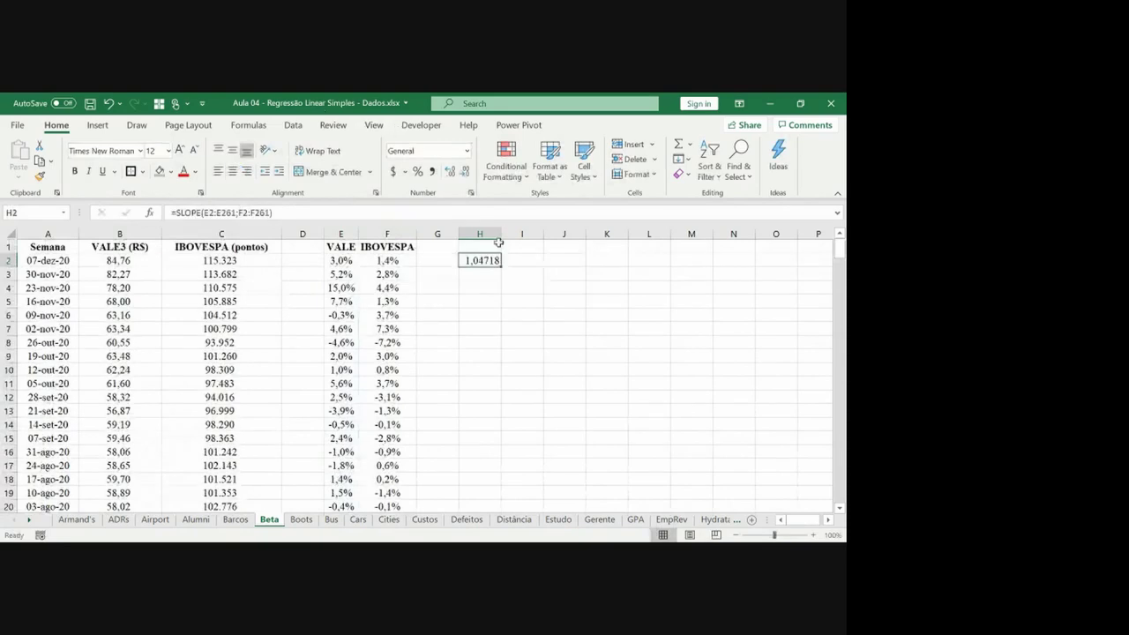
click(463, 171)
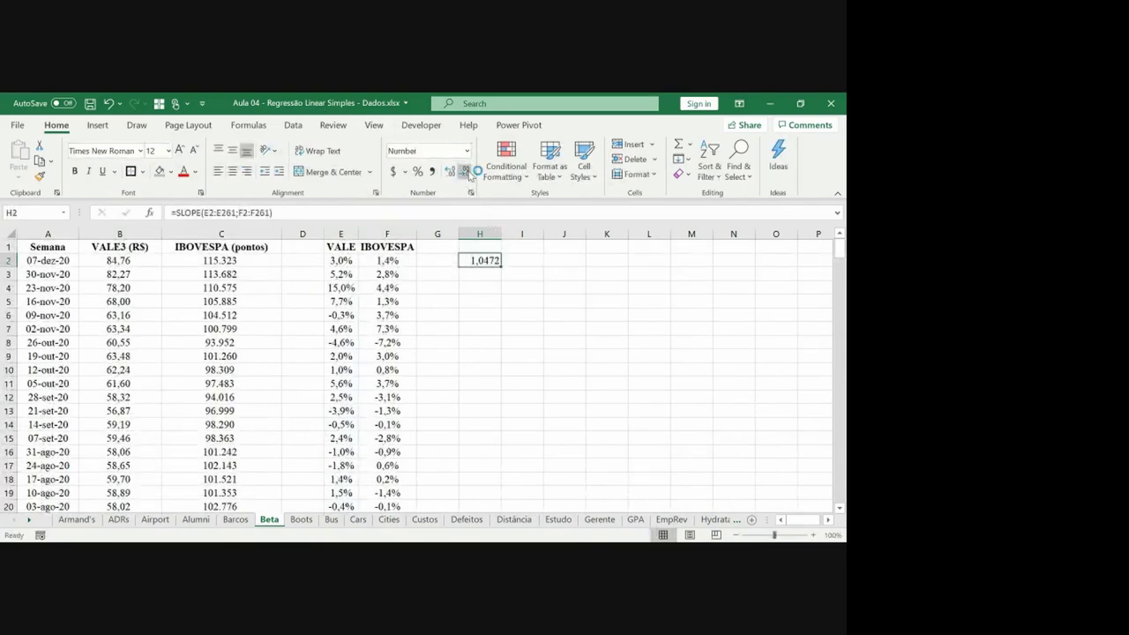
key(Return)
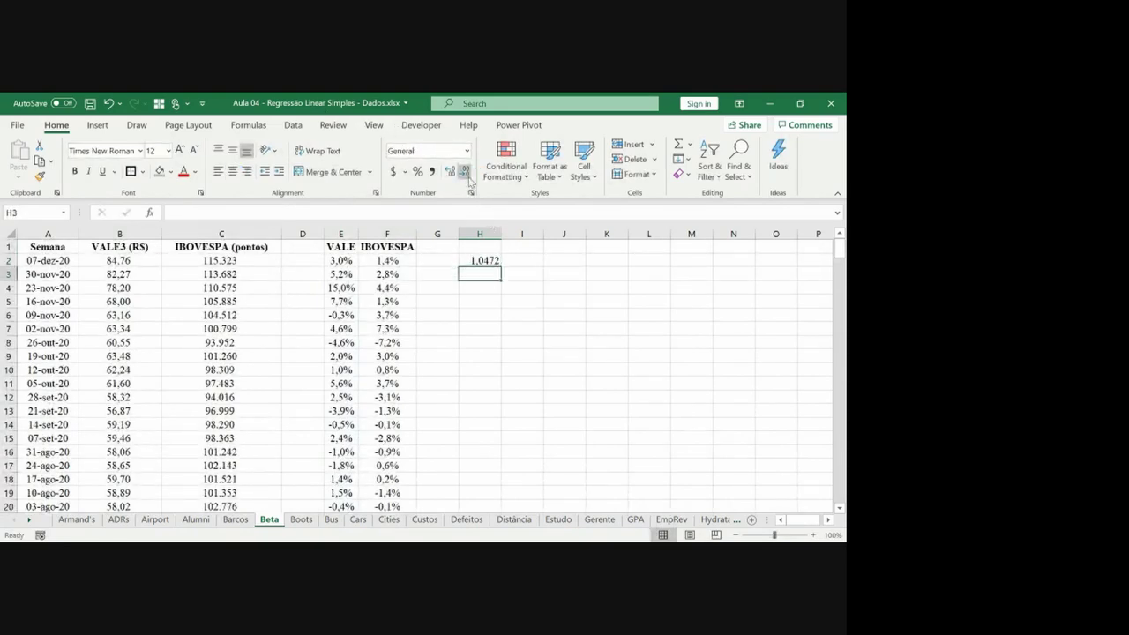
Begin a formula in H3 with the sample covariance COVARIANCE.S of the VALE returns E2:E261 and IBOVESPA returns F2:F261.
key(Up)
key(Down)
text(=cov)
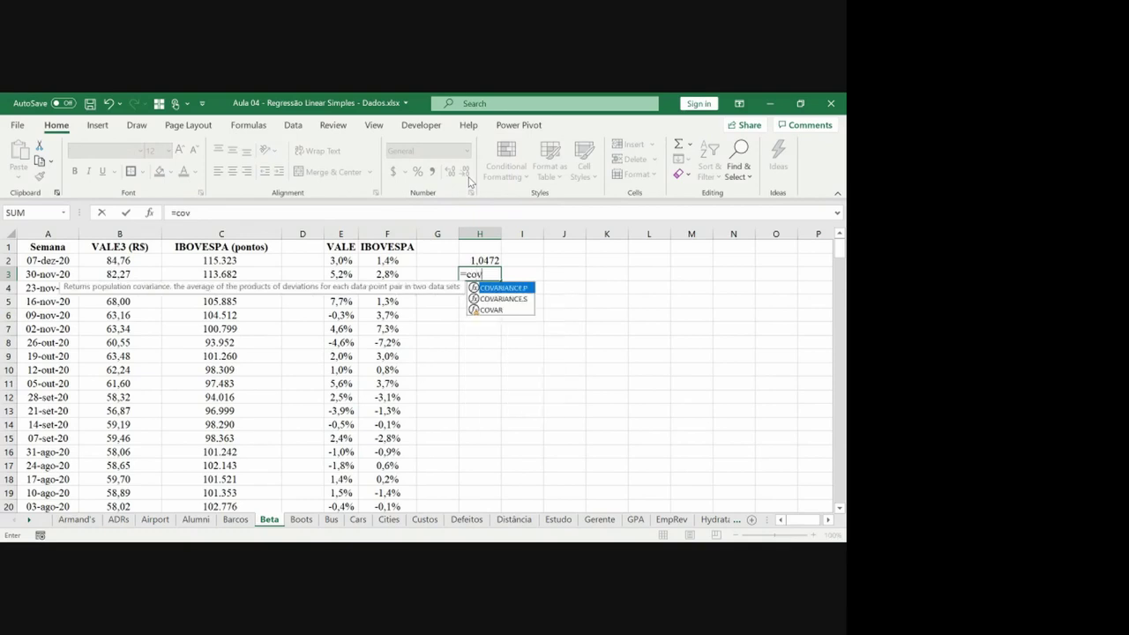
text(ariance)
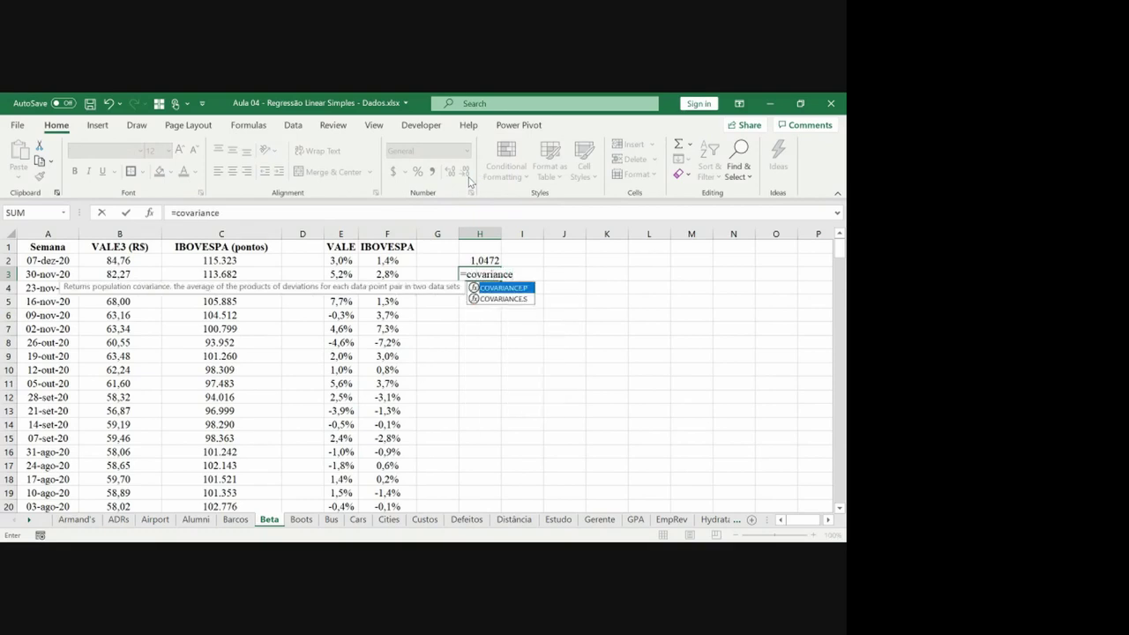
text(.s()
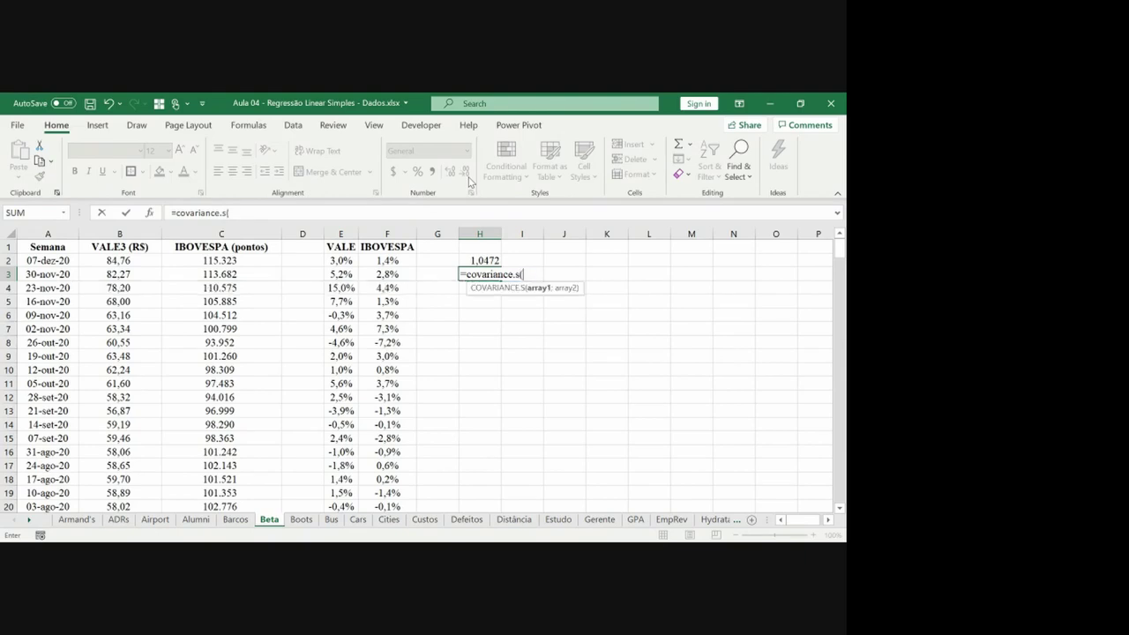
key(Up)
key(Left)
key(Left)
key(Left)
key(ctrl+shift+Down)
text(;)
key(Up)
key(Left)
key(Left)
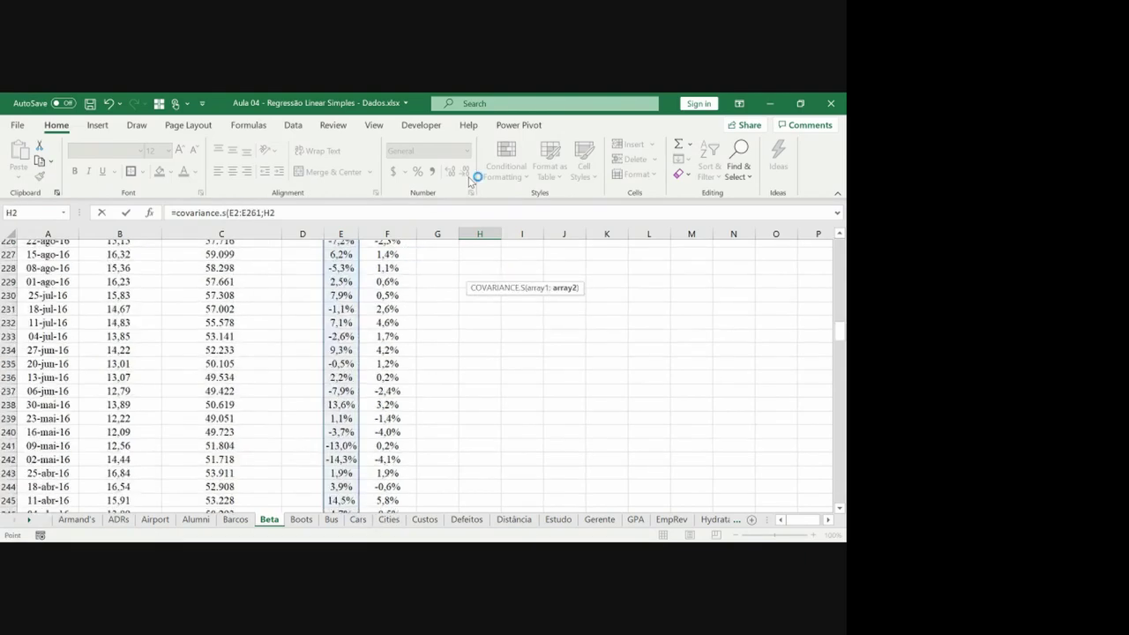
key(ctrl+shift+Down)
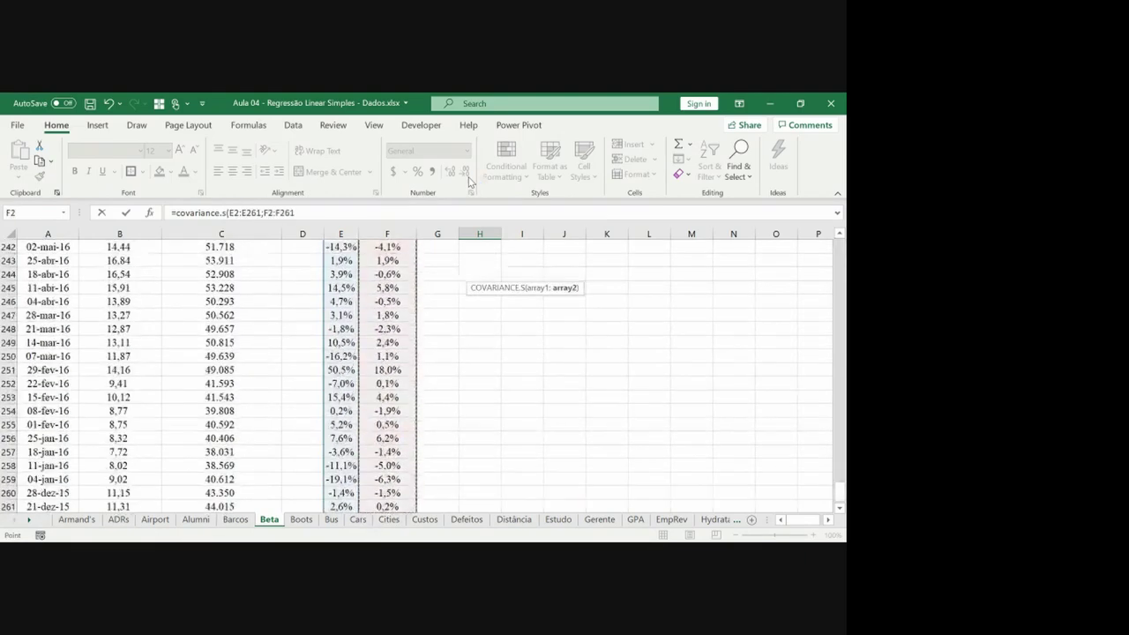
Divide the covariance in H3 by the sample variance VAR.S(F2:F261) and enter the completed formula.
text()/vari)
key(BackSpace)
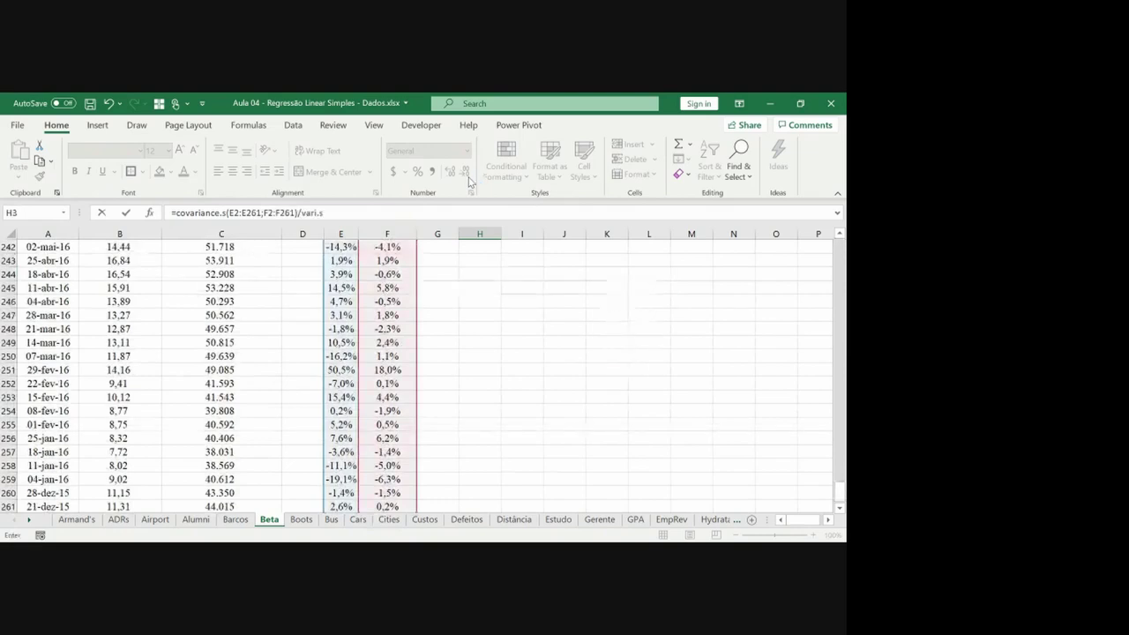
text(.s)
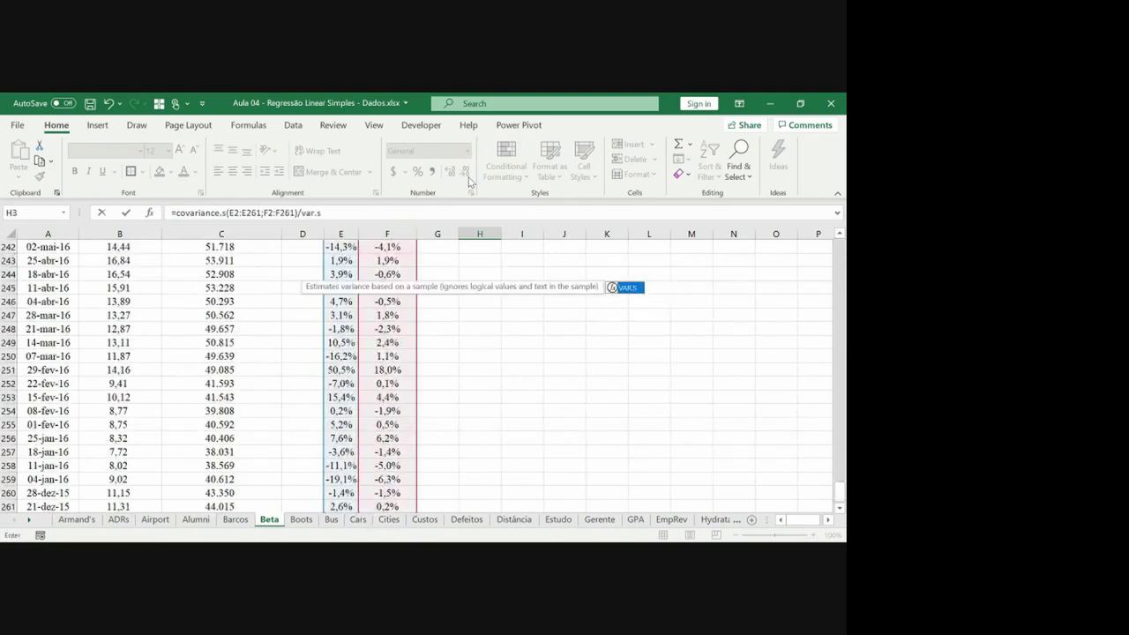
text(()
key(Left)
key(Left)
key(Up)
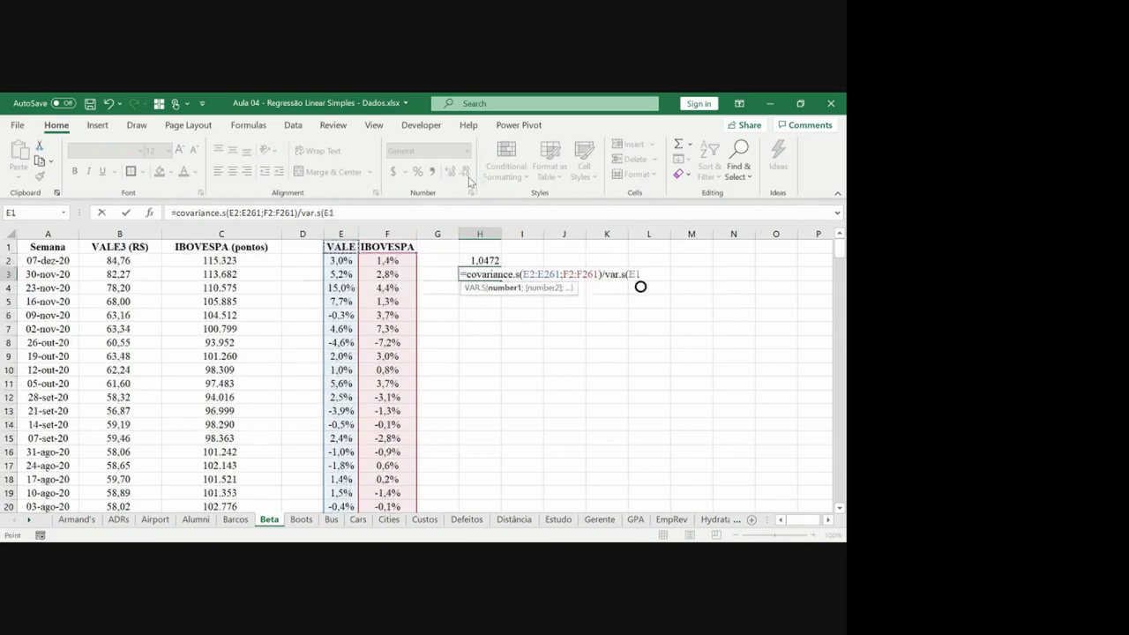
key(ctrl+shift+Down)
key(Return)
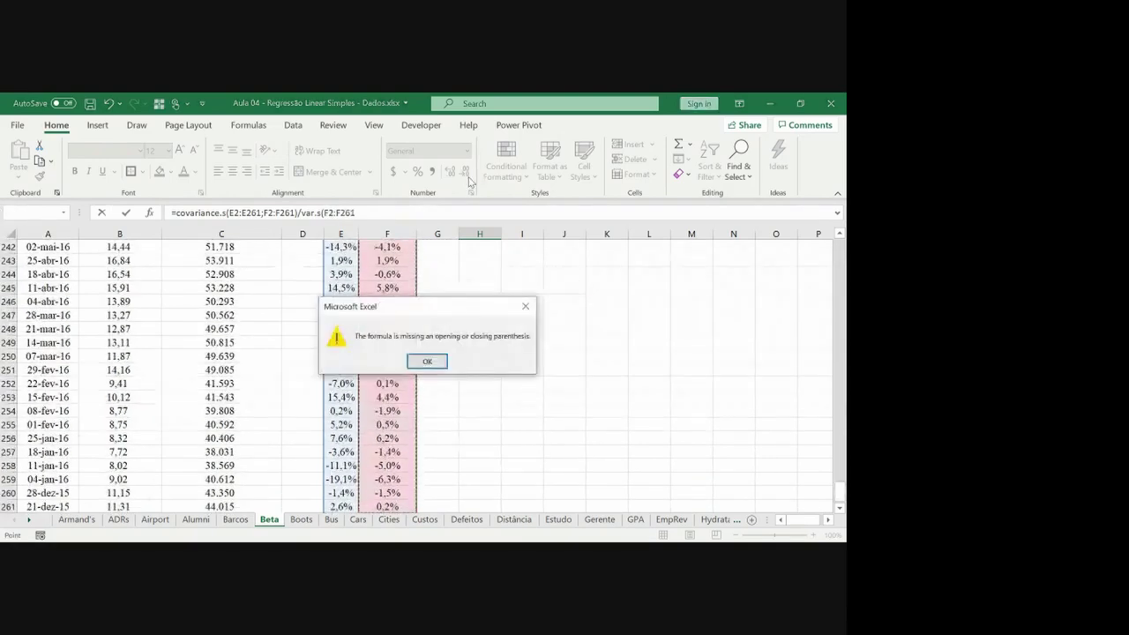
key(Return)
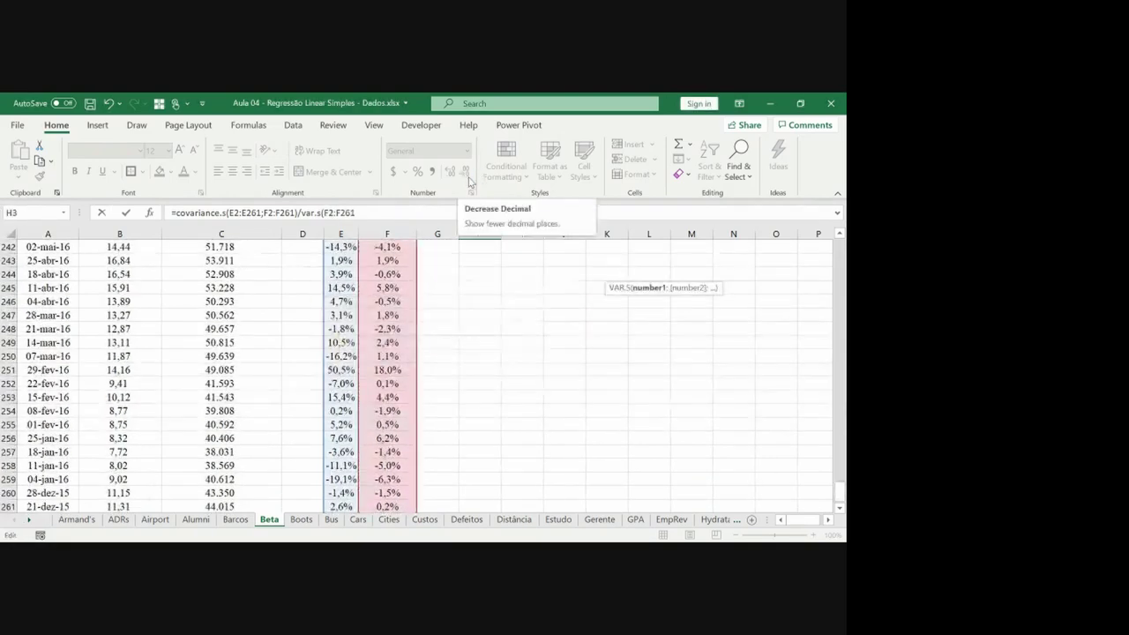
click(394, 217)
text())
key(Return)
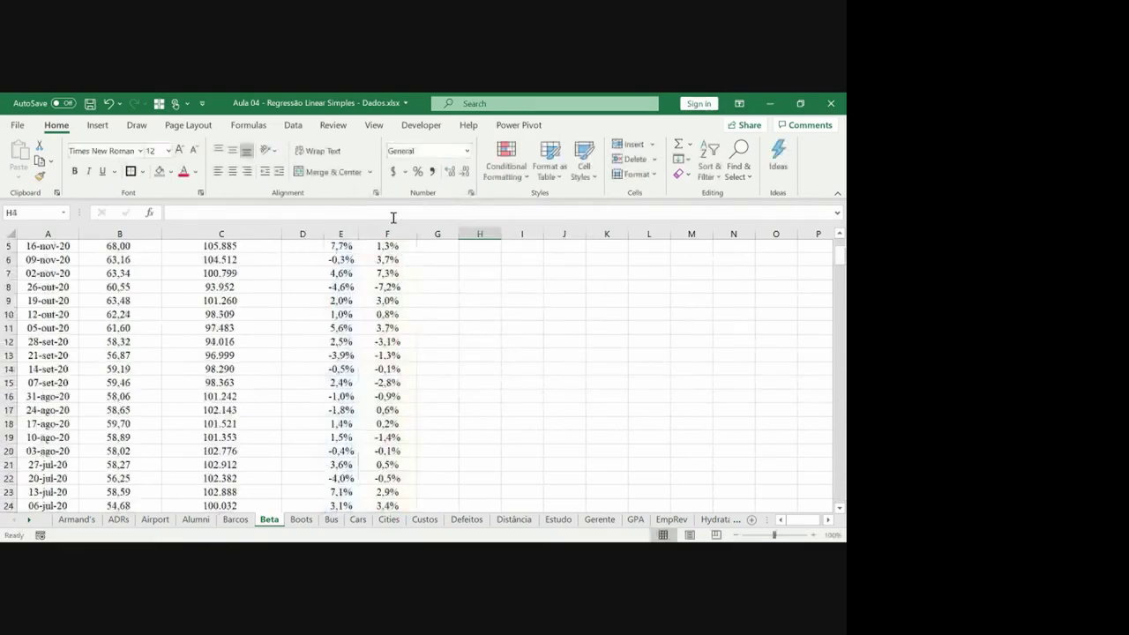
Copy the four-decimal number format of H2 to the covariance-based beta in H3.
key(Up)
key(Up)
key(Up)
key(Down)
key(ctrl+c)
key(Down)
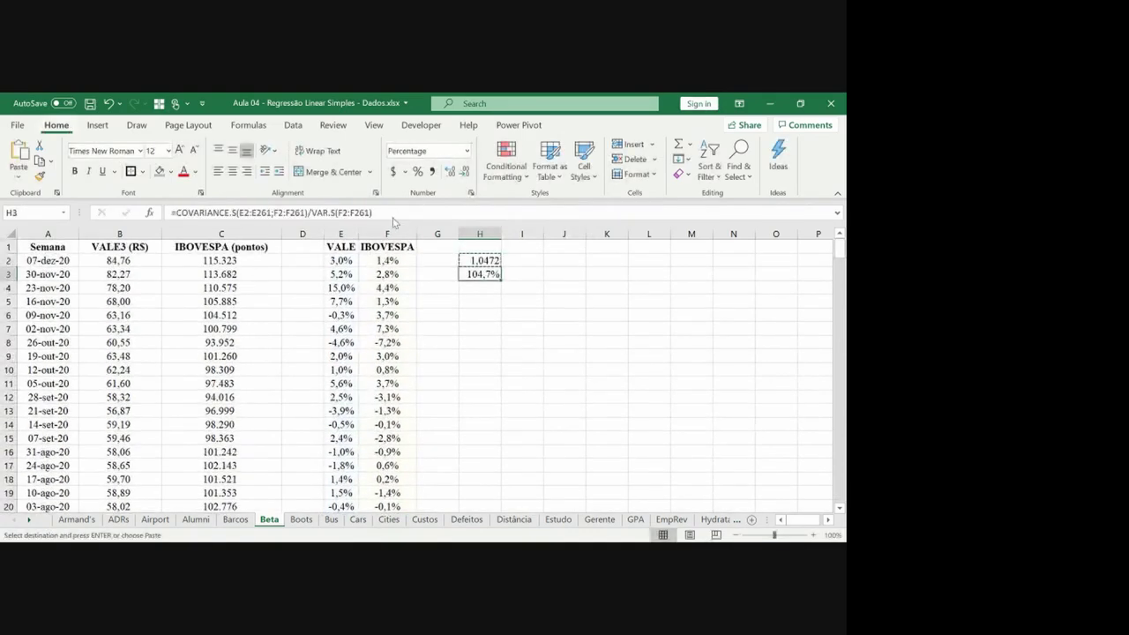
key(Return)
Enter % in H1, above the two beta results.
key(Up)
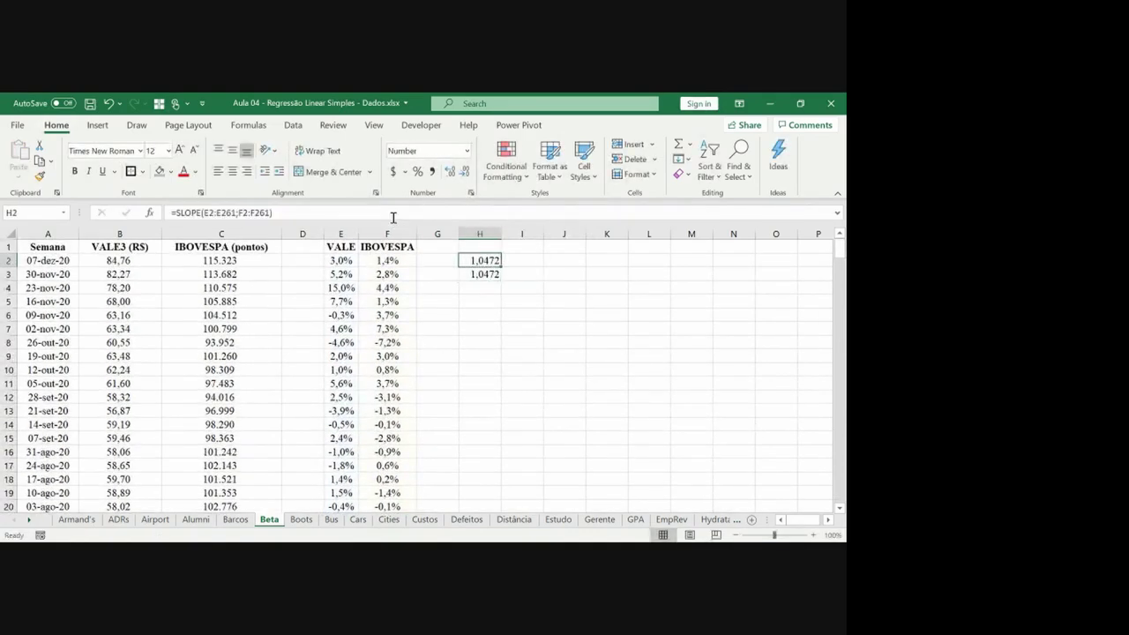
key(Up)
text(%)
key(Return)
Insert an empty scatter chart from blank cell I5 and place it below the beta results, clear of the return columns.
key(Right)
key(Down)
key(Down)
key(Down)
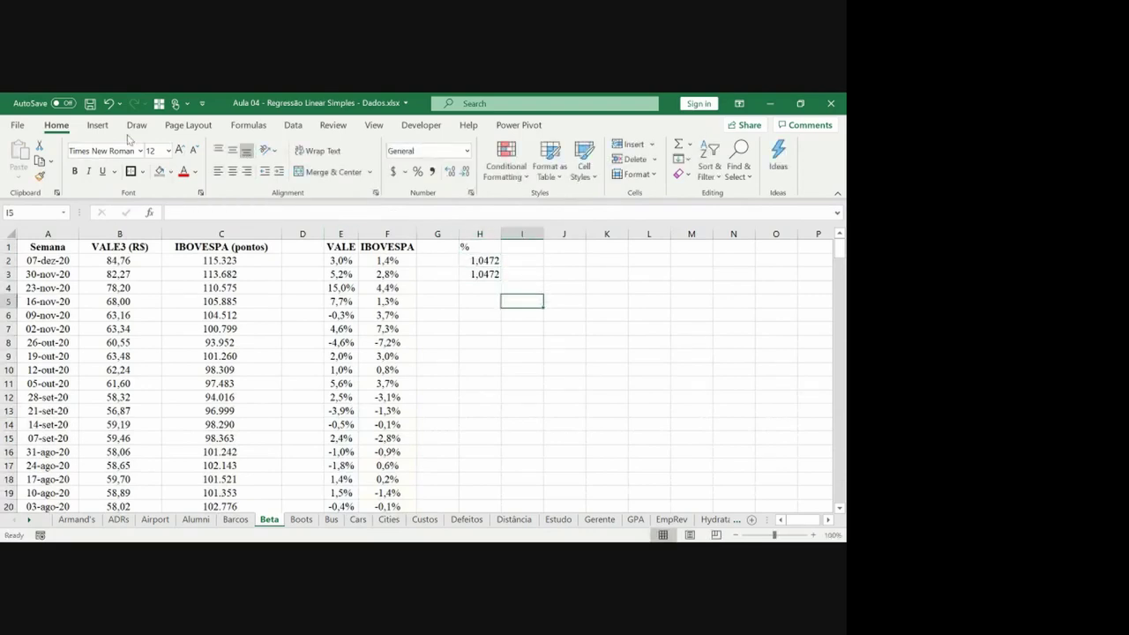
click(104, 127)
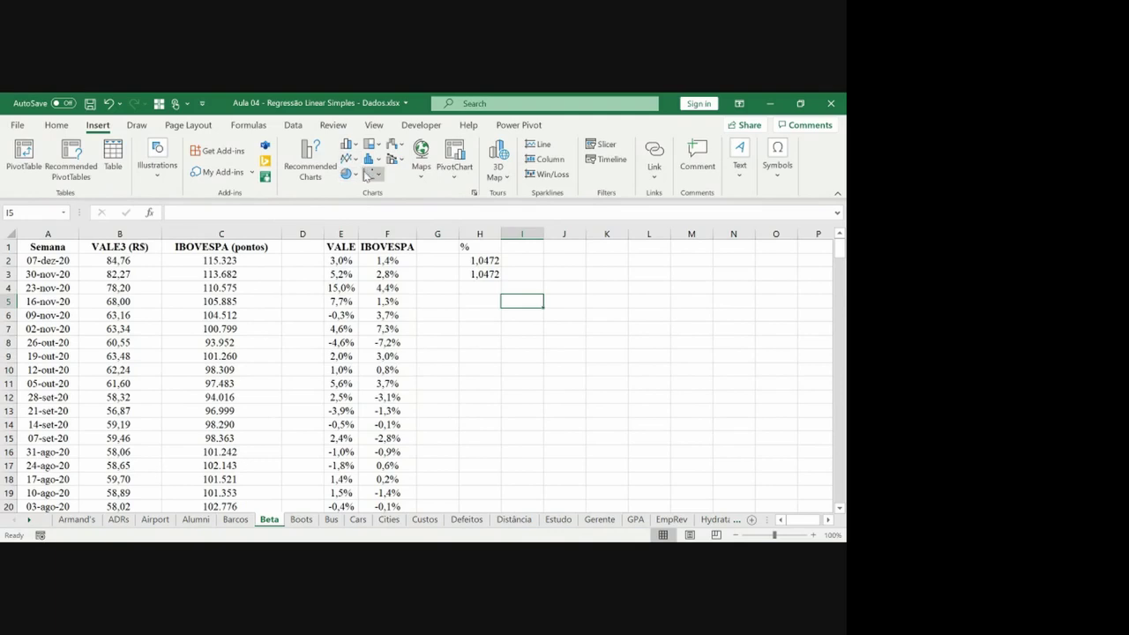
click(370, 173)
click(380, 219)
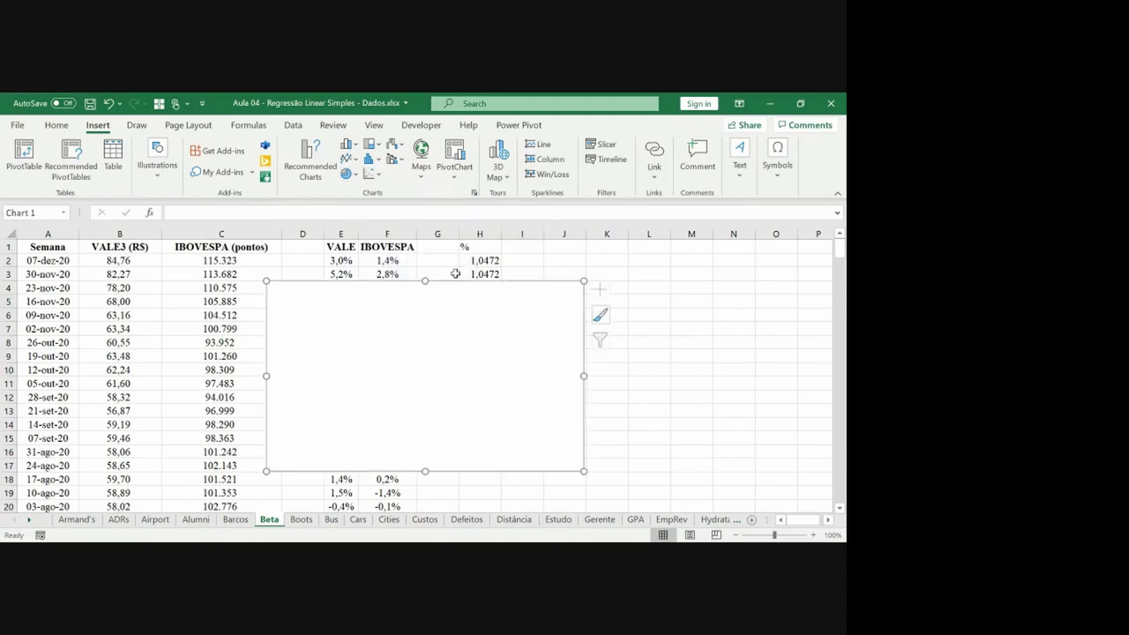
drag(459, 289, 636, 299)
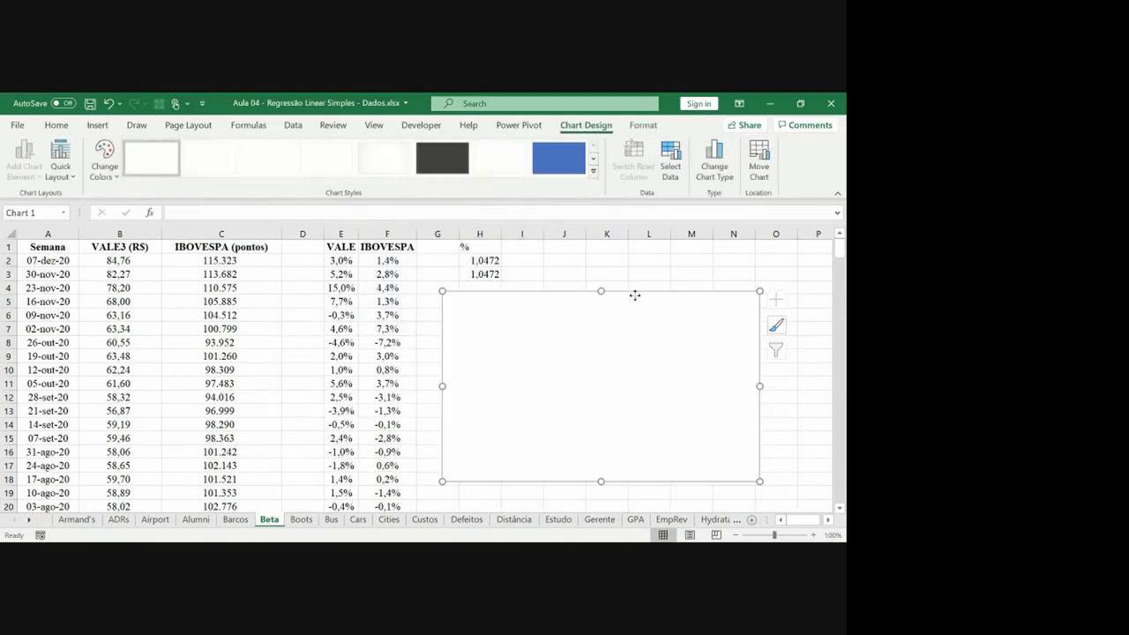
right_click(635, 300)
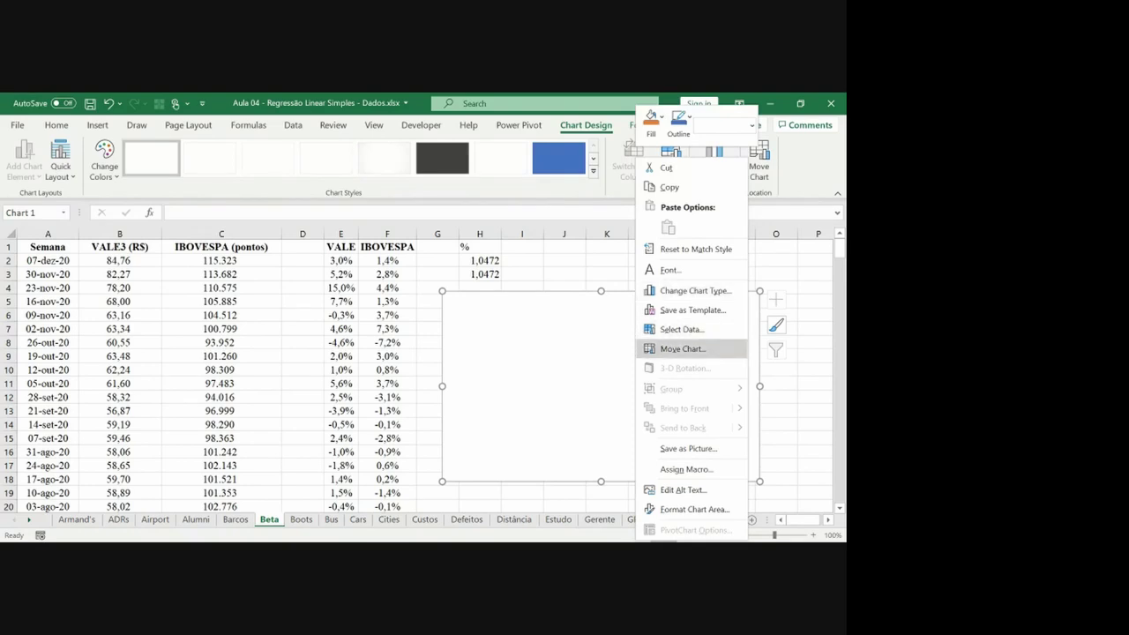
click(683, 348)
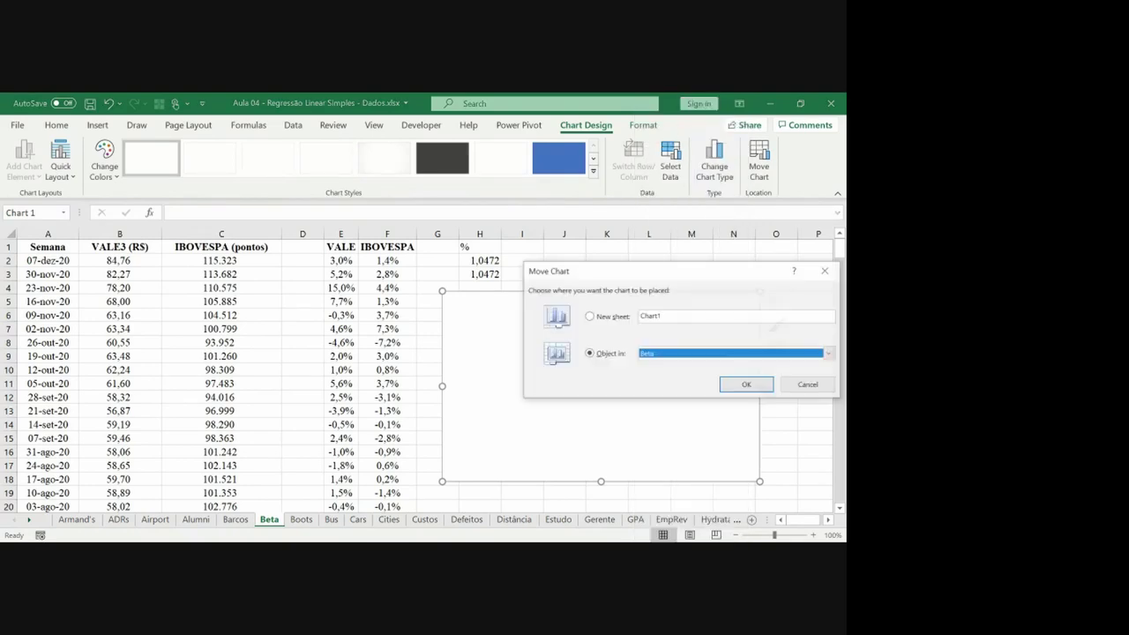
click(802, 386)
Add a data series to the chart with the IBOVESPA returns F2:F261 as its X values.
right_click(582, 401)
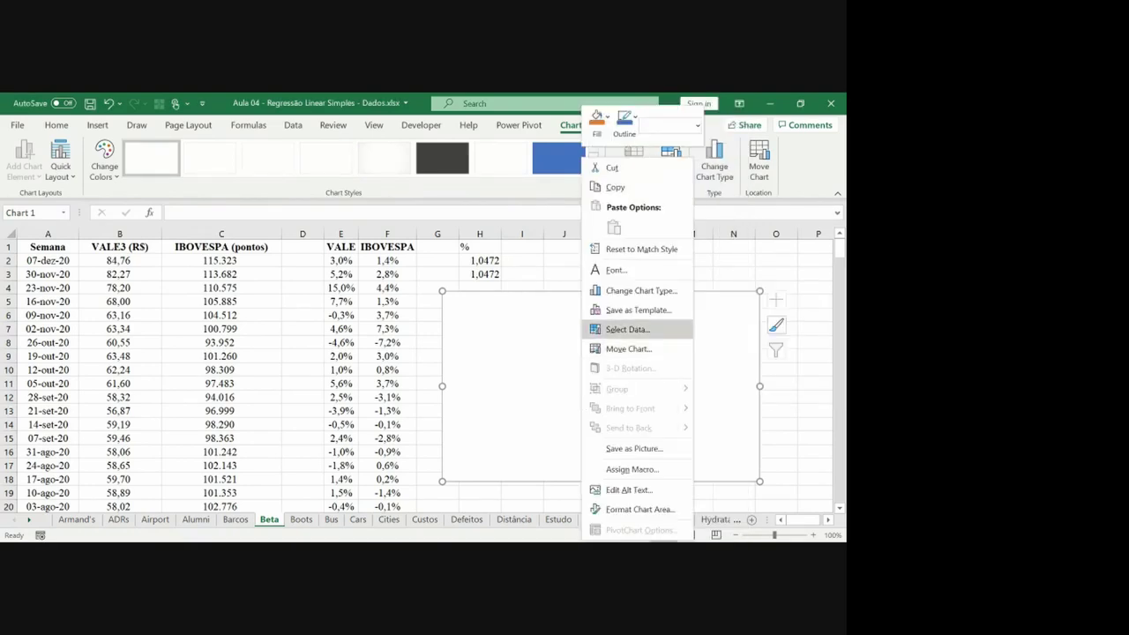
click(621, 331)
click(301, 415)
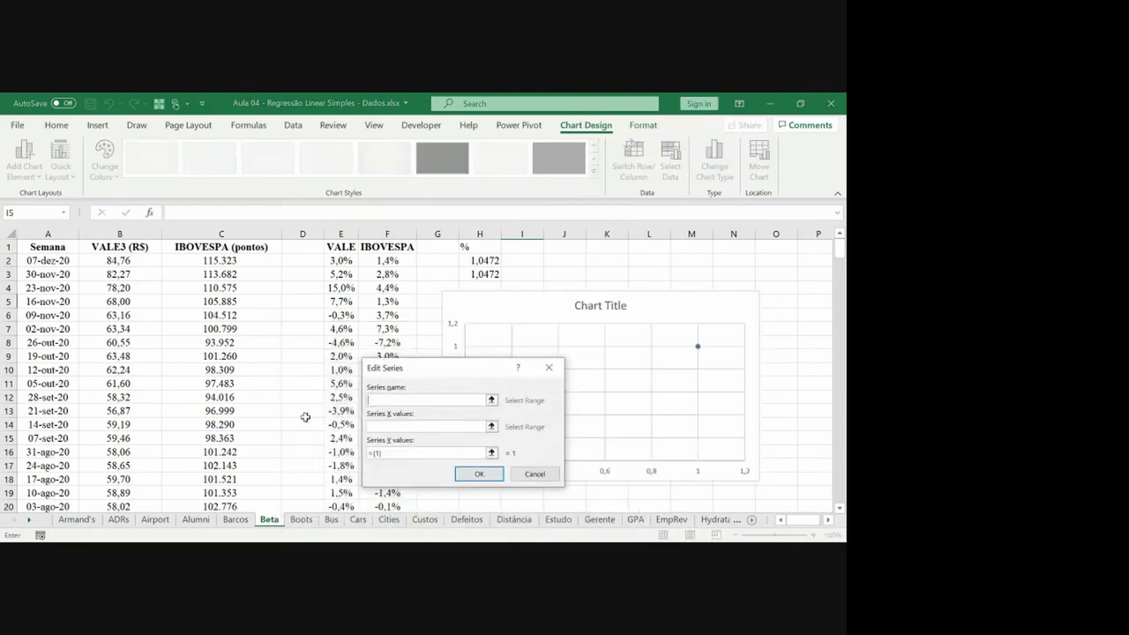
click(491, 426)
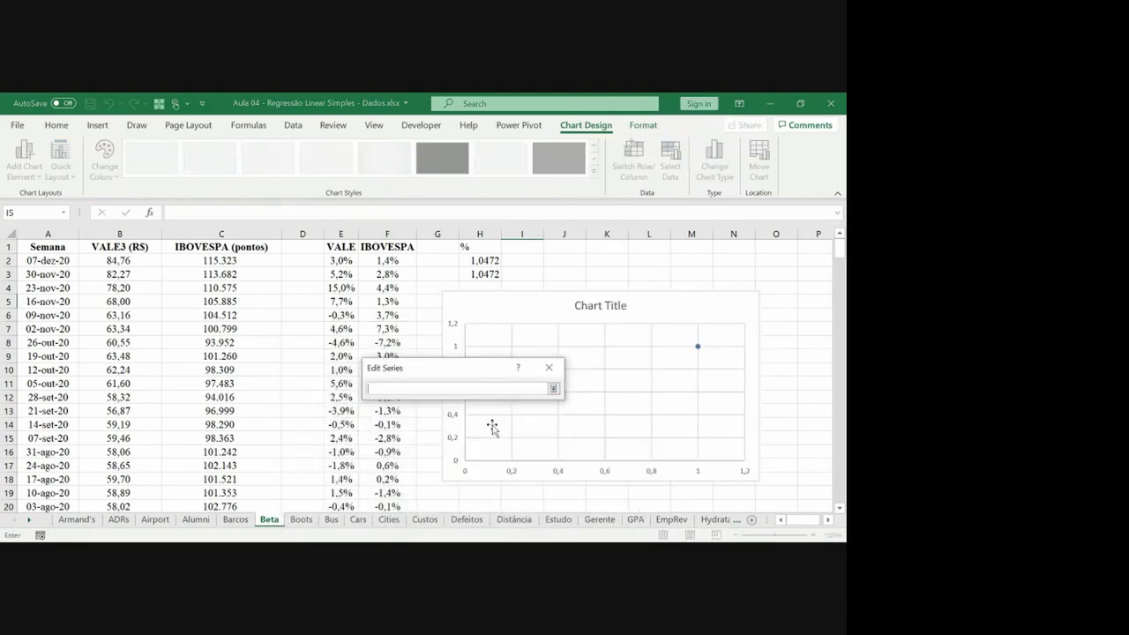
click(382, 260)
key(ctrl+shift+Down)
key(Return)
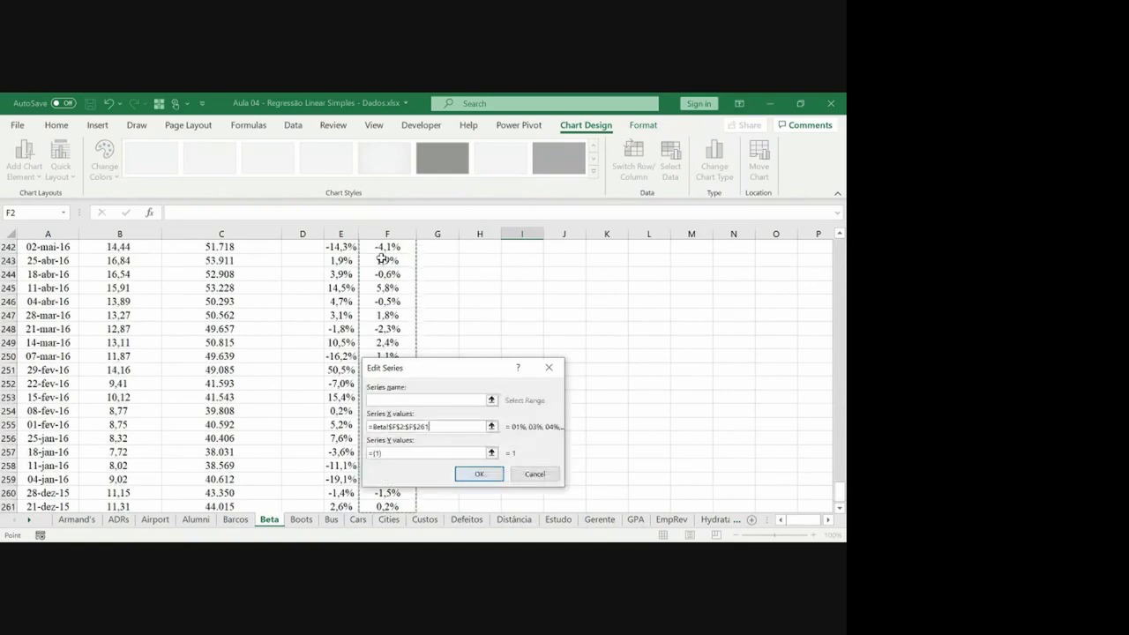
Set the series' Y values to the VALE returns E2:E261 and accept the chart's data source.
key(Tab)
click(491, 453)
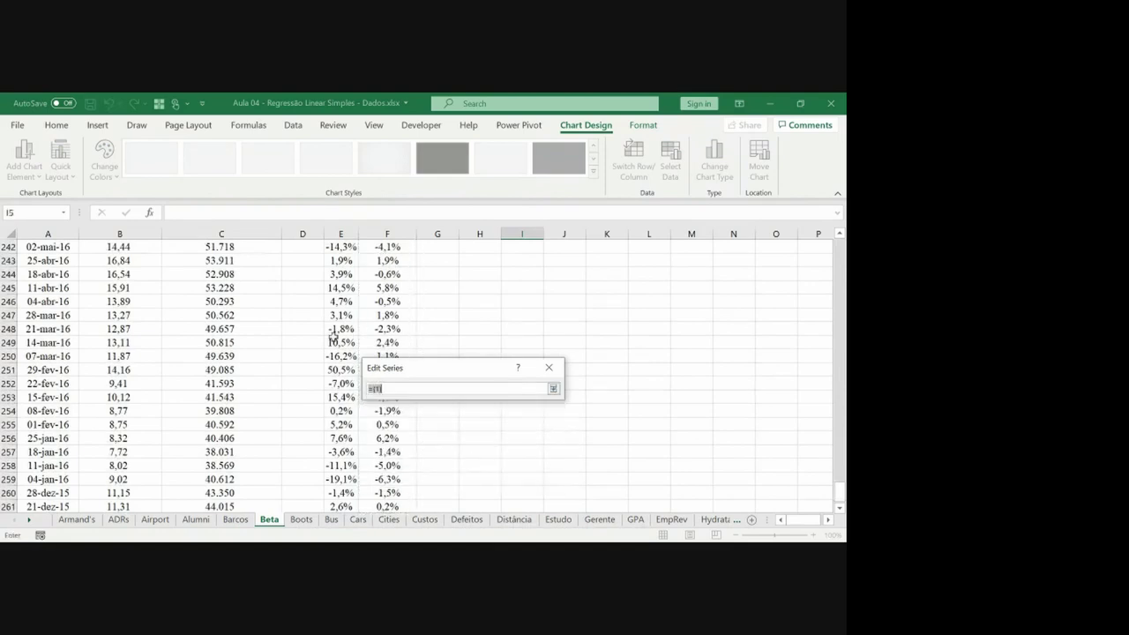
click(333, 339)
key(ctrl+Up)
key(Down)
key(ctrl+shift+Down)
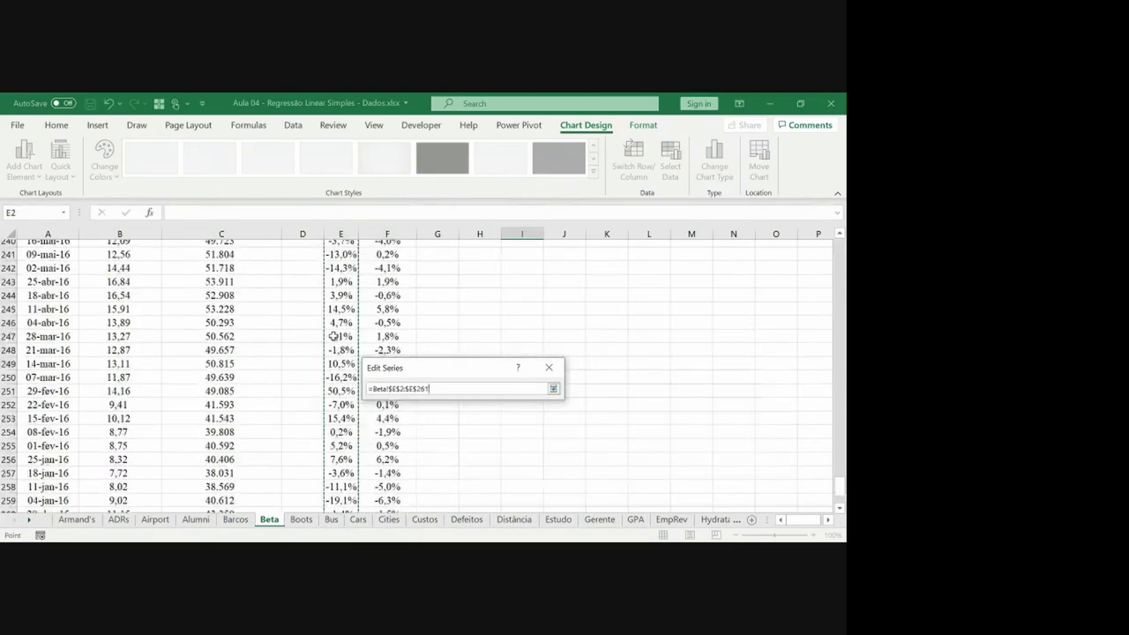
key(Return)
click(483, 473)
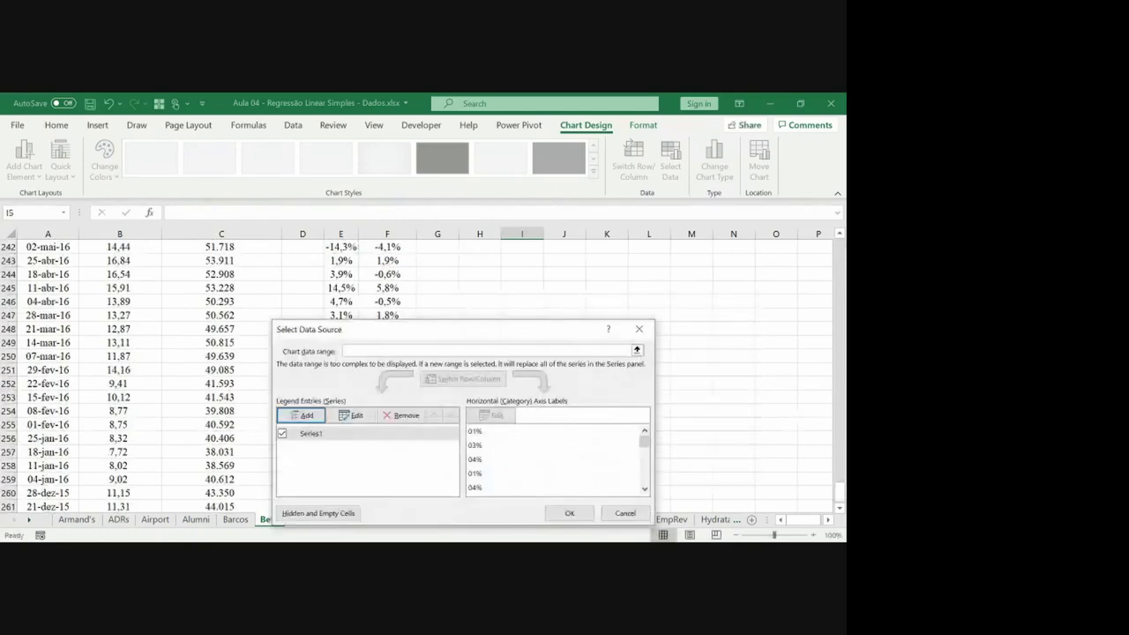
click(552, 511)
Delete the title of the scatter chart.
drag(479, 370, 525, 325)
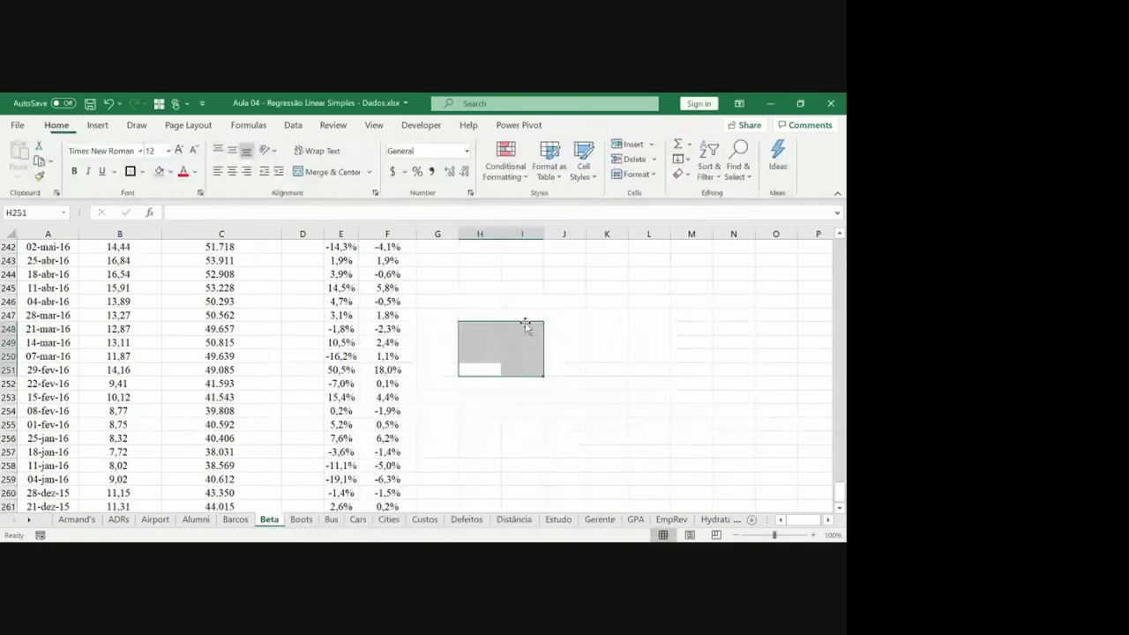
key(ctrl+Up)
key(ctrl+Up)
click(596, 308)
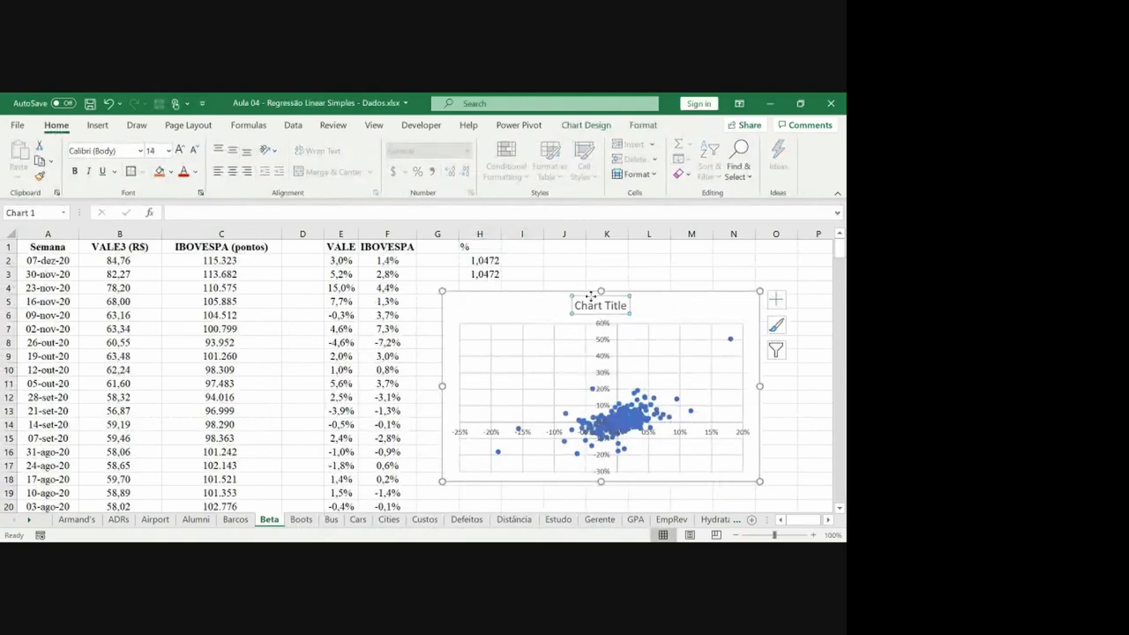
key(Delete)
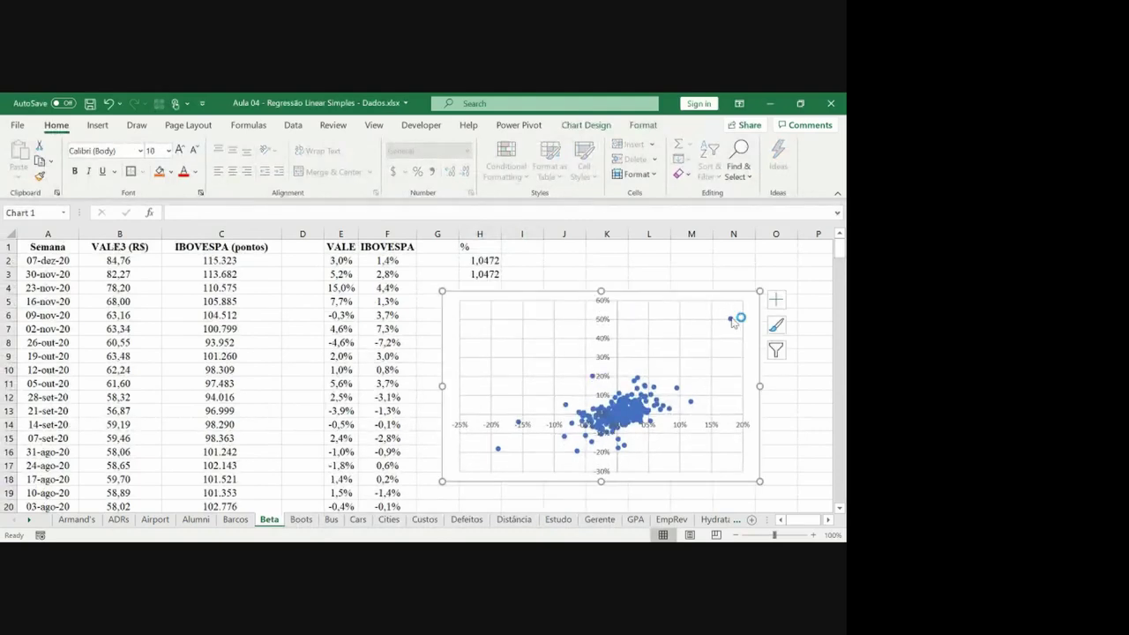
Add a linear trendline to the scatter points and display its equation and R-squared value on the chart.
mouse_move(731, 325)
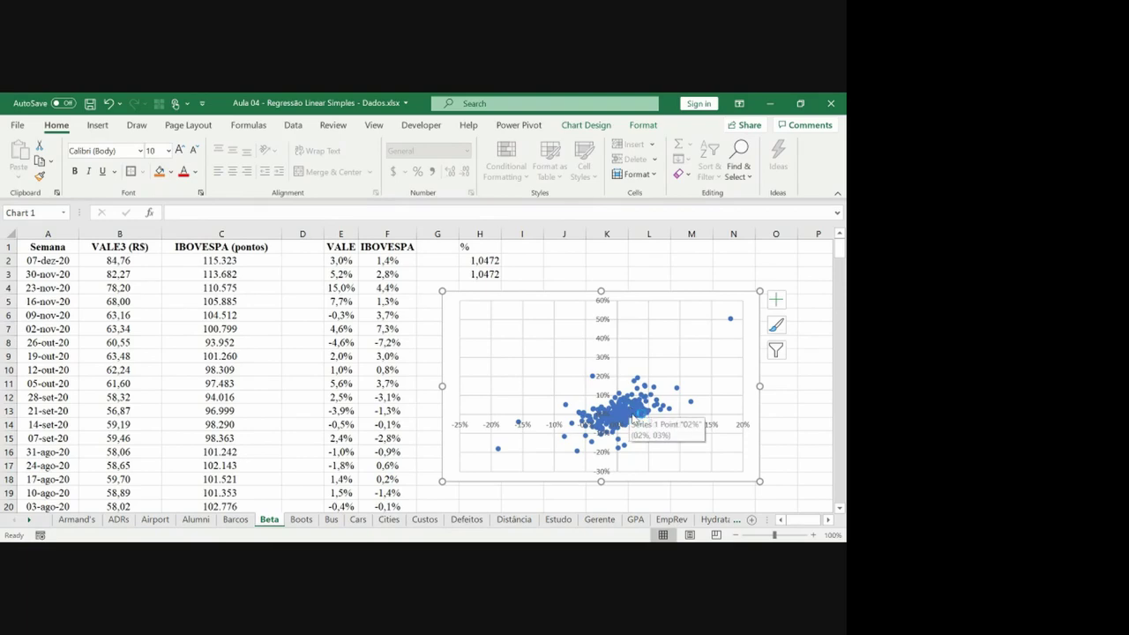
right_click(631, 411)
click(681, 384)
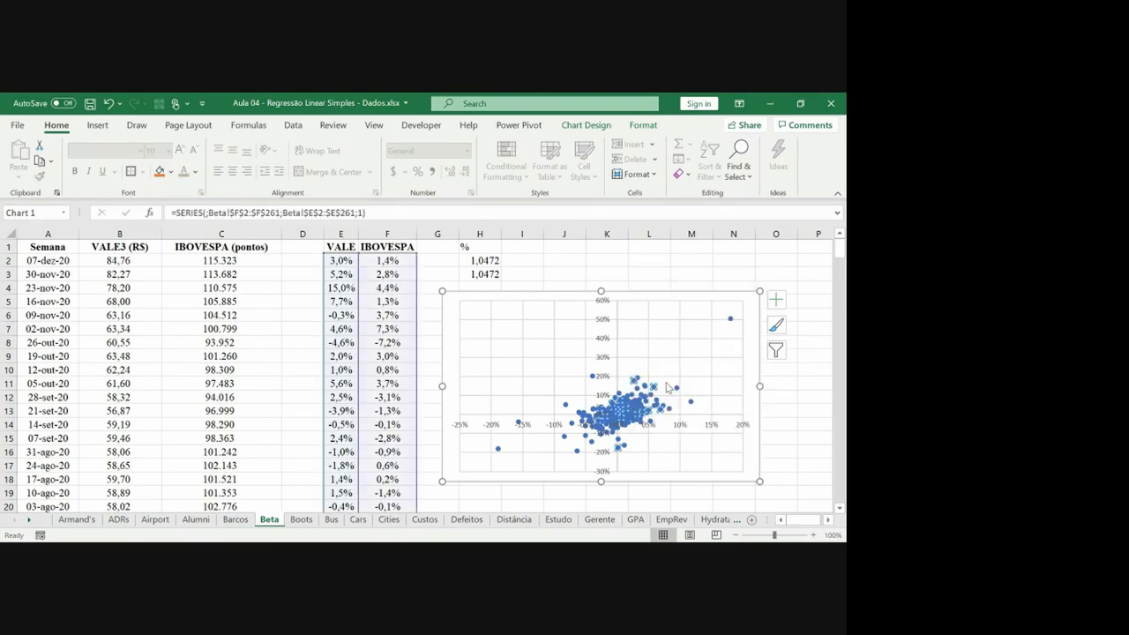
drag(835, 366, 844, 473)
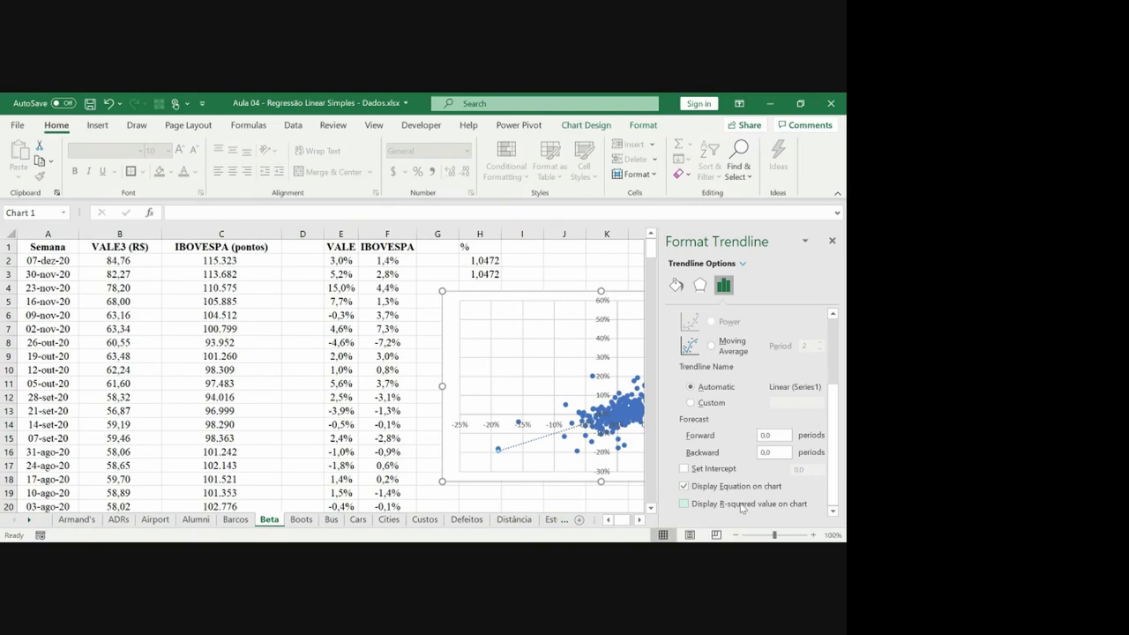
click(712, 506)
click(607, 506)
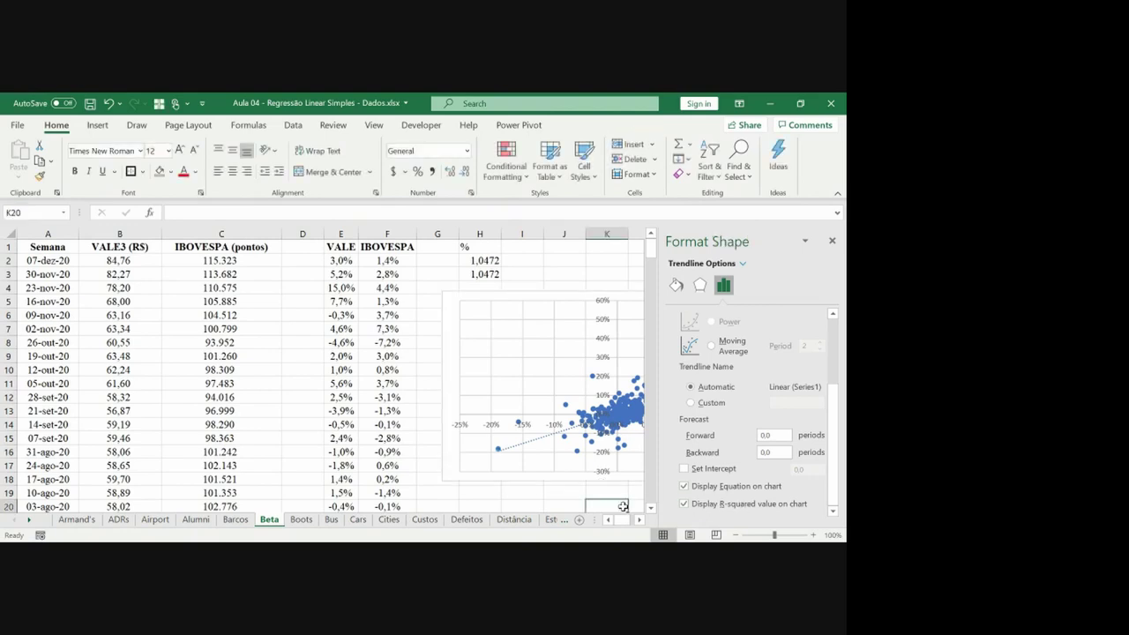
click(830, 240)
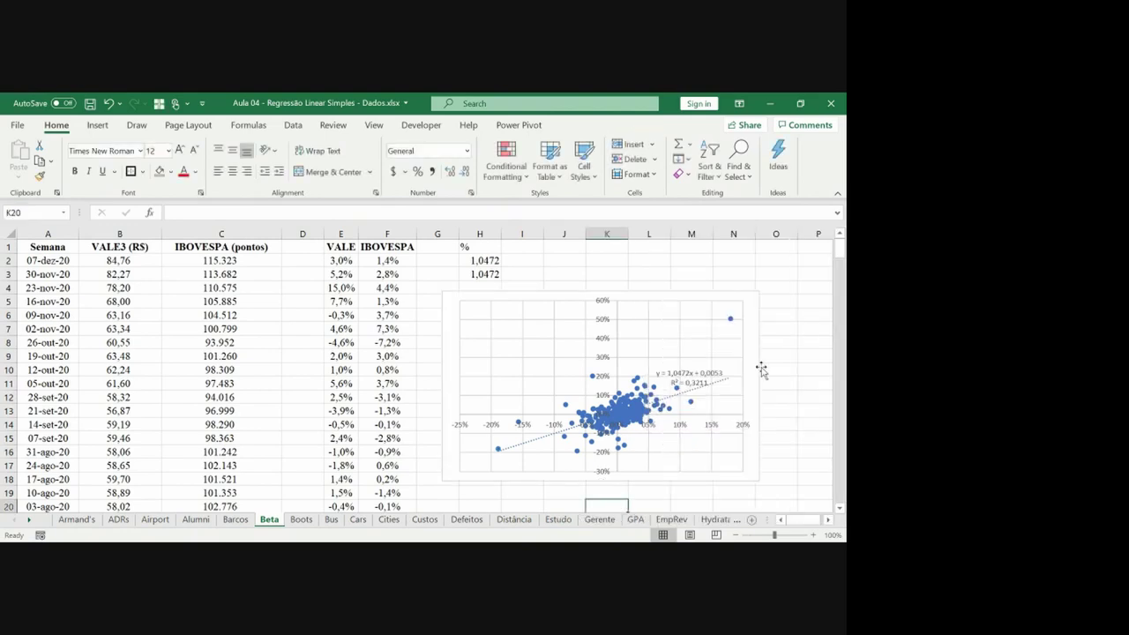
Move the trendline's equation and R-squared label up and away from the scatter points to clear the line.
click(701, 369)
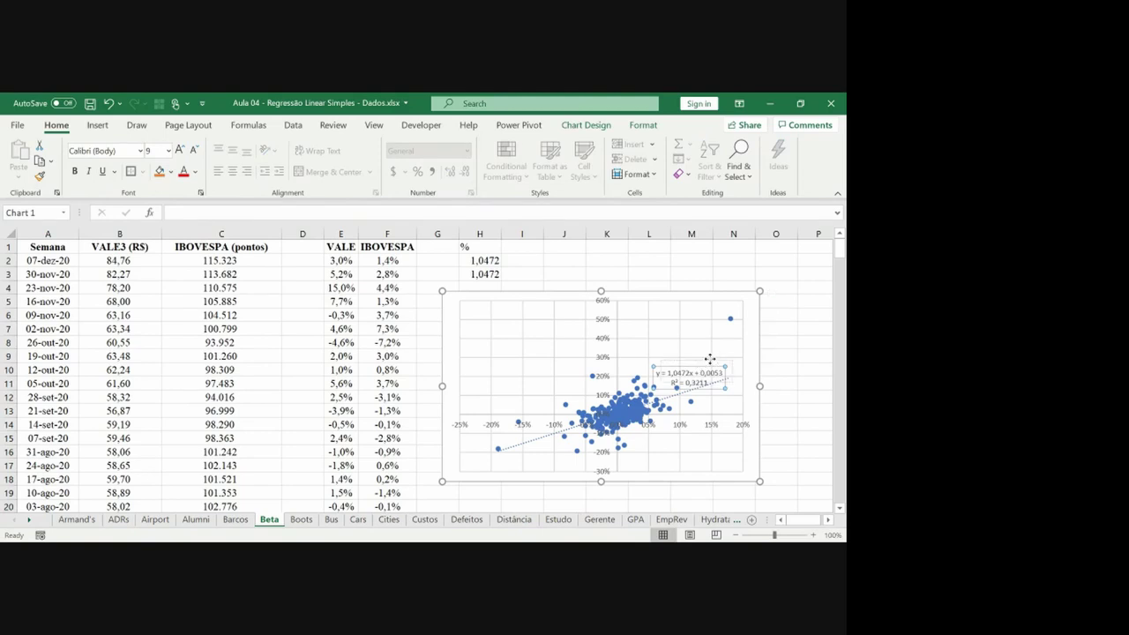
drag(700, 367, 720, 353)
click(799, 407)
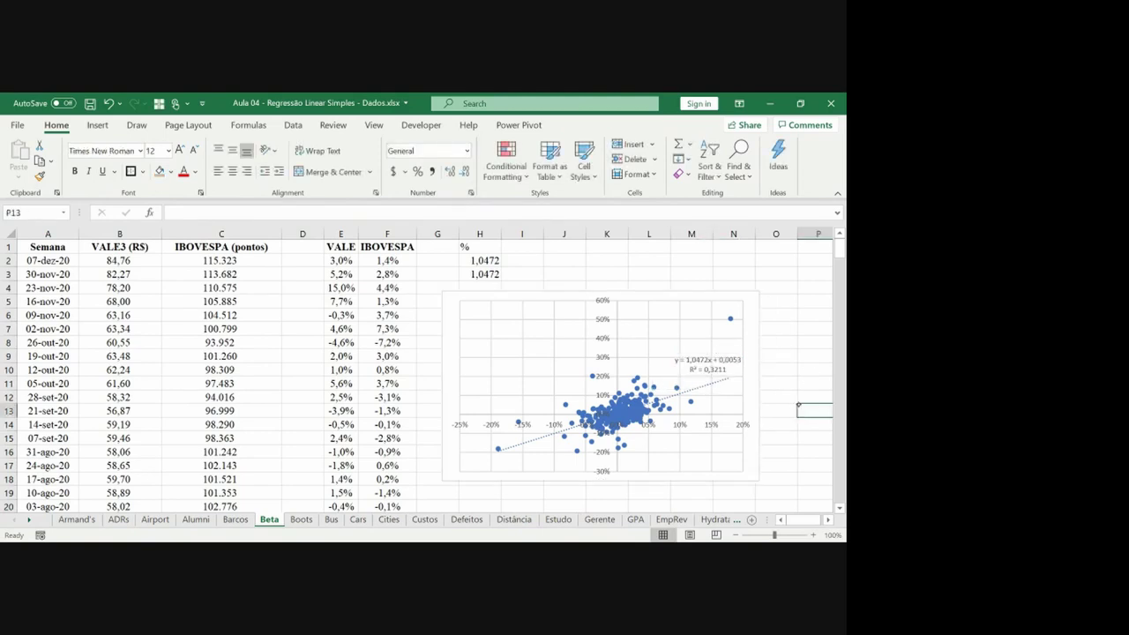
Circle the slope in the chart's trendline equation in ink and draw an arrow from it to the beta in H2.
drag(701, 352, 703, 353)
key(ctrl+z)
drag(682, 364, 710, 355)
mouse_move(686, 351)
mouse_down()
mouse_move(653, 307)
mouse_move(522, 262)
mouse_up()
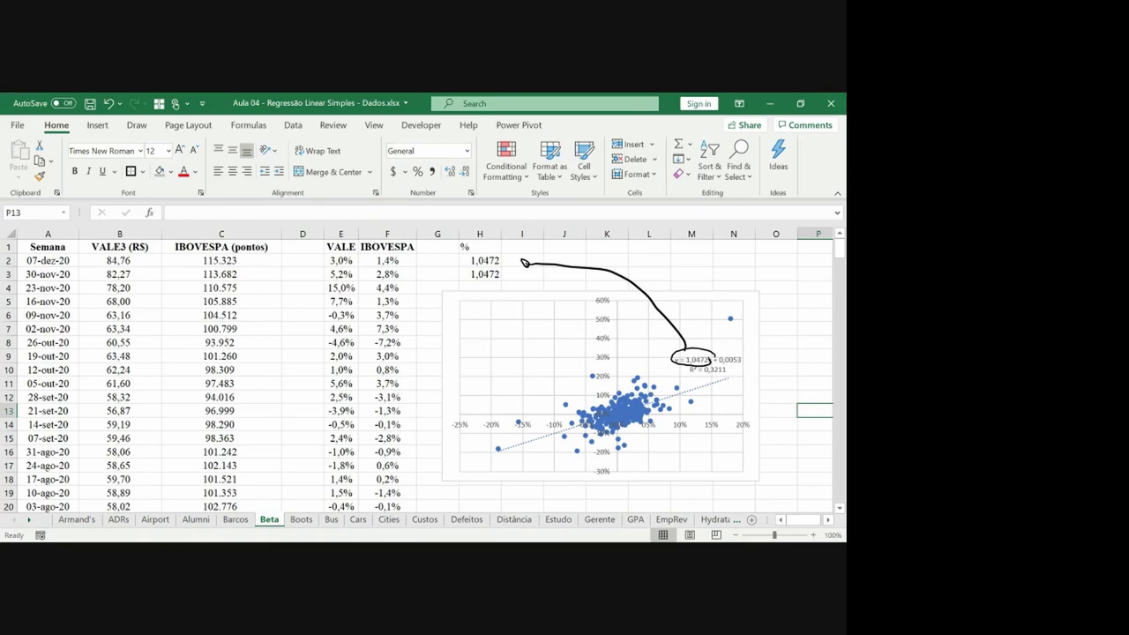
Start a Regression with the Data Analysis tool and set its Y range to the VALE returns with header, E1:E261.
click(294, 126)
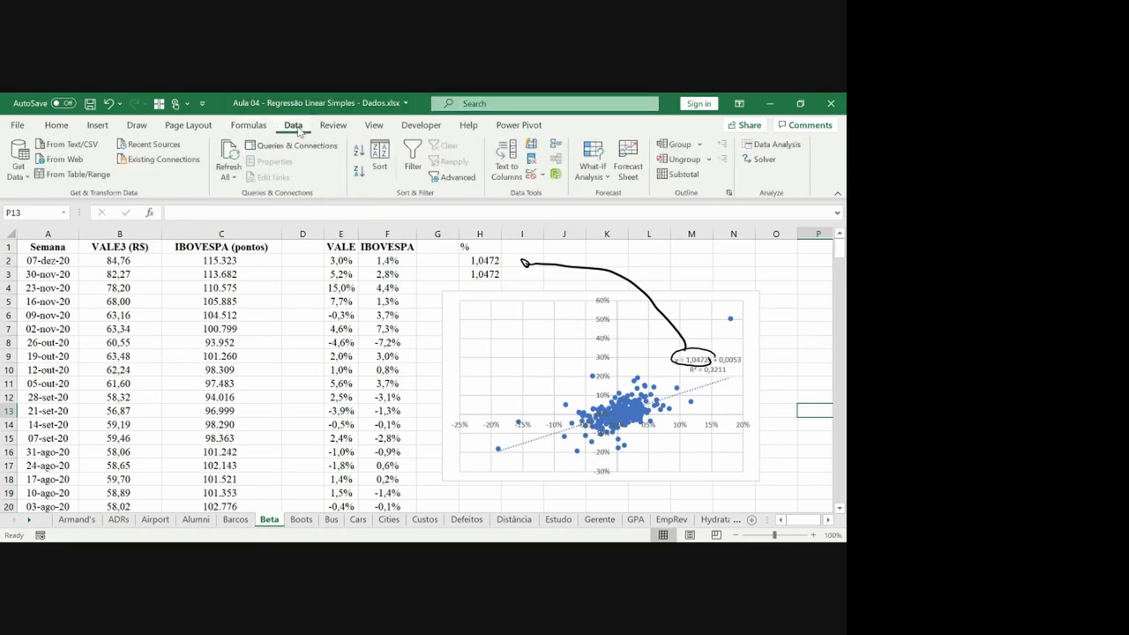
click(761, 146)
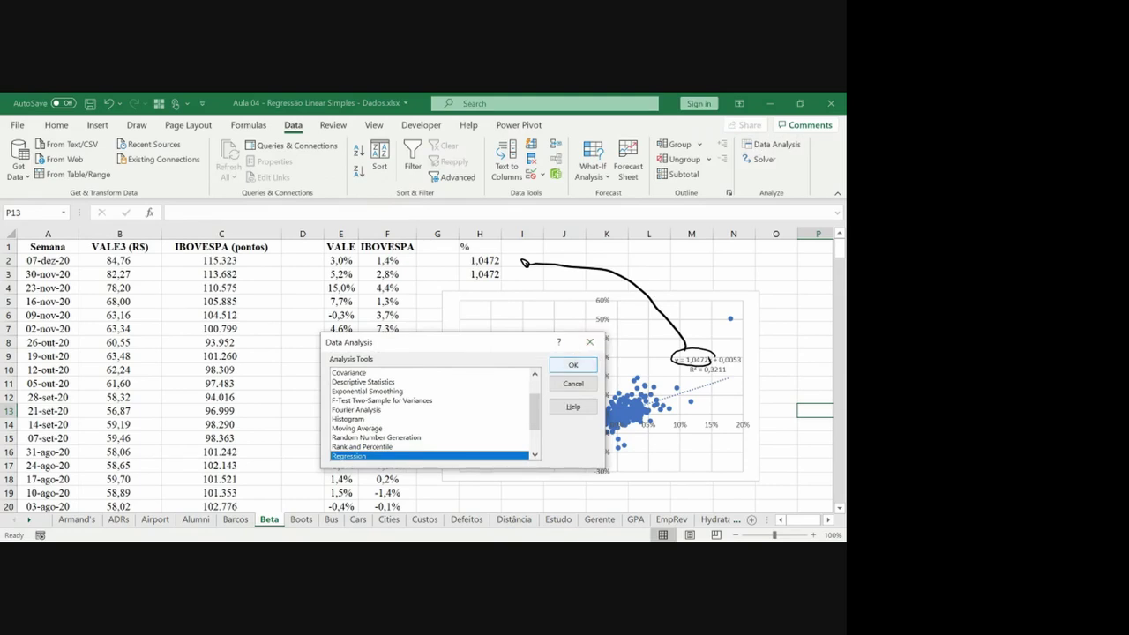
click(576, 365)
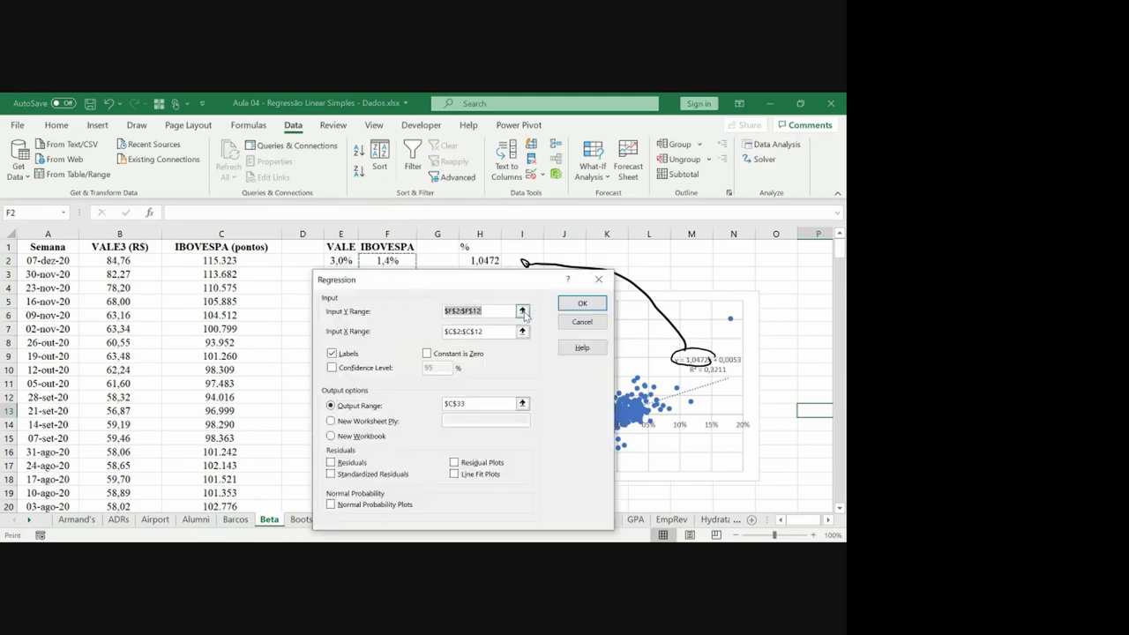
click(525, 314)
click(343, 250)
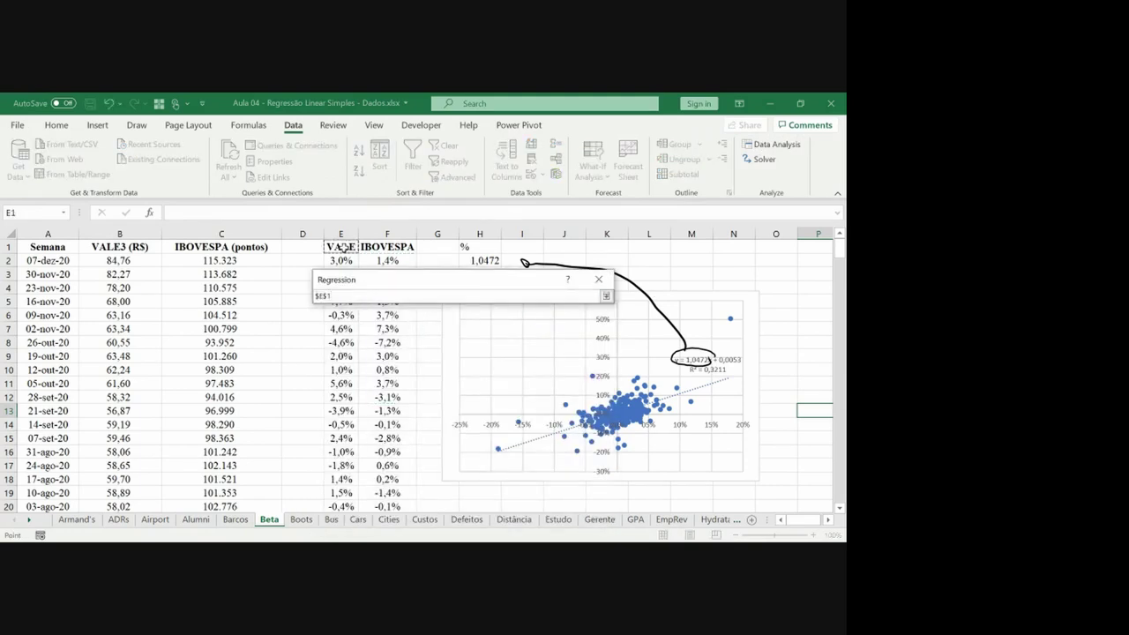
key(ctrl+shift+Down)
key(Return)
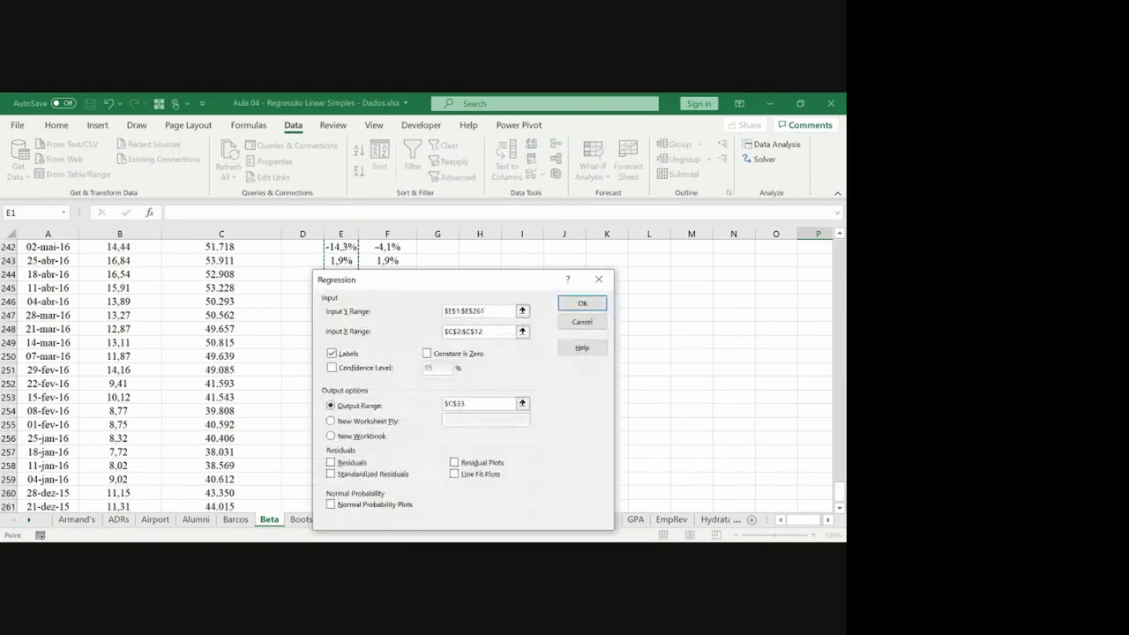
Set the regression's X range to the IBOVESPA returns with header, F1:F261.
click(522, 331)
click(387, 260)
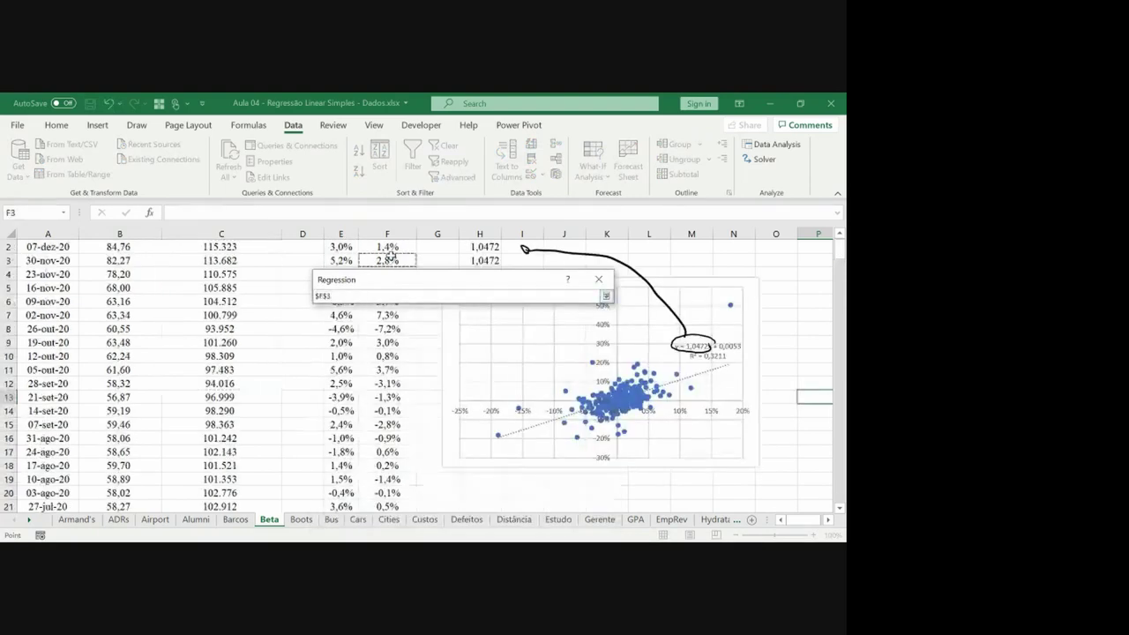
key(ctrl+Up)
key(ctrl+shift+Down)
key(Return)
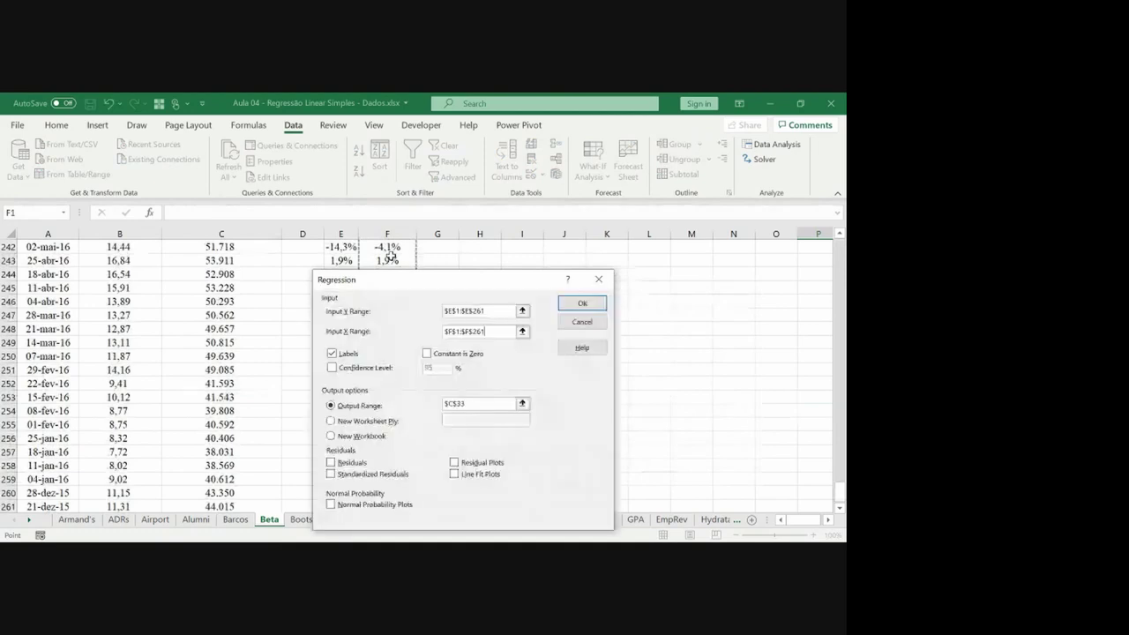
Set the regression's output range to cell P2 and run the analysis.
click(522, 403)
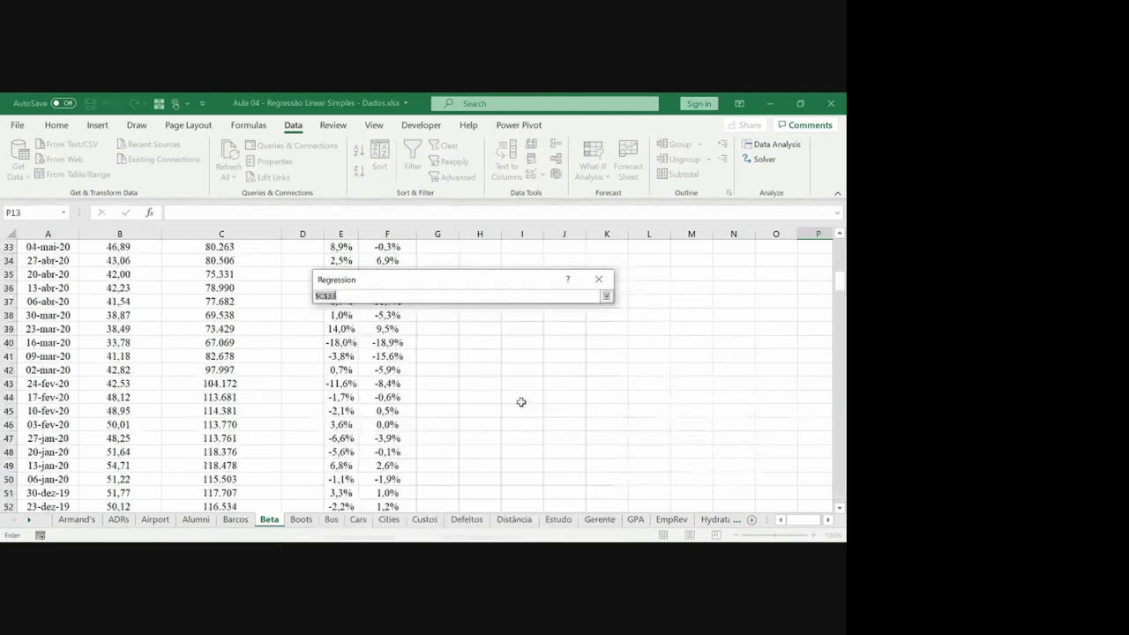
click(482, 346)
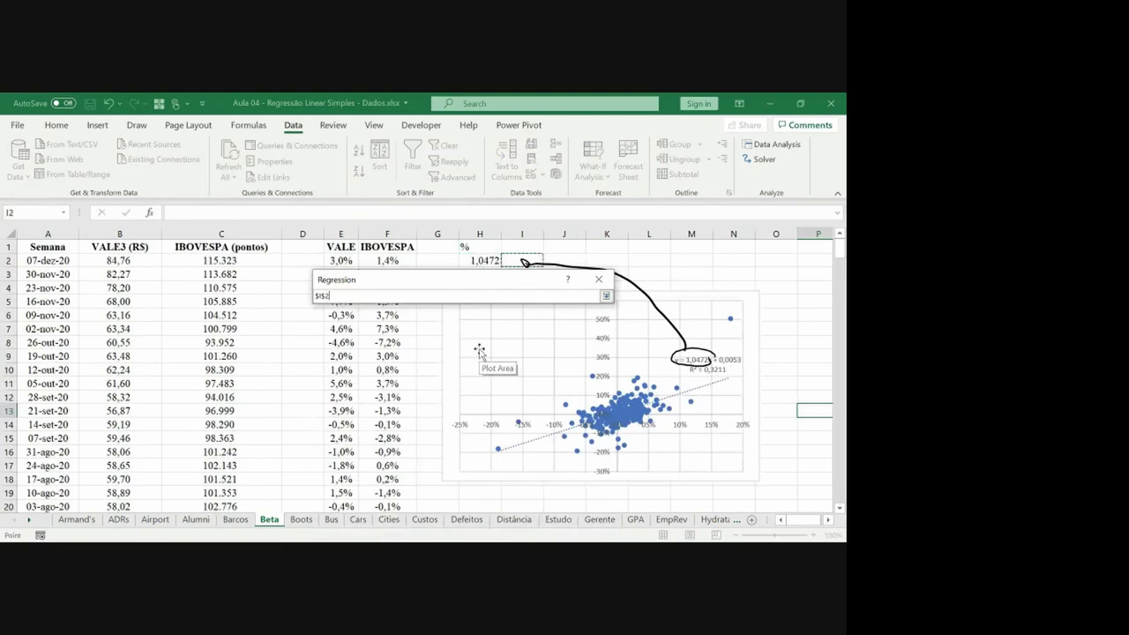
key(Right)
key(Right)
key(Right)
key(Right)
key(Right)
key(Right)
key(Right)
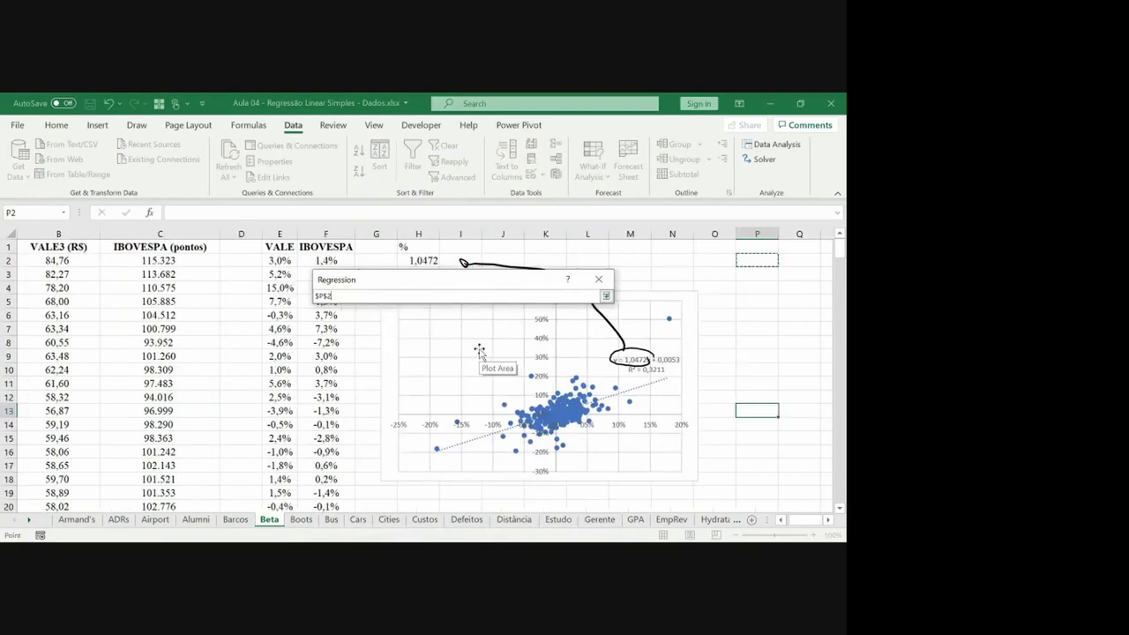
key(Return)
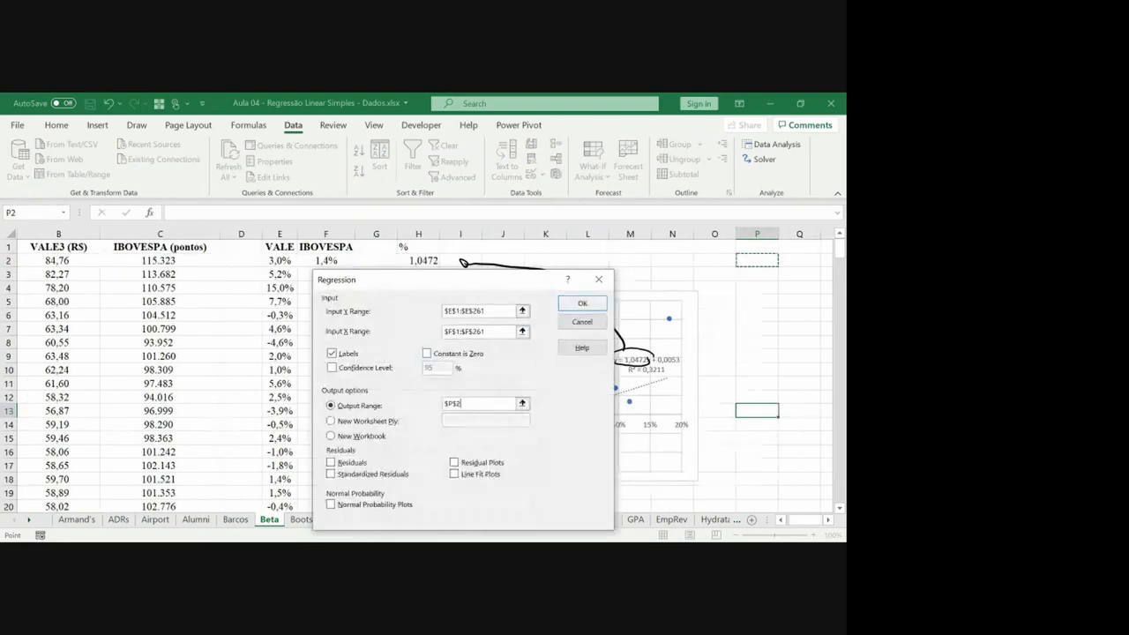
click(582, 302)
Autofit the widths of columns P to X so the regression summary output is readable.
click(742, 301)
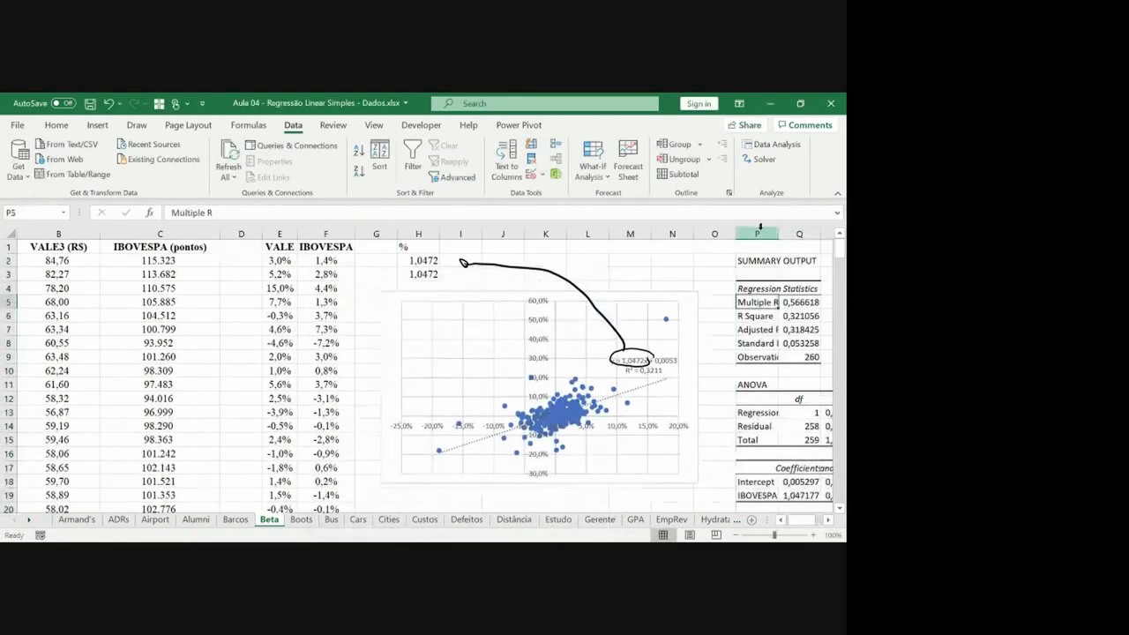
mouse_move(758, 231)
mouse_down()
mouse_move(842, 232)
mouse_move(755, 239)
mouse_up()
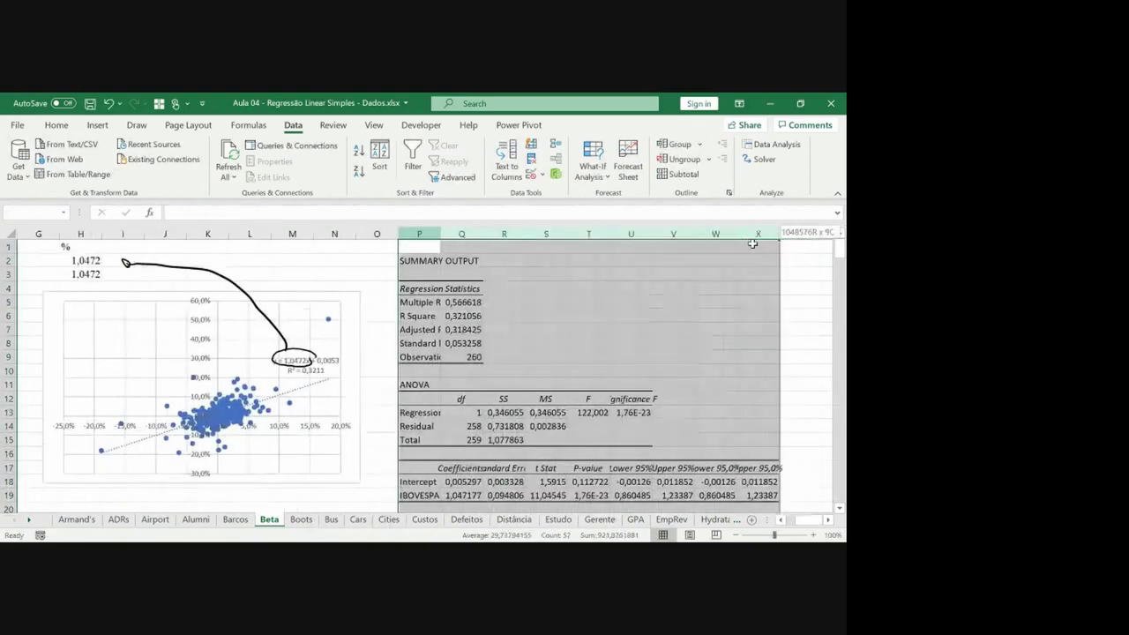
double_click(738, 234)
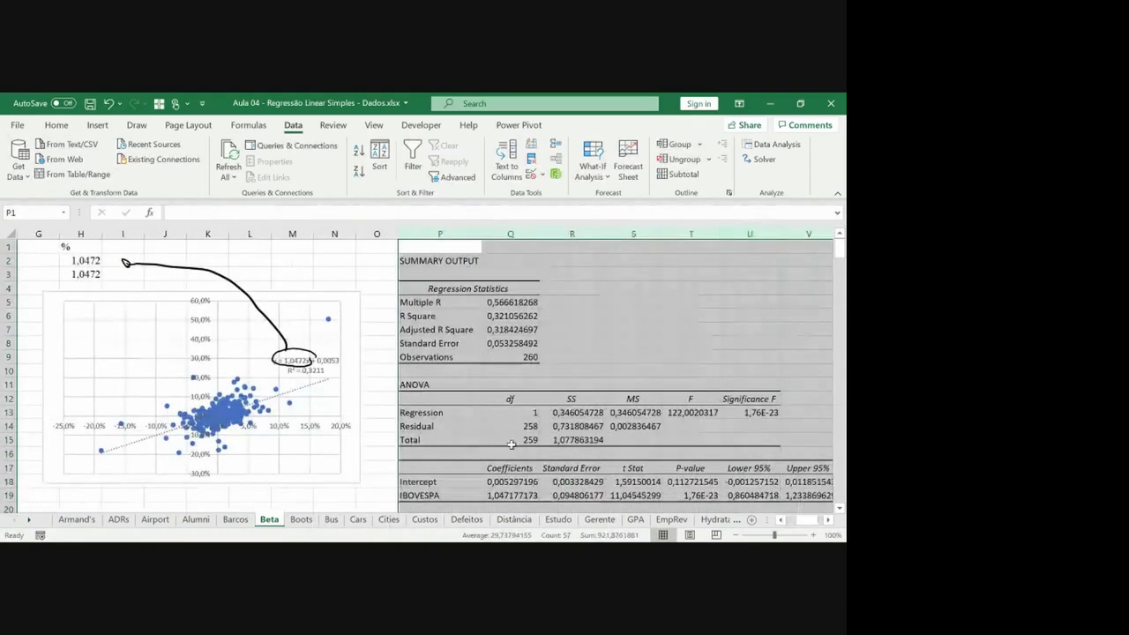
Circle the IBOVESPA coefficient in the regression output in ink and mark its P-value with an arrow.
click(510, 495)
key(Down)
key(Down)
key(Down)
key(Down)
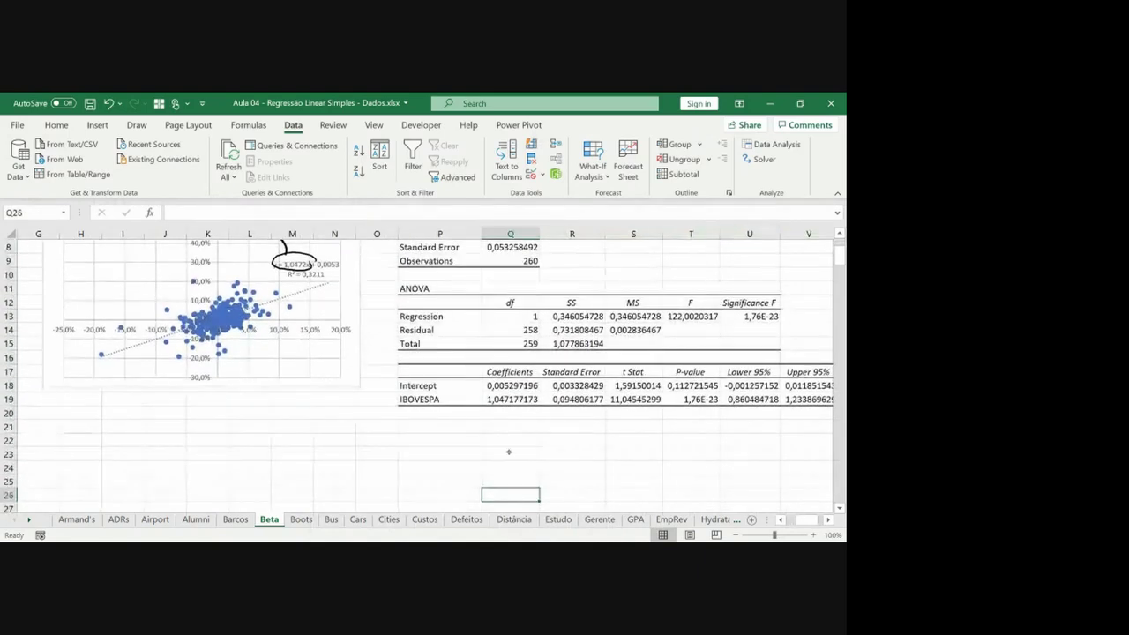
mouse_move(536, 393)
mouse_down()
mouse_move(476, 410)
mouse_move(538, 392)
mouse_up()
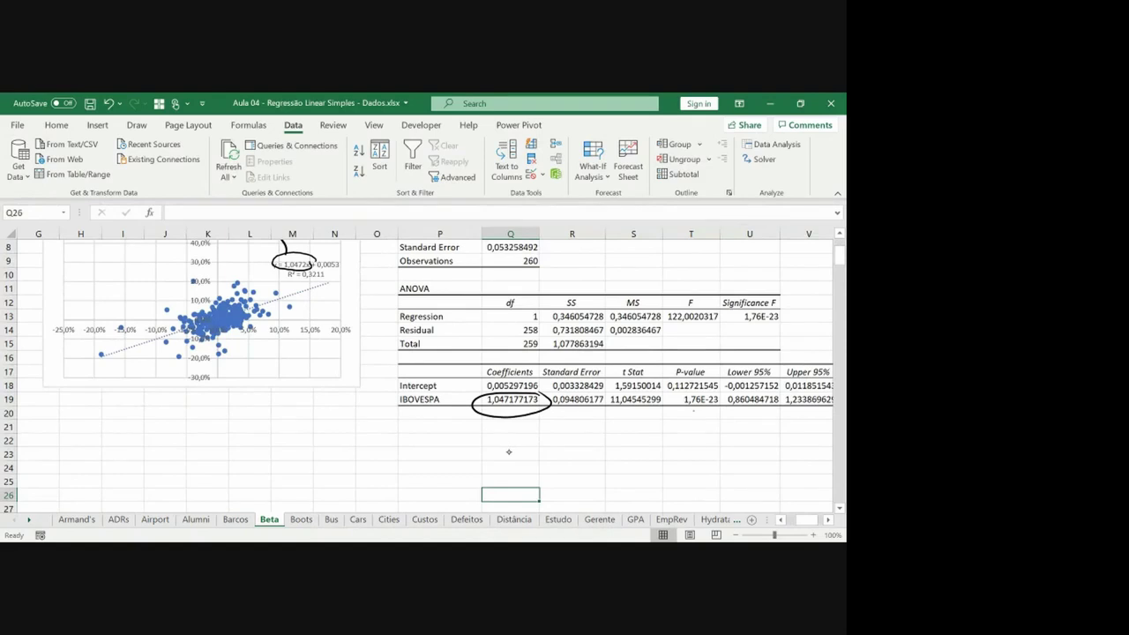
mouse_move(693, 410)
mouse_down()
mouse_move(693, 425)
mouse_move(699, 414)
mouse_up()
Format the IBOVESPA P-value in T19 as a percentage with two decimal places.
key(Up)
key(Up)
key(Up)
key(Up)
key(Up)
key(Up)
key(Up)
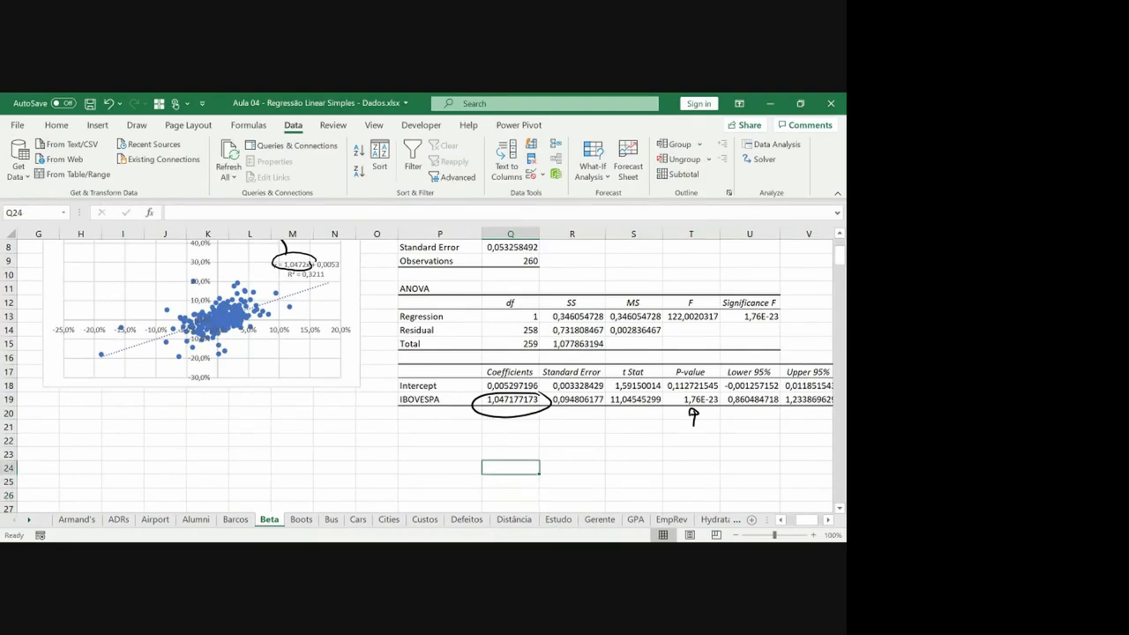
key(Right)
key(Right)
key(Right)
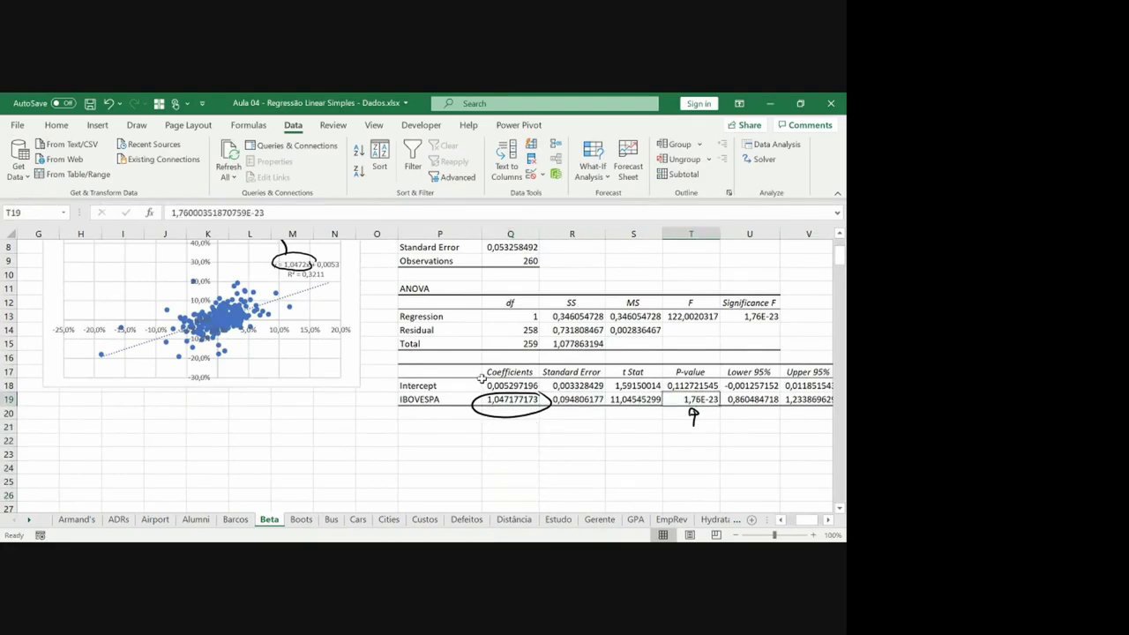
click(58, 126)
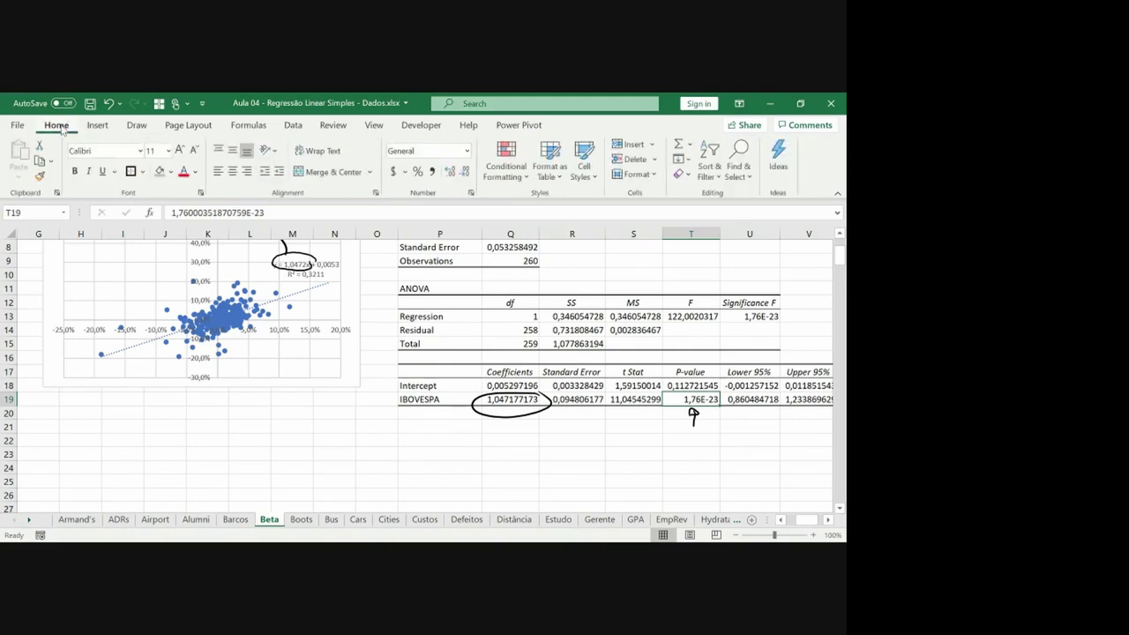
click(418, 171)
click(449, 173)
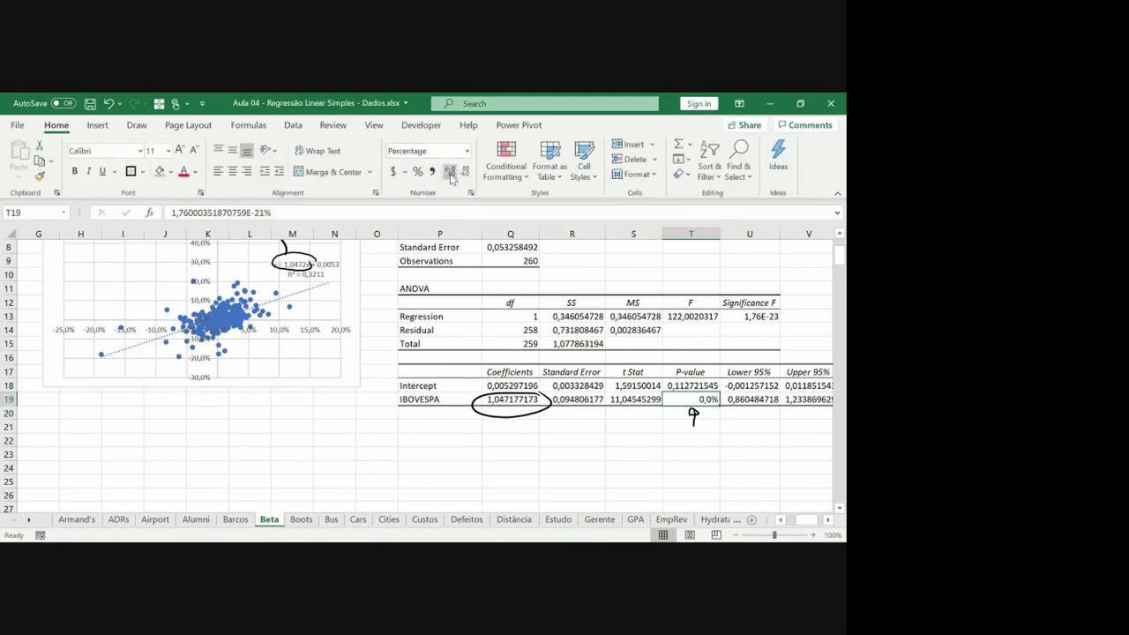
click(449, 173)
Go back to the first VALE weekly return in E2 and change its formula to the logarithmic return =LN(B2/B3).
key(Left)
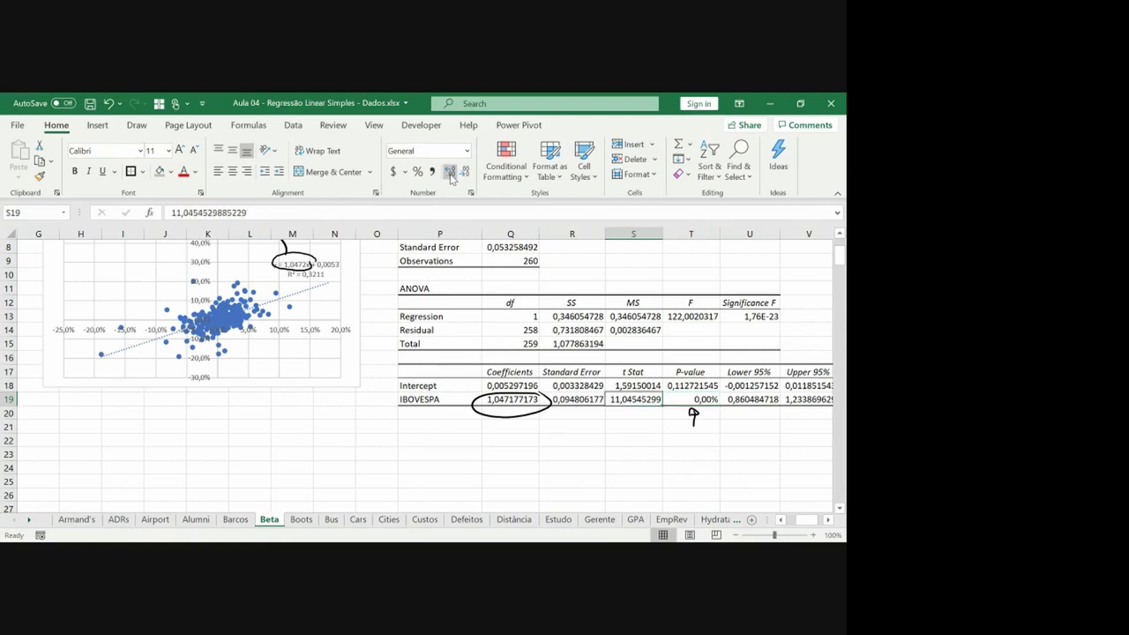
key(Left)
key(Left)
key(Left)
key(Left)
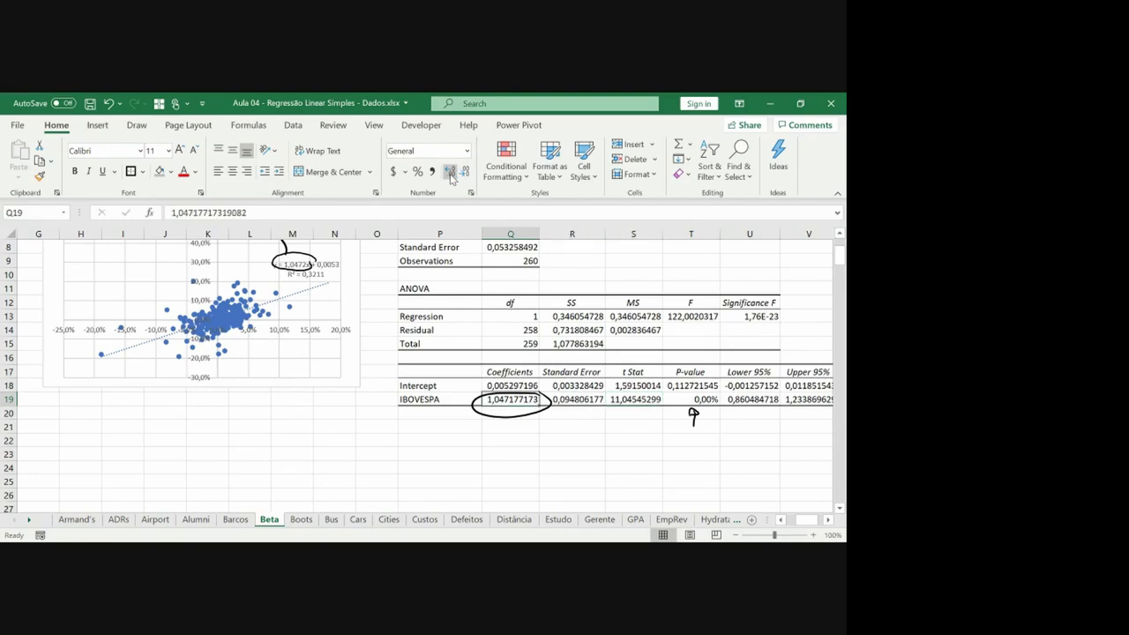
key(Left)
key(Left)
key(ctrl+Up)
key(Left)
key(Left)
key(Left)
key(Left)
key(Left)
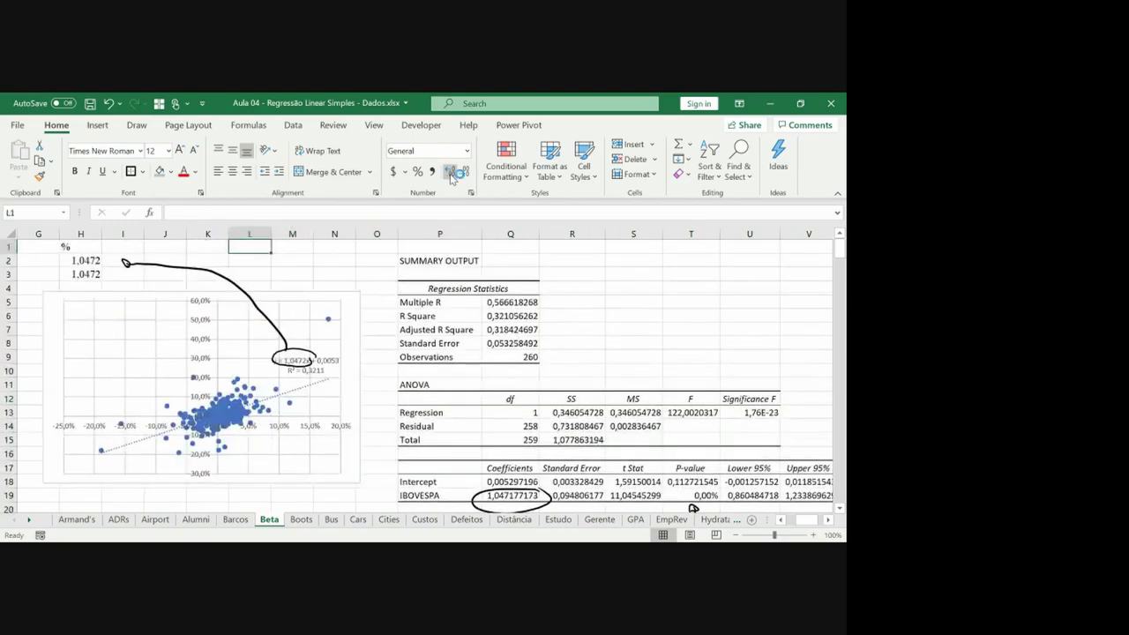
key(Left)
key(Left)
key(Left)
key(Left)
key(Left)
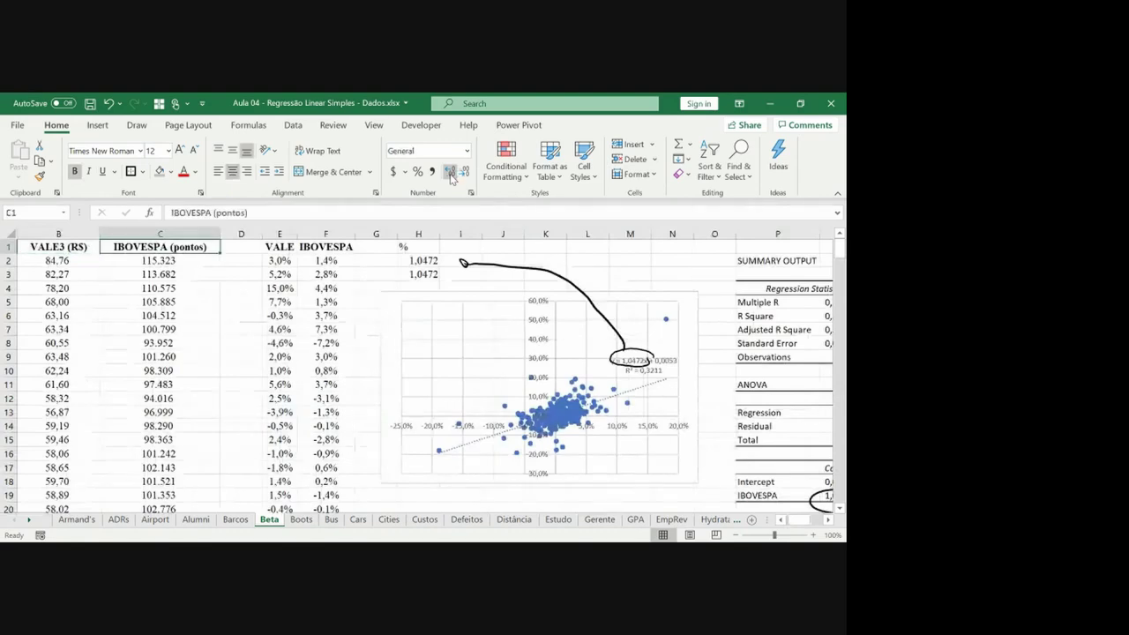
key(Right)
key(Right)
key(Down)
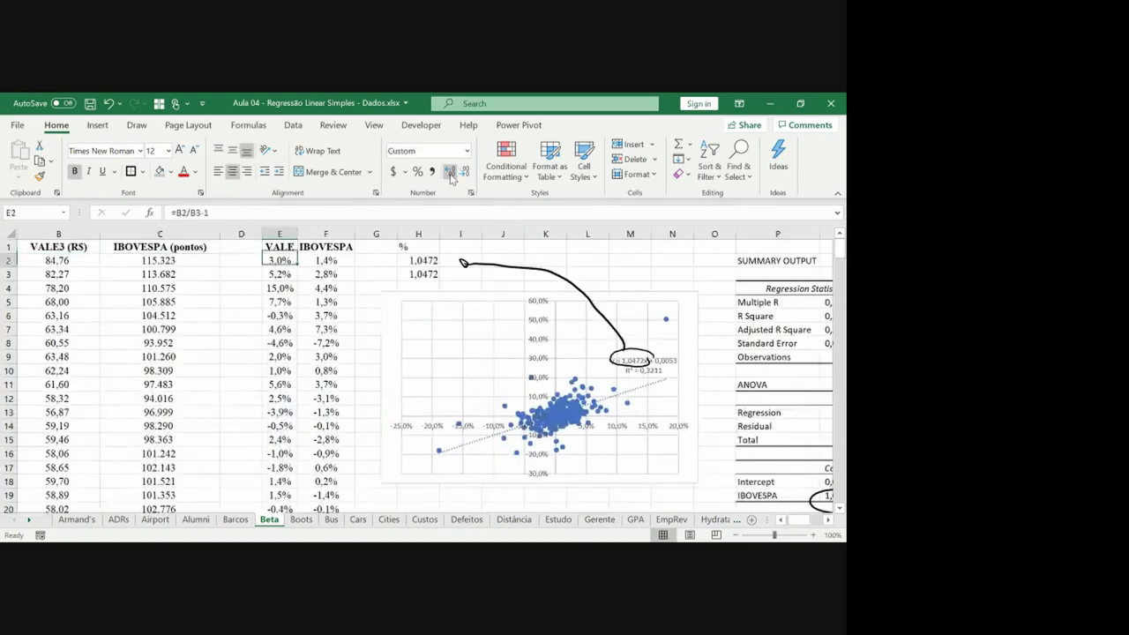
key(Up)
key(Down)
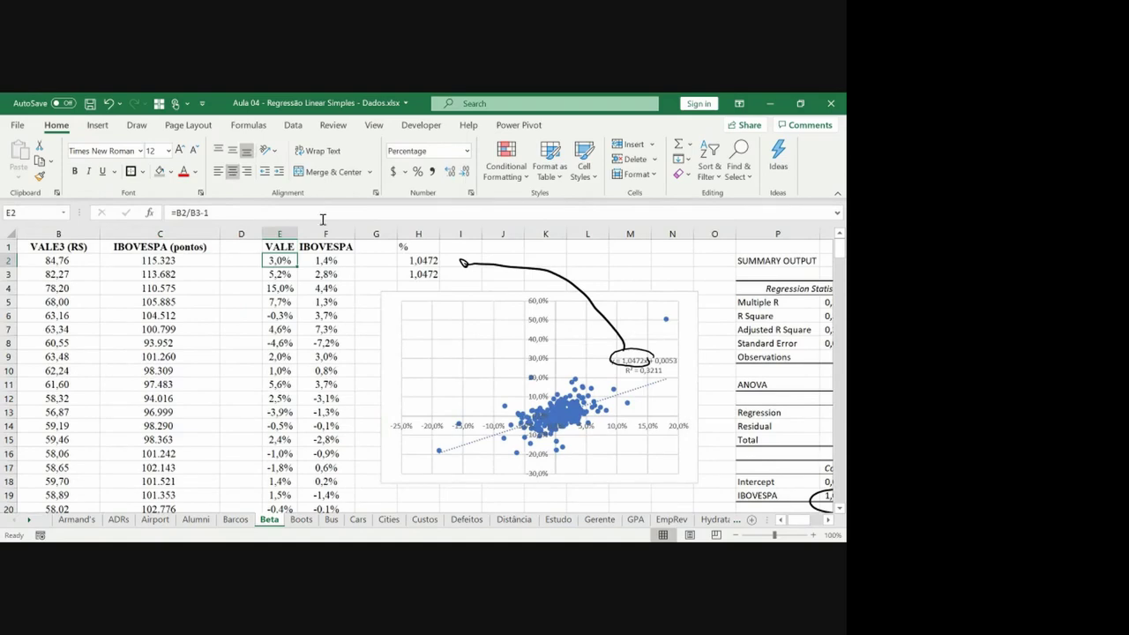
click(208, 213)
key(BackSpace)
key(BackSpace)
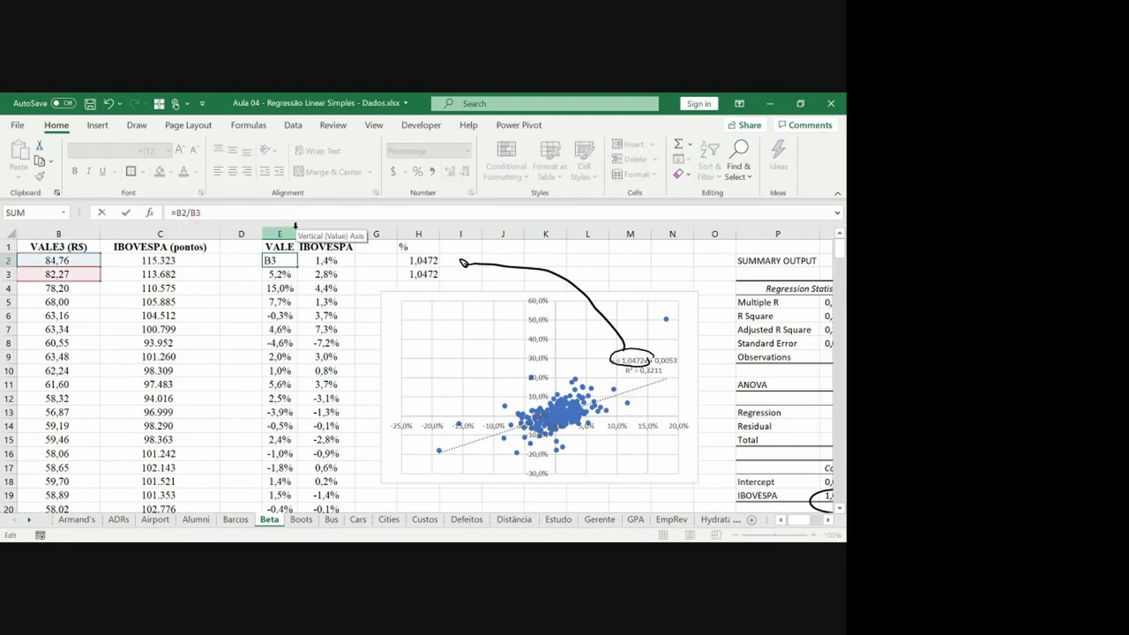
key(Left)
key(Left)
key(Left)
key(Left)
key(Left)
text(ln()
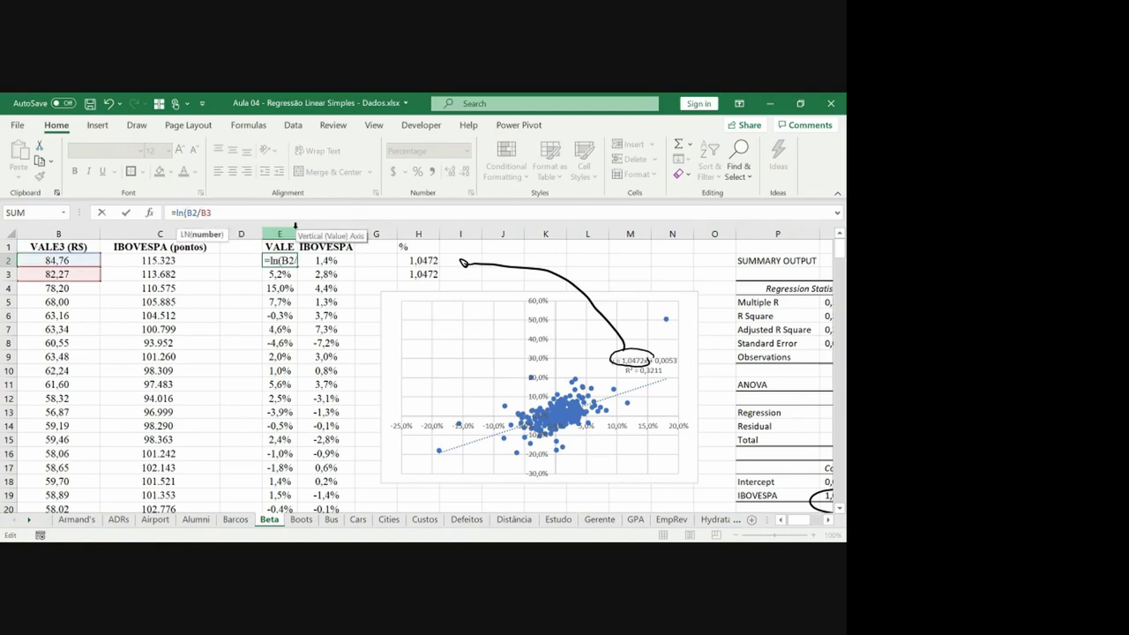
text())
key(ctrl+Return)
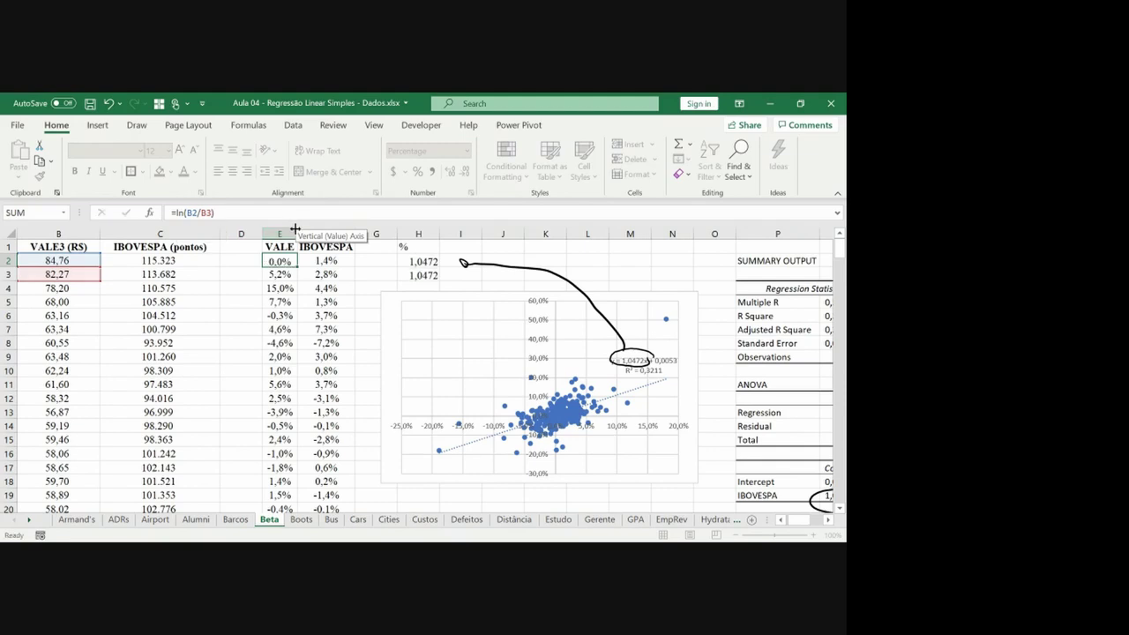
Copy the logarithmic return formula from E2 to all VALE and IBOVESPA returns in E2:F261.
key(ctrl+c)
key(ctrl+shift+Down)
key(shift+Right)
key(ctrl+v)
key(ctrl+Up)
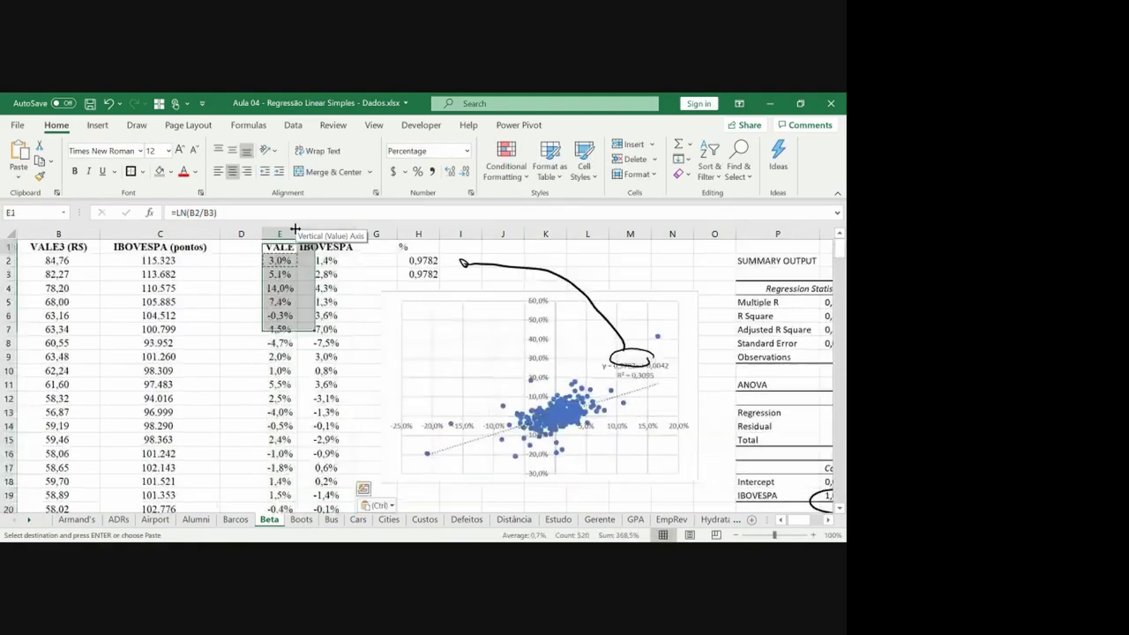
Check the beta formulas in H2:H3 based on logarithmic returns against the chart trendline and the regression summary output.
key(Down)
key(Right)
key(Right)
key(Right)
key(Escape)
key(Down)
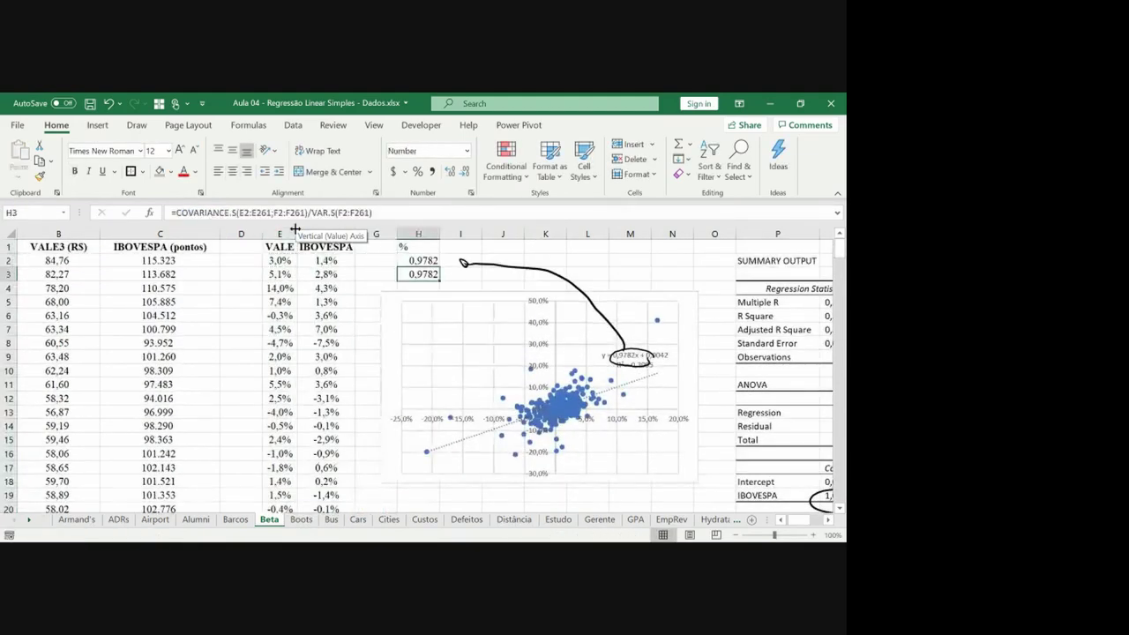
key(Right)
key(Right)
key(Right)
key(Right)
key(Right)
key(Right)
key(Right)
key(Right)
key(Right)
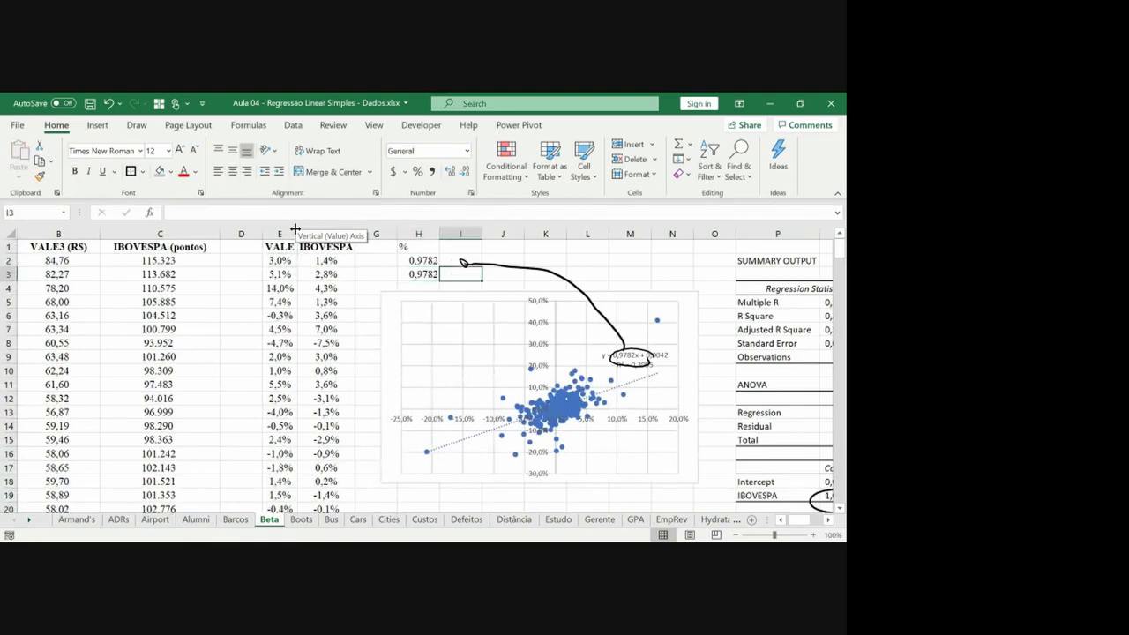
key(Right)
key(Left)
key(Left)
key(Left)
key(Left)
key(Left)
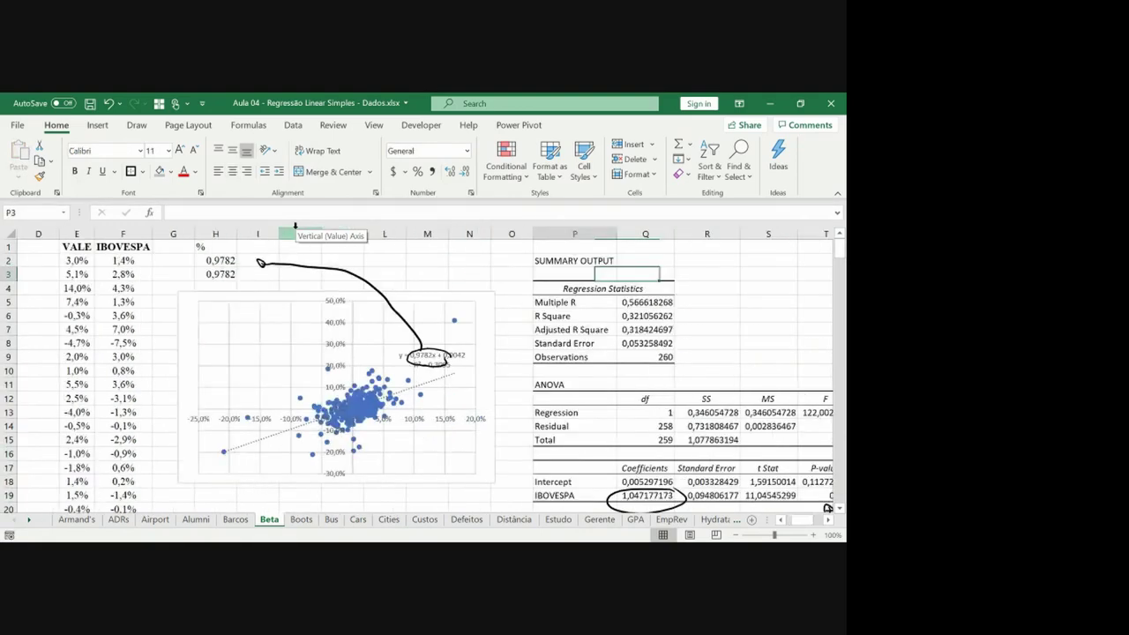
Change the header above the beta results in H1 to ln.
key(Up)
key(Up)
key(Left)
key(Left)
key(Left)
key(Left)
key(Left)
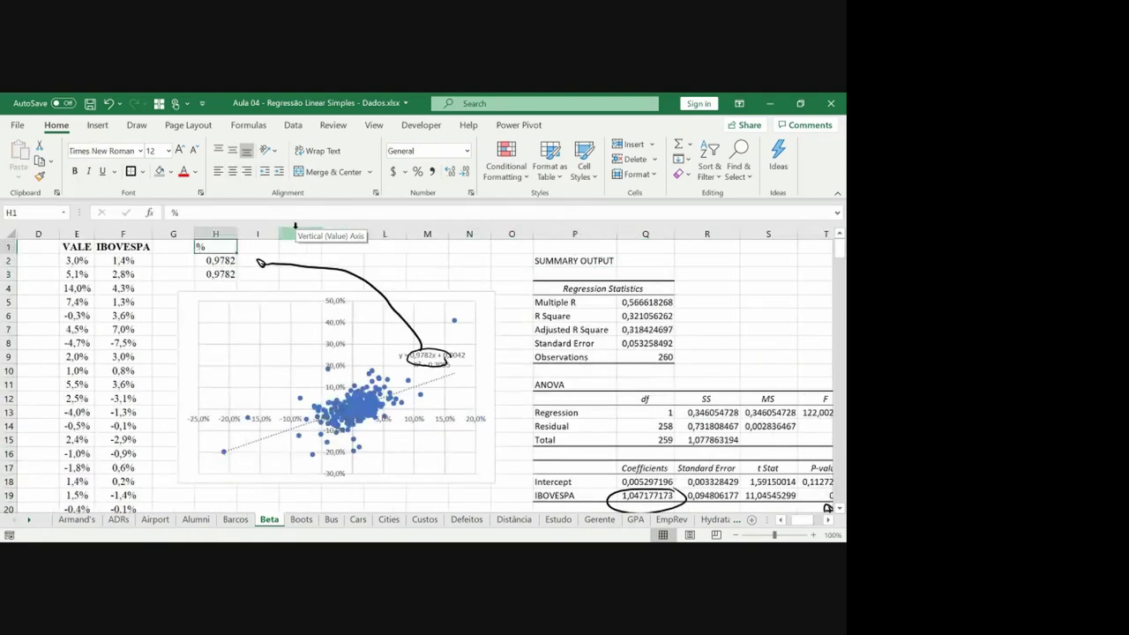
key(Down)
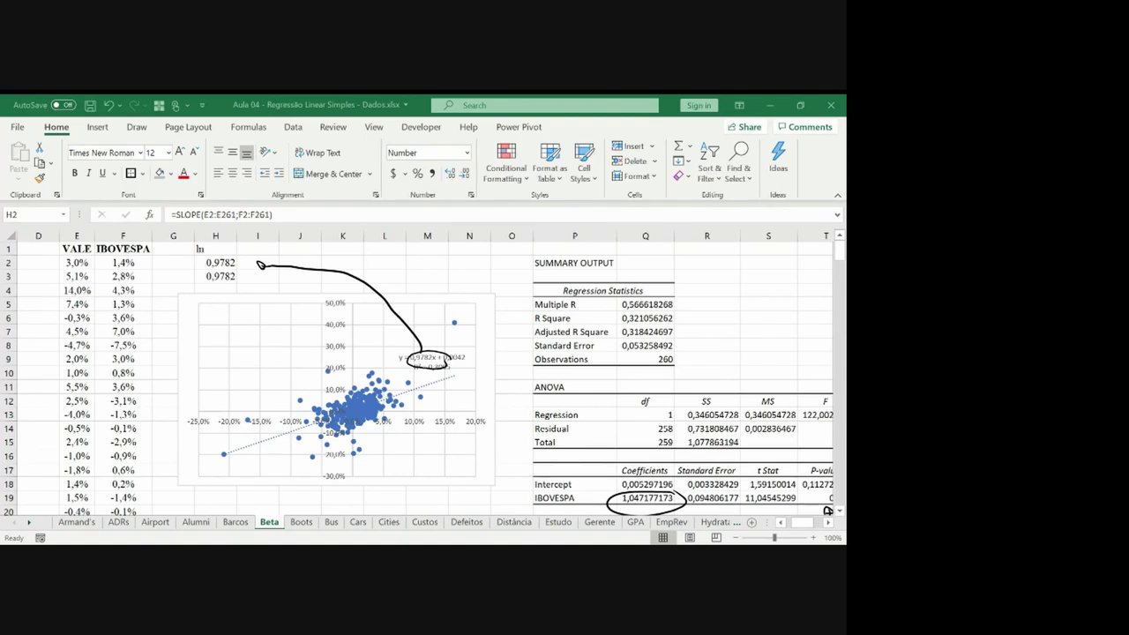
Switch to the slide Reportando Resultados de Regressões and underline the dependent variable bullet in red ink, circling the y.
key(alt+Tab)
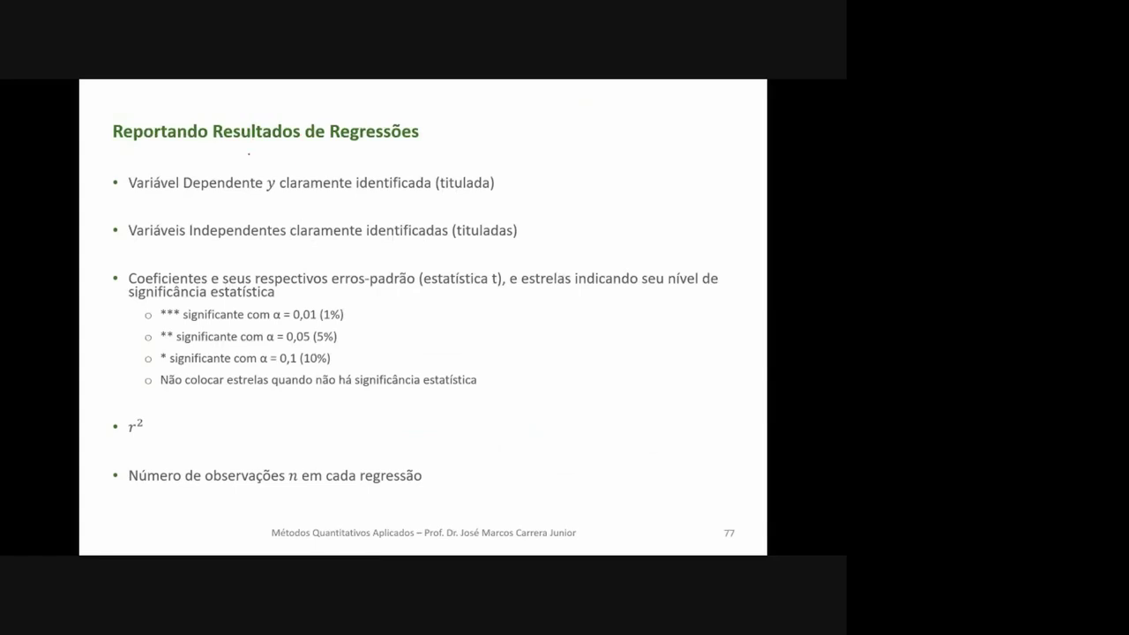
mouse_move(132, 196)
mouse_down()
mouse_move(499, 198)
mouse_move(420, 200)
mouse_move(451, 197)
mouse_up()
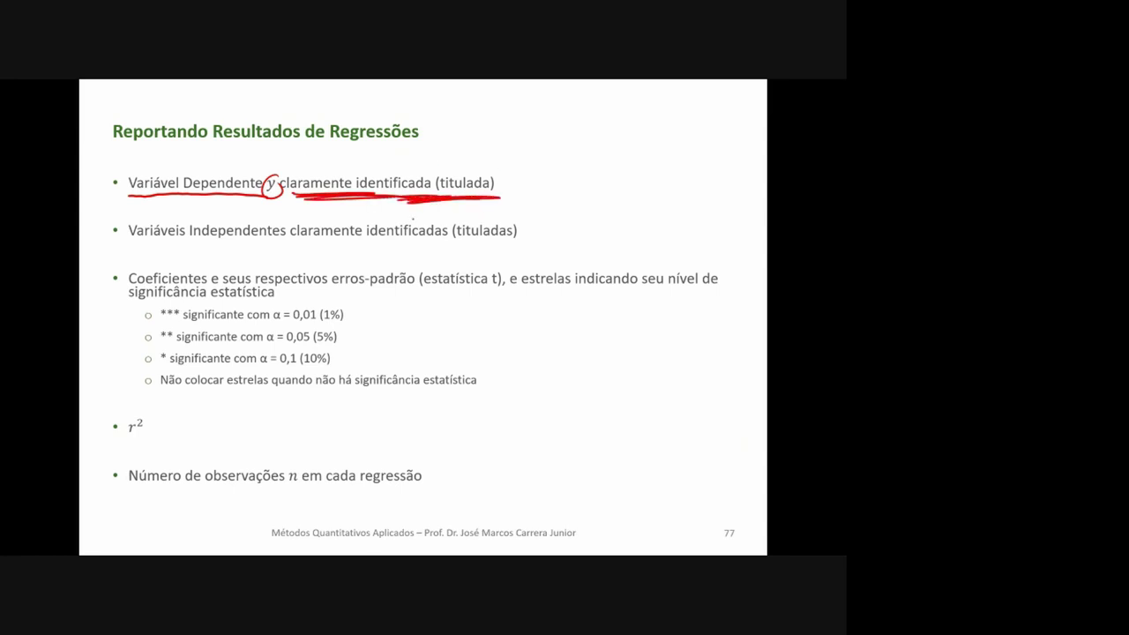
drag(262, 199, 295, 196)
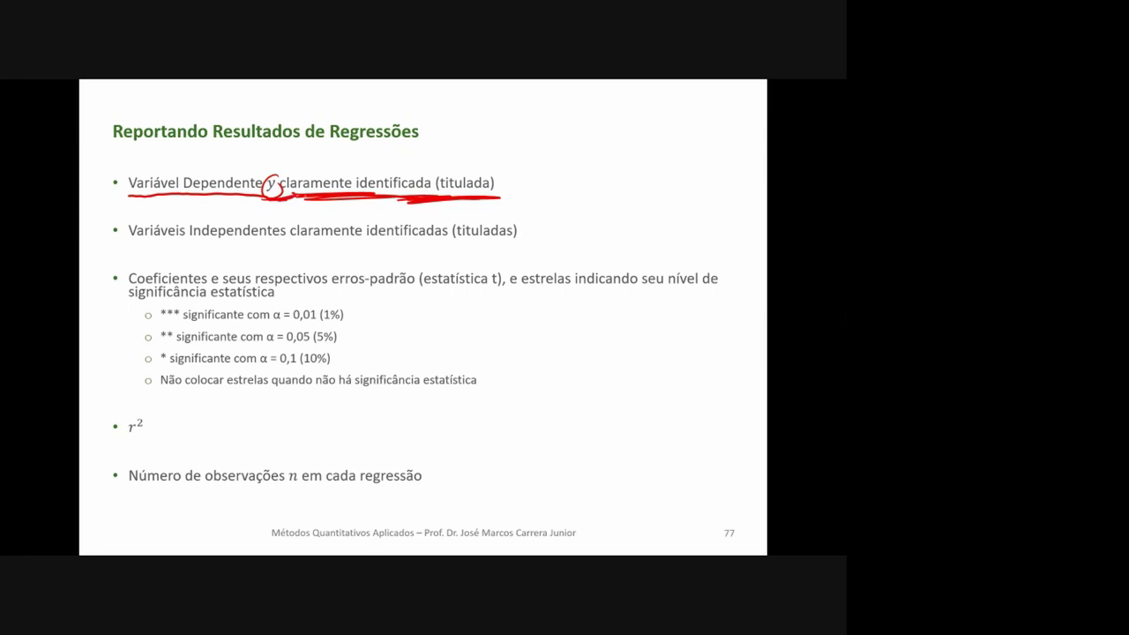